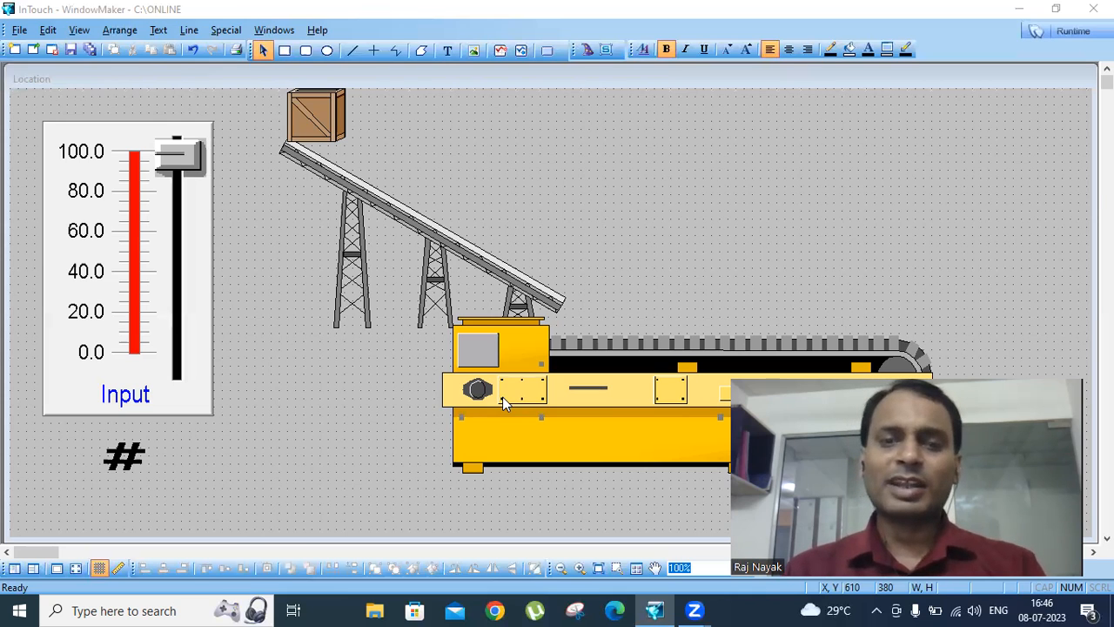
- Delete the yellow conveyor machine, the inclined ramp with its supports and the wooden crate from the window
{"action": "left_click", "coordinate": [566, 416]}
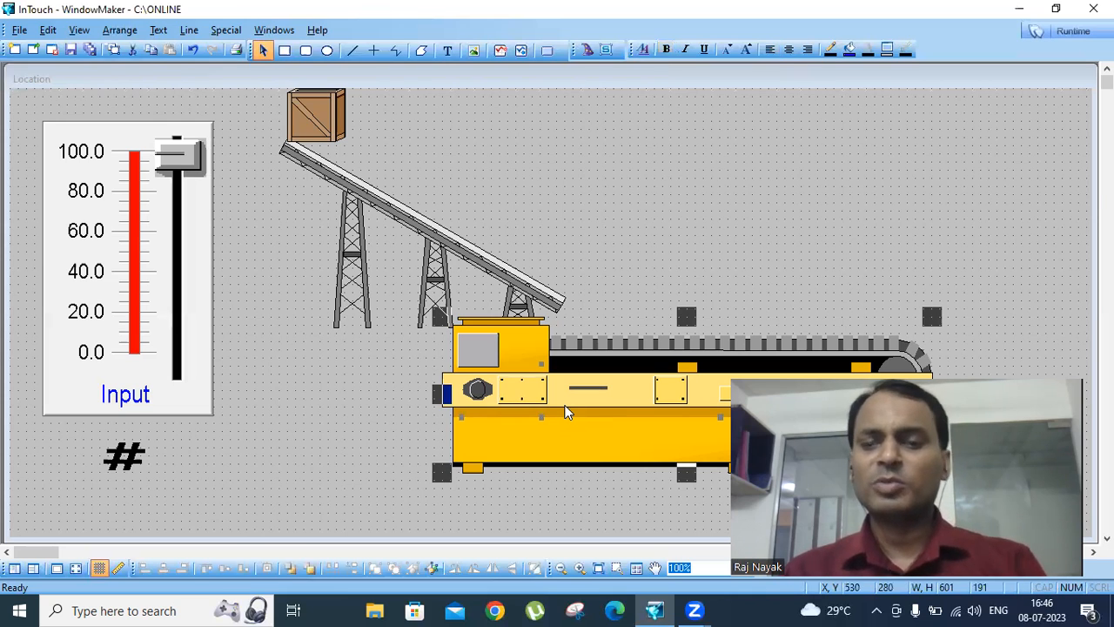
{"action": "key", "text": "Delete"}
{"action": "left_click", "coordinate": [408, 265]}
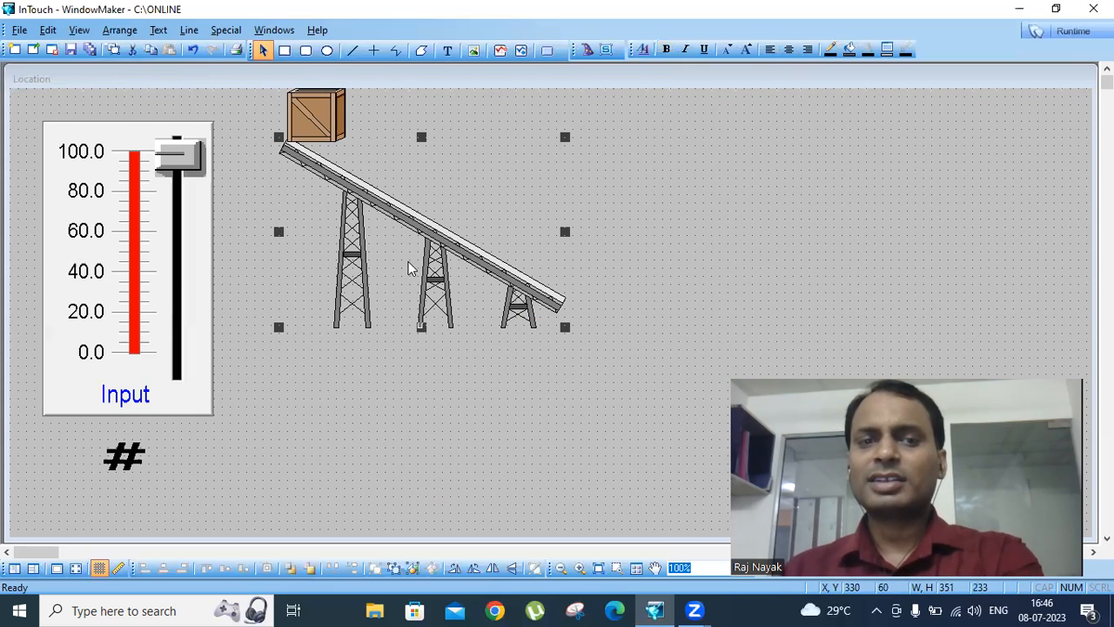
{"action": "key", "text": "Delete"}
{"action": "left_click", "coordinate": [311, 131]}
{"action": "key", "text": "Delete"}
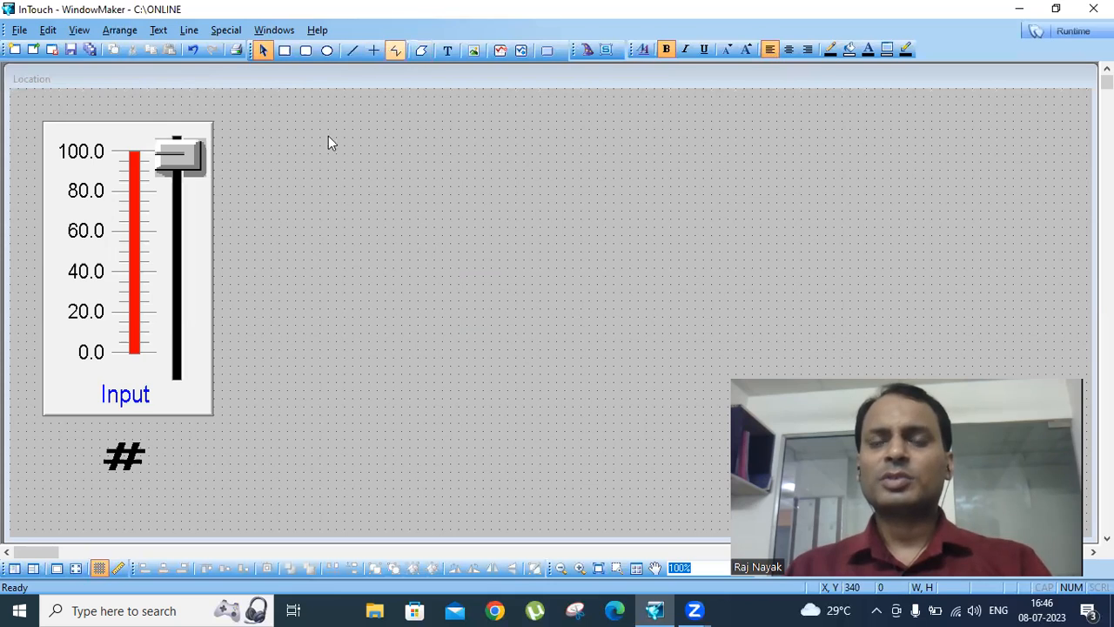
- Draw a polyline path: a horizontal run, a vertical rise, a flat top, a vertical drop and a final upward slope
{"action": "left_click", "coordinate": [393, 52]}
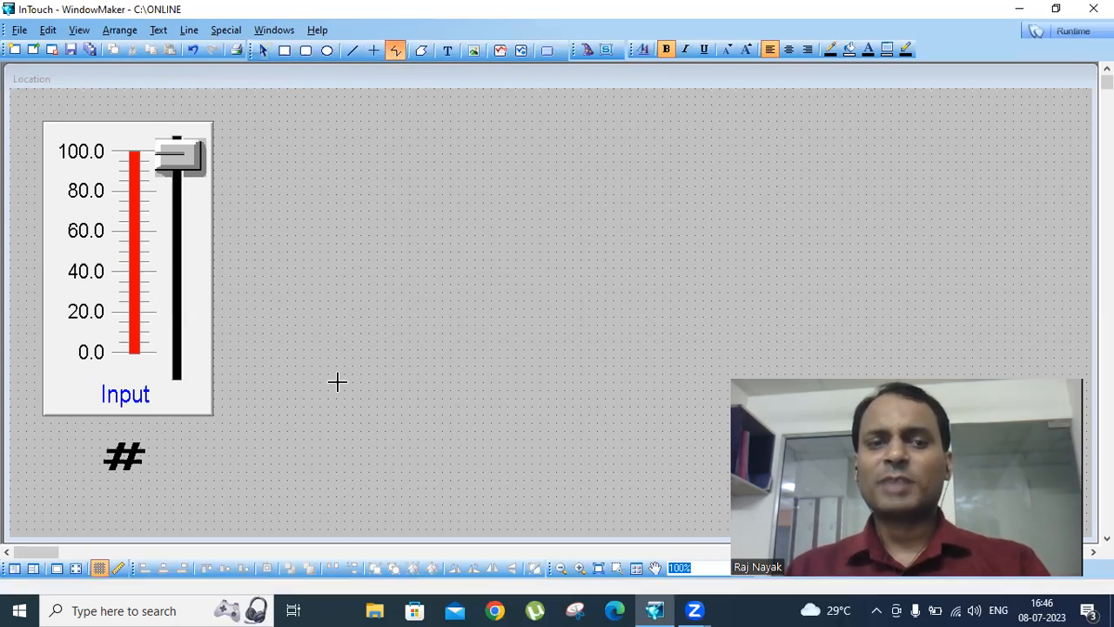
{"action": "left_click", "coordinate": [287, 321]}
{"action": "left_click", "coordinate": [482, 324]}
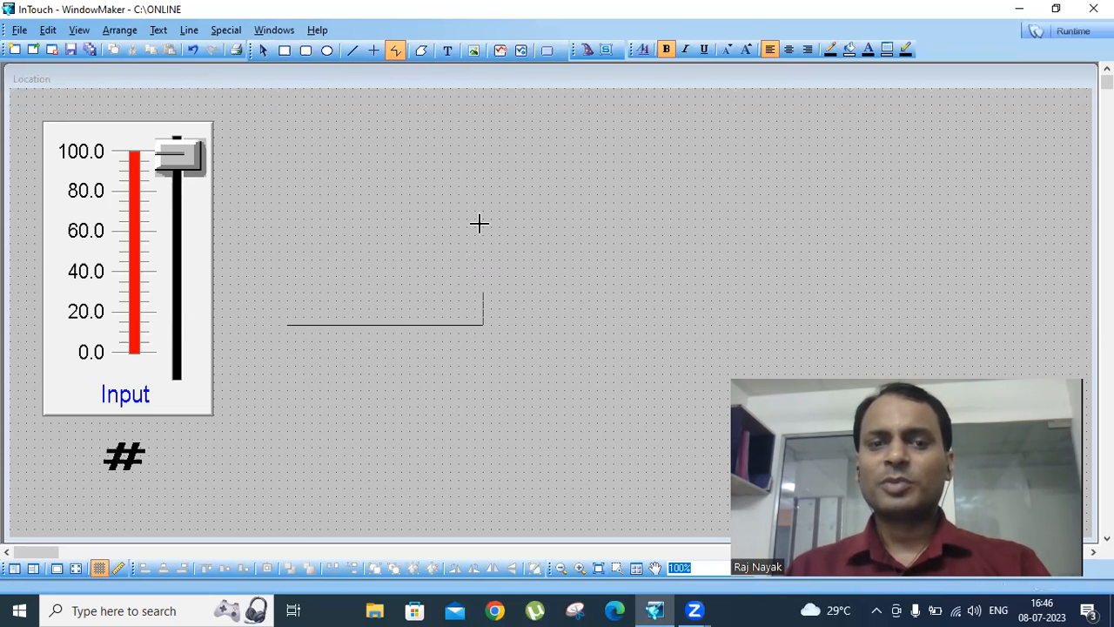
{"action": "left_click", "coordinate": [482, 154]}
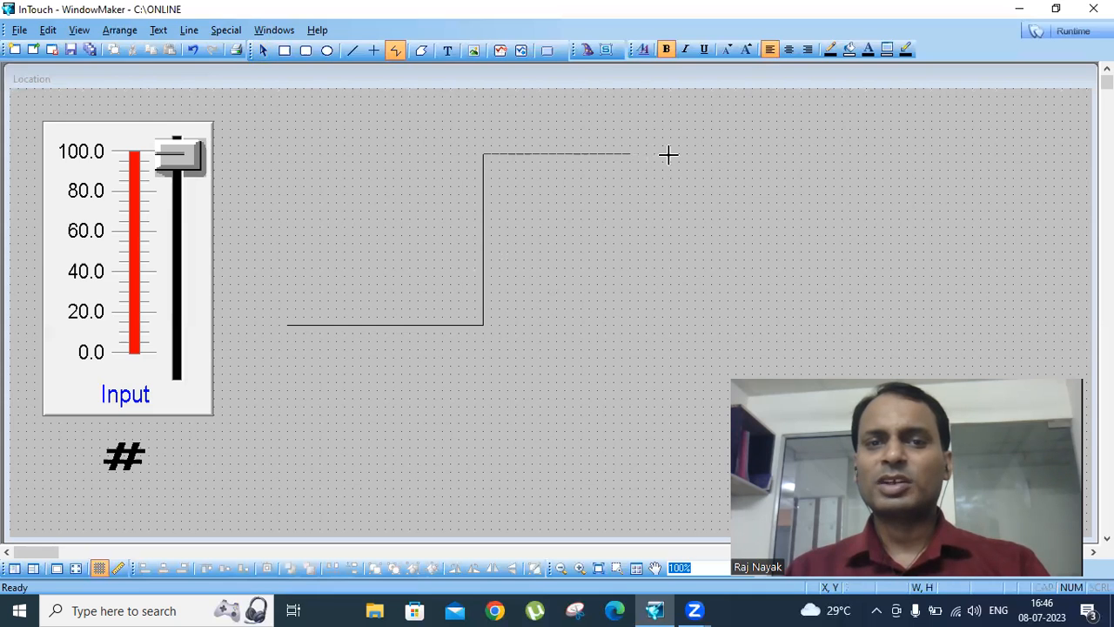
{"action": "left_click", "coordinate": [704, 154]}
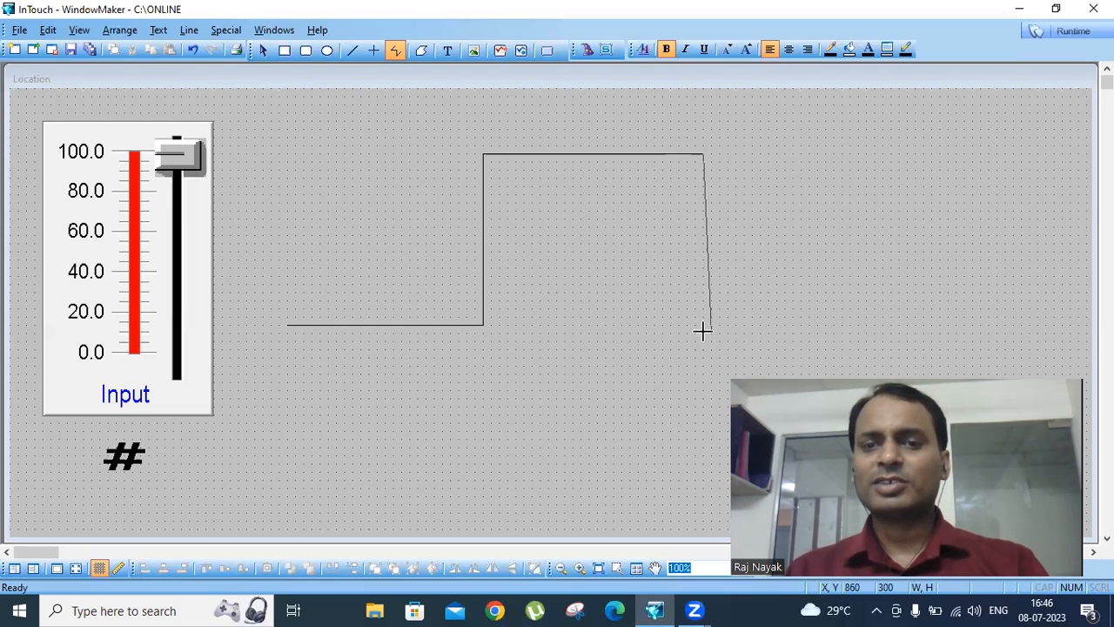
{"action": "left_click", "coordinate": [702, 331]}
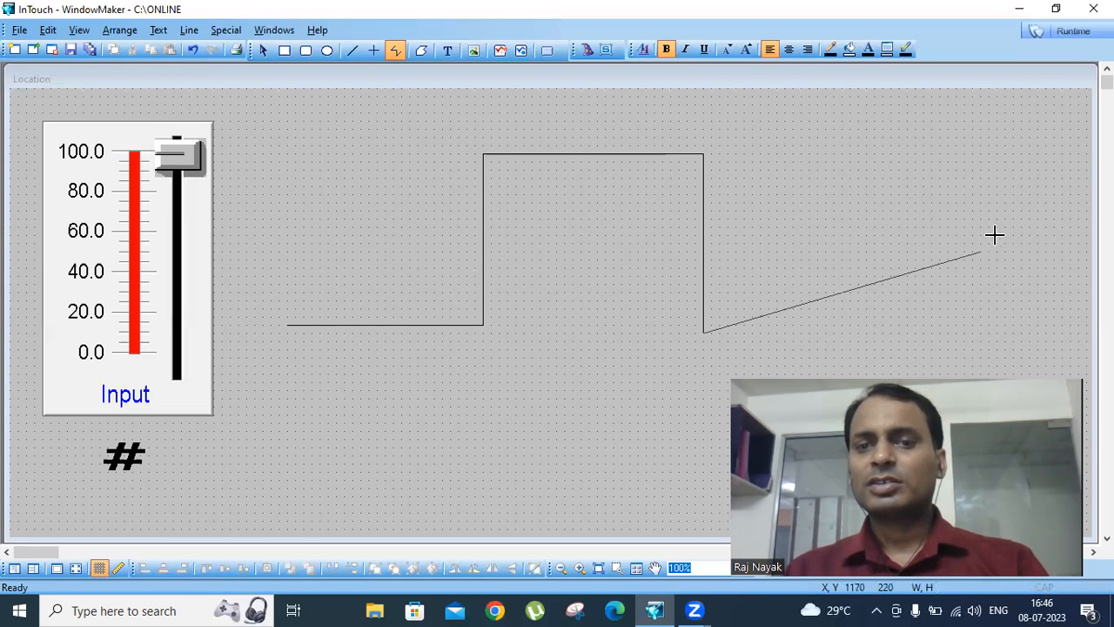
{"action": "double_click", "coordinate": [1077, 178]}
{"action": "left_click", "coordinate": [884, 196]}
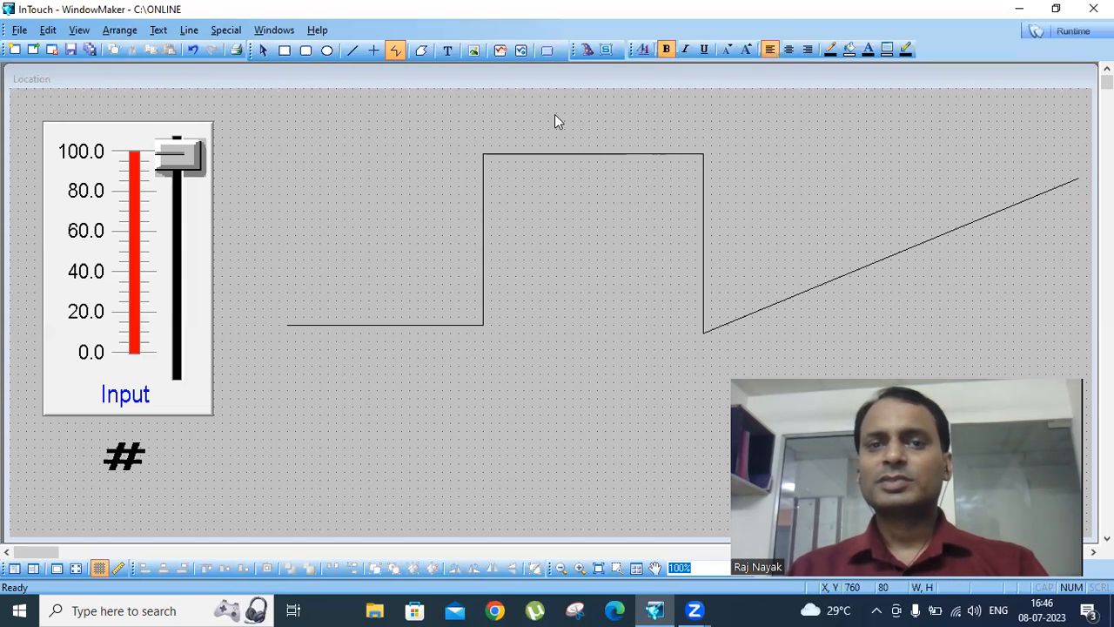
- Draw a rectangle about 30 wide and 40 high standing on the start of the path
{"action": "left_click", "coordinate": [283, 49]}
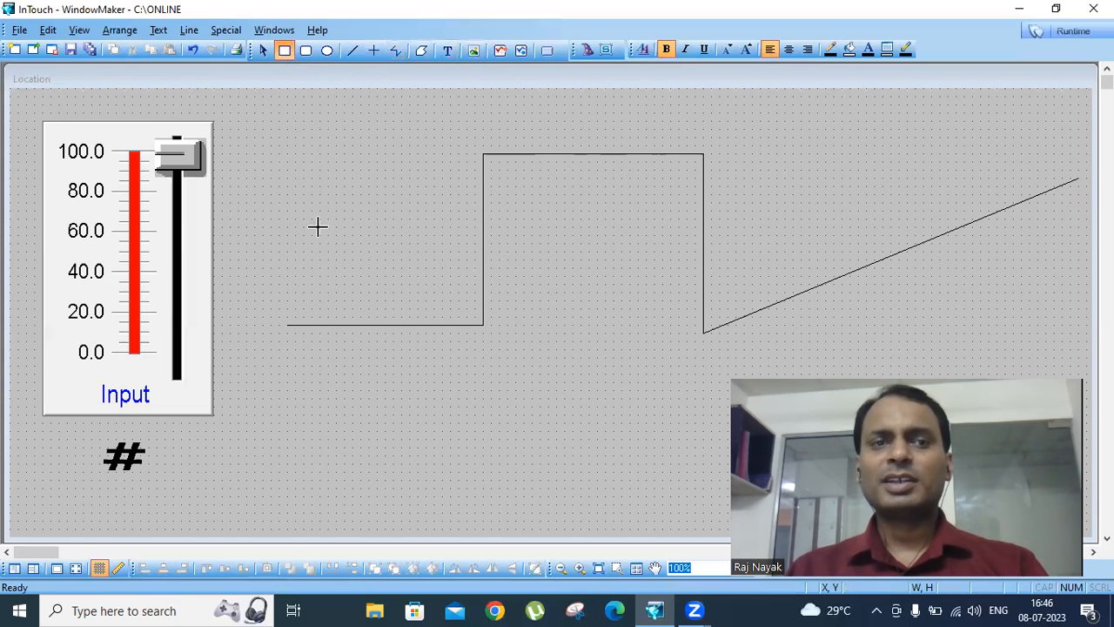
{"action": "mouse_move", "coordinate": [295, 269]}
{"action": "left_mouse_down"}
{"action": "mouse_move", "coordinate": [319, 300]}
{"action": "mouse_move", "coordinate": [296, 321]}
{"action": "left_mouse_up"}
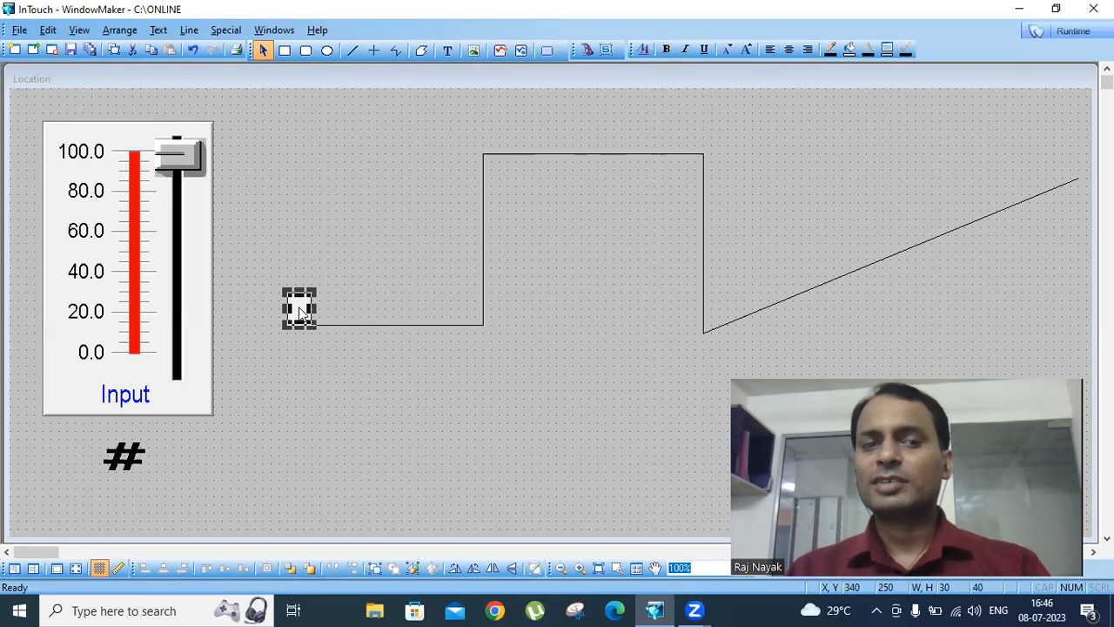
- Duplicate the rectangle and place the copy at the upper end of the sloped line
{"action": "right_click", "coordinate": [299, 308]}
{"action": "left_click", "coordinate": [345, 343]}
{"action": "left_click_drag", "start_coordinate": [317, 318], "coordinate": [1063, 167]}
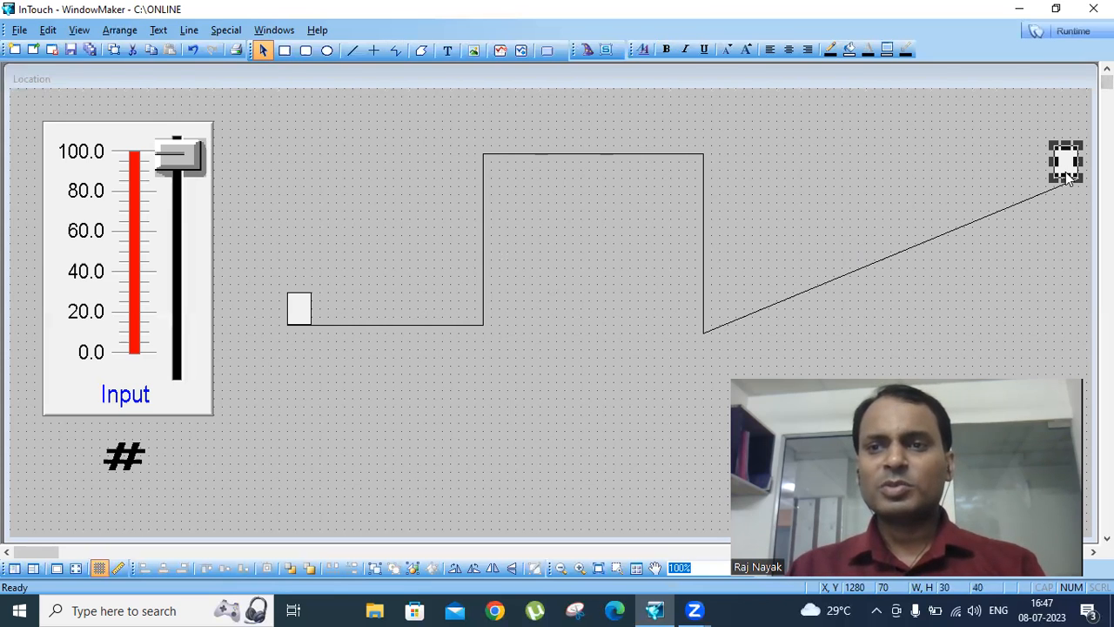
- Review the animation link options of the start rectangle and close them unchanged
{"action": "left_click", "coordinate": [296, 310]}
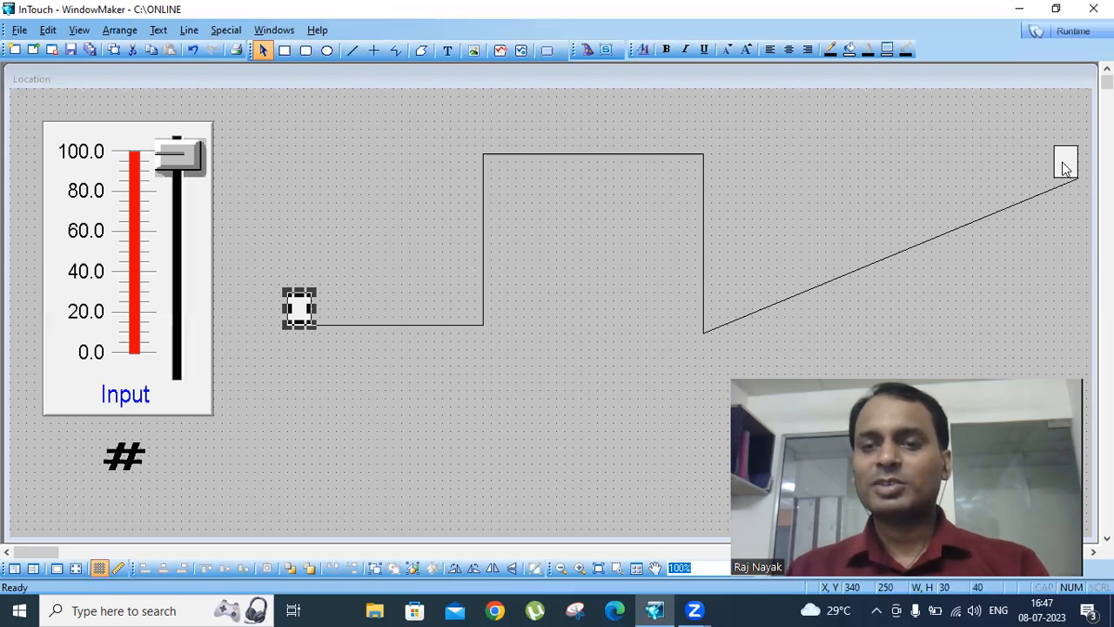
{"action": "double_click", "coordinate": [305, 308]}
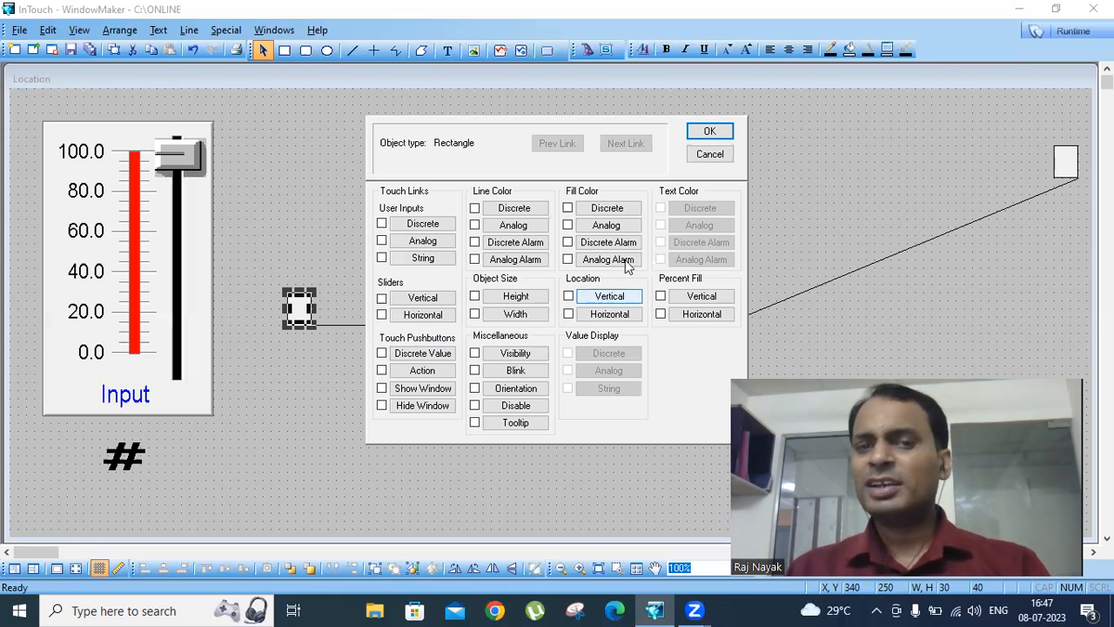
{"action": "left_click", "coordinate": [713, 153]}
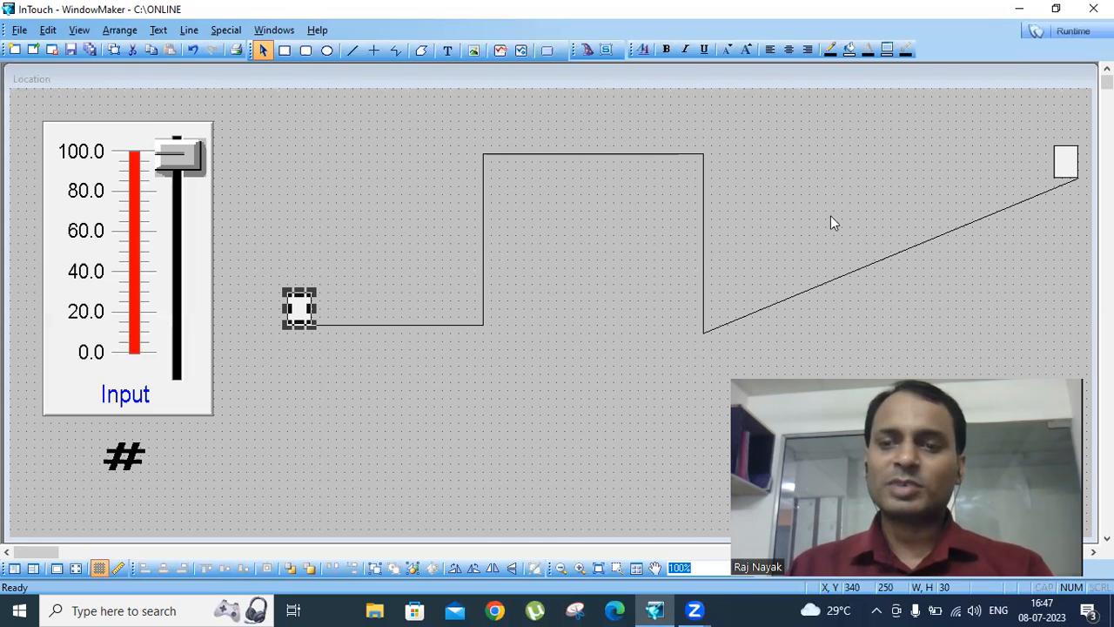
- Move the end copy to the top of the first rise and delete it, also discarding another duplicate of the start rectangle
{"action": "left_click_drag", "start_coordinate": [1066, 162], "coordinate": [466, 137]}
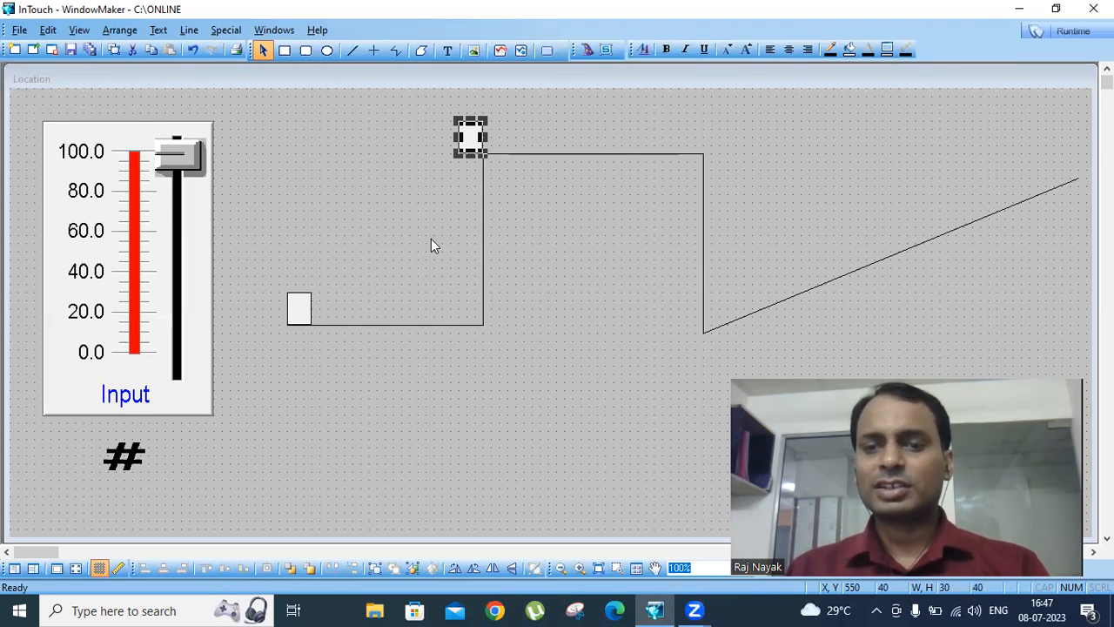
{"action": "key", "text": "Delete"}
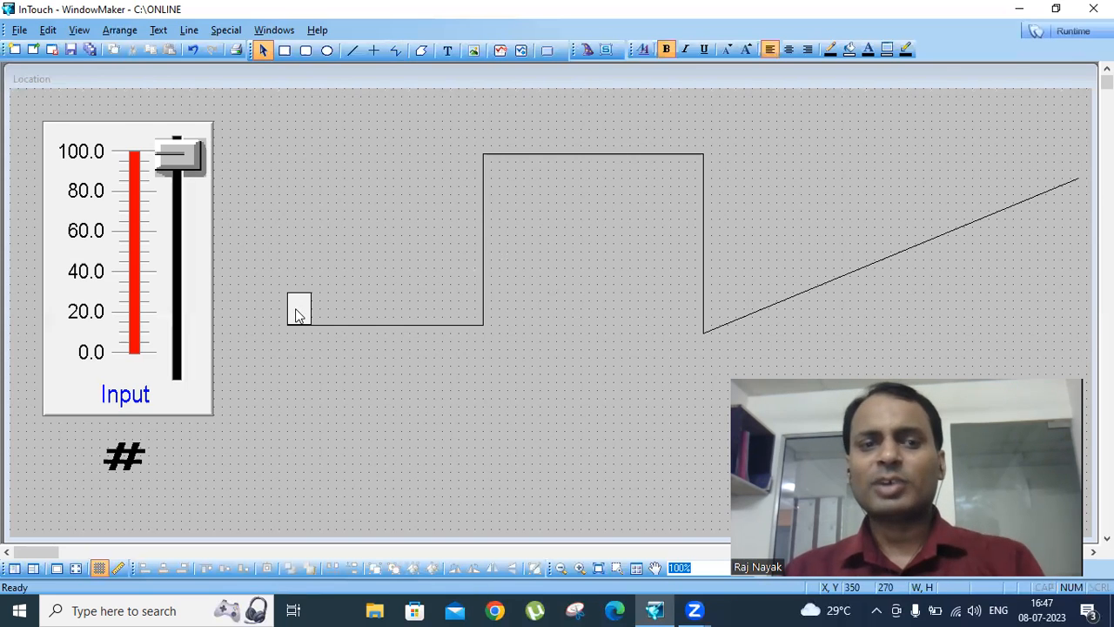
{"action": "left_click", "coordinate": [297, 315]}
{"action": "key", "text": "ctrl+d"}
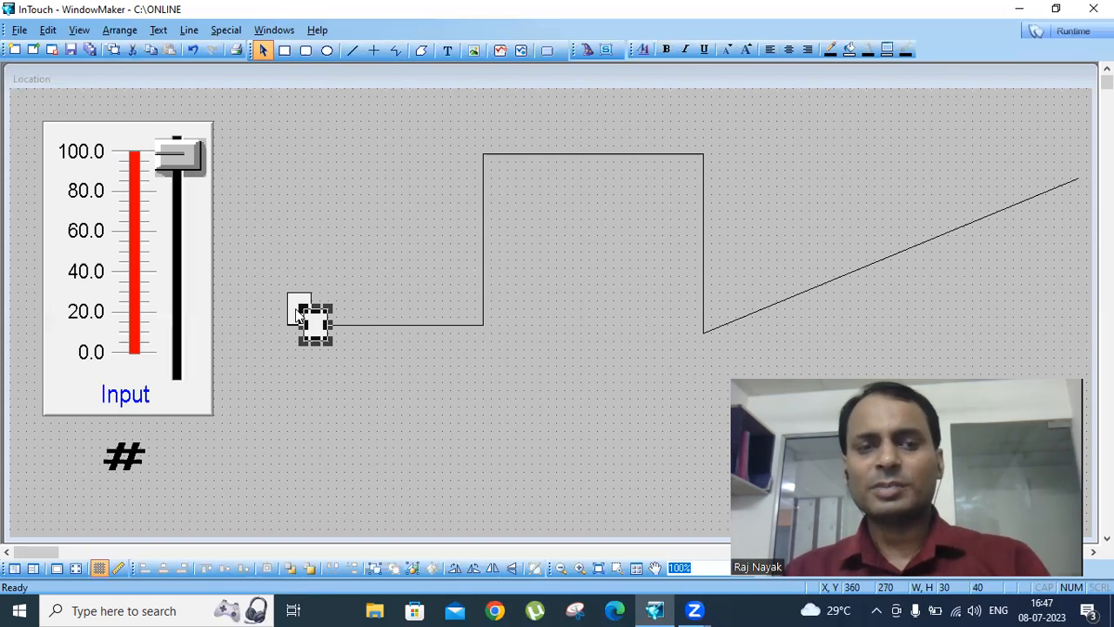
{"action": "key", "text": "Delete"}
- Duplicate the start rectangle and place the copy at the top of the first vertical rise, at X 550, Y 40
{"action": "left_click", "coordinate": [297, 310]}
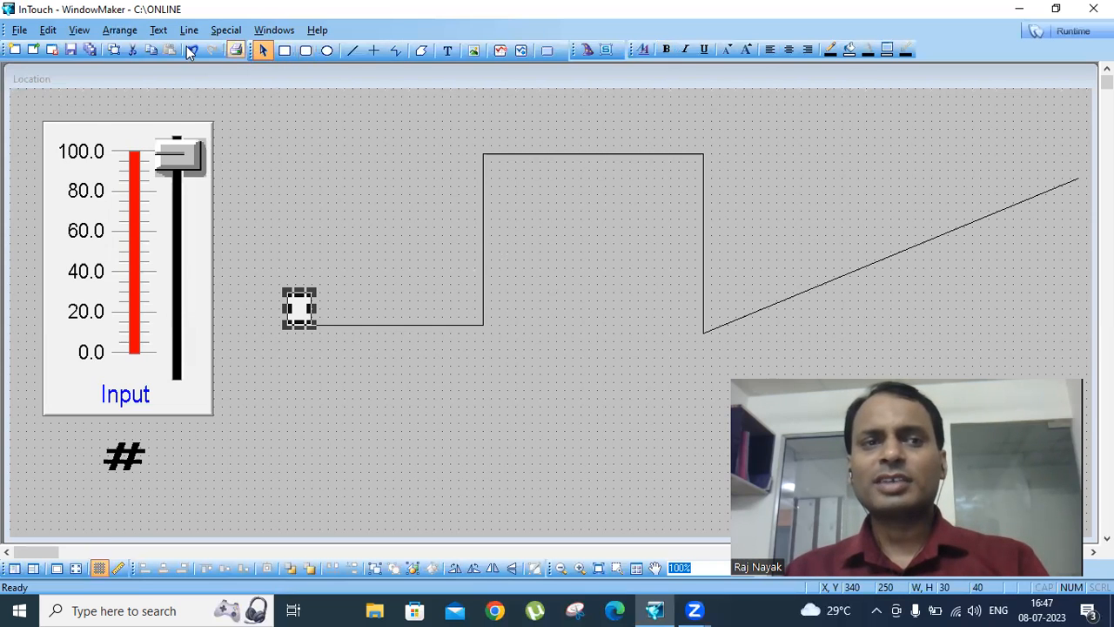
{"action": "right_click", "coordinate": [299, 309]}
{"action": "left_click", "coordinate": [345, 347]}
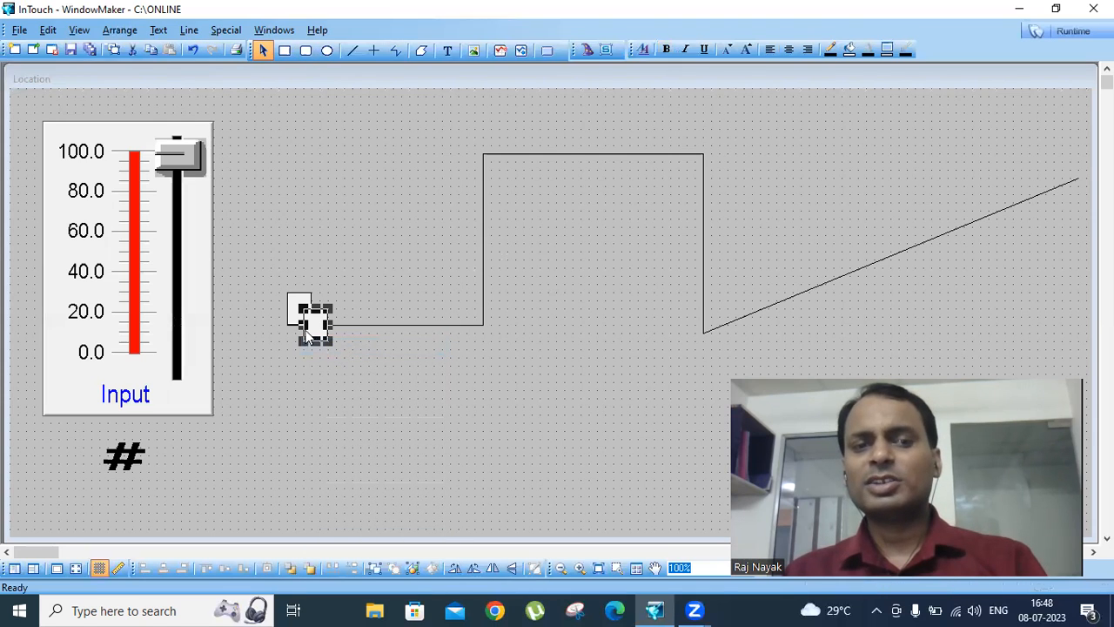
{"action": "left_click_drag", "start_coordinate": [316, 328], "coordinate": [465, 137]}
{"action": "left_click", "coordinate": [466, 141]}
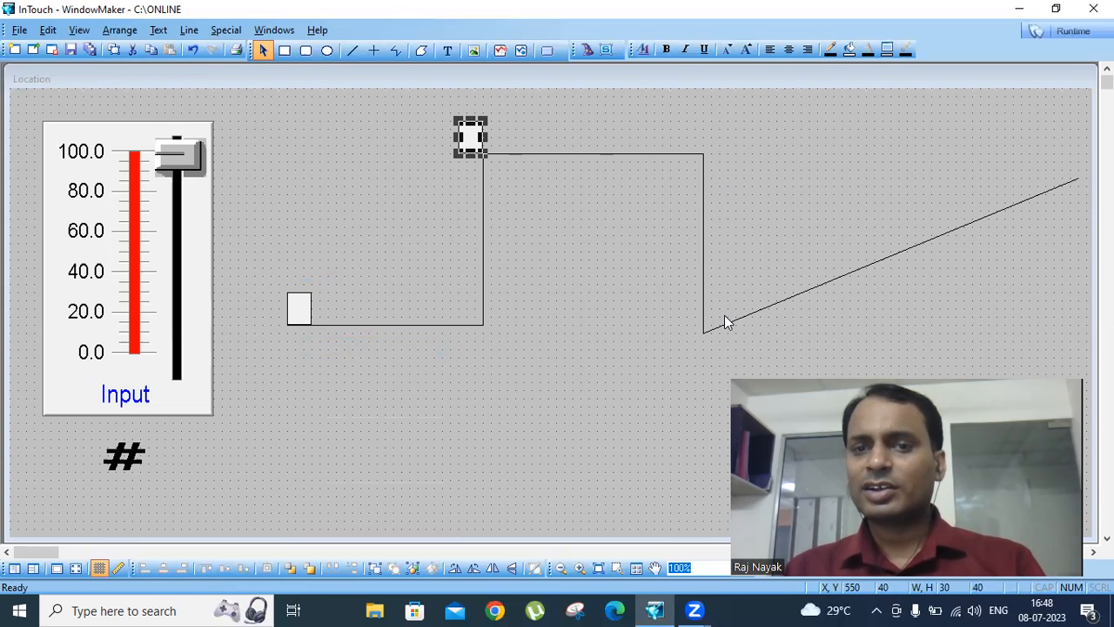
- Duplicate the rectangle at the top of the first rise and place the copy at the foot of the vertical drop, at X 850, Y 250
{"action": "right_click", "coordinate": [464, 129]}
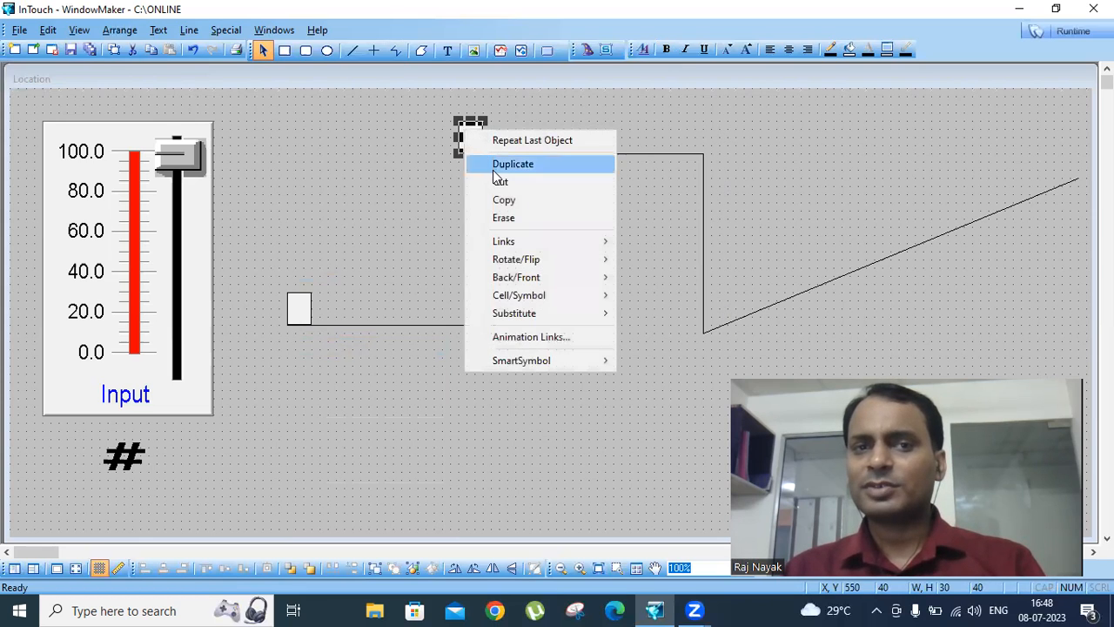
{"action": "left_click", "coordinate": [494, 166]}
{"action": "left_click", "coordinate": [466, 144]}
{"action": "right_click", "coordinate": [466, 143]}
{"action": "left_click", "coordinate": [506, 180]}
{"action": "left_click_drag", "start_coordinate": [505, 180], "coordinate": [719, 231]}
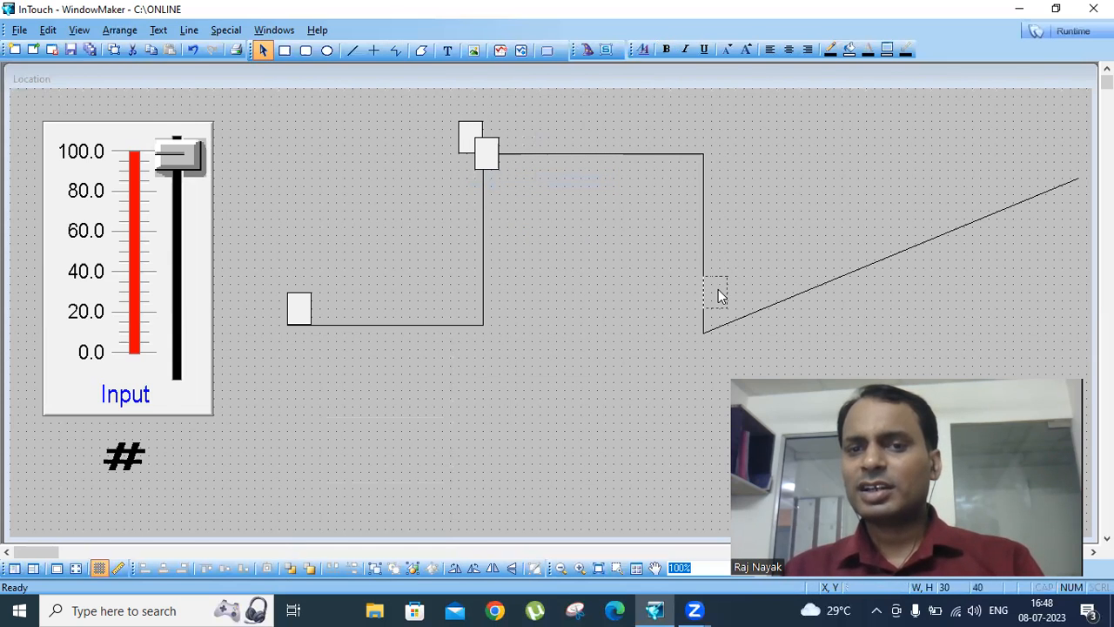
{"action": "left_click_drag", "start_coordinate": [718, 302], "coordinate": [719, 316]}
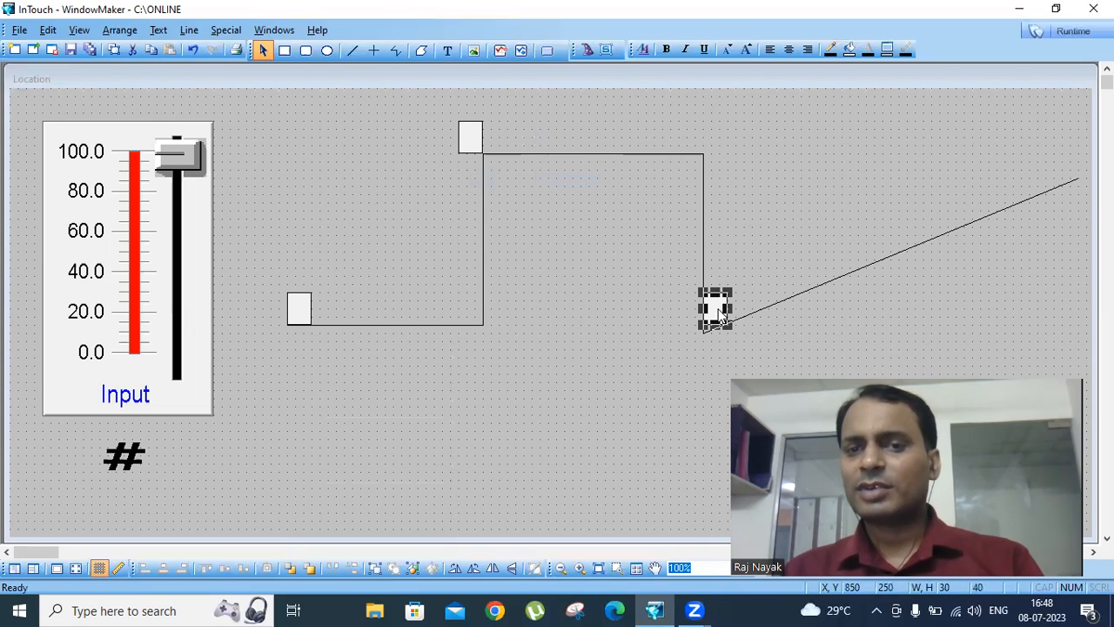
{"action": "left_click", "coordinate": [631, 356]}
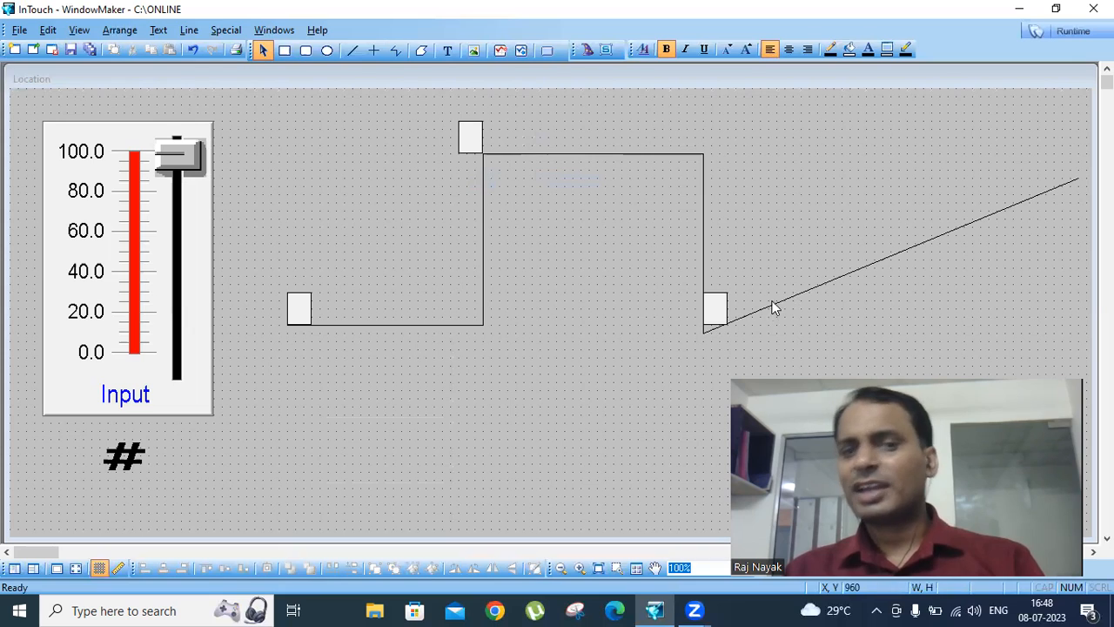
- Duplicate the rectangle at the foot of the drop and place the copy at the upper end of the sloped line
{"action": "left_click", "coordinate": [716, 310]}
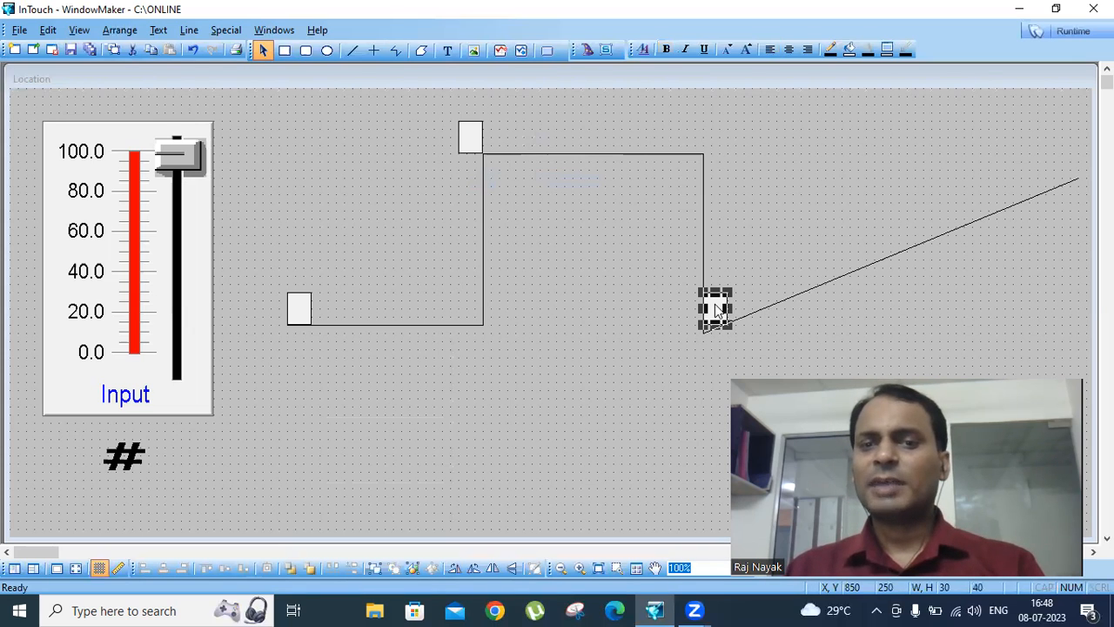
{"action": "right_click", "coordinate": [716, 311]}
{"action": "left_click", "coordinate": [749, 341]}
{"action": "left_click_drag", "start_coordinate": [736, 321], "coordinate": [1060, 166]}
{"action": "left_click", "coordinate": [1040, 240]}
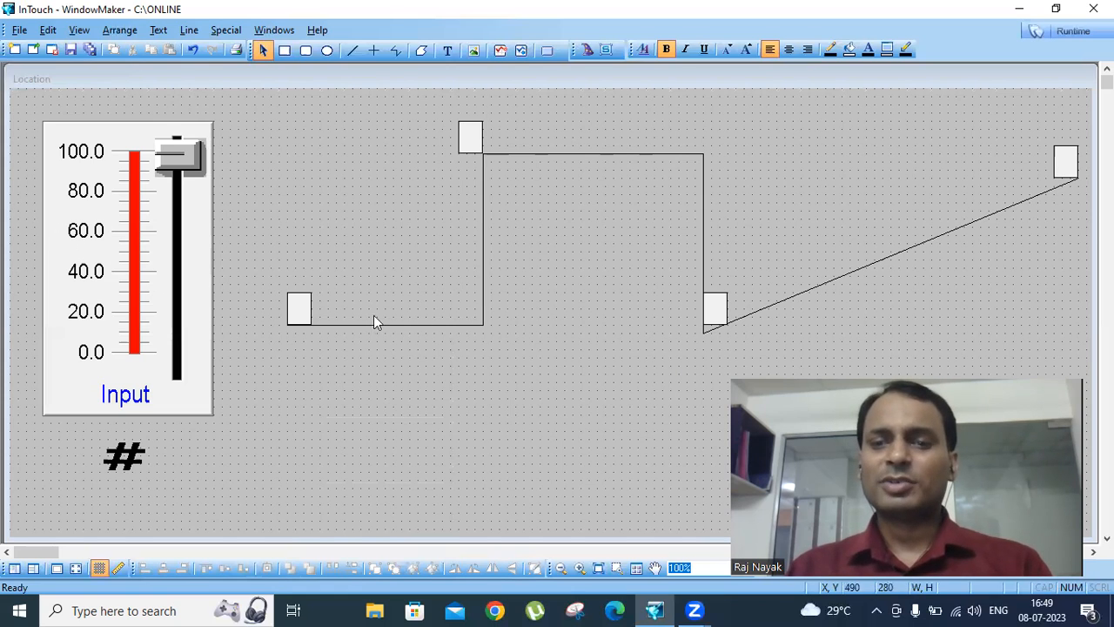
- Check the Input slider's tagname and slide range without changing them
{"action": "double_click", "coordinate": [165, 290]}
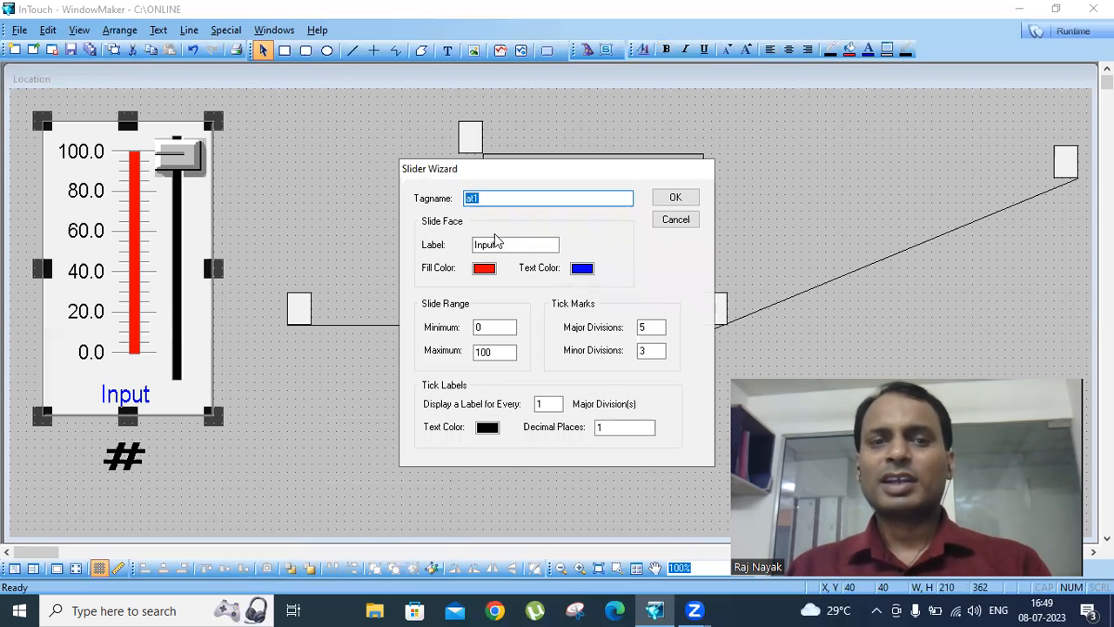
{"action": "left_click", "coordinate": [672, 220]}
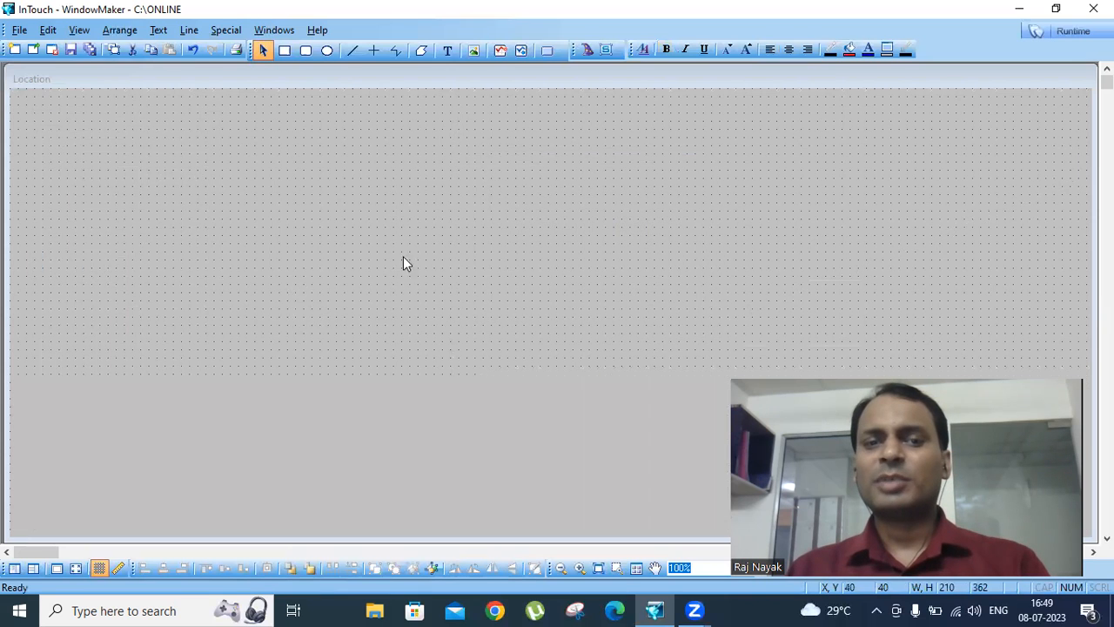
- Move the rectangle at the top of the first rise down to its foot and compare its position with the start rectangle's
{"action": "left_click", "coordinate": [302, 307]}
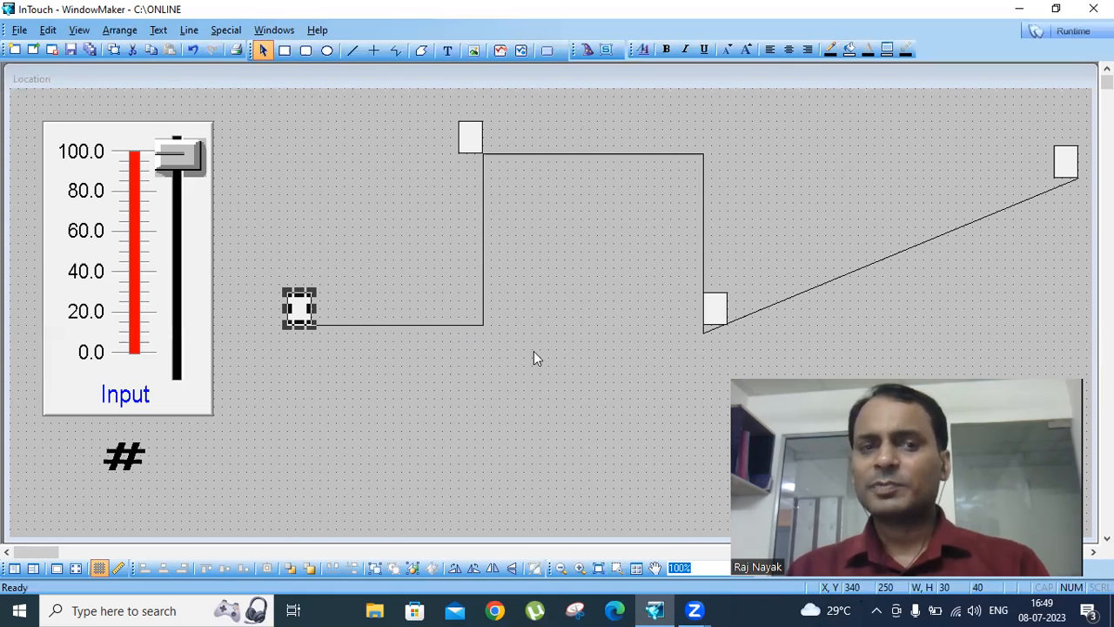
{"action": "left_click_drag", "start_coordinate": [470, 137], "coordinate": [471, 316]}
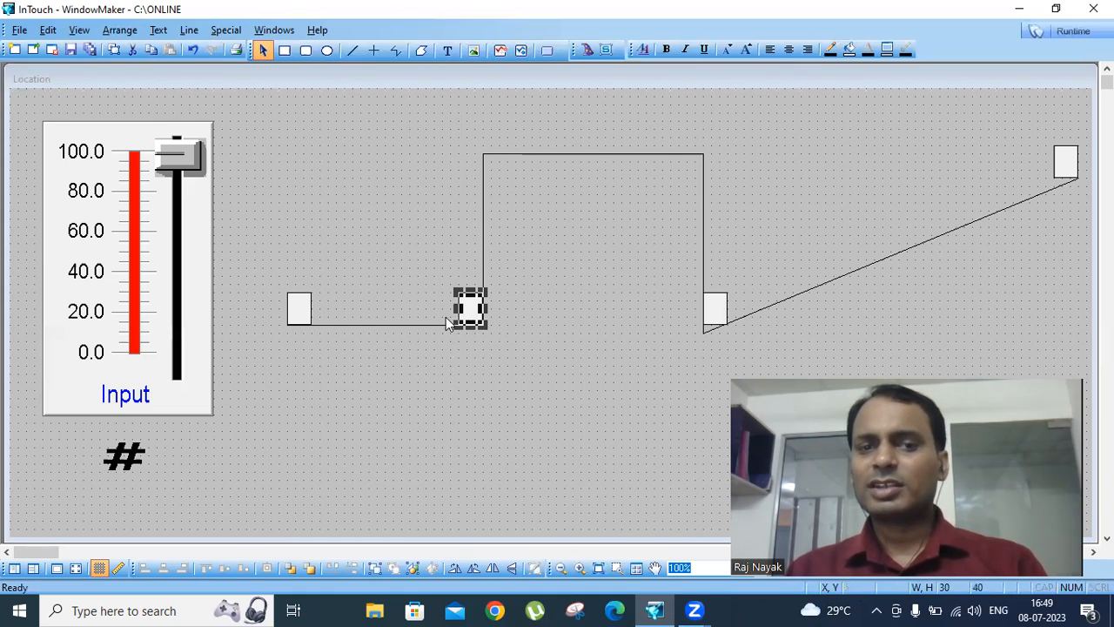
{"action": "left_click", "coordinate": [304, 317]}
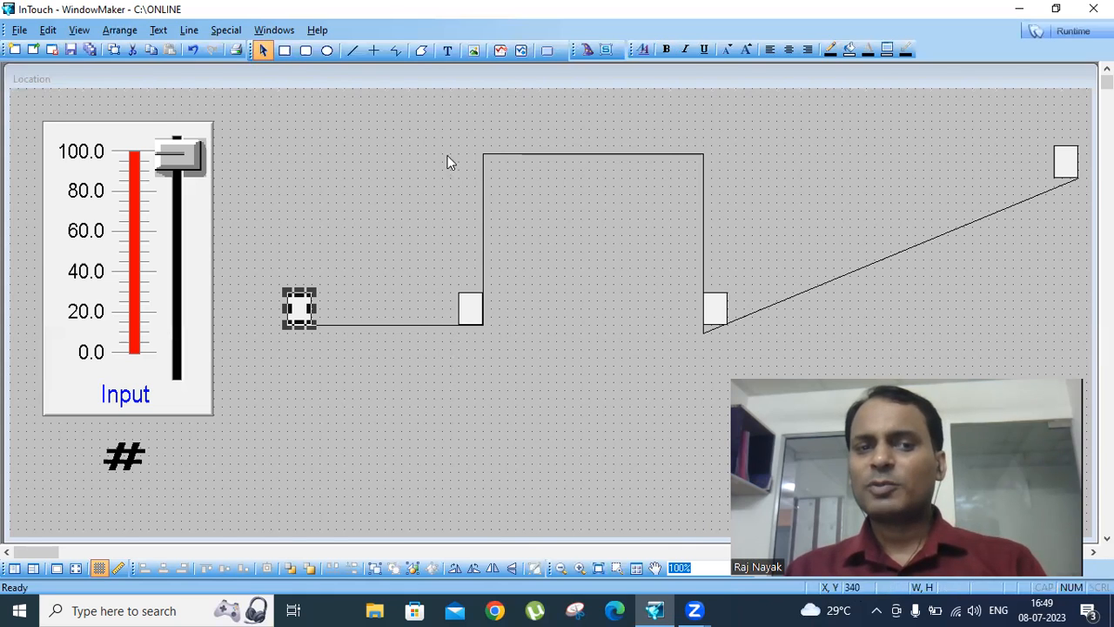
{"action": "left_click", "coordinate": [469, 312]}
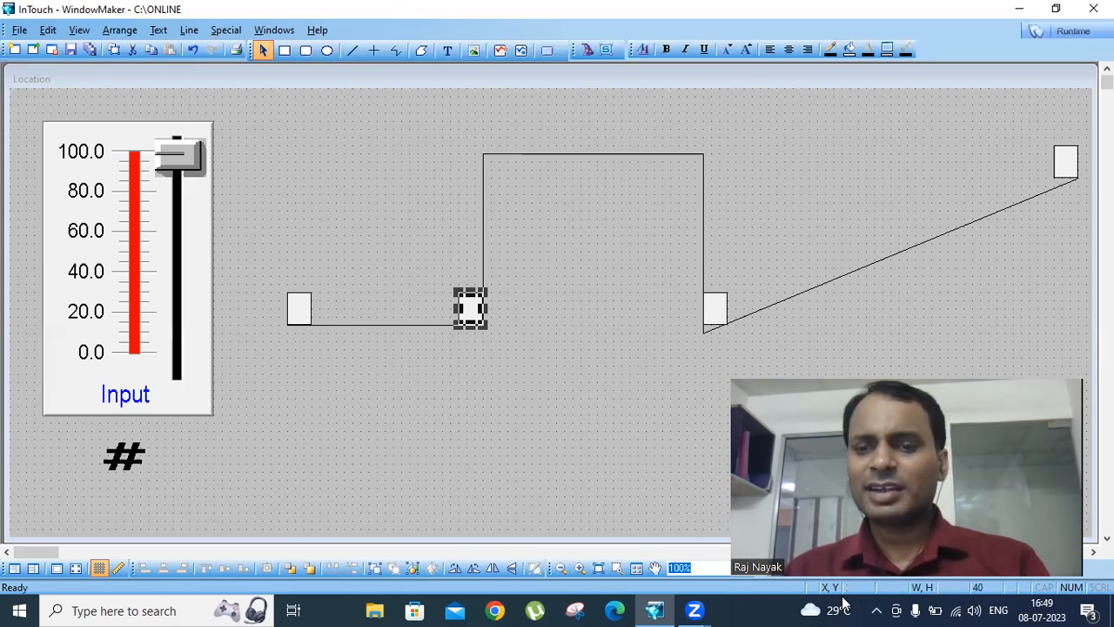
- Give the start rectangle a horizontal location link on at1, with values 0 to 20 and movement 0 left to 210 right
{"action": "left_click", "coordinate": [298, 312]}
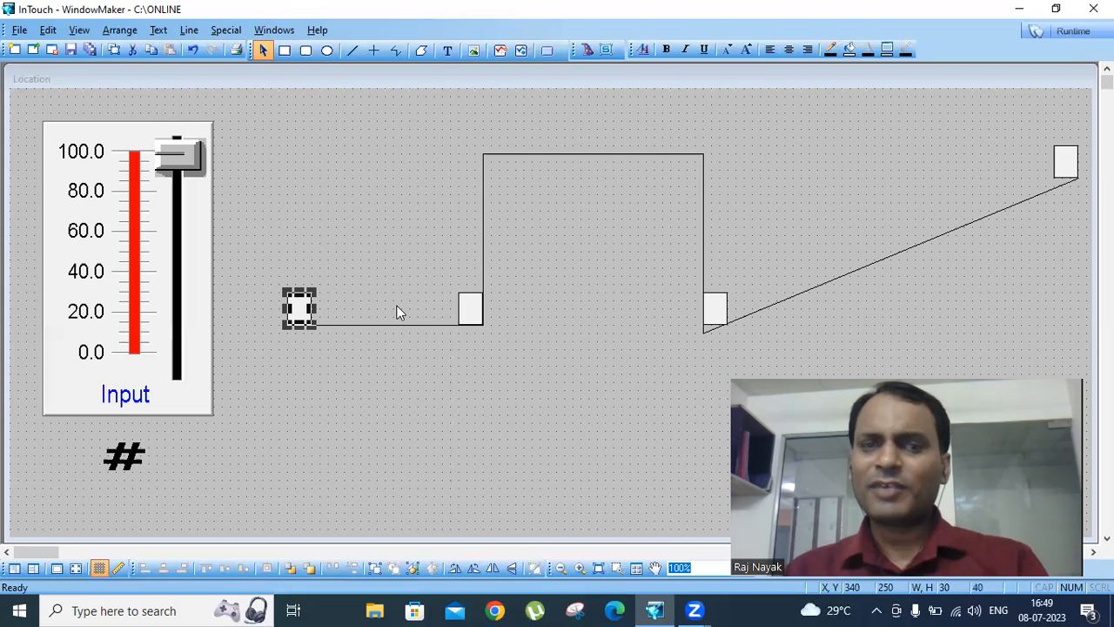
{"action": "double_click", "coordinate": [298, 308]}
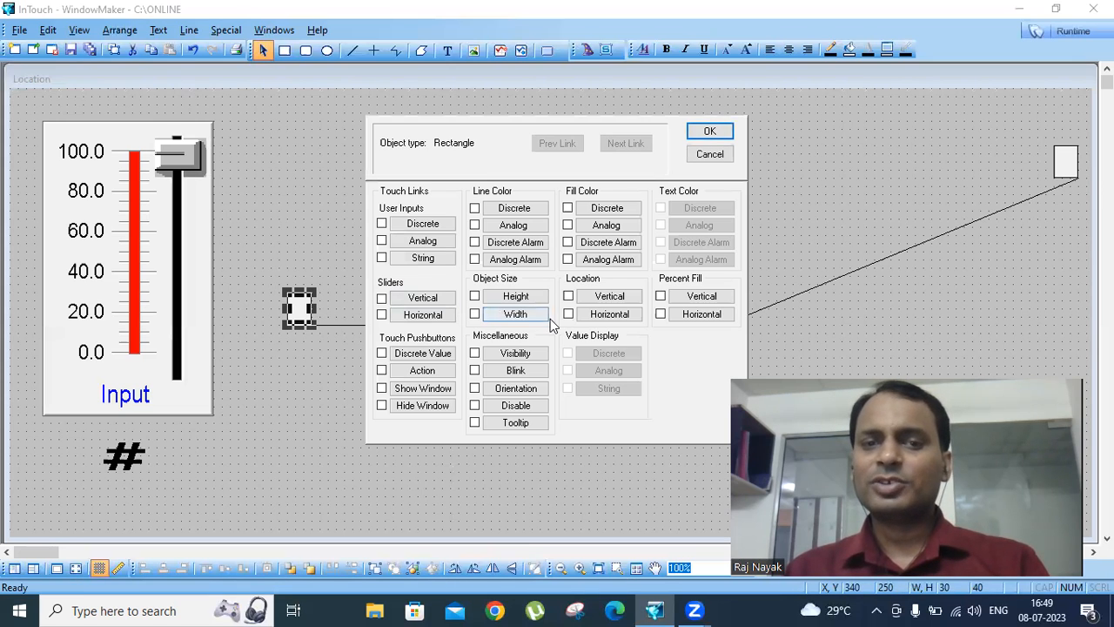
{"action": "left_click", "coordinate": [609, 314]}
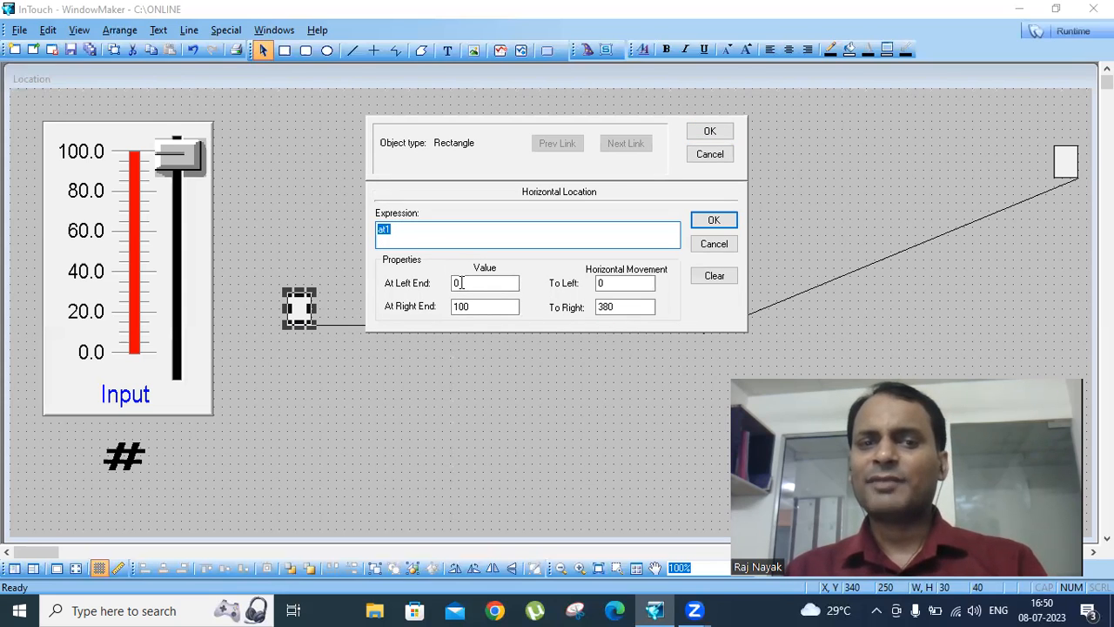
{"action": "key", "text": "Tab"}
{"action": "key", "text": "Tab"}
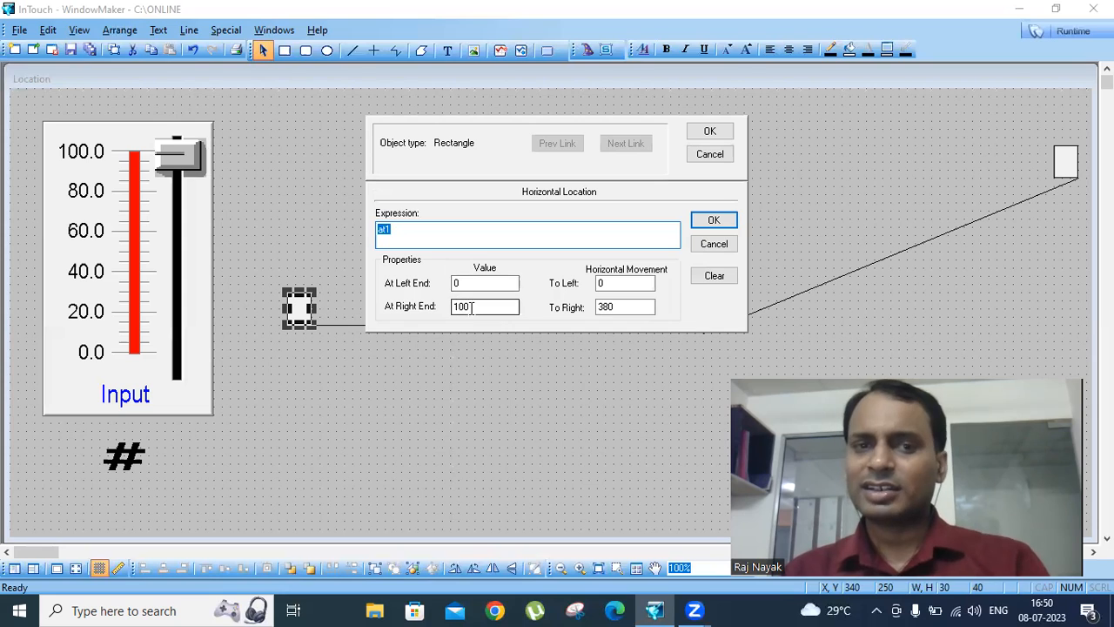
{"action": "type", "text": "20"}
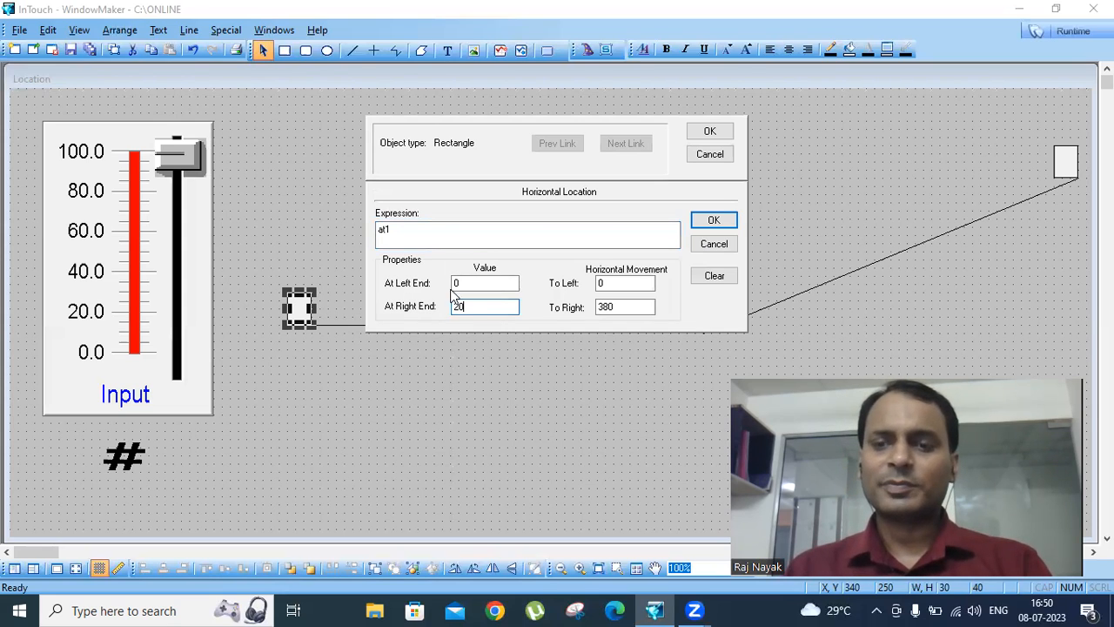
{"action": "key", "text": "Tab"}
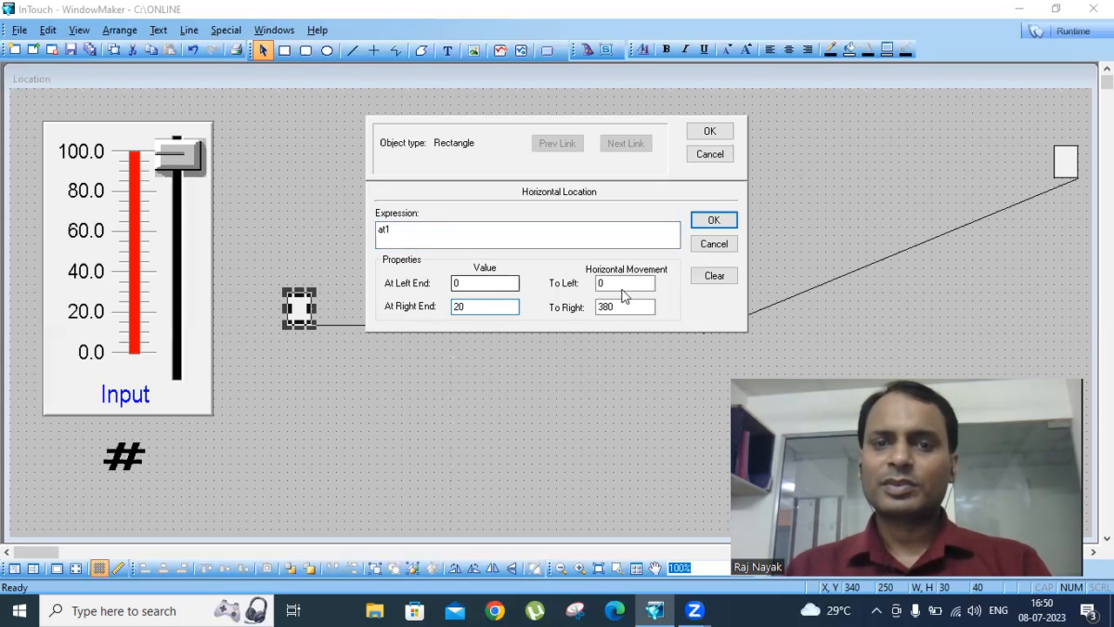
{"action": "key", "text": "Tab"}
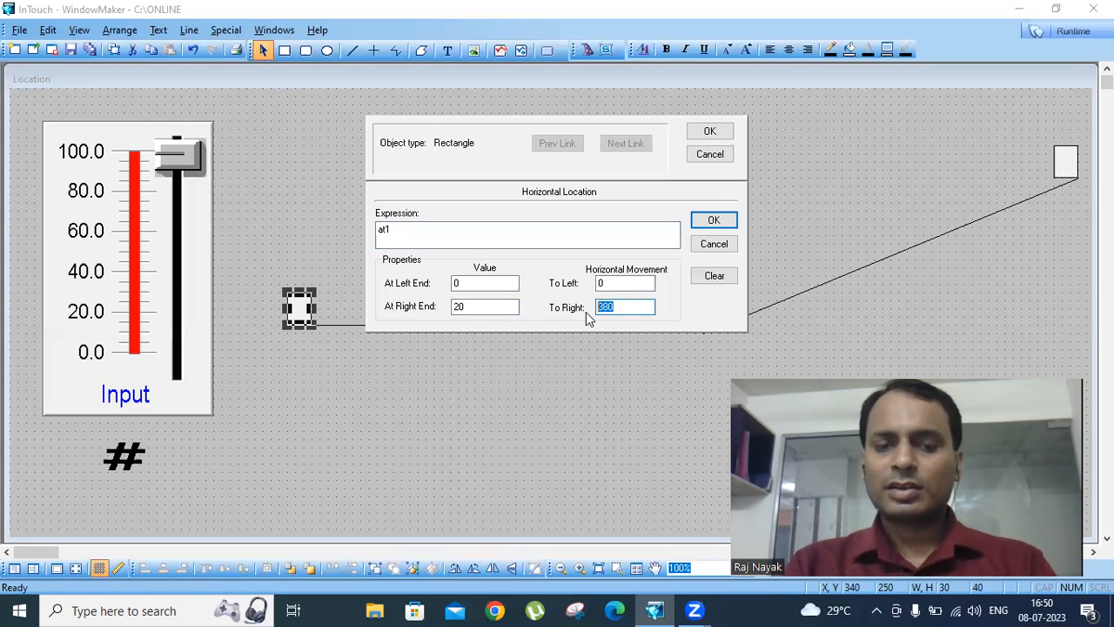
{"action": "type", "text": "210"}
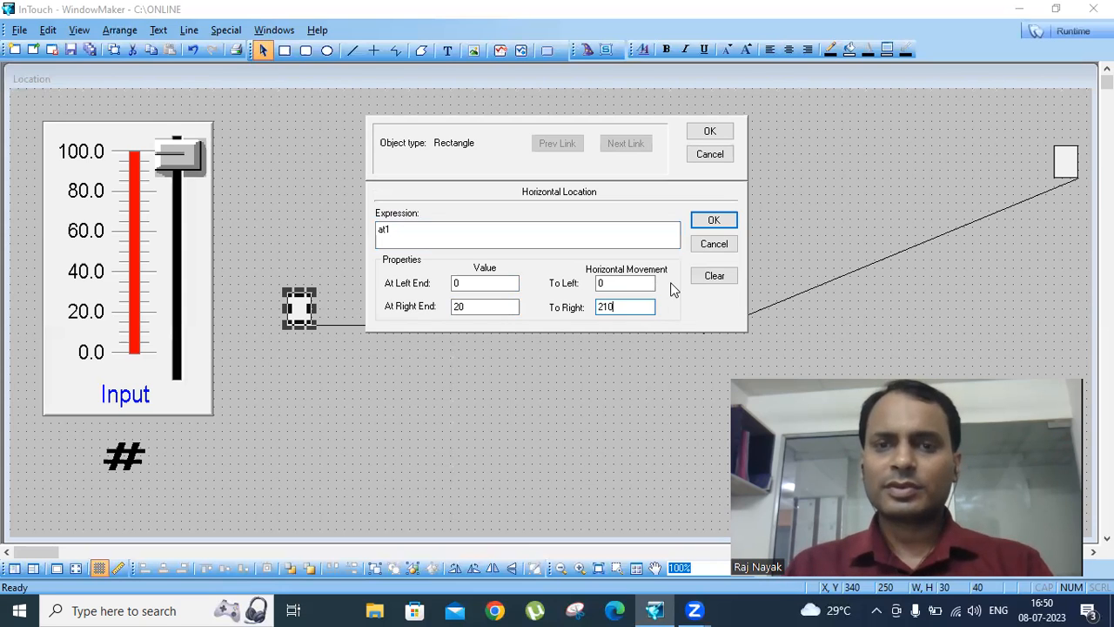
{"action": "left_click", "coordinate": [714, 220]}
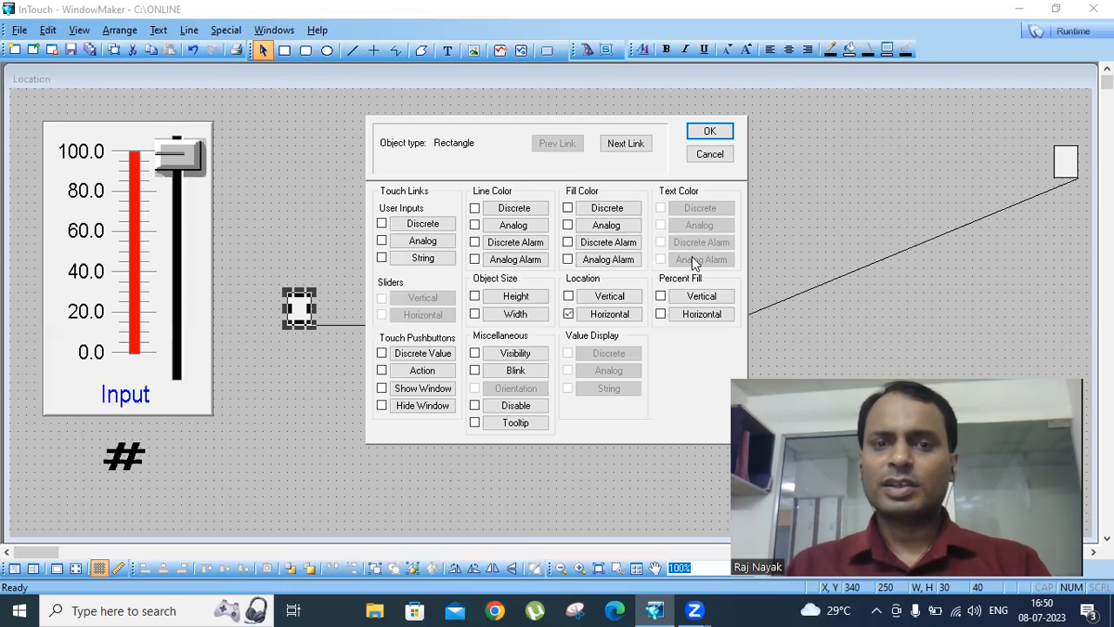
{"action": "left_click", "coordinate": [714, 132]}
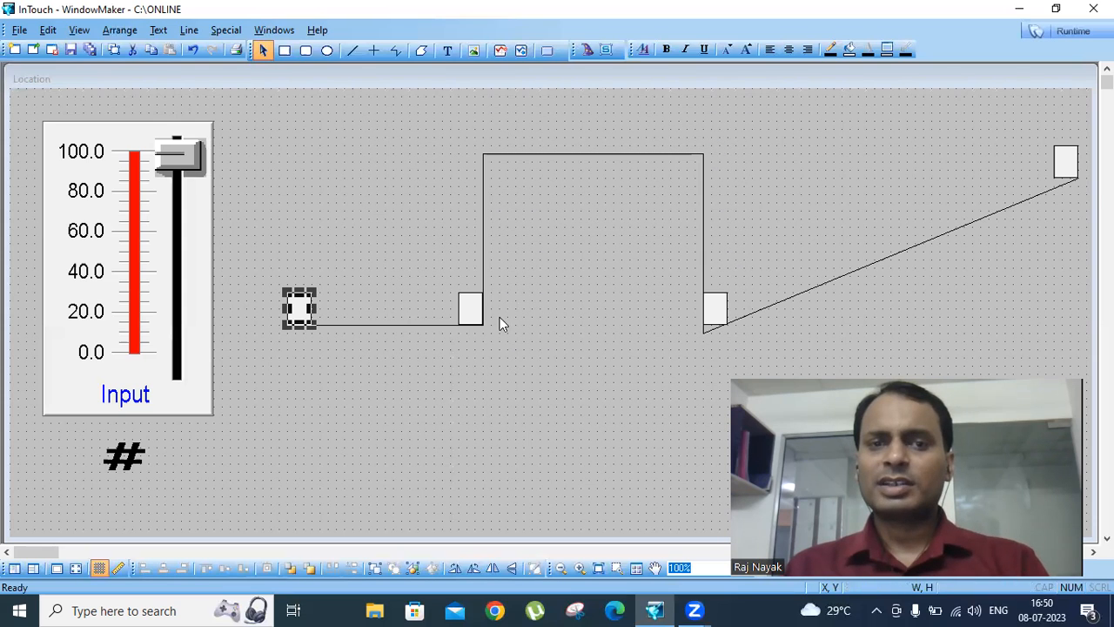
- Move the rectangle at the foot of the first rise up to its top, at X 550, Y 40, and compare its position with the start rectangle's
{"action": "left_click_drag", "start_coordinate": [472, 309], "coordinate": [466, 225]}
{"action": "left_click_drag", "start_coordinate": [468, 157], "coordinate": [474, 136]}
{"action": "left_click", "coordinate": [305, 303]}
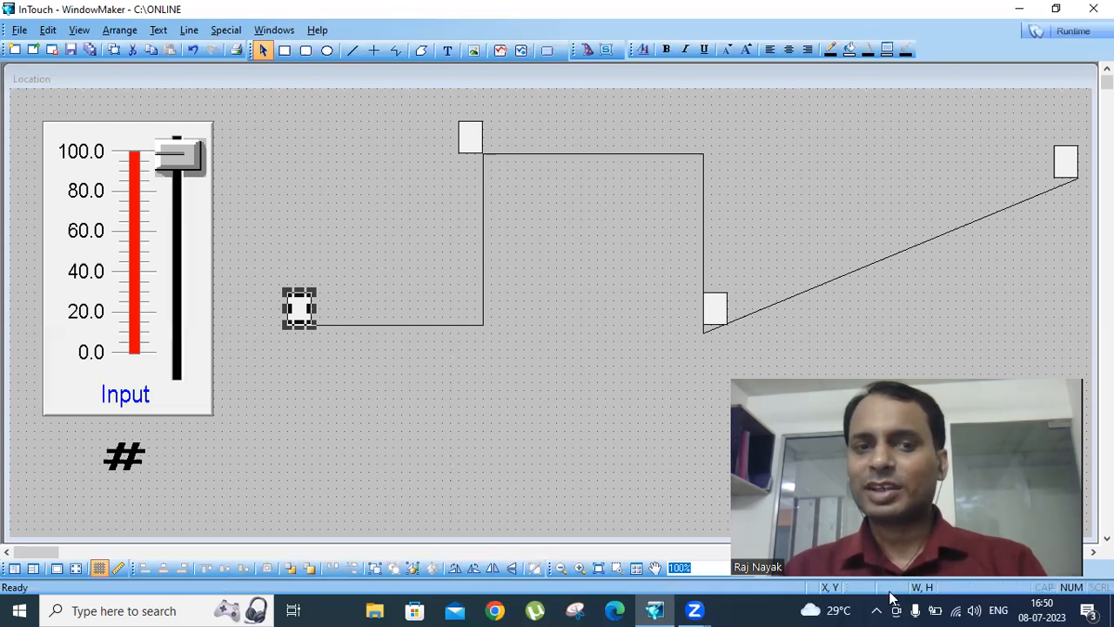
{"action": "left_click", "coordinate": [476, 156]}
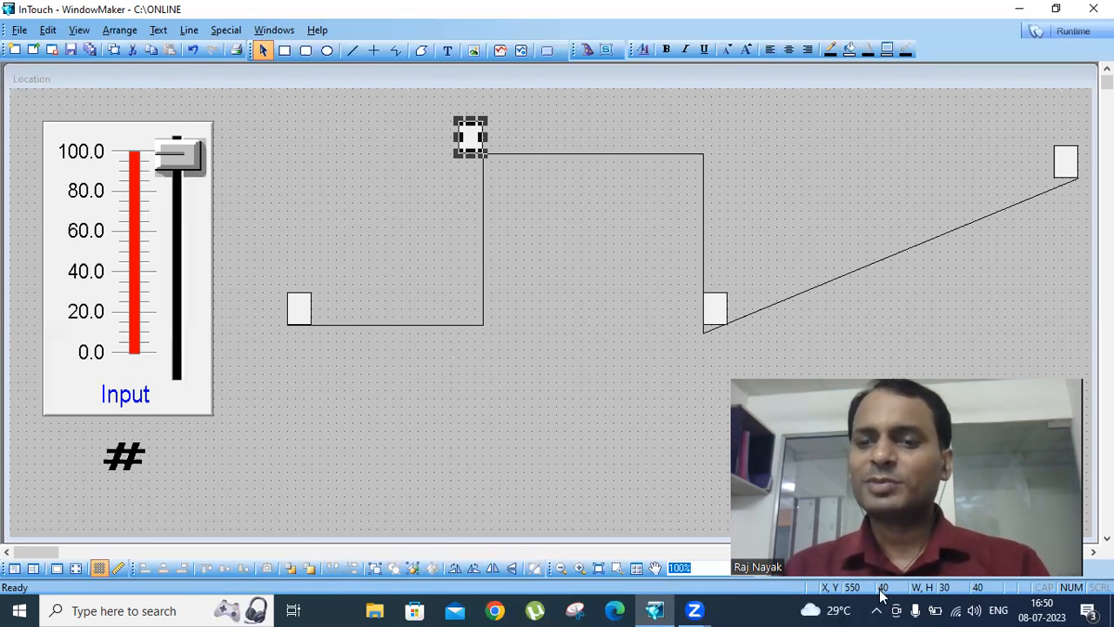
- Add a vertical location link on at1 to the start rectangle, with value 40 at top, 20 at bottom, and movement 210 up, 0 down
{"action": "double_click", "coordinate": [302, 310]}
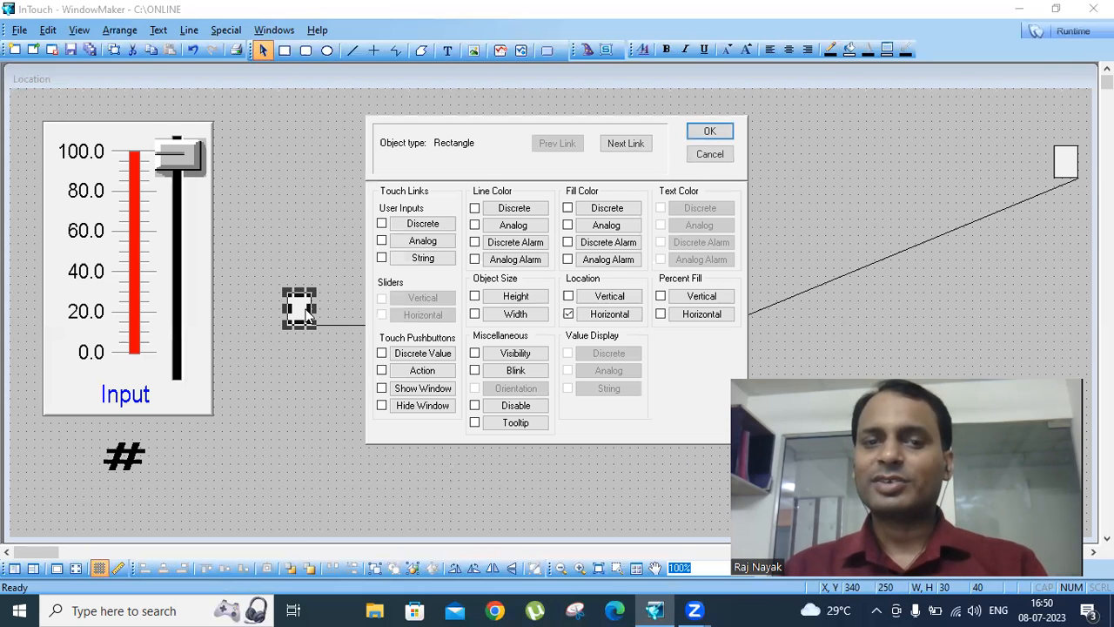
{"action": "left_click", "coordinate": [607, 298]}
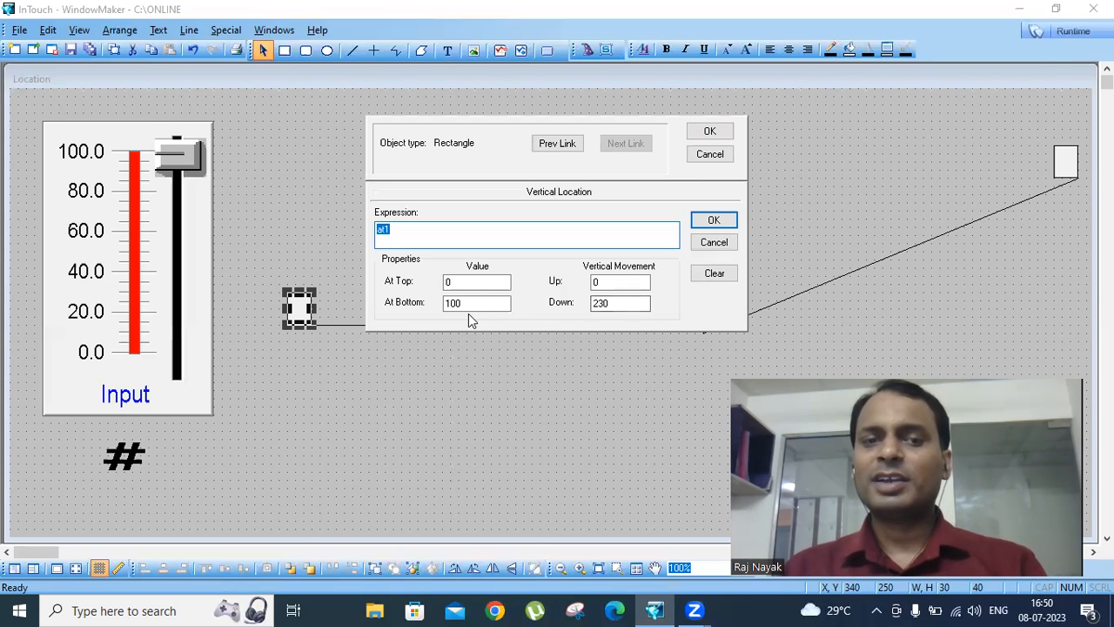
{"action": "left_click_drag", "start_coordinate": [472, 304], "coordinate": [374, 296]}
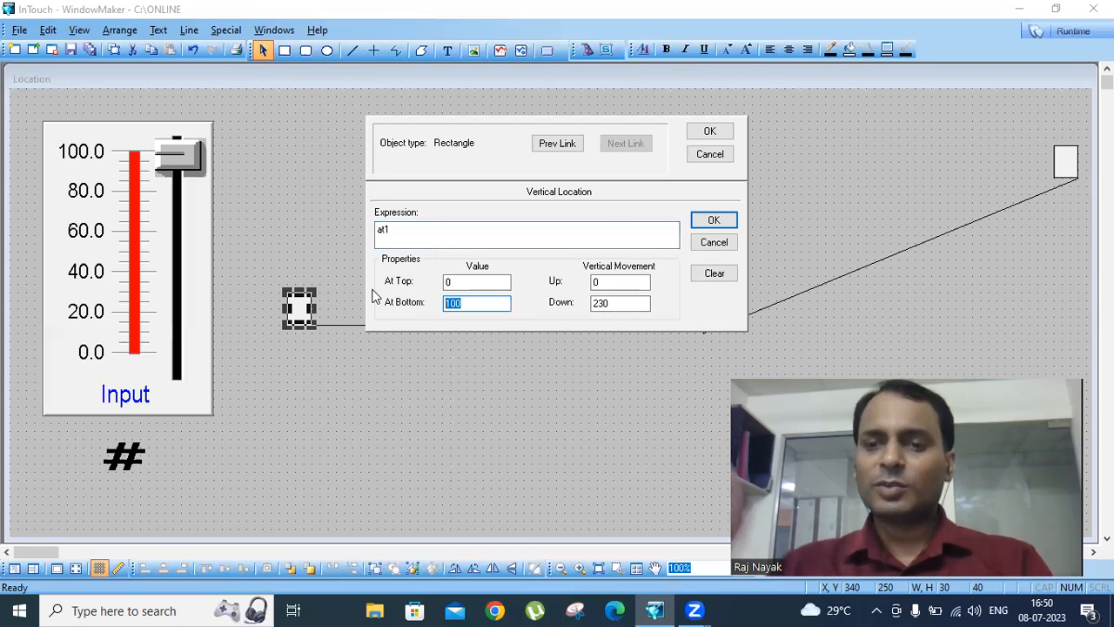
{"action": "type", "text": "20"}
{"action": "double_click", "coordinate": [462, 284]}
{"action": "type", "text": "4"}
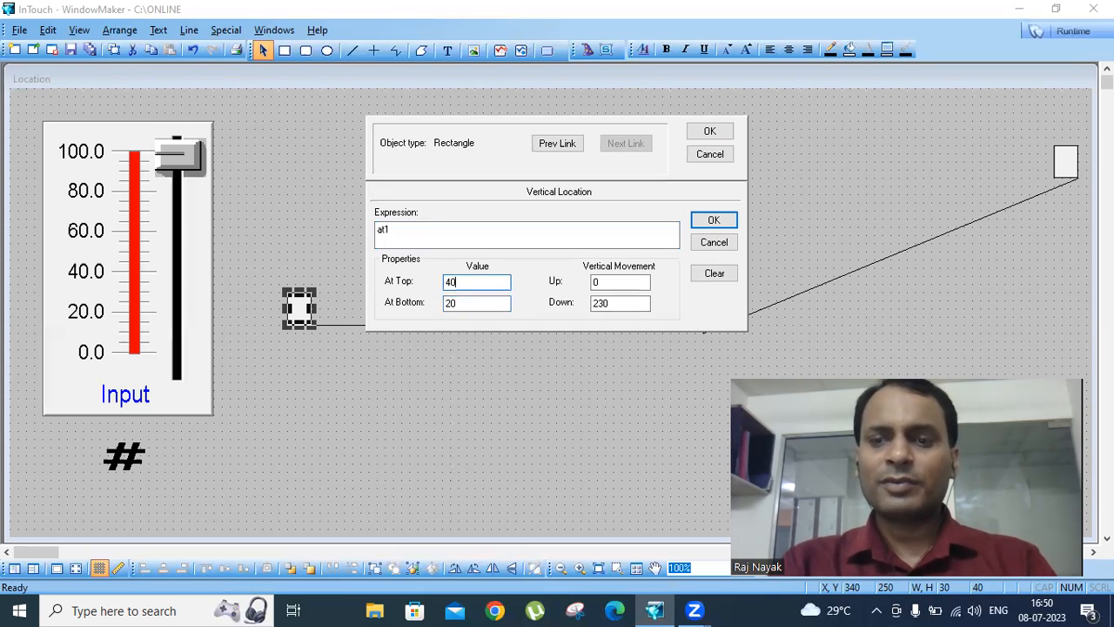
{"action": "double_click", "coordinate": [619, 304]}
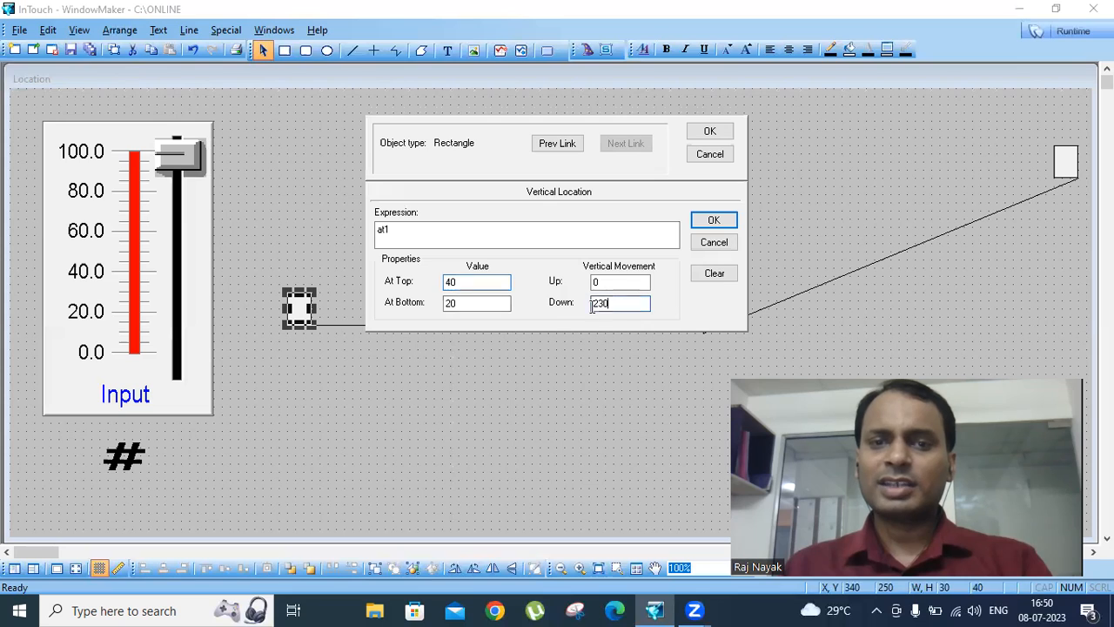
{"action": "type", "text": "0"}
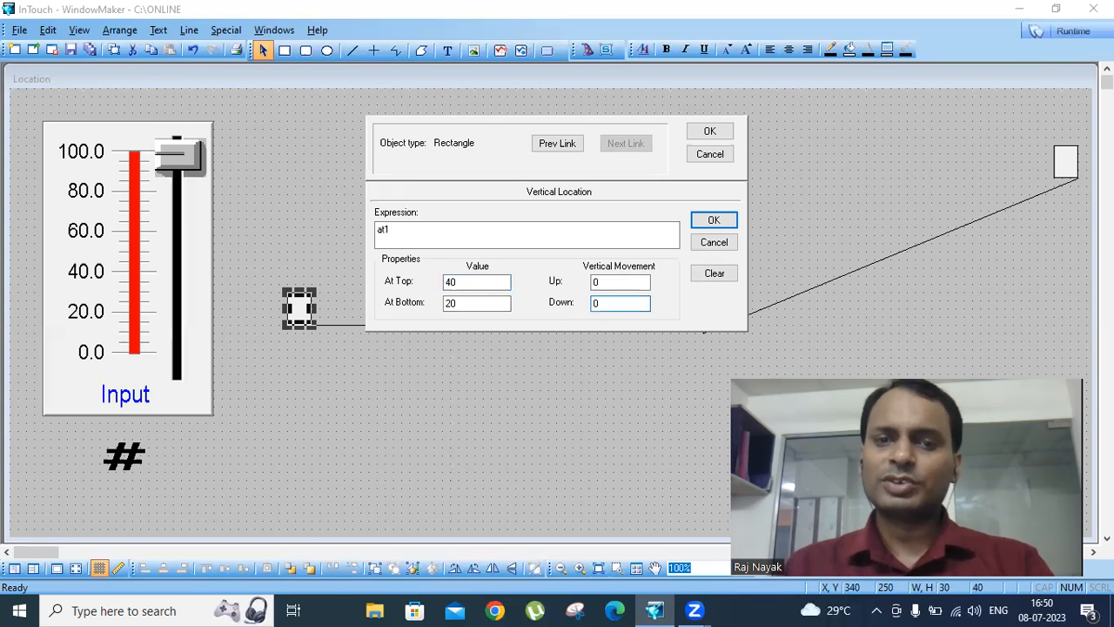
{"action": "double_click", "coordinate": [614, 282]}
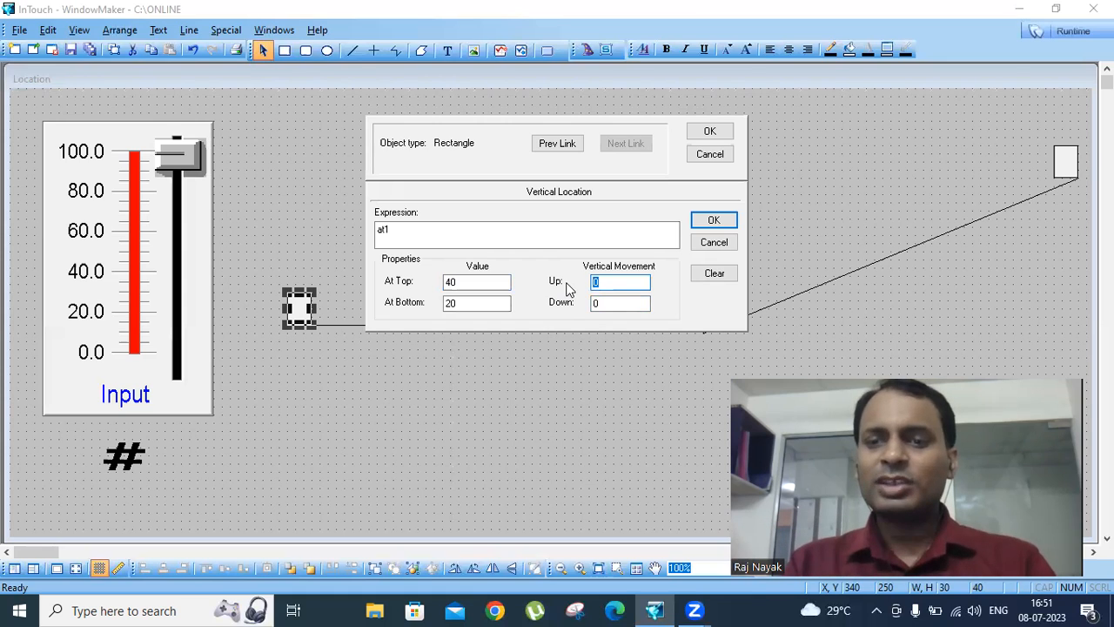
{"action": "type", "text": "210"}
{"action": "left_click", "coordinate": [714, 220]}
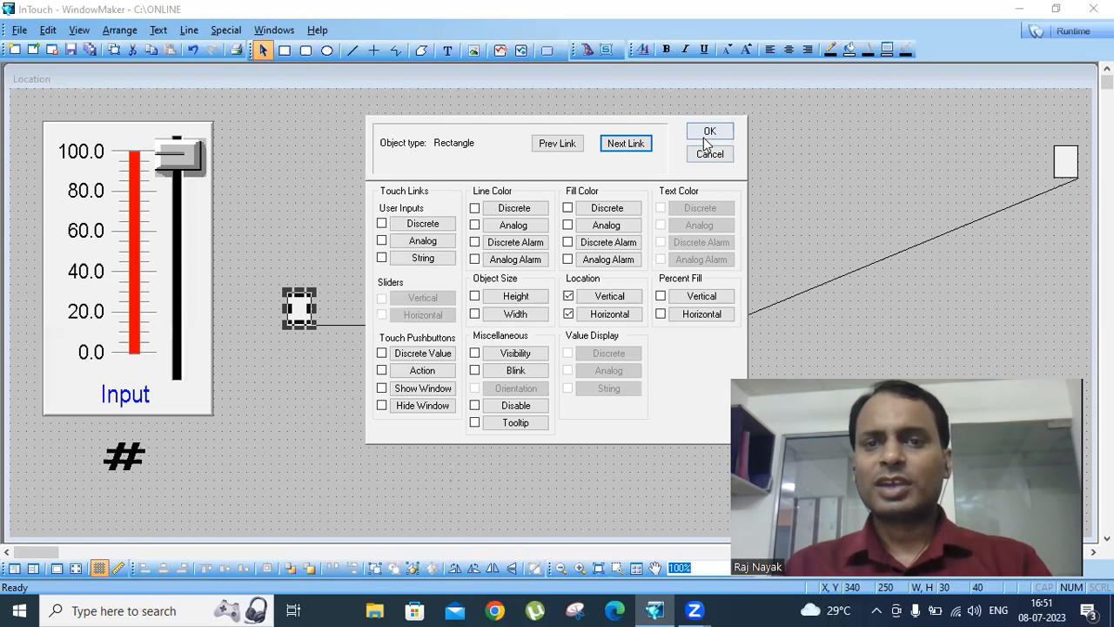
{"action": "left_click", "coordinate": [708, 133]}
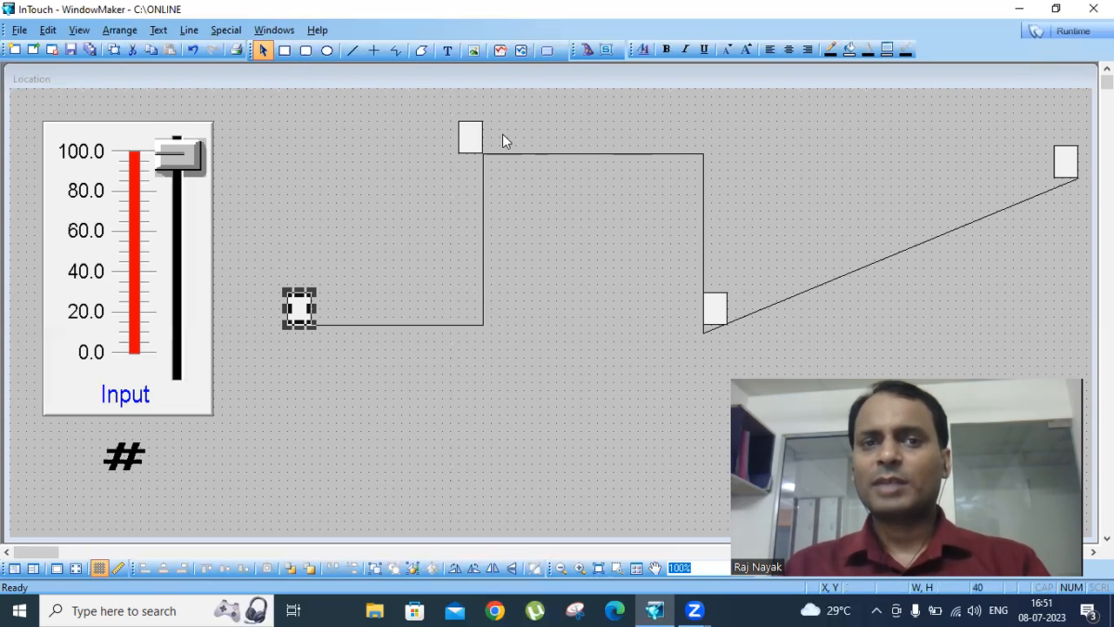
- Review the start rectangle's animation links without changing them, and check the position of the rectangle at the top of the first rise
{"action": "left_click", "coordinate": [478, 135]}
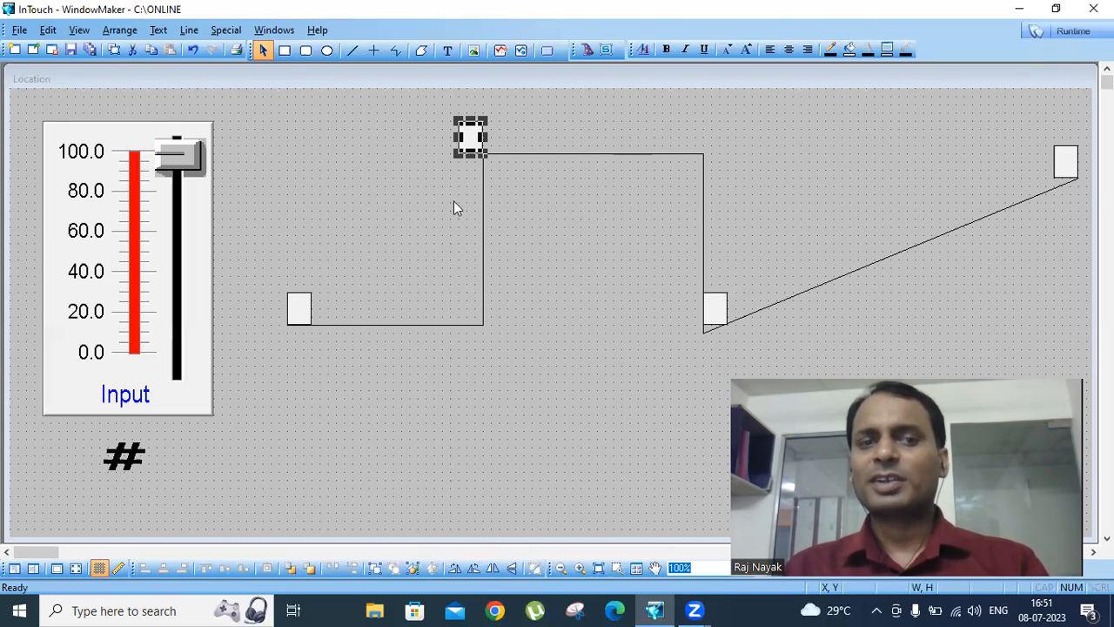
{"action": "double_click", "coordinate": [299, 308]}
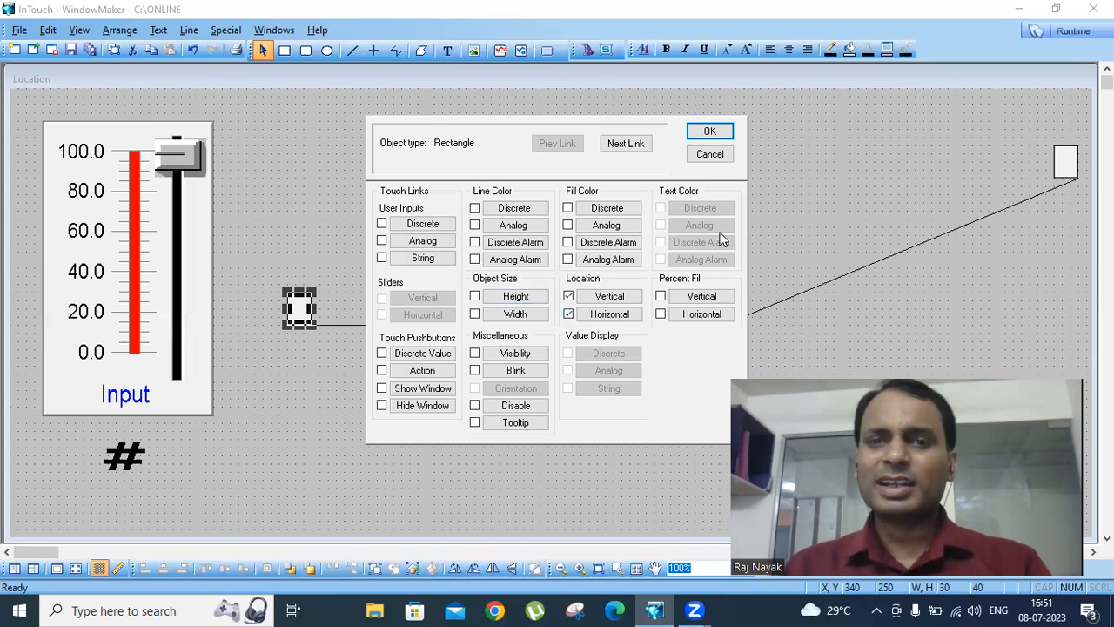
{"action": "left_click", "coordinate": [705, 157]}
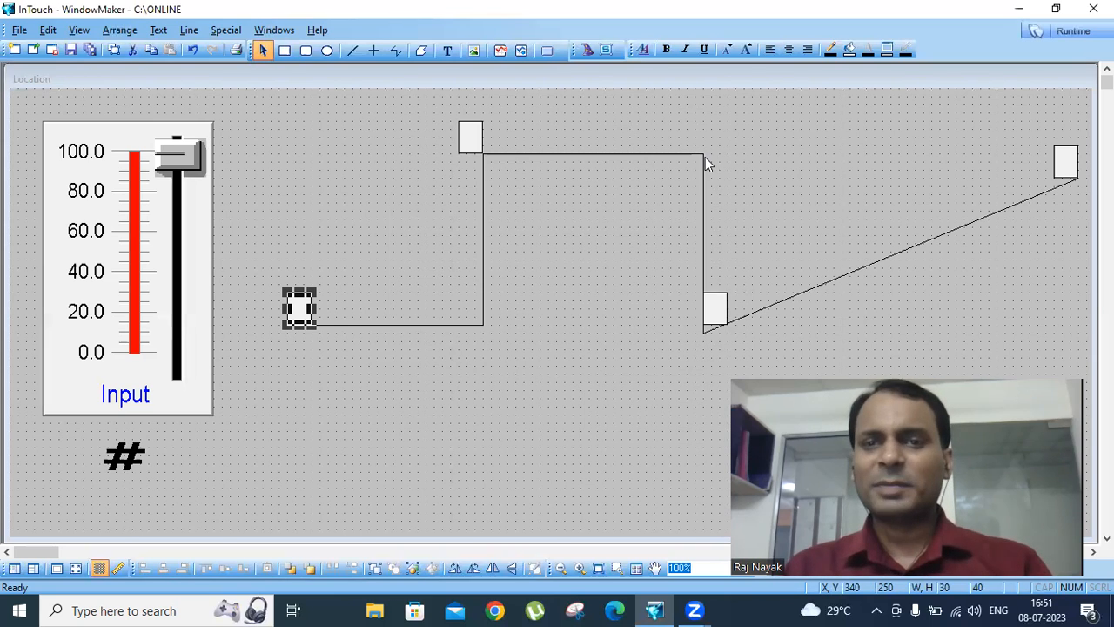
{"action": "left_click", "coordinate": [470, 136]}
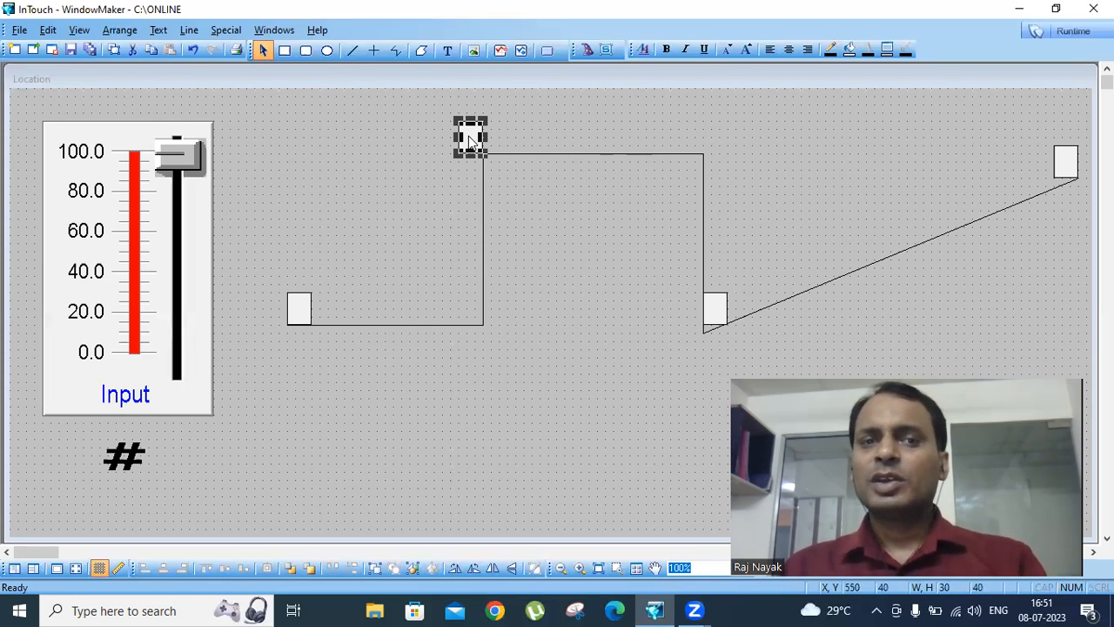
- Move the rectangle at the foot of the vertical drop up to its top, at X 850, Y 40, and compare its position with the first-rise rectangle's
{"action": "left_click_drag", "start_coordinate": [712, 307], "coordinate": [711, 131]}
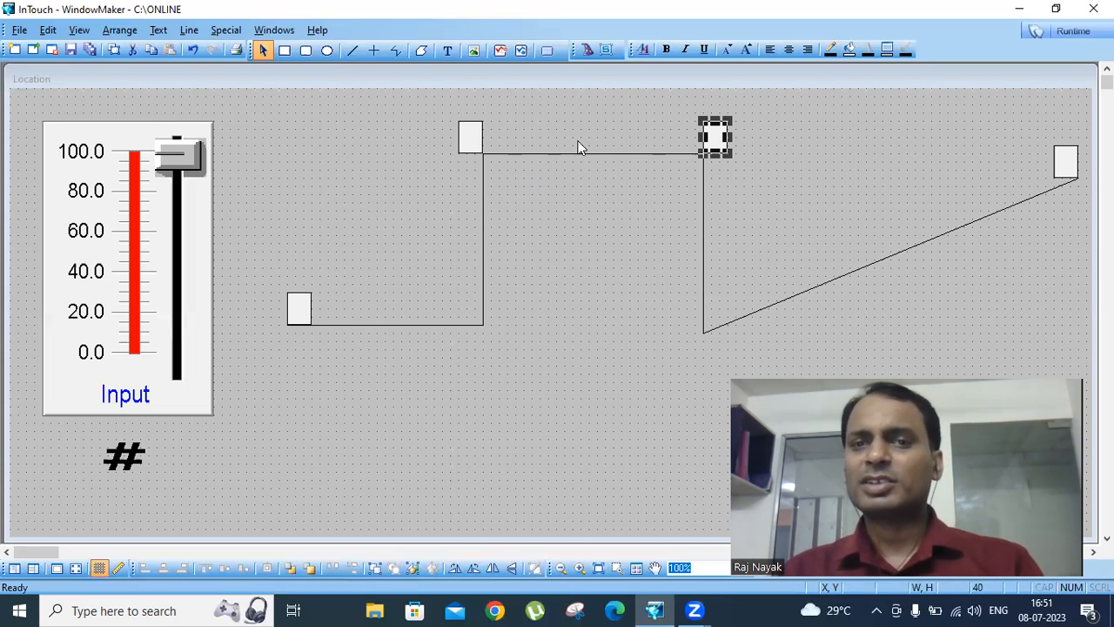
{"action": "left_click", "coordinate": [659, 132]}
{"action": "left_click", "coordinate": [712, 137]}
{"action": "left_click", "coordinate": [470, 142]}
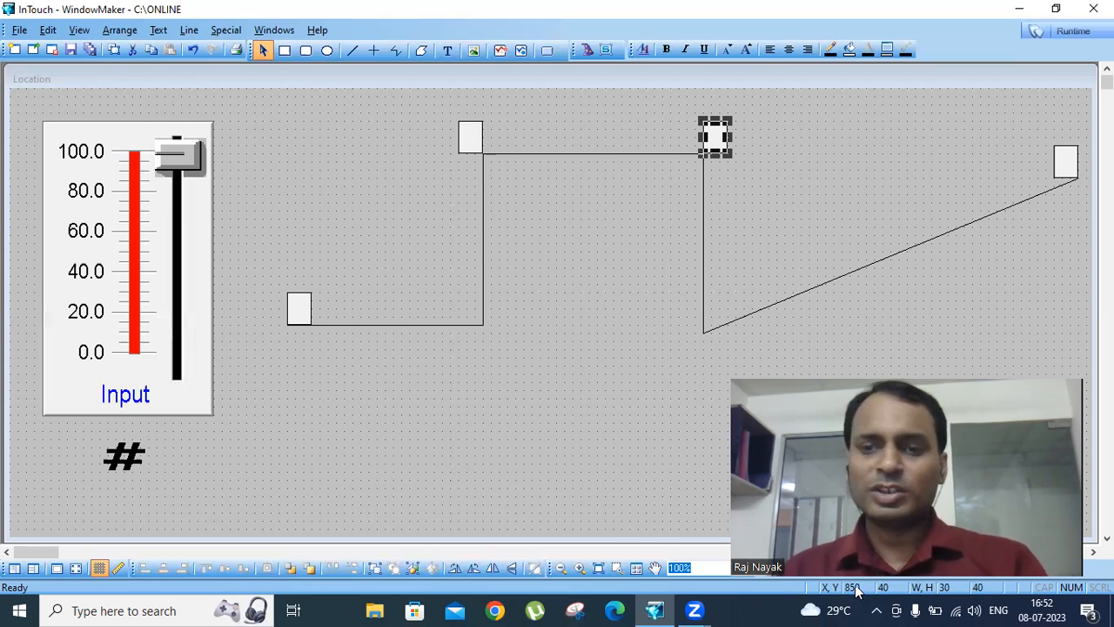
{"action": "left_click", "coordinate": [474, 142]}
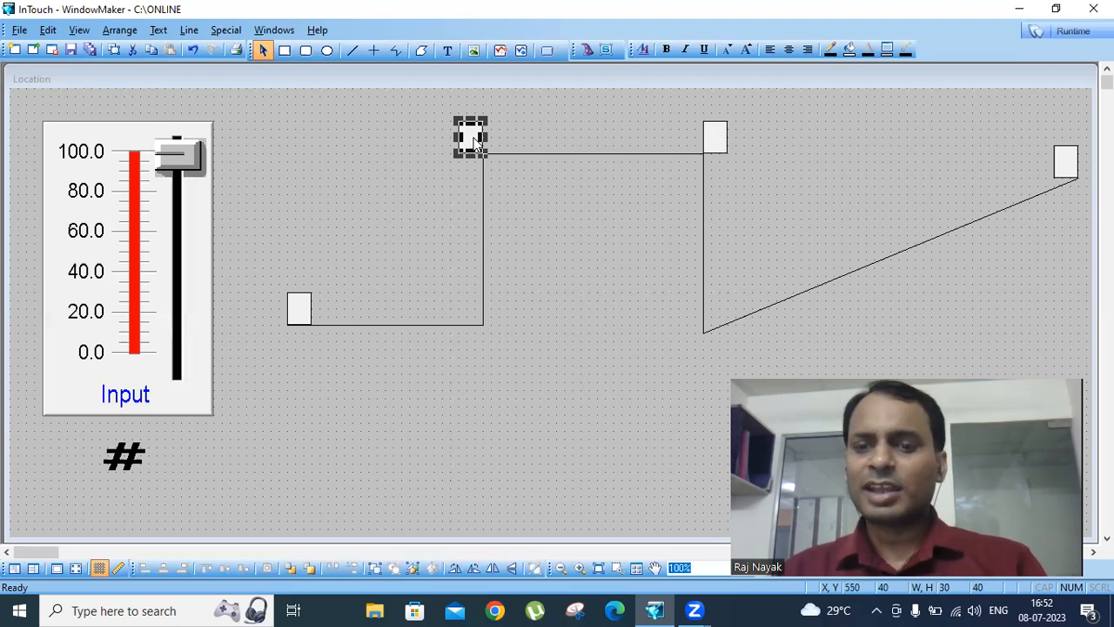
{"action": "left_click", "coordinate": [710, 144]}
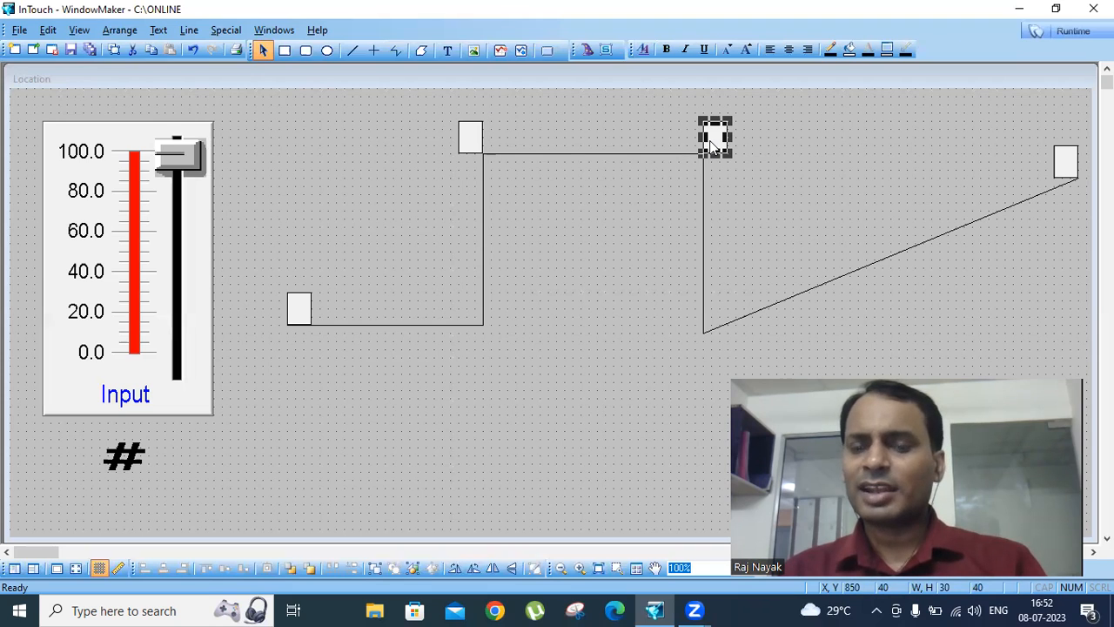
- Add a horizontal location link on at1 to the first-rise rectangle, with value 40 at left, 60 at right, and movement 0 left, 300 right
{"action": "double_click", "coordinate": [470, 137]}
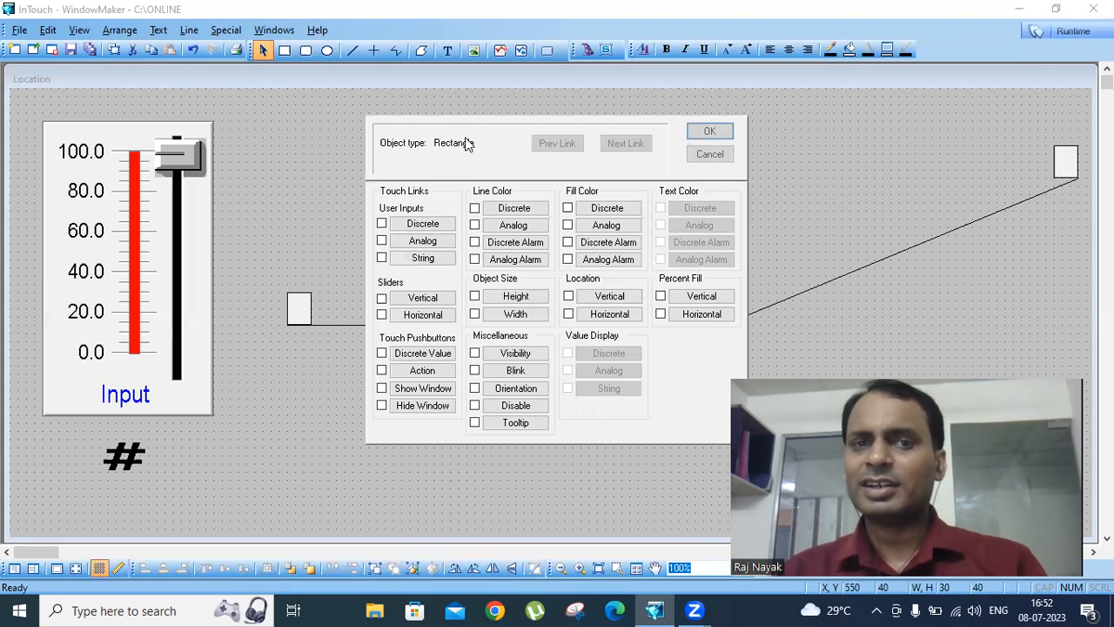
{"action": "left_click", "coordinate": [609, 315]}
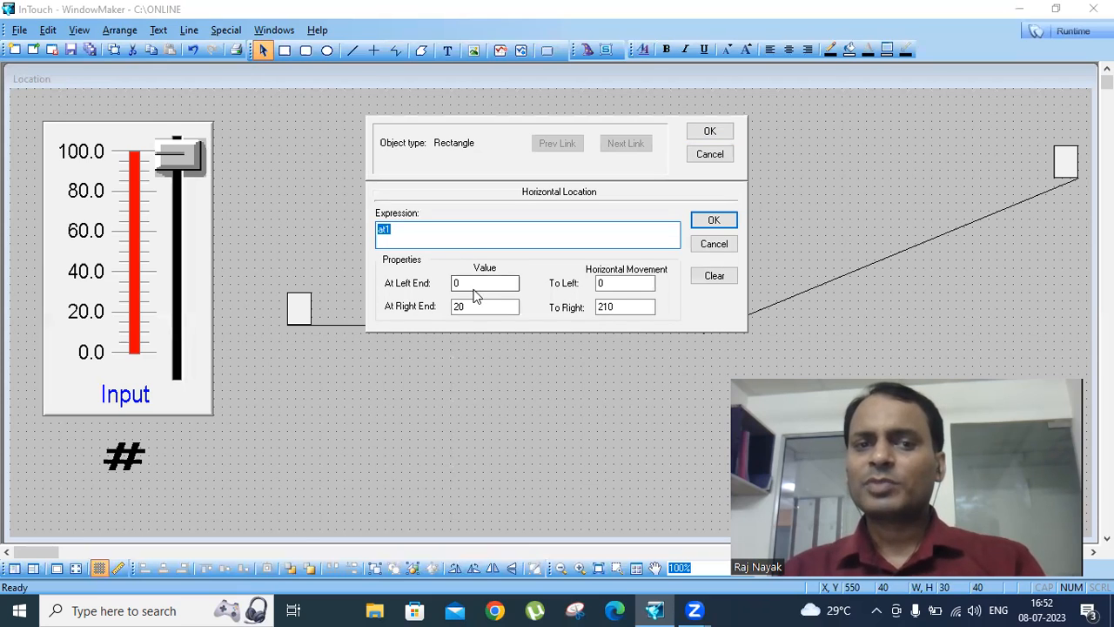
{"action": "left_click_drag", "start_coordinate": [473, 282], "coordinate": [394, 279]}
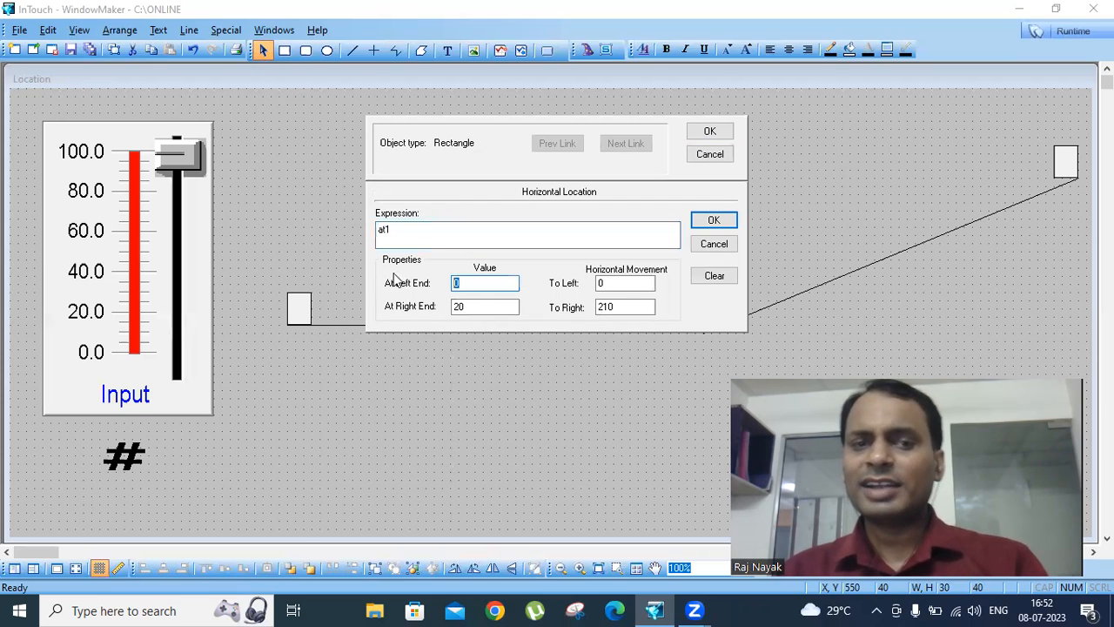
{"action": "type", "text": "40"}
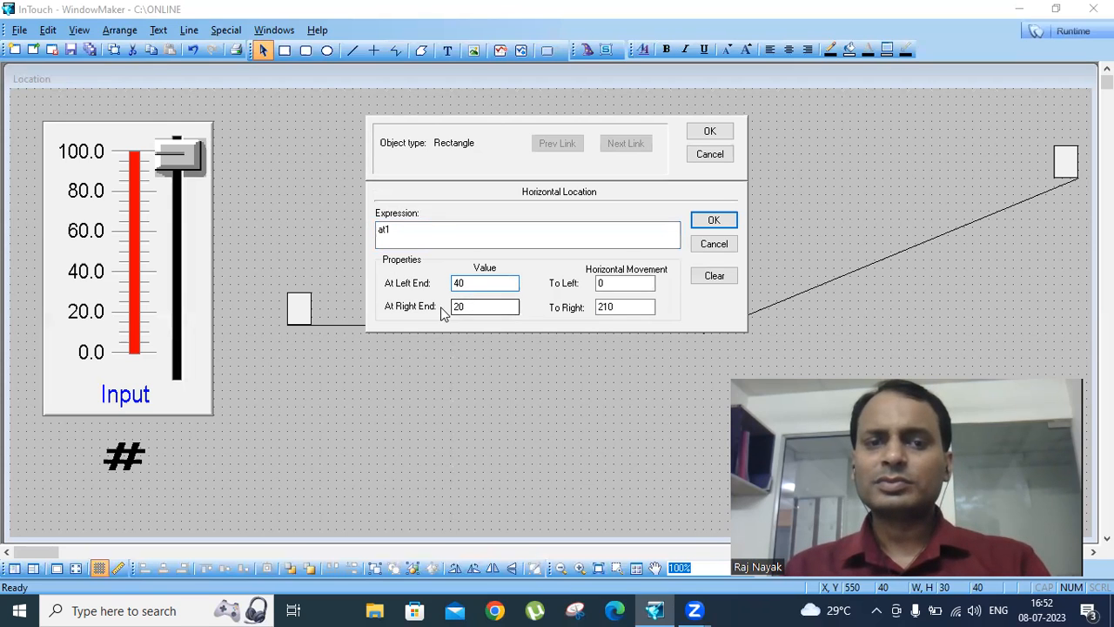
{"action": "left_click_drag", "start_coordinate": [467, 306], "coordinate": [444, 306]}
{"action": "type", "text": "60"}
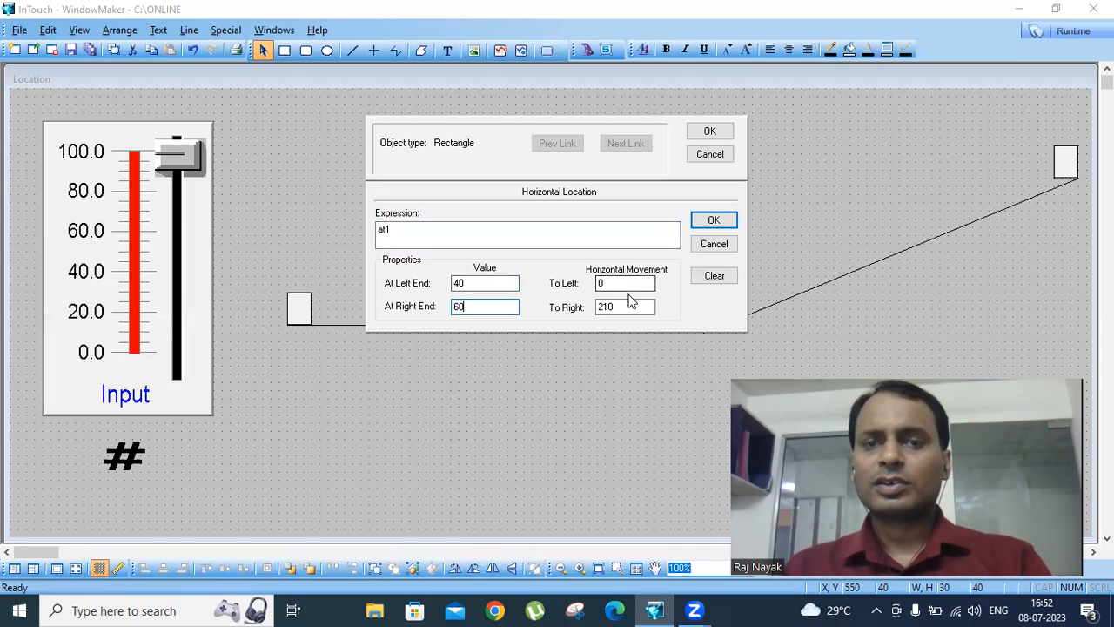
{"action": "left_click_drag", "start_coordinate": [626, 308], "coordinate": [567, 308]}
{"action": "type", "text": "3"}
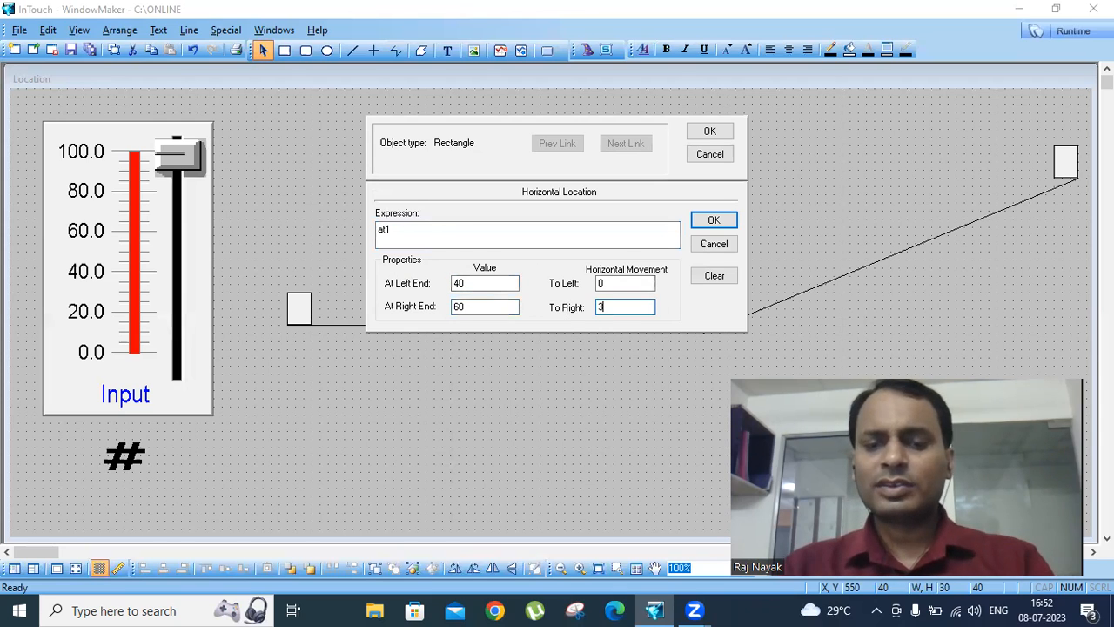
{"action": "type", "text": "00"}
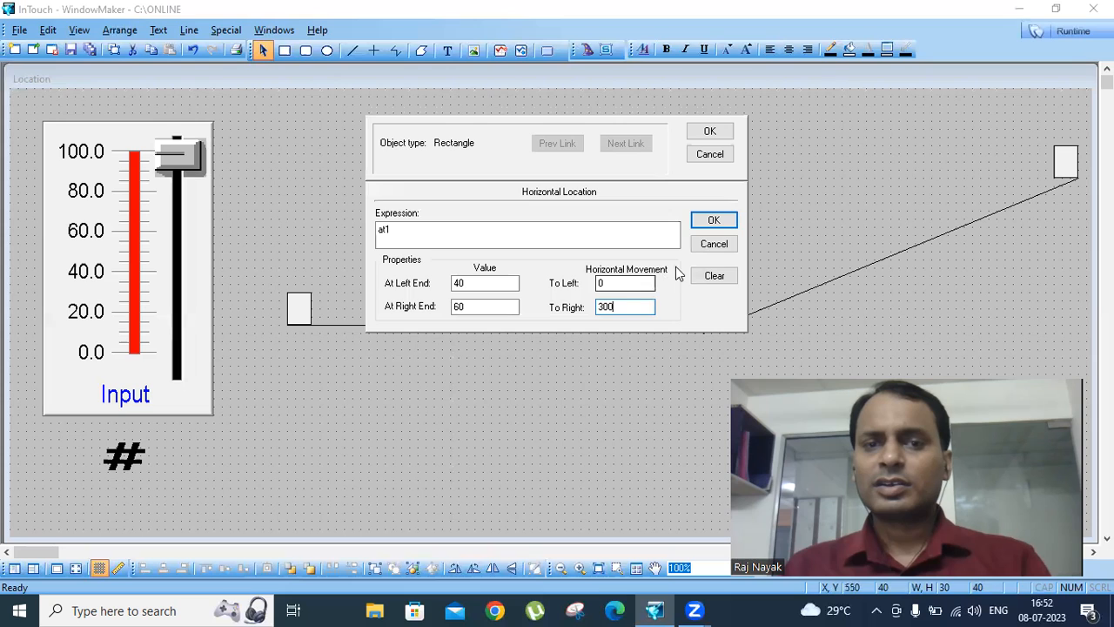
{"action": "left_click", "coordinate": [711, 220]}
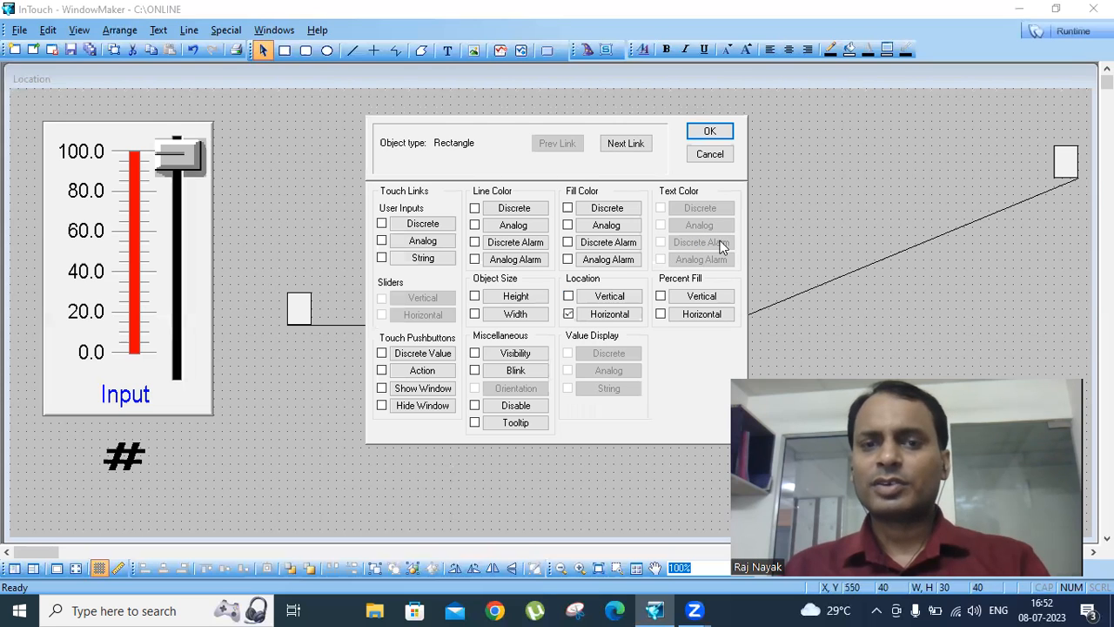
{"action": "left_click", "coordinate": [705, 132]}
- Move the rectangle at the top of the vertical drop down to its foot, at X 850, Y 250, and compare its position with the first-rise rectangle's
{"action": "left_click", "coordinate": [713, 151]}
{"action": "left_click_drag", "start_coordinate": [712, 151], "coordinate": [713, 307]}
{"action": "left_click", "coordinate": [468, 140]}
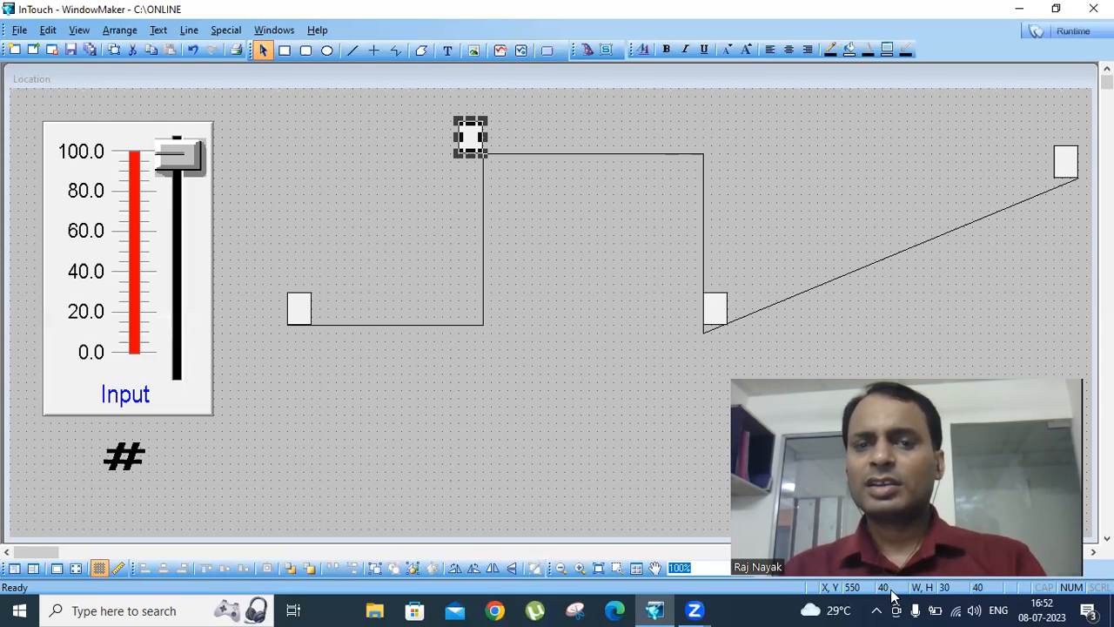
{"action": "key", "text": "Tab"}
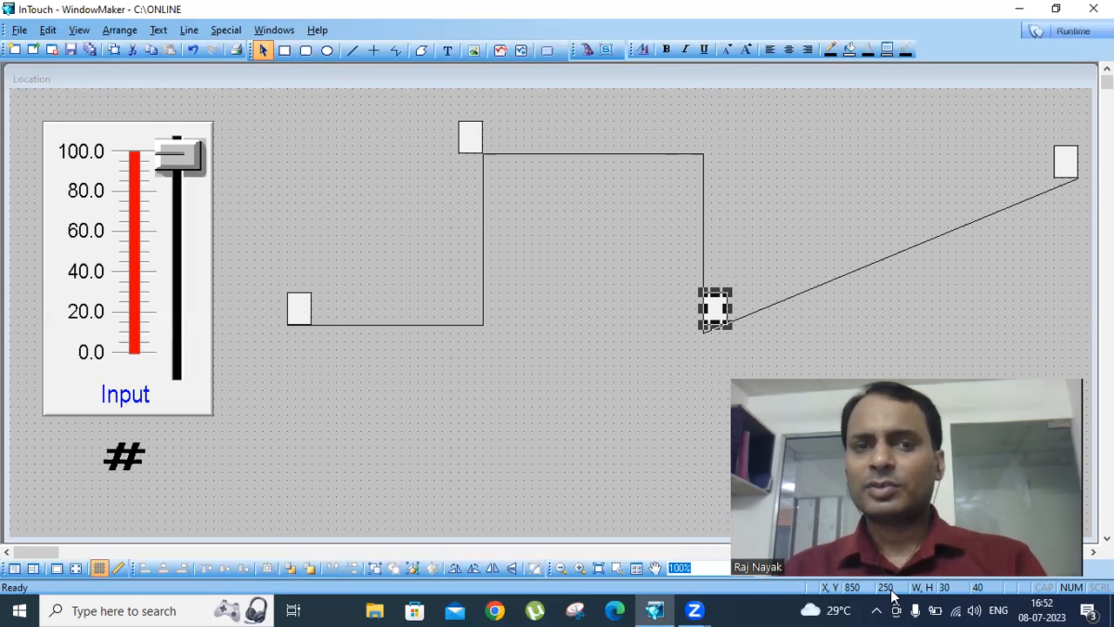
- Add a vertical location link on at1 to the first-rise rectangle, with value 60 at top, 80 at bottom, and movement 0 up, 210 down
{"action": "double_click", "coordinate": [480, 140]}
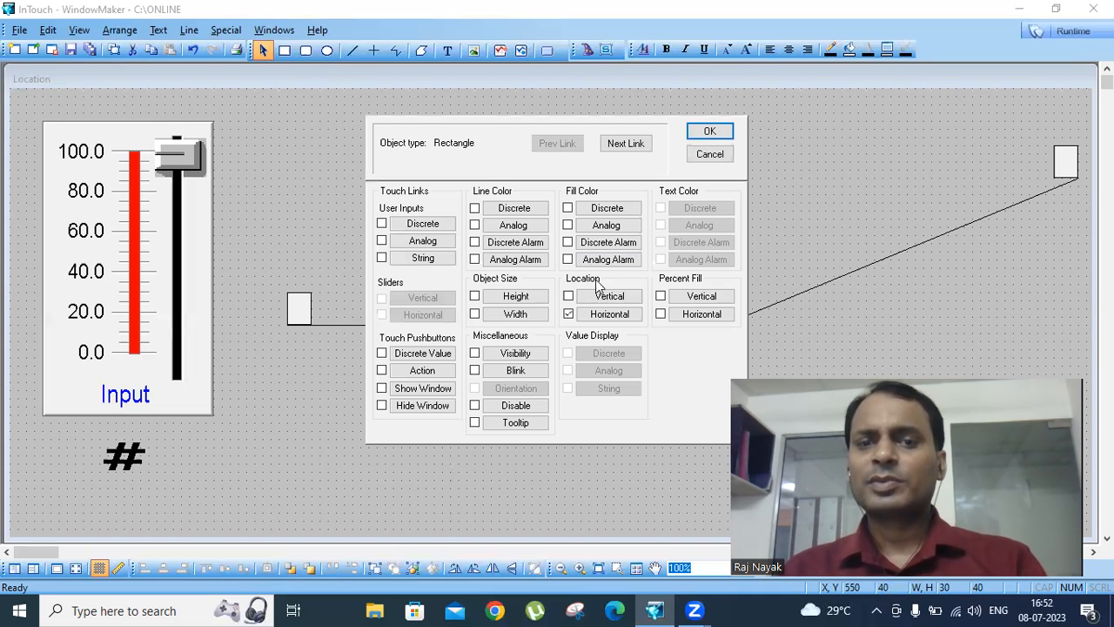
{"action": "left_click", "coordinate": [602, 298]}
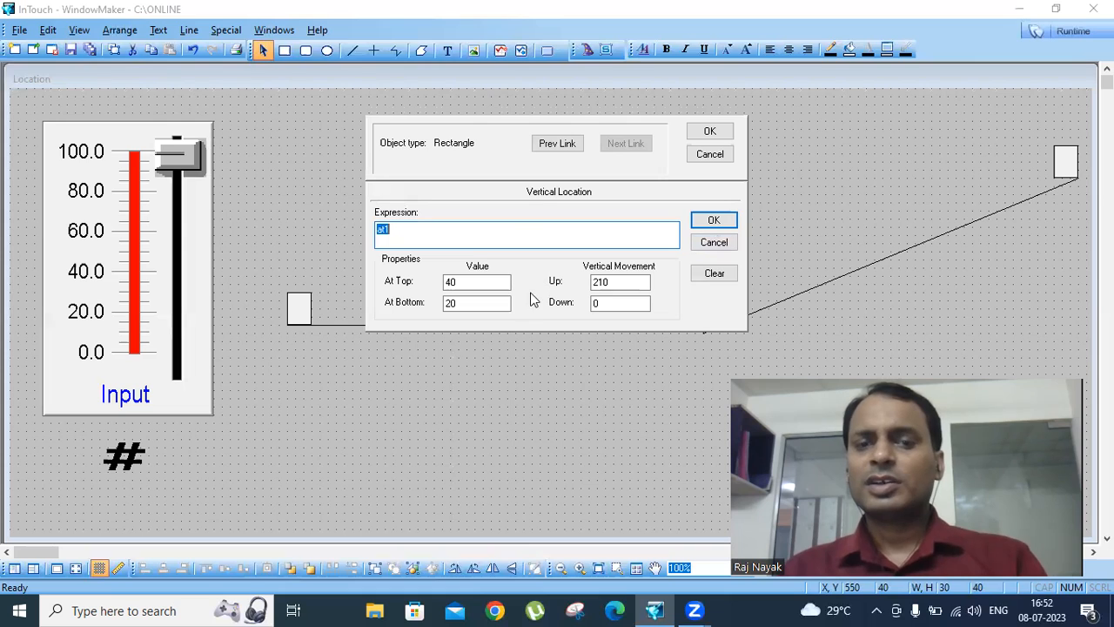
{"action": "double_click", "coordinate": [460, 282]}
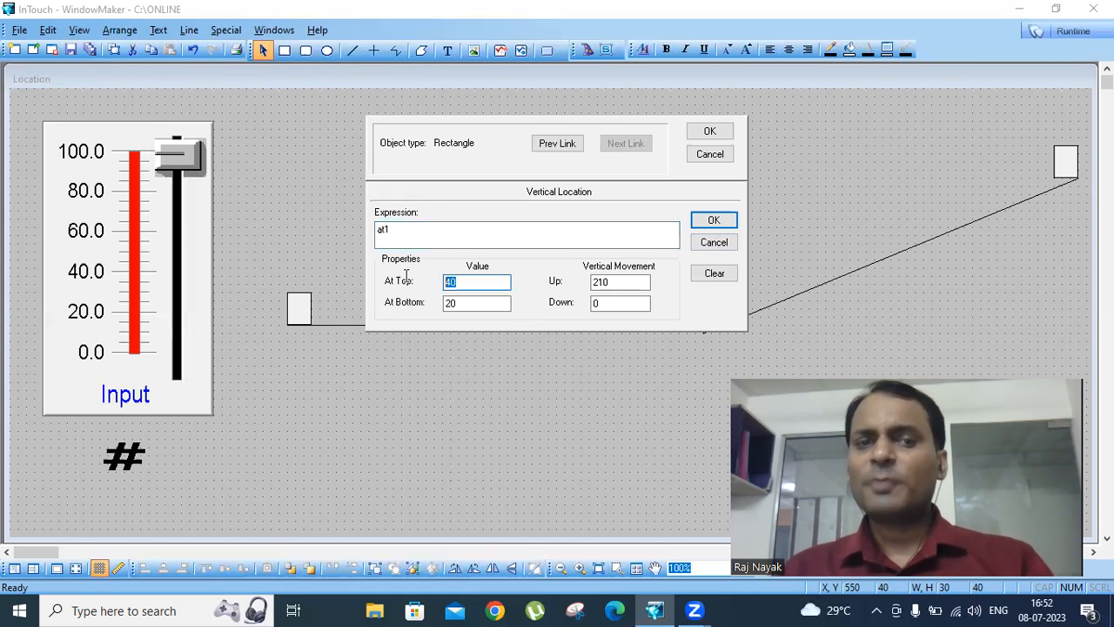
{"action": "type", "text": "60"}
{"action": "double_click", "coordinate": [464, 302]}
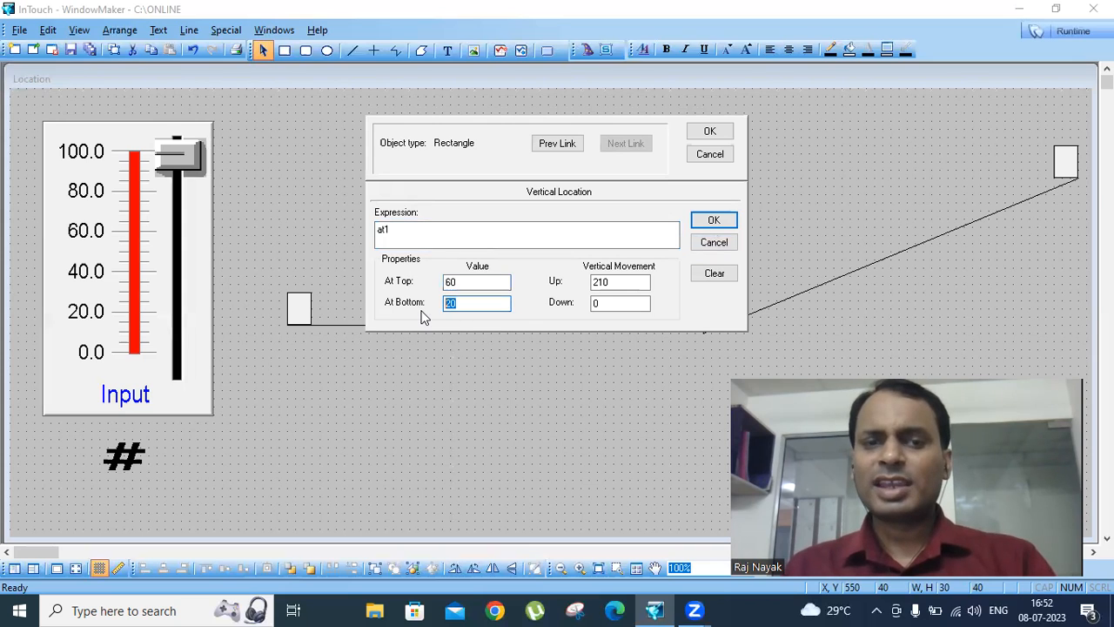
{"action": "type", "text": "80"}
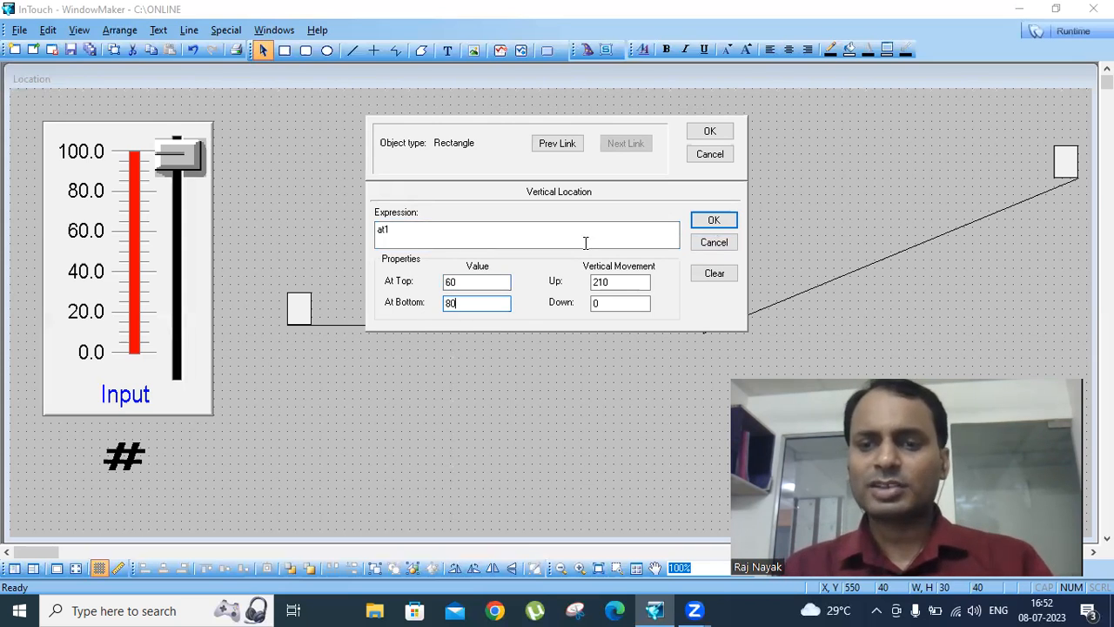
{"action": "double_click", "coordinate": [605, 281]}
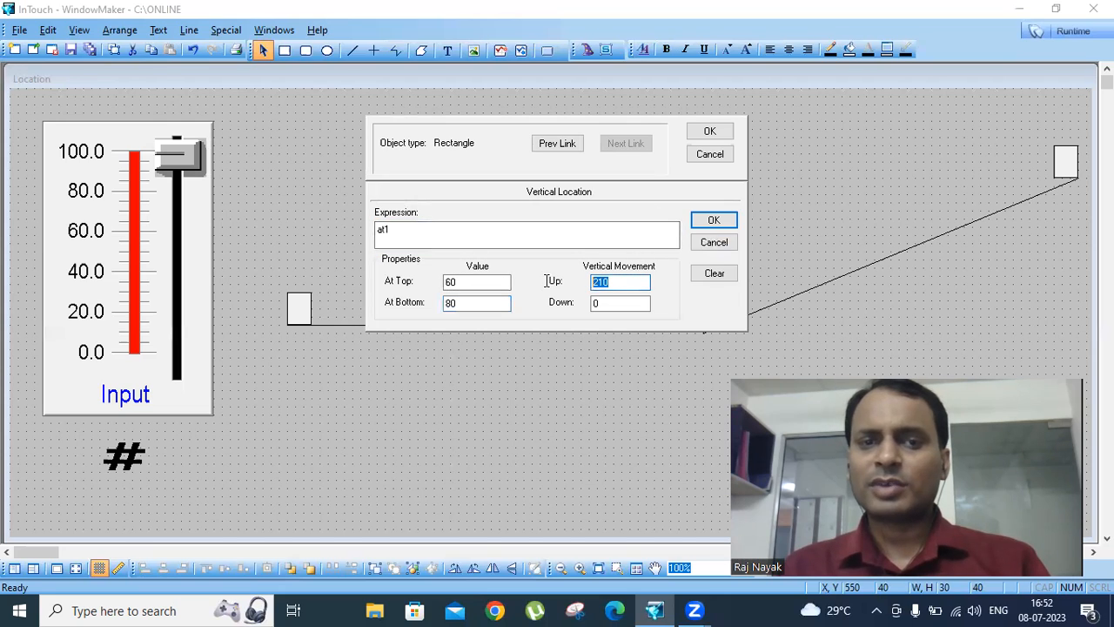
{"action": "type", "text": "0"}
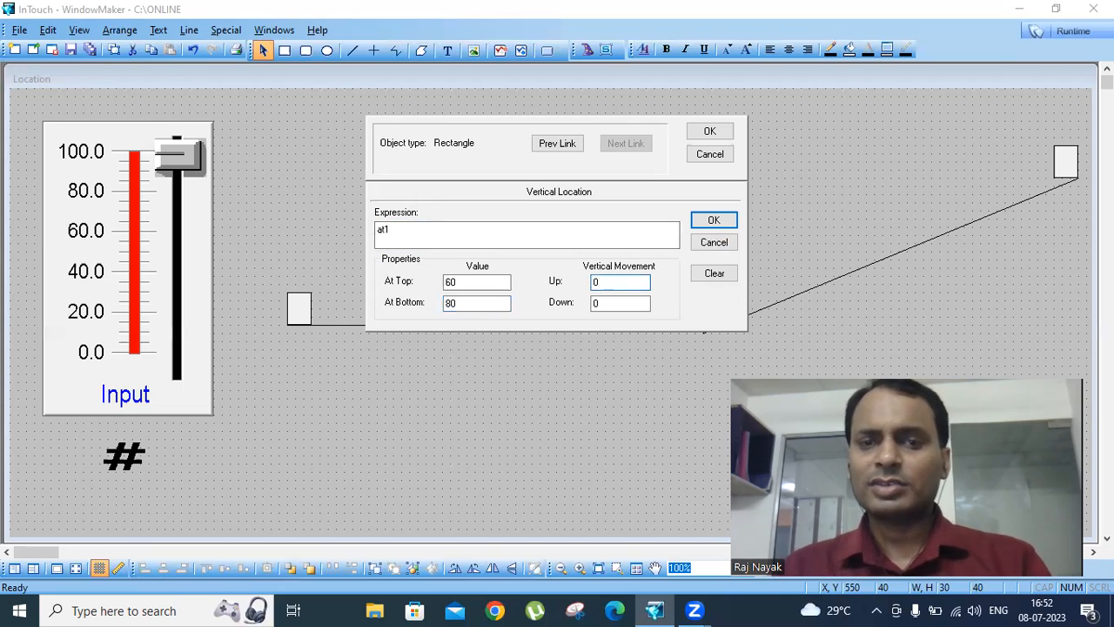
{"action": "double_click", "coordinate": [615, 305]}
{"action": "type", "text": "21"}
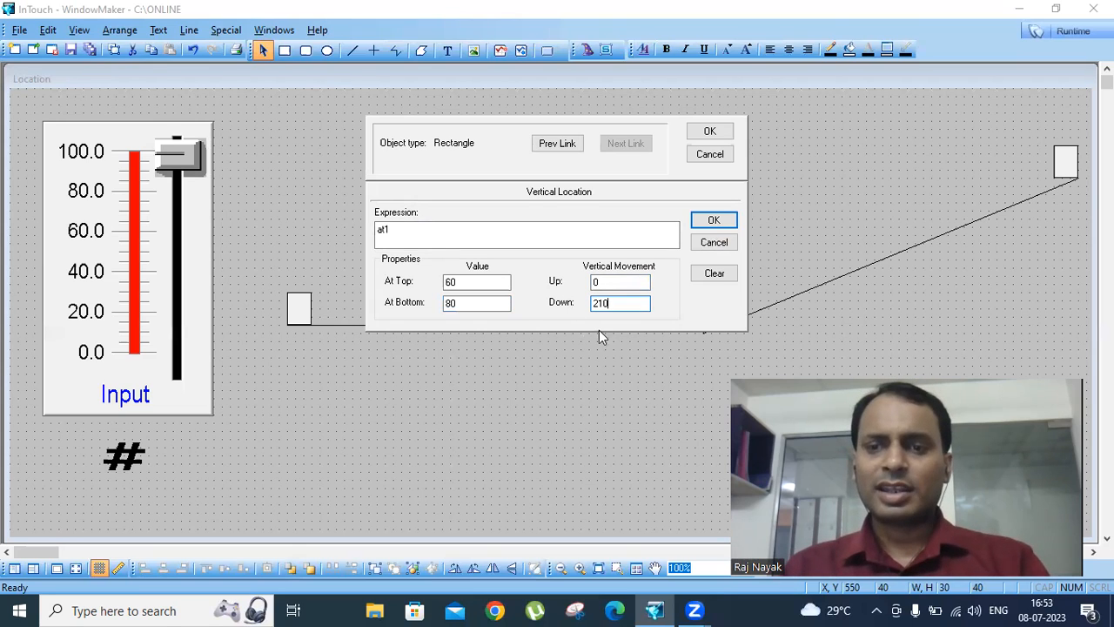
{"action": "left_click", "coordinate": [711, 220]}
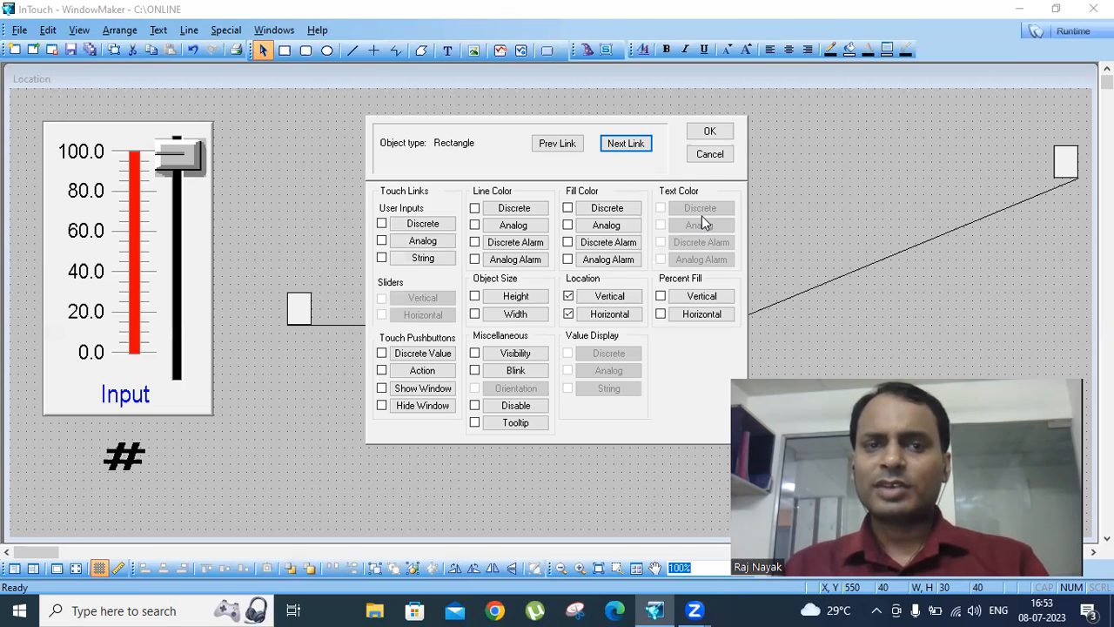
{"action": "left_click", "coordinate": [712, 131]}
- Add a horizontal location link on at1 to the rectangle at the foot of the drop, with value 80 at left end and 100 at right end
{"action": "left_click", "coordinate": [720, 317]}
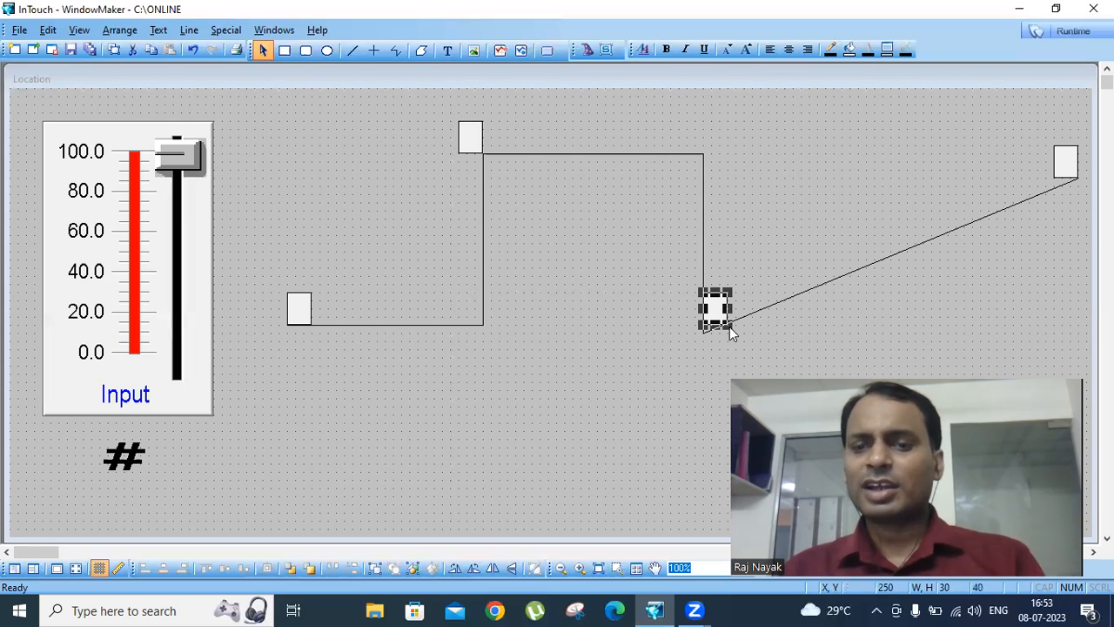
{"action": "left_click", "coordinate": [1067, 164]}
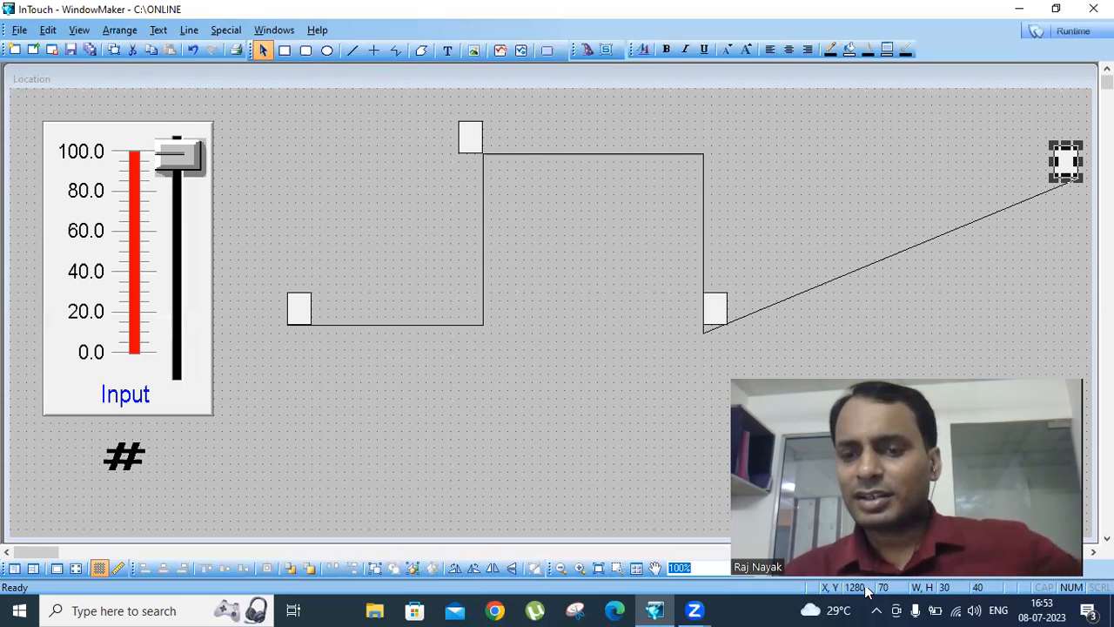
{"action": "double_click", "coordinate": [718, 315]}
{"action": "left_click", "coordinate": [718, 315]}
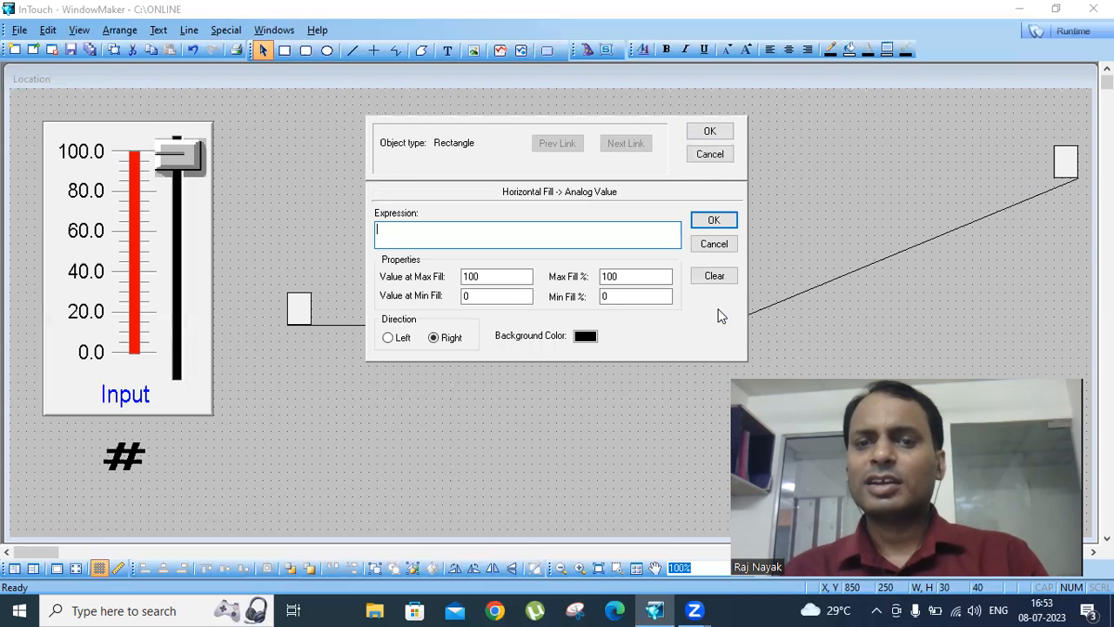
{"action": "left_click", "coordinate": [715, 246]}
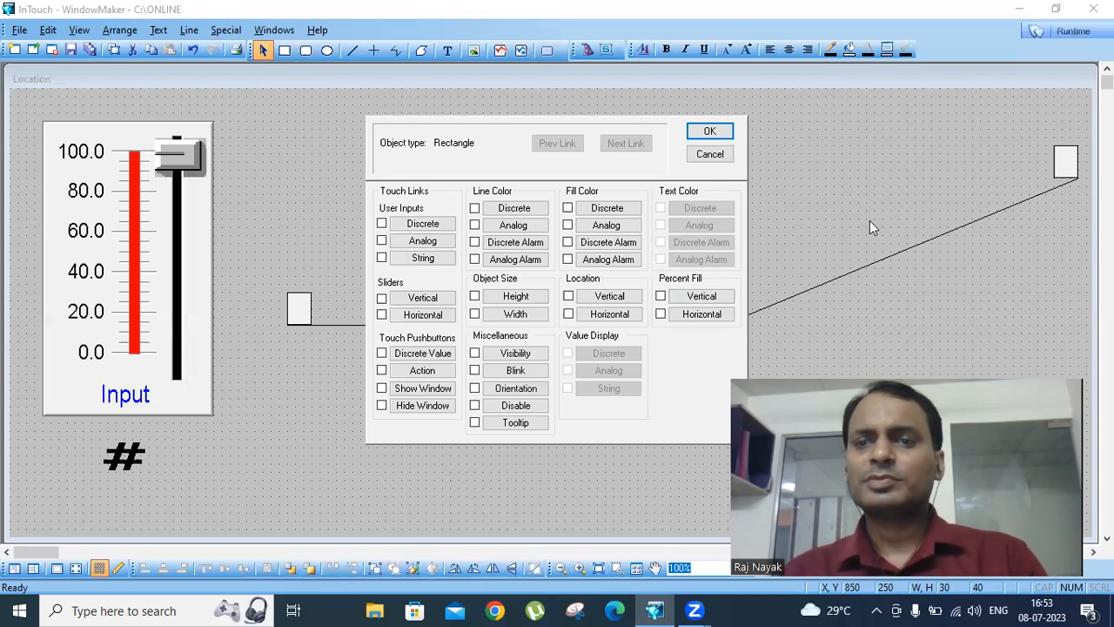
{"action": "left_click", "coordinate": [610, 314]}
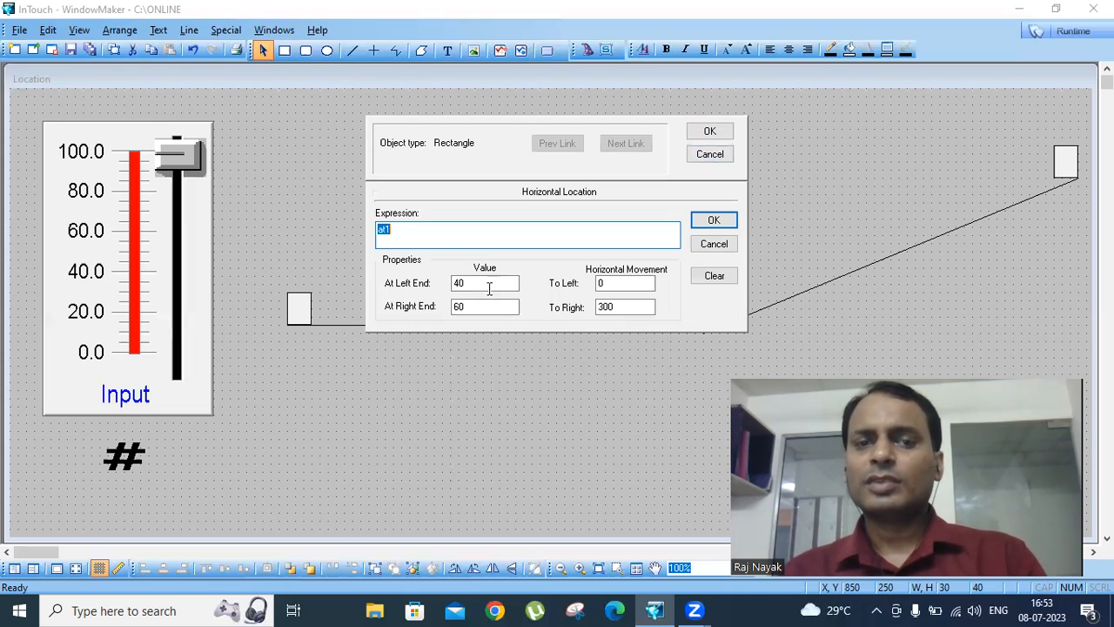
{"action": "left_click", "coordinate": [482, 282]}
{"action": "double_click", "coordinate": [482, 282]}
{"action": "type", "text": "80"}
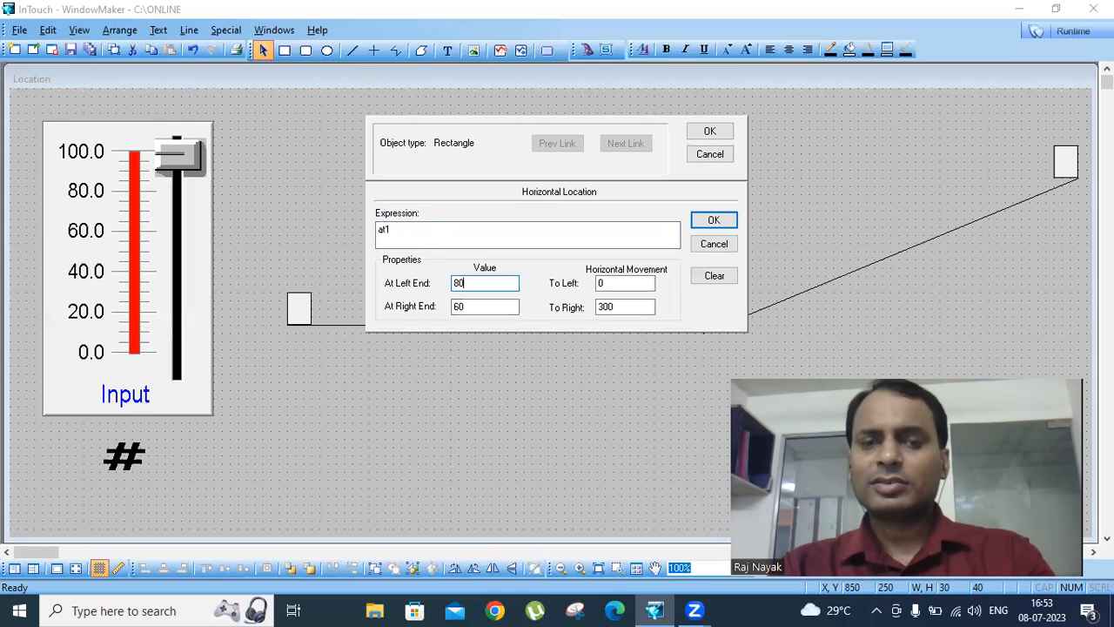
{"action": "key", "text": "Tab"}
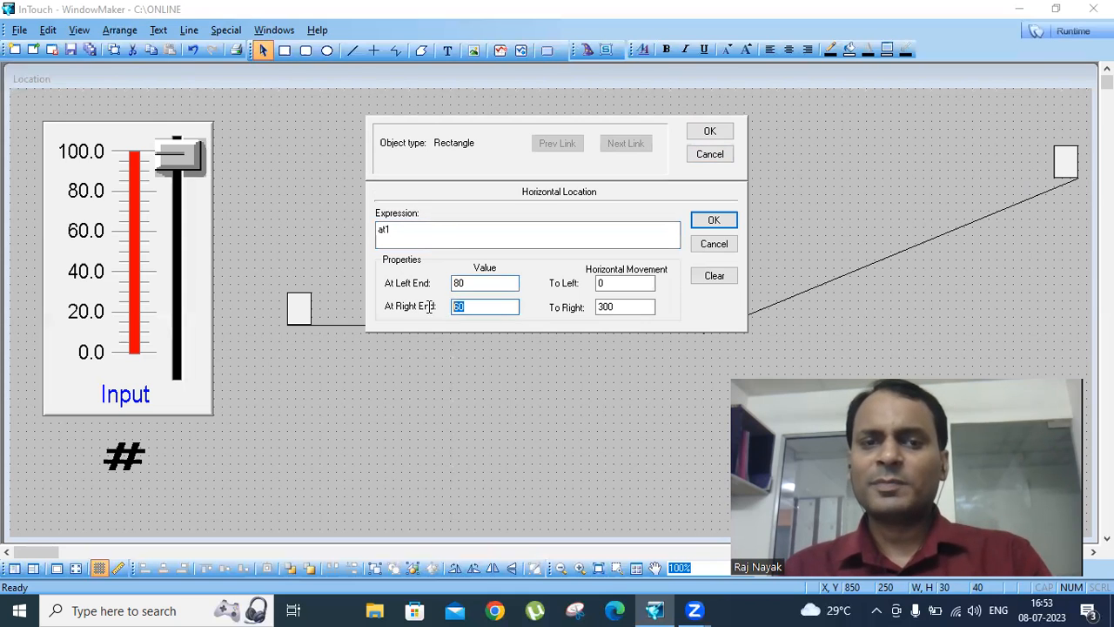
{"action": "type", "text": "100"}
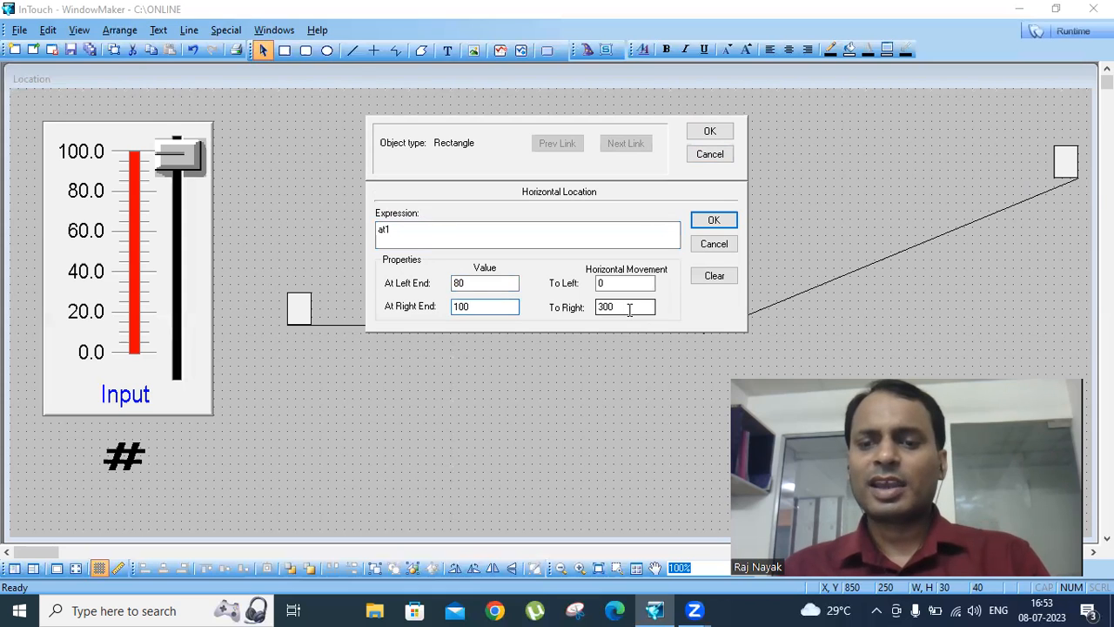
{"action": "left_click", "coordinate": [713, 219]}
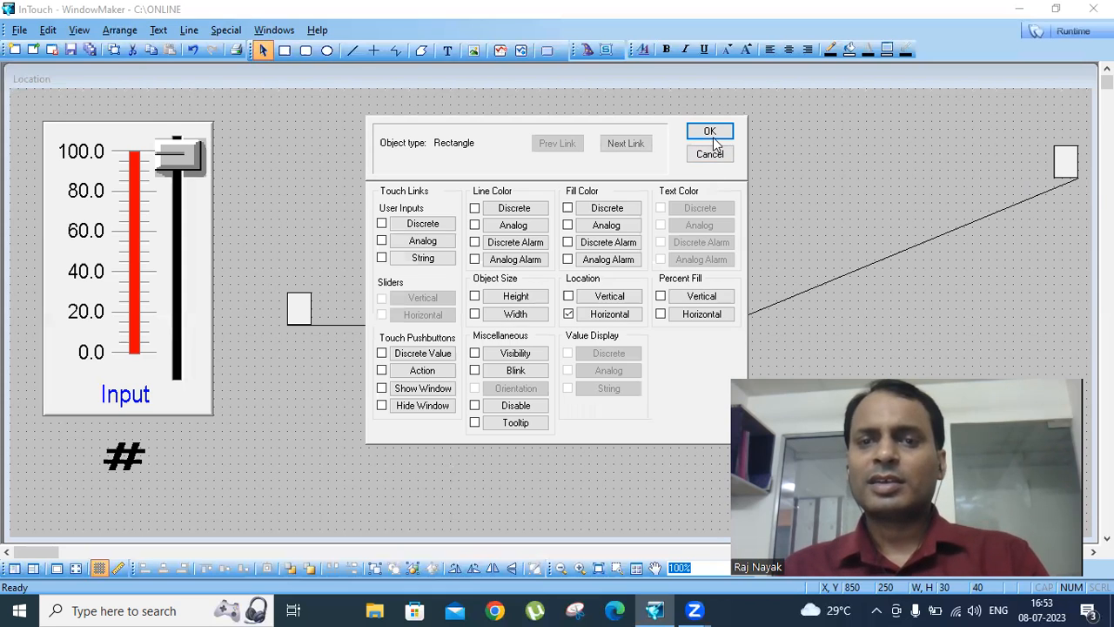
{"action": "left_click", "coordinate": [710, 131]}
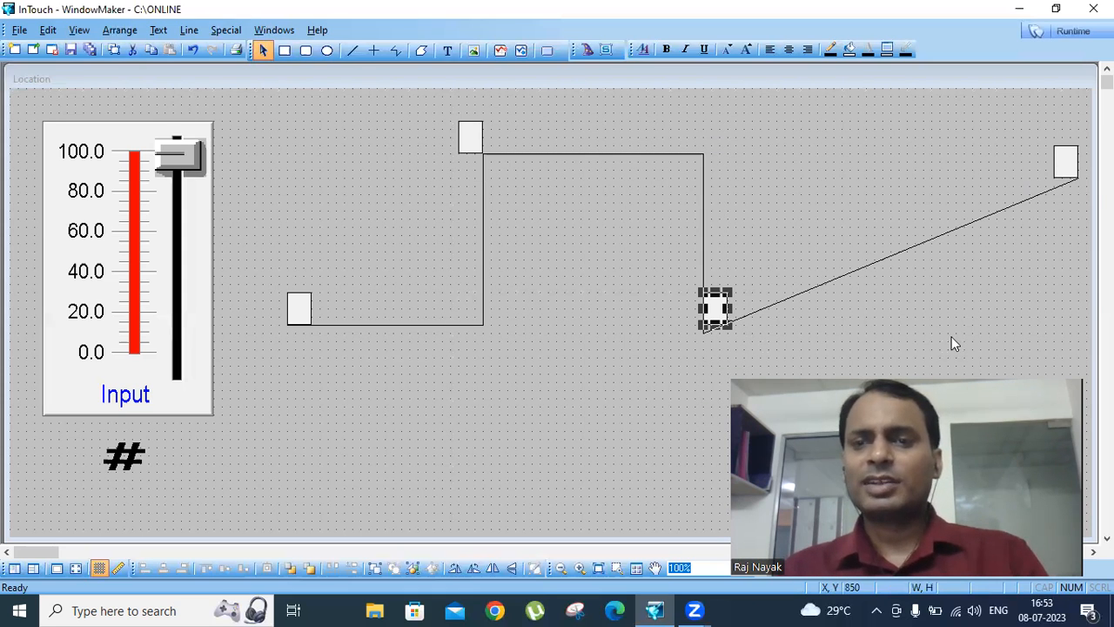
- Compare the drop-foot and slope-end rectangles' positions, and set the drop-foot rectangle's horizontal movement to the right to 430
{"action": "left_click", "coordinate": [1071, 165]}
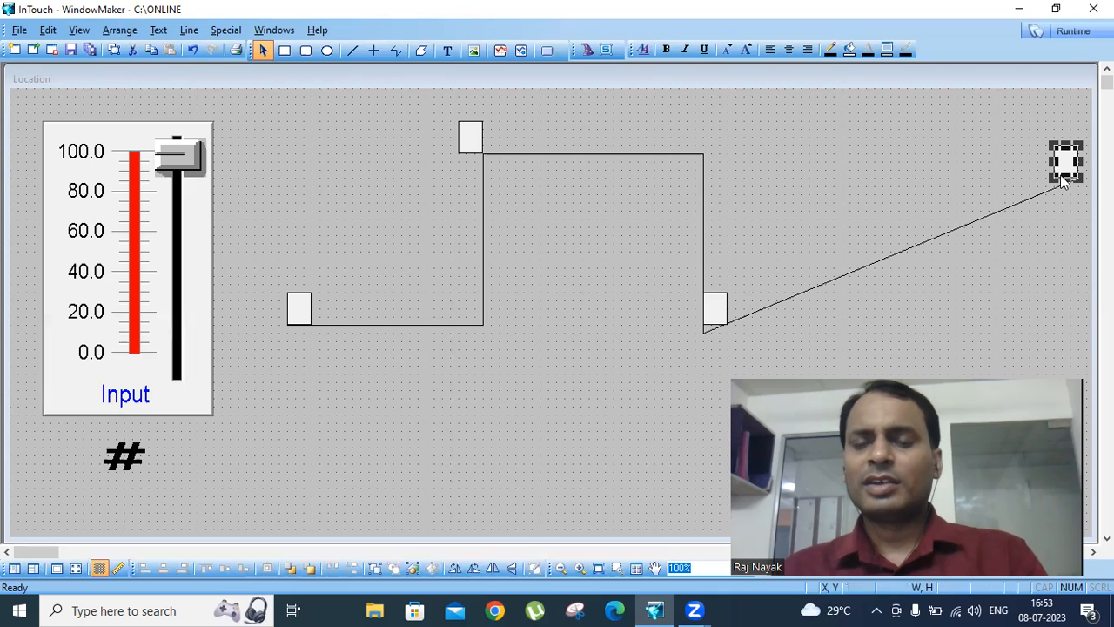
{"action": "left_click", "coordinate": [718, 303]}
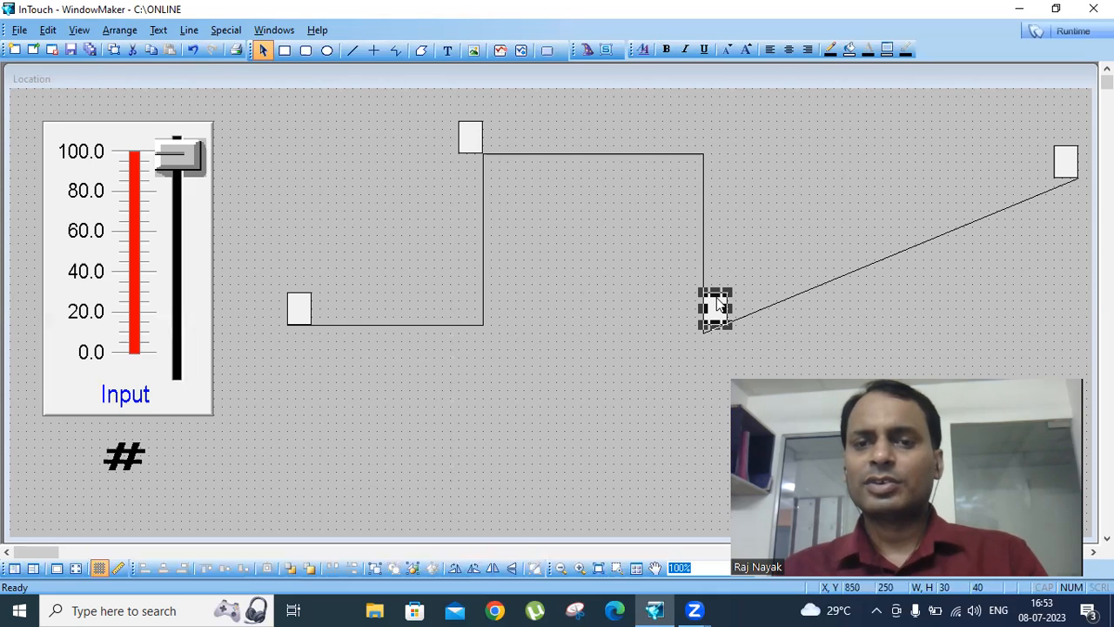
{"action": "double_click", "coordinate": [719, 303]}
{"action": "left_click", "coordinate": [594, 310]}
{"action": "double_click", "coordinate": [613, 306]}
{"action": "type", "text": "430"}
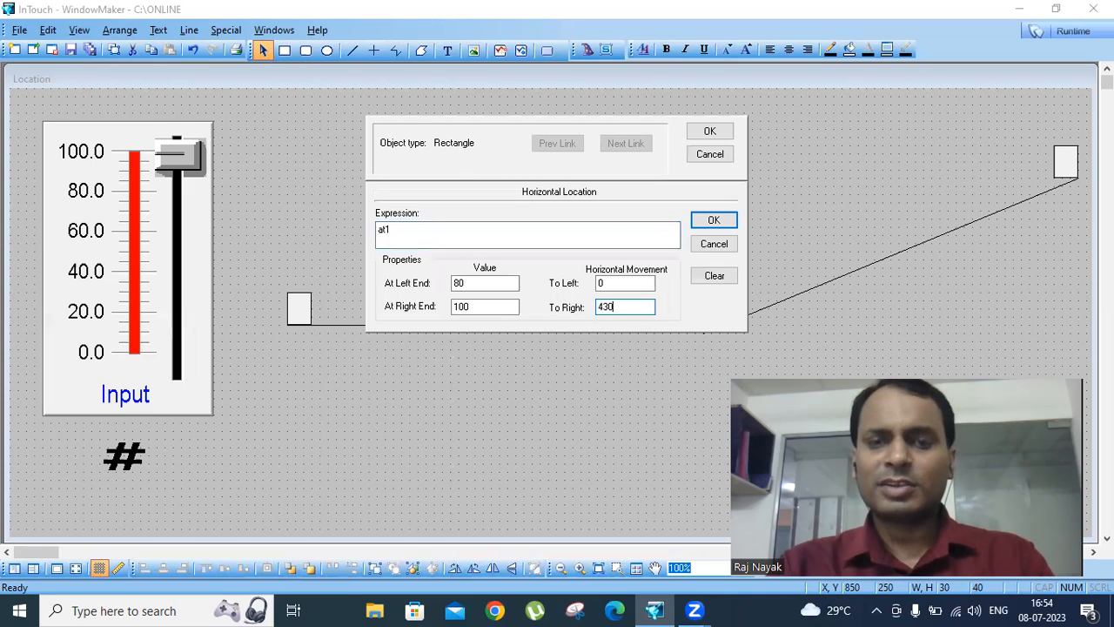
{"action": "left_click", "coordinate": [716, 219]}
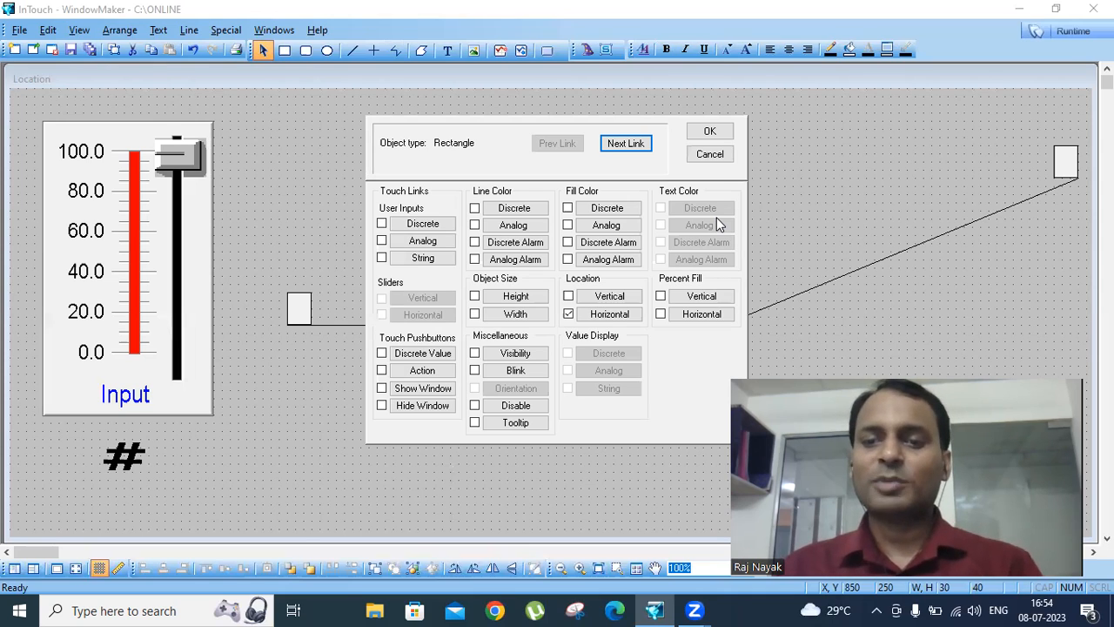
{"action": "left_click", "coordinate": [717, 137]}
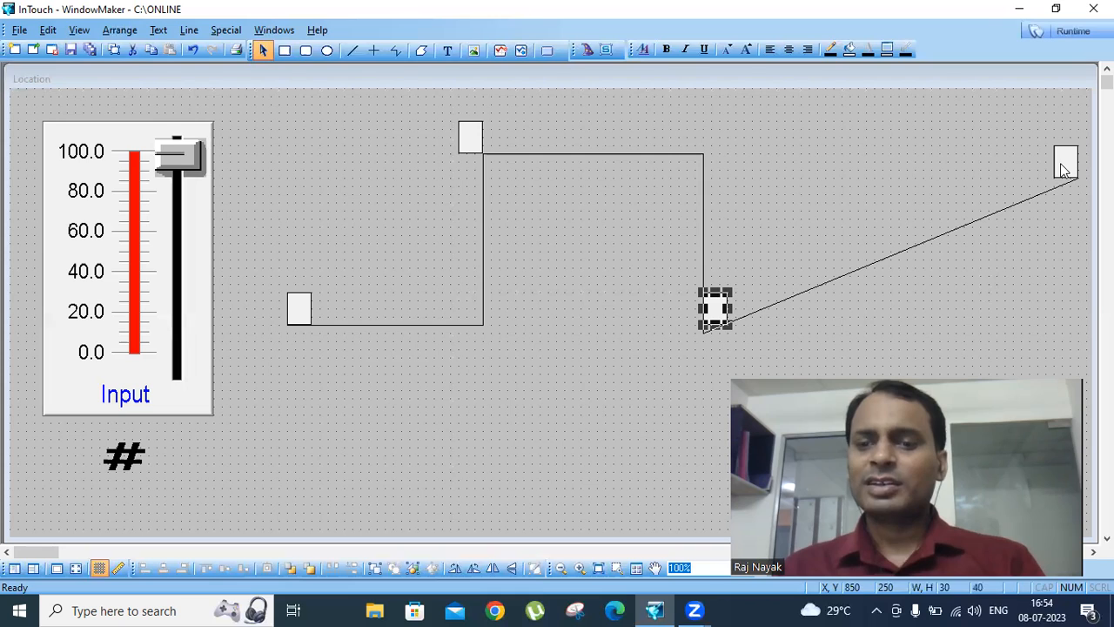
- Add a vertical location link on at1 to the rectangle at the foot of the drop, with value 100 at top and 80 at bottom
{"action": "key", "text": "Tab"}
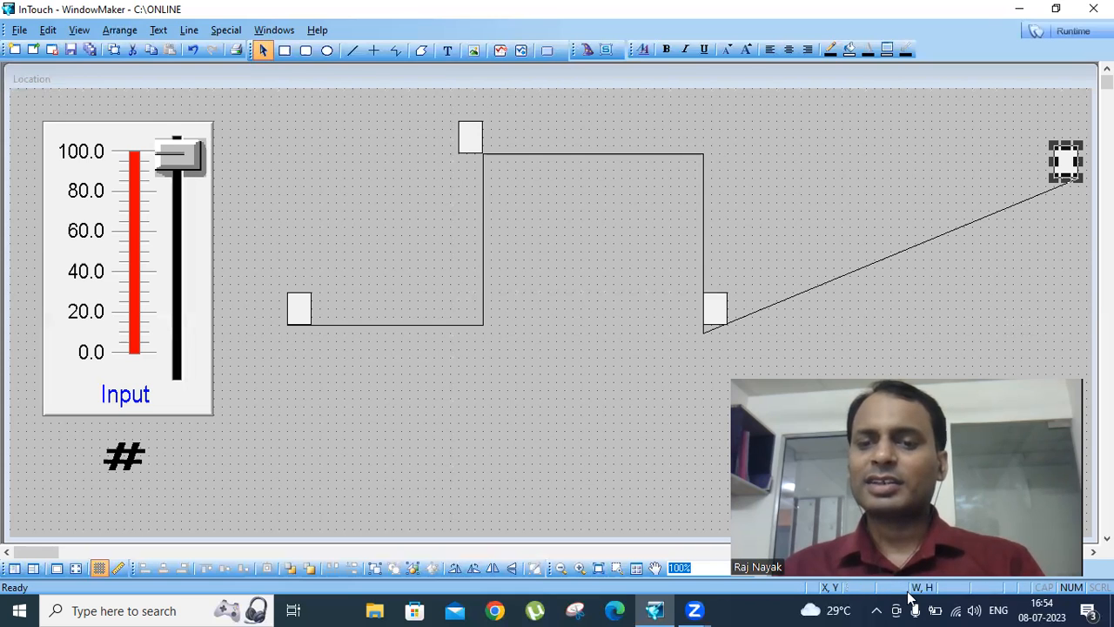
{"action": "double_click", "coordinate": [714, 312]}
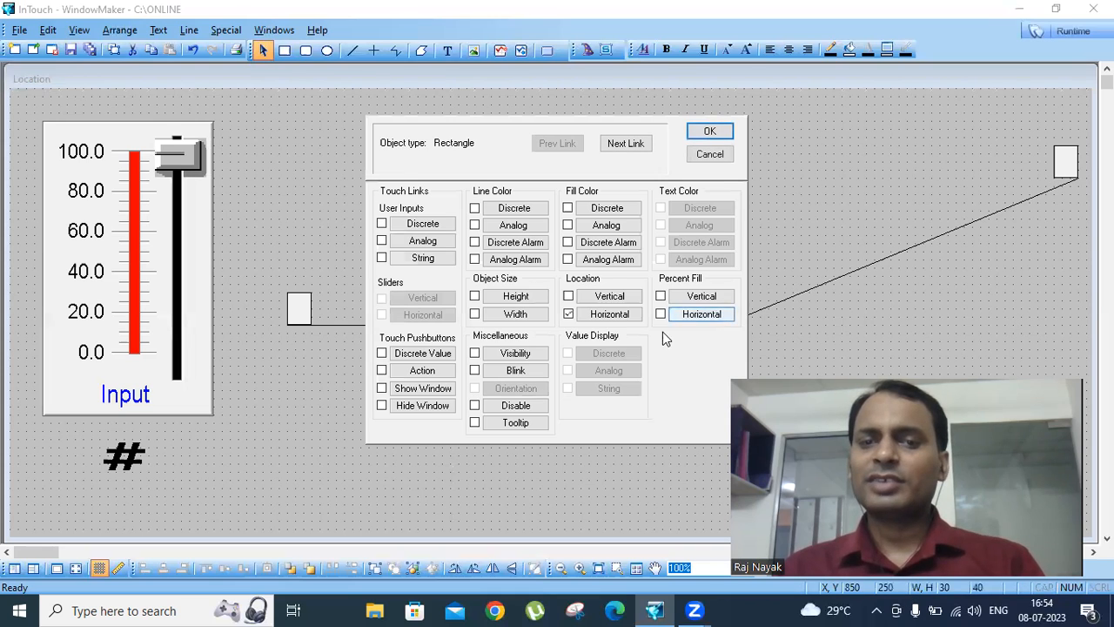
{"action": "left_click", "coordinate": [612, 296]}
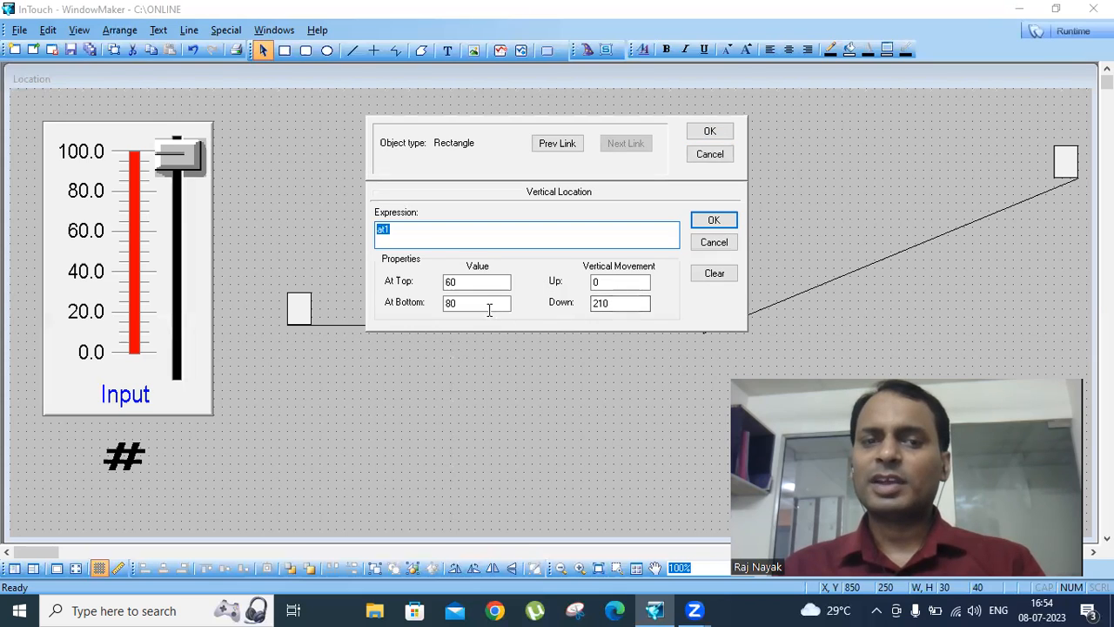
{"action": "double_click", "coordinate": [475, 282]}
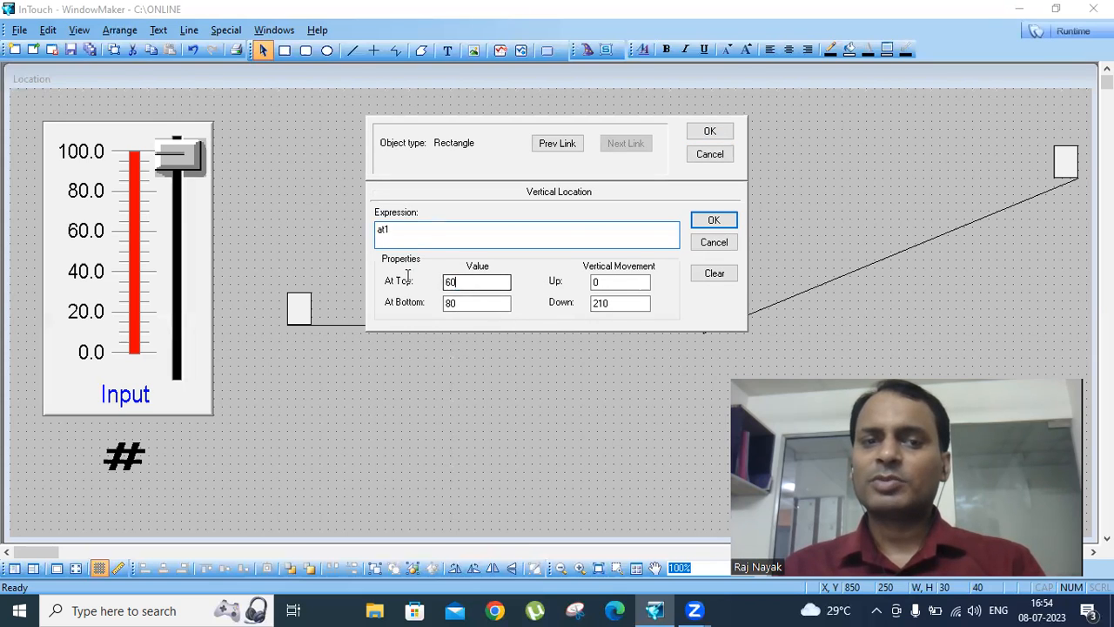
{"action": "type", "text": "100"}
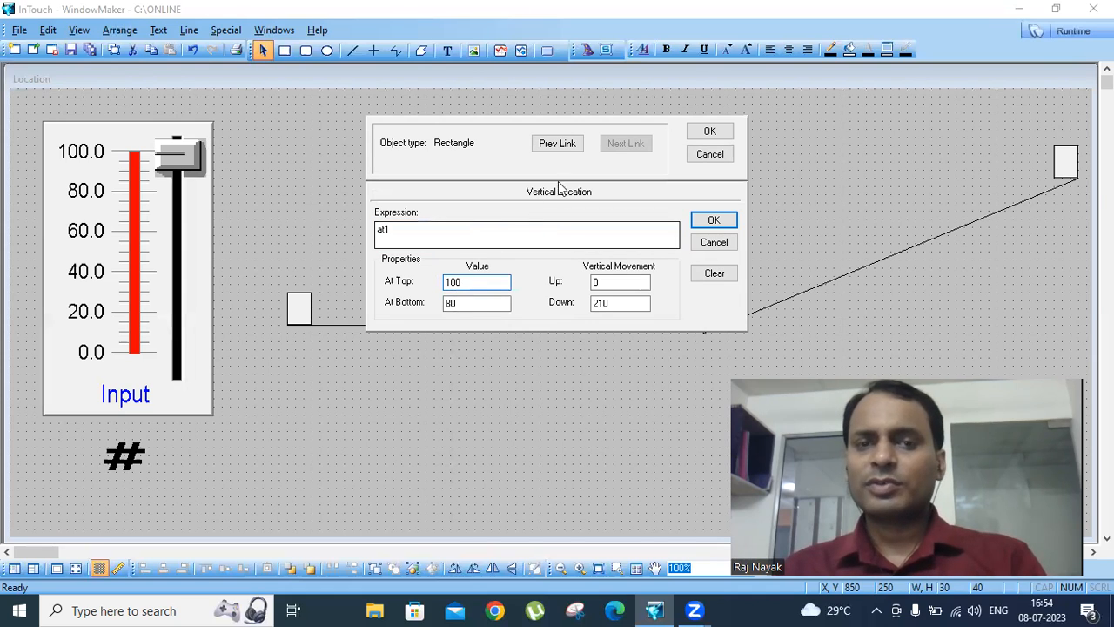
{"action": "left_click", "coordinate": [709, 131]}
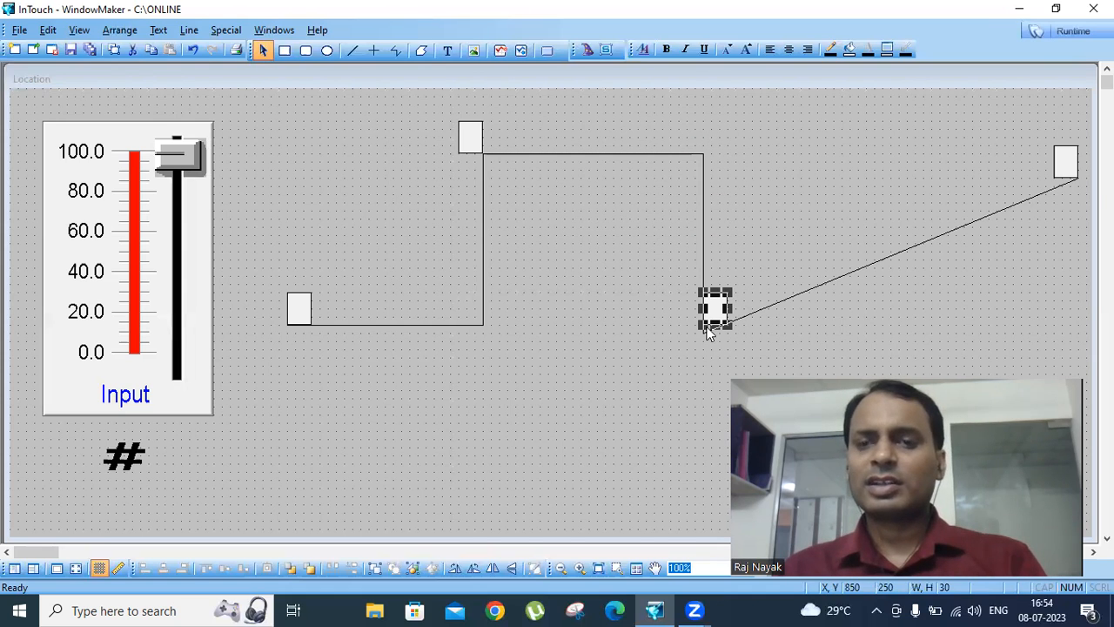
- Compare the slope-end rectangle's position, and set the drop-foot rectangle's vertical movement to 180 up and 0 down
{"action": "left_click", "coordinate": [1063, 163]}
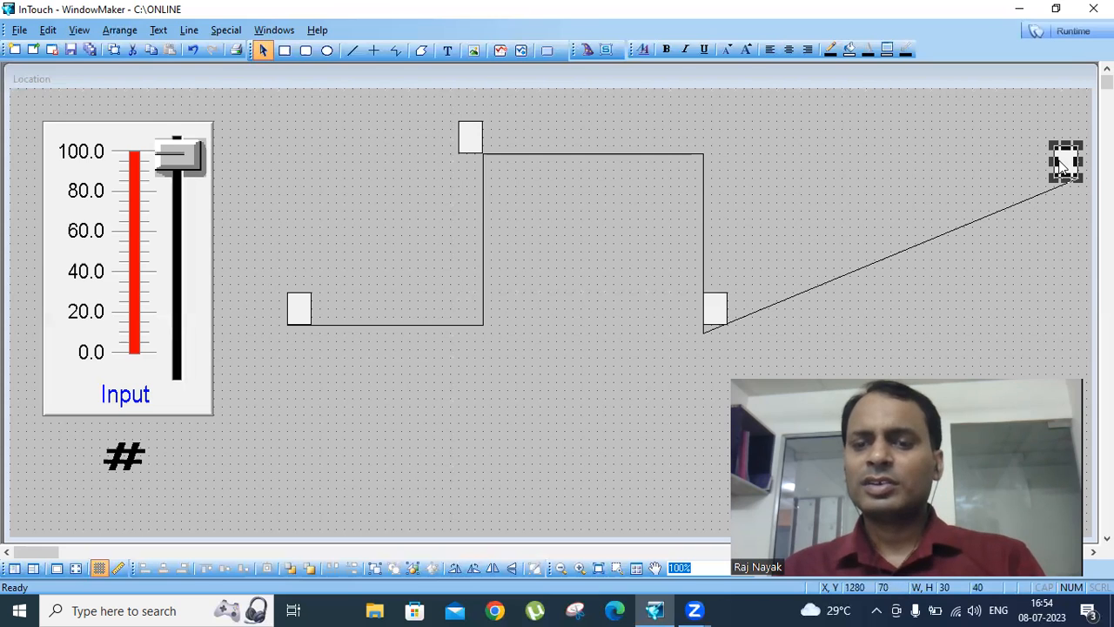
{"action": "double_click", "coordinate": [715, 312]}
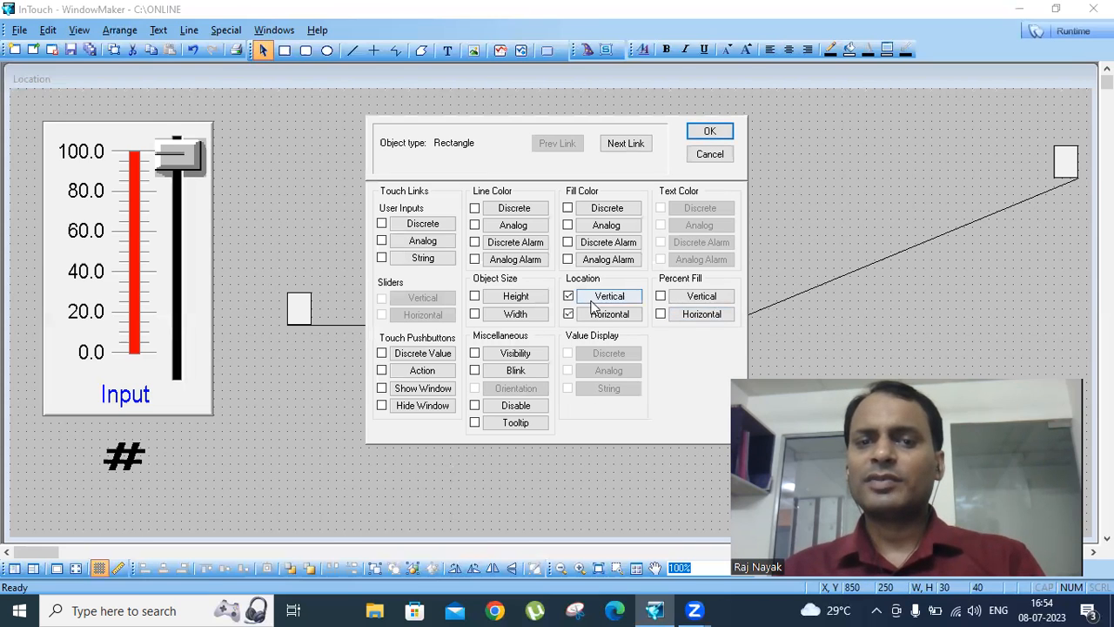
{"action": "left_click", "coordinate": [607, 298]}
{"action": "double_click", "coordinate": [609, 302]}
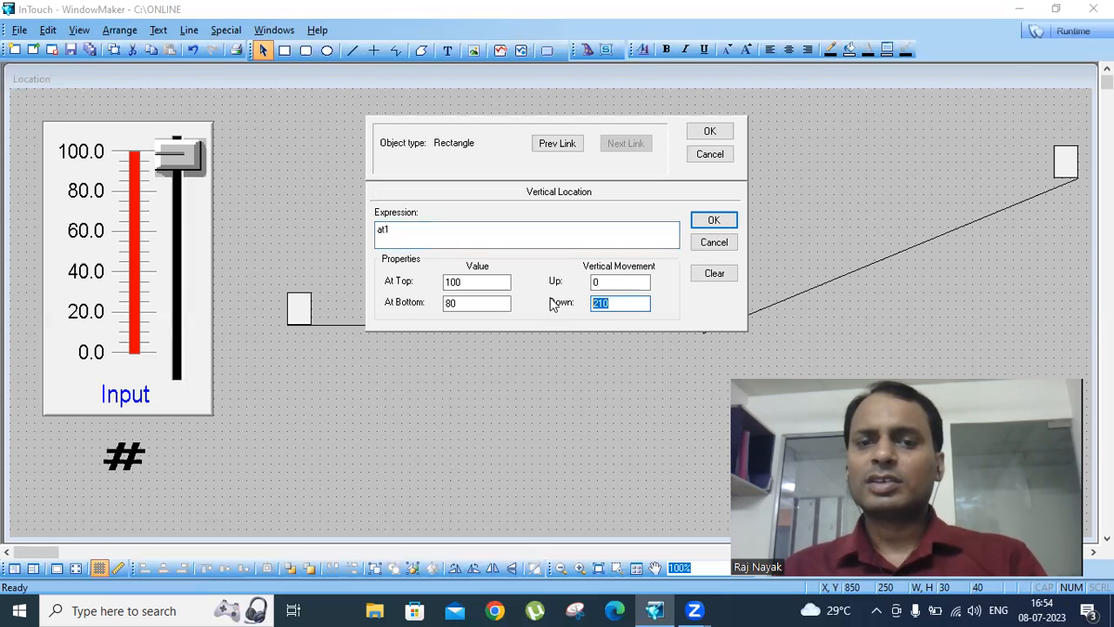
{"action": "type", "text": "0"}
{"action": "double_click", "coordinate": [613, 281]}
{"action": "type", "text": "180"}
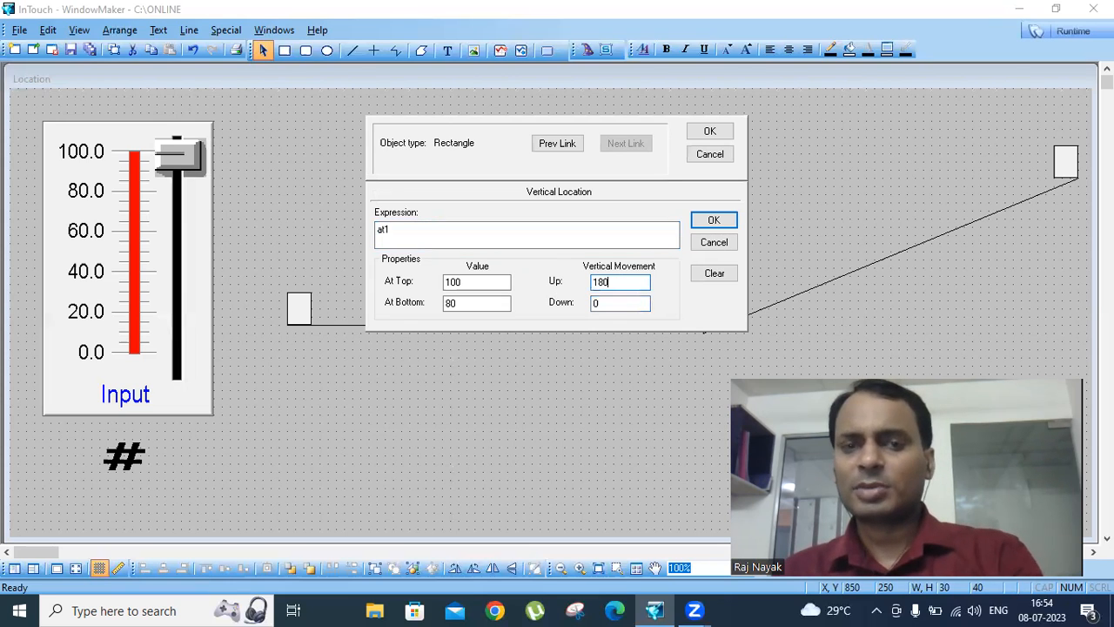
{"action": "left_click", "coordinate": [710, 131]}
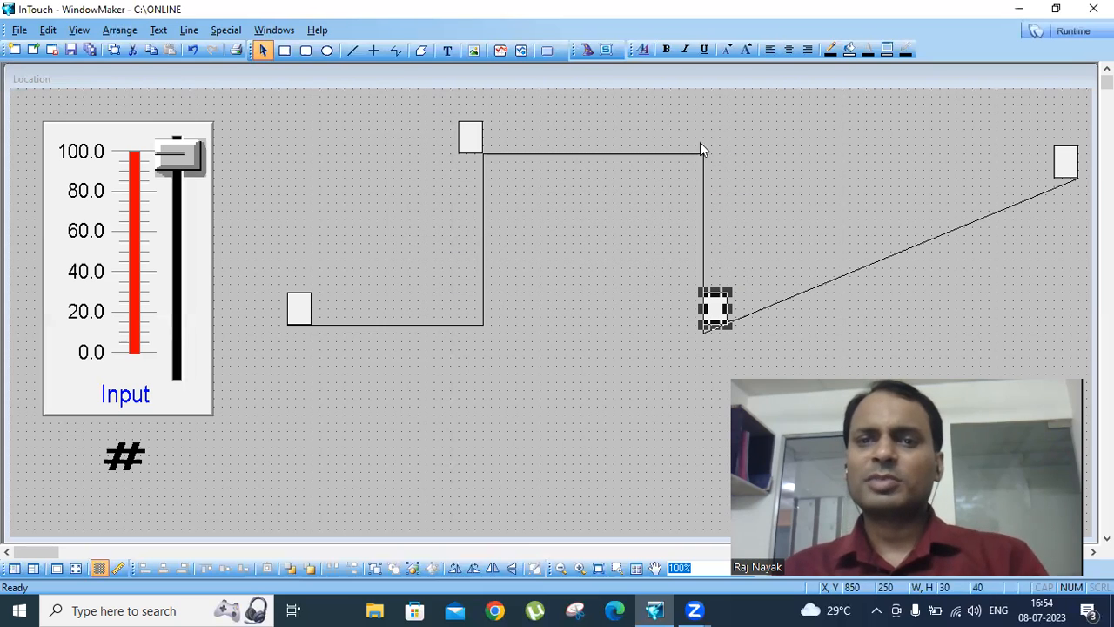
- Delete the rectangle at the slope's end and test the path animation in runtime with the Input slider
{"action": "left_click", "coordinate": [1067, 167]}
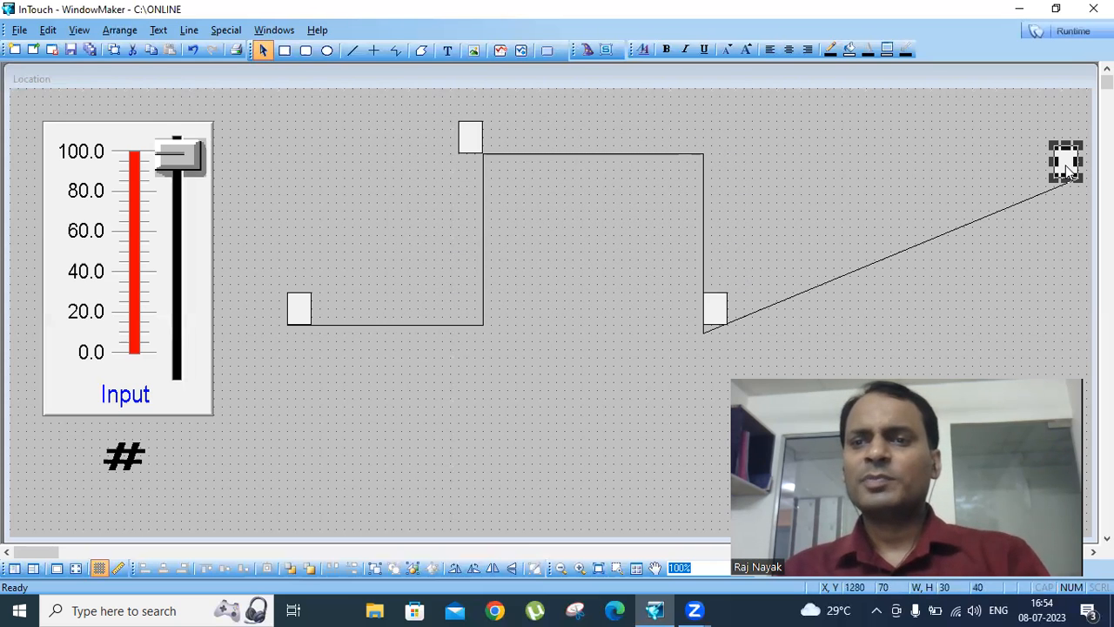
{"action": "key", "text": "Delete"}
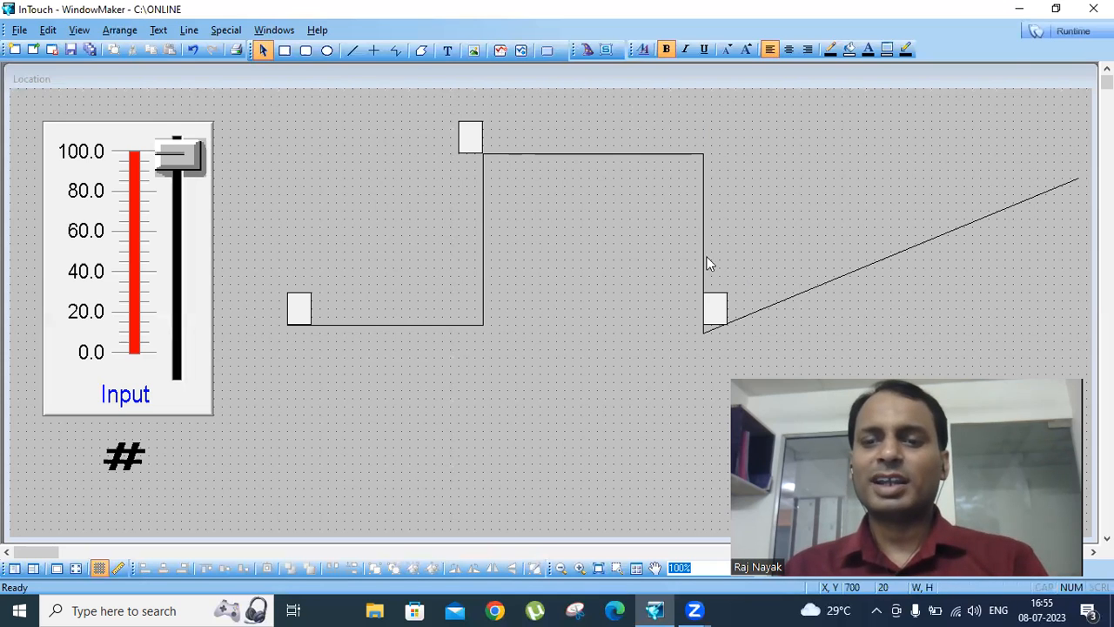
{"action": "left_click", "coordinate": [1058, 32]}
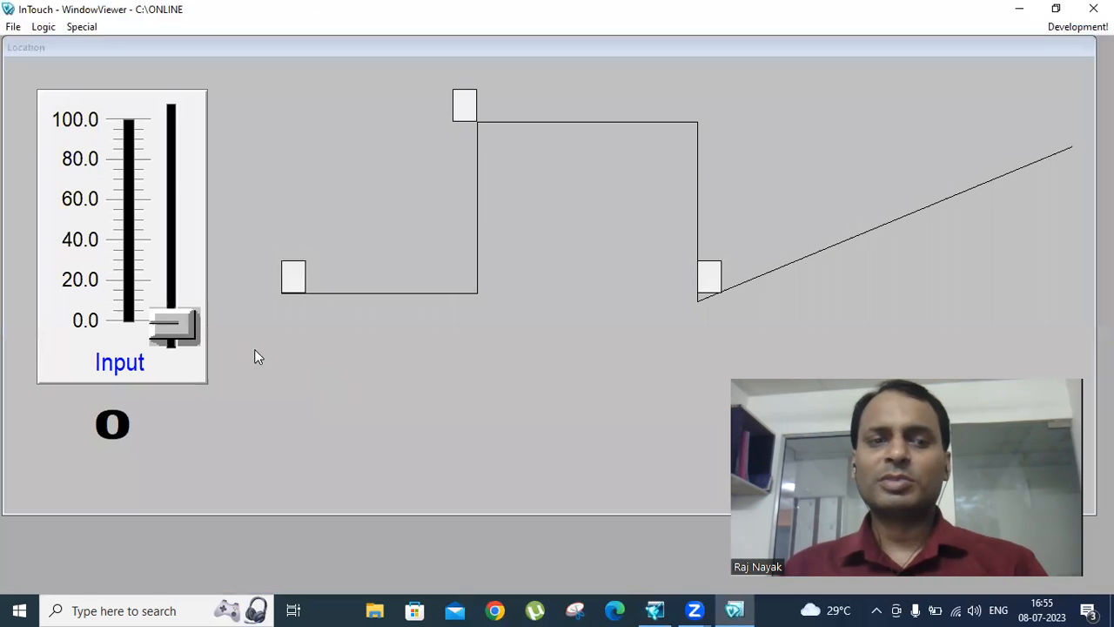
{"action": "left_click_drag", "start_coordinate": [179, 312], "coordinate": [138, 331]}
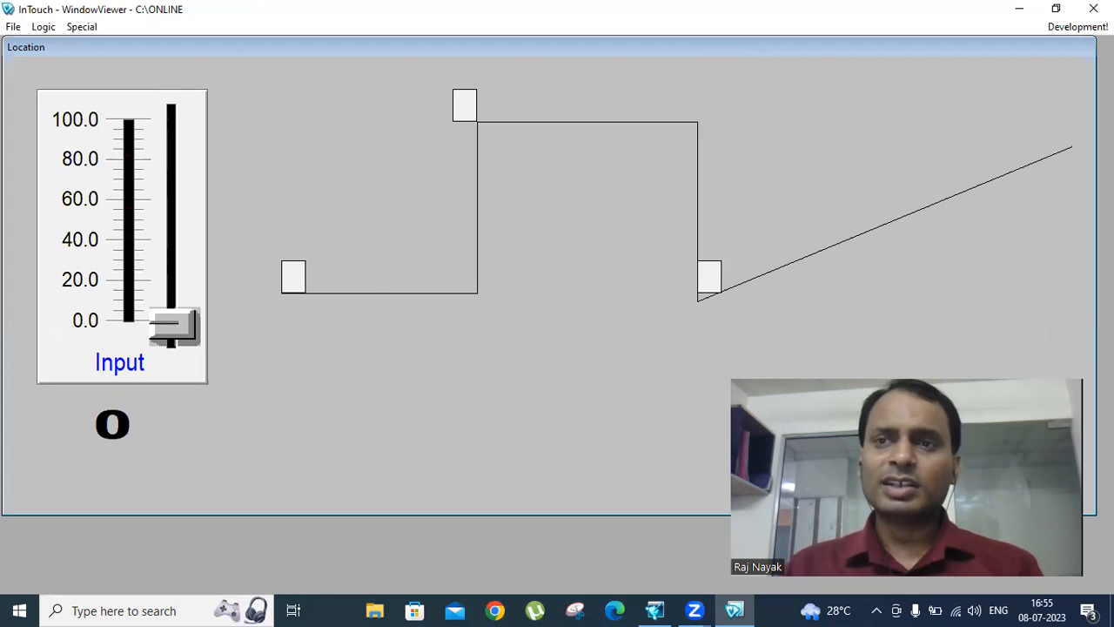
{"action": "left_click", "coordinate": [1085, 34]}
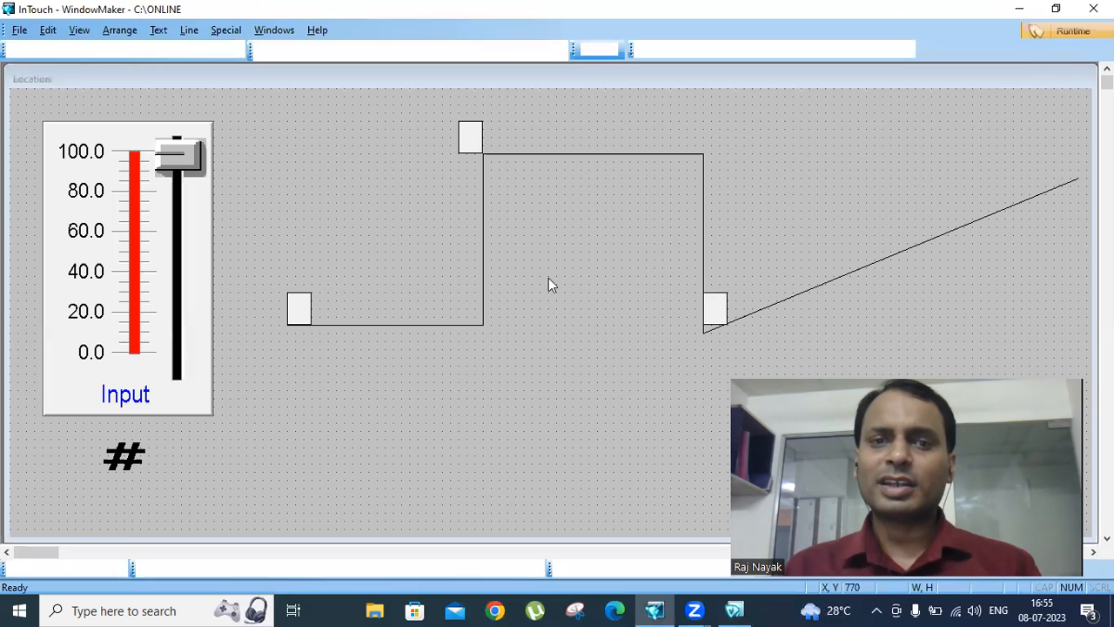
- Add a visibility link to the rectangle at the path's start with expression at1<40 and visible state On
{"action": "double_click", "coordinate": [297, 312]}
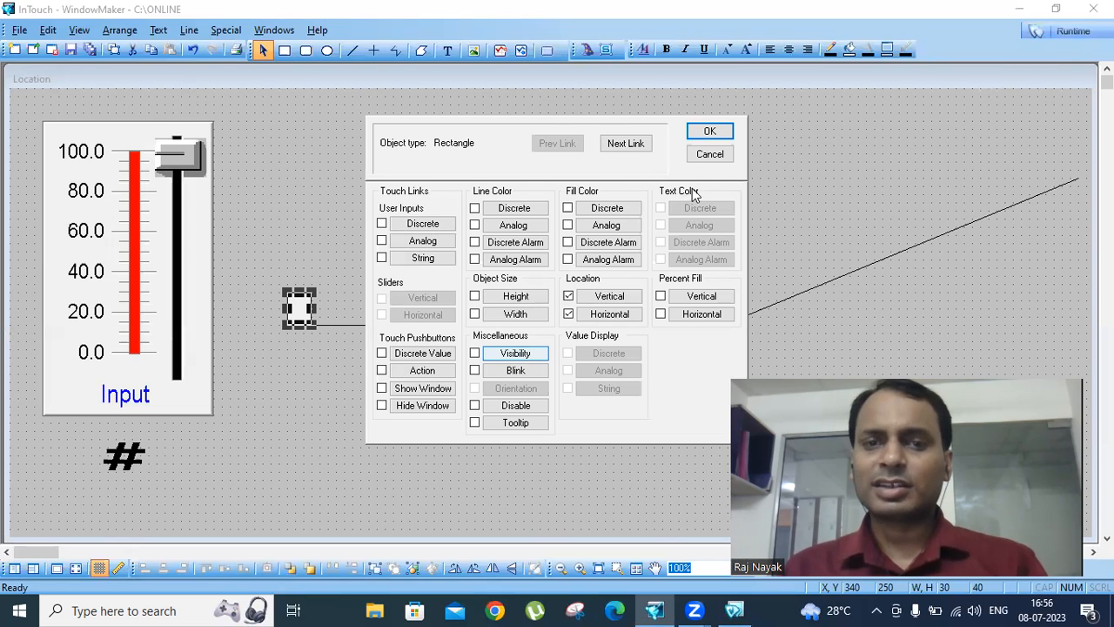
{"action": "left_click", "coordinate": [710, 154]}
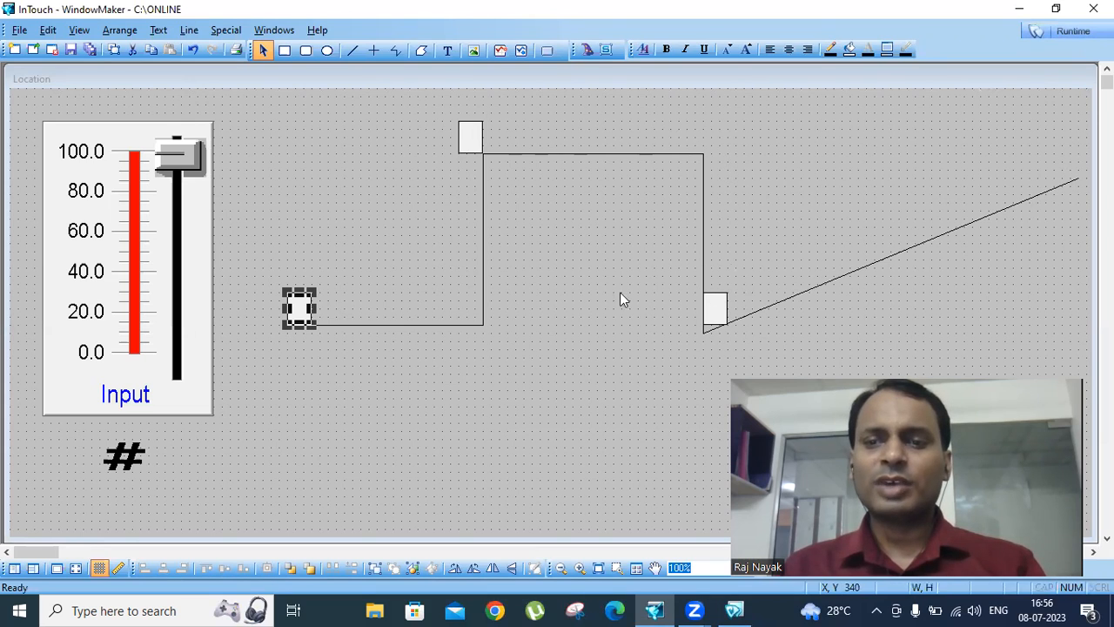
{"action": "double_click", "coordinate": [297, 307]}
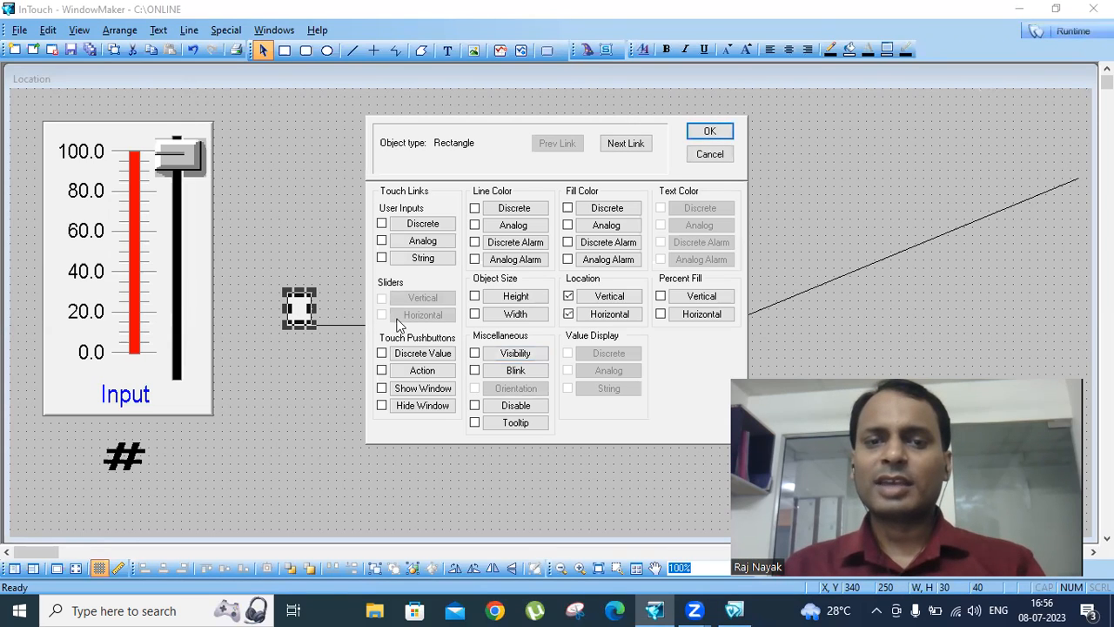
{"action": "left_click", "coordinate": [513, 352]}
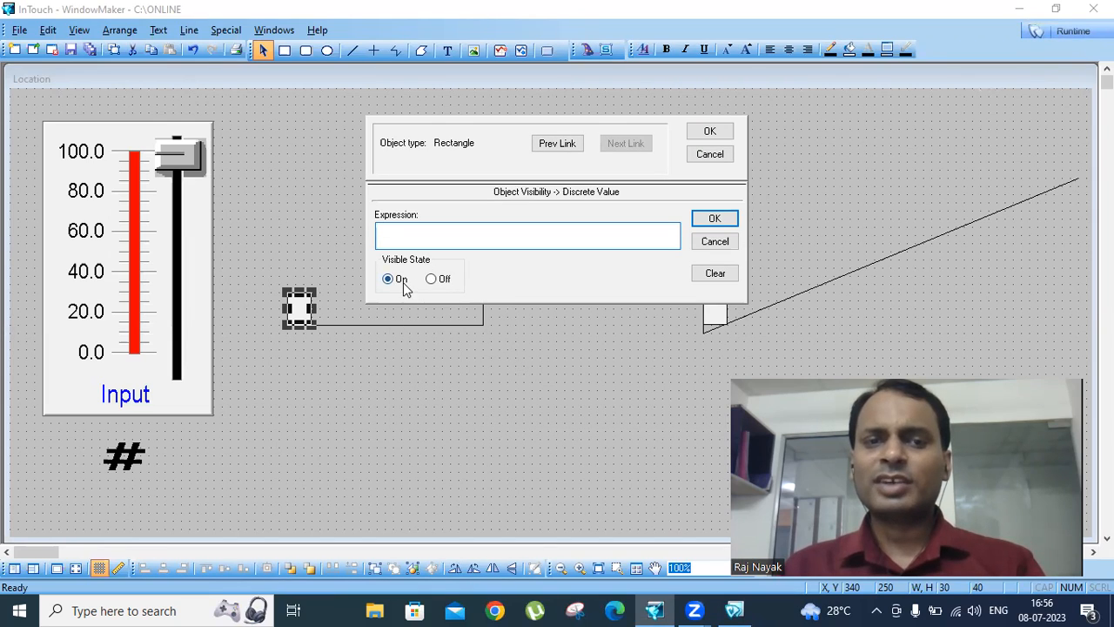
{"action": "left_click", "coordinate": [399, 238]}
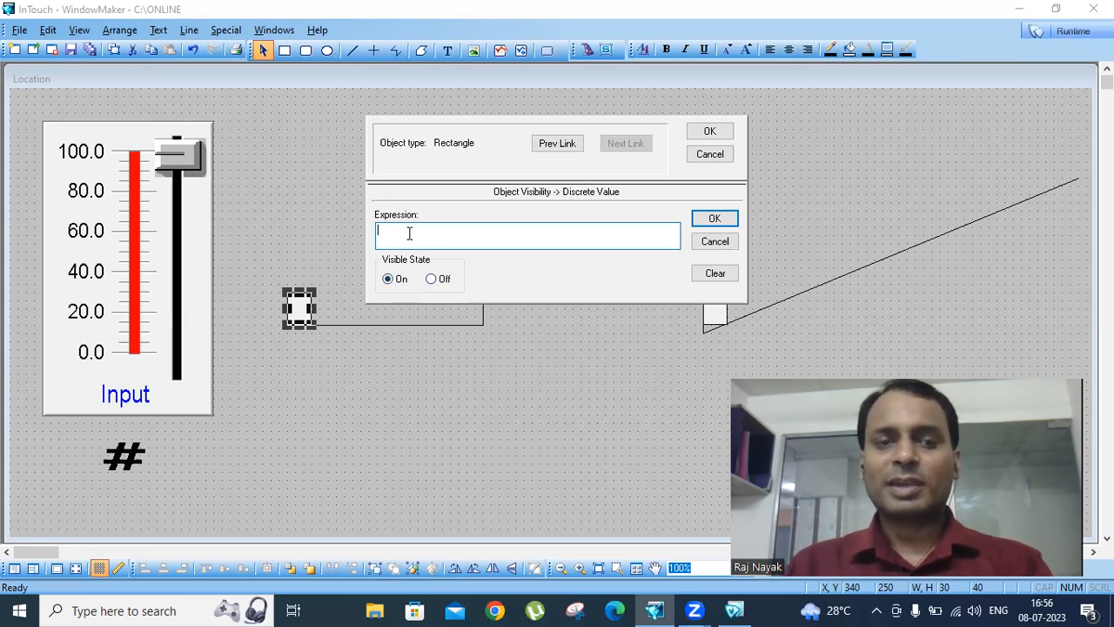
{"action": "type", "text": "at1<40"}
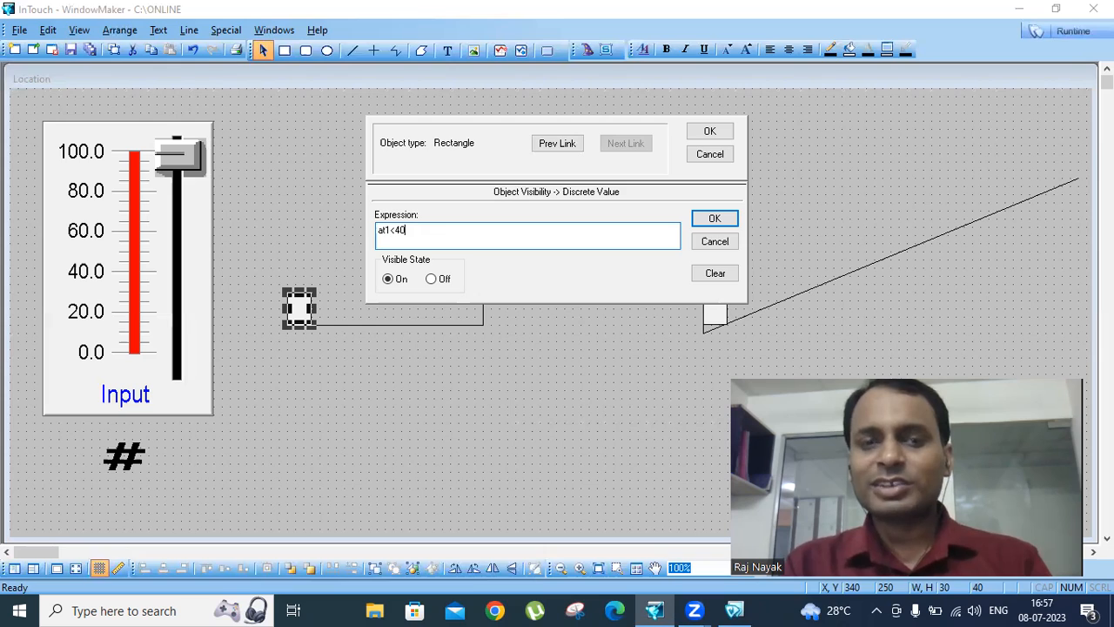
{"action": "left_click", "coordinate": [396, 229]}
{"action": "type", "text": "="}
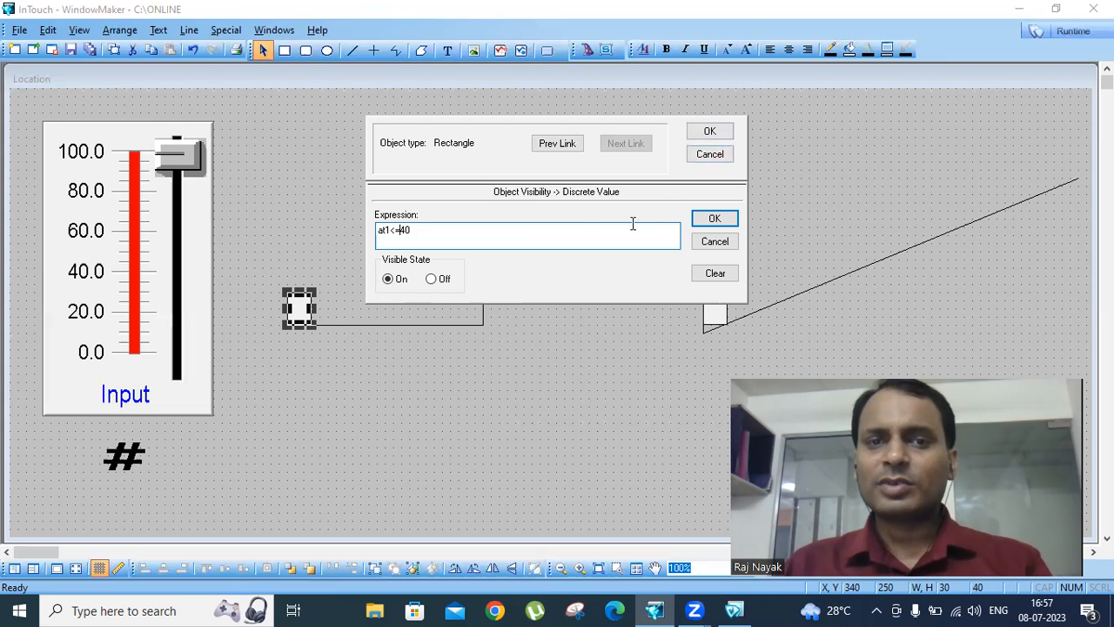
{"action": "key", "text": "Delete"}
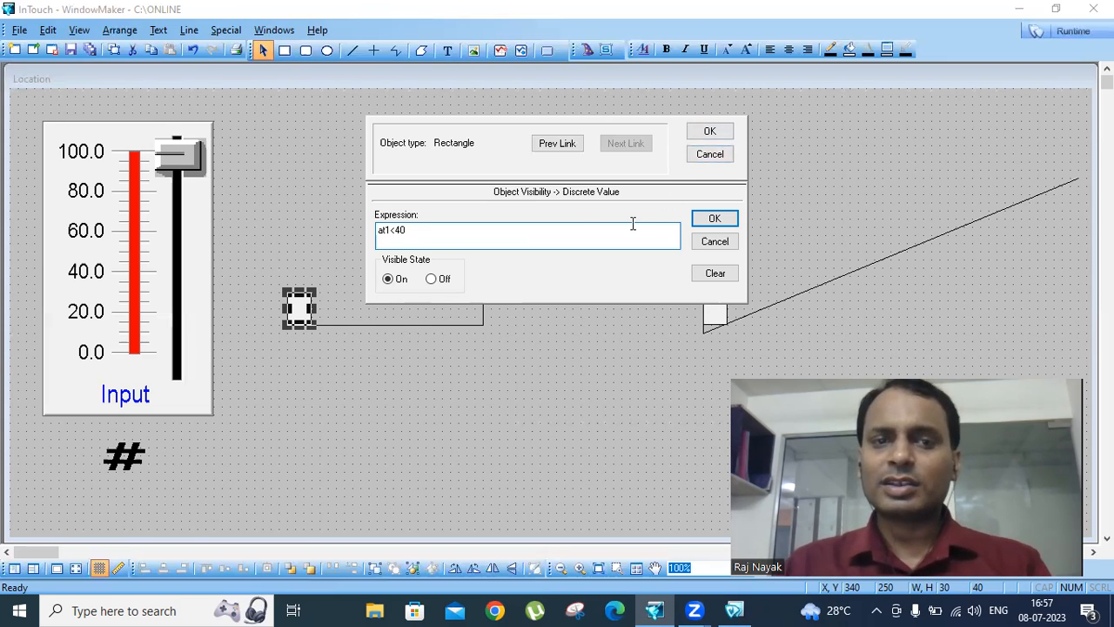
{"action": "left_click", "coordinate": [710, 133]}
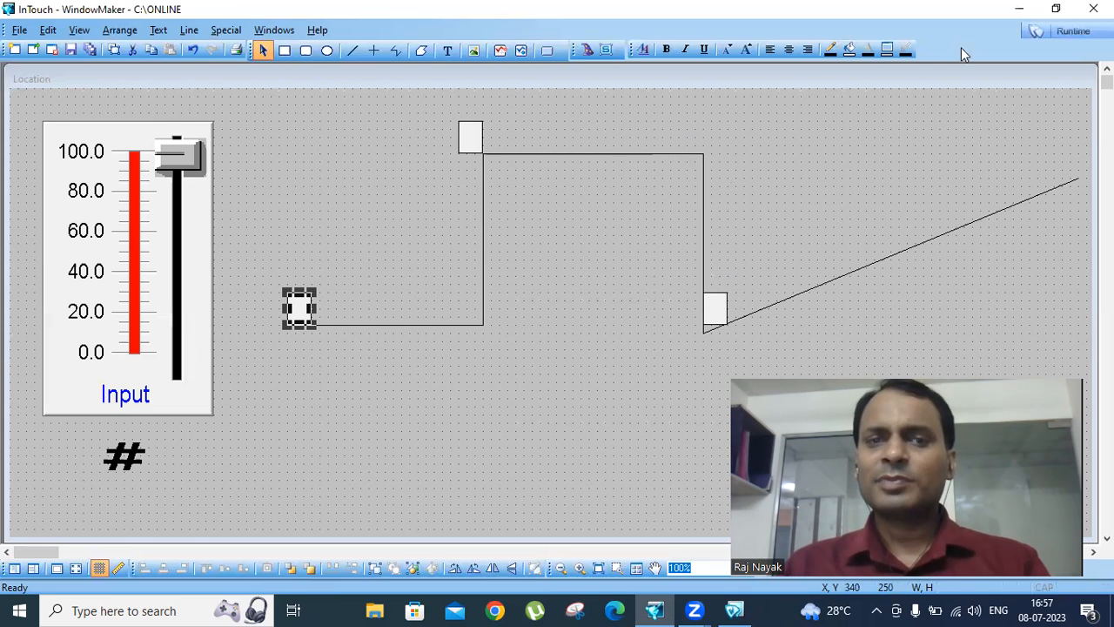
- Test the start rectangle's visibility in runtime by moving the Input slider, and return to development
{"action": "left_click", "coordinate": [1060, 36]}
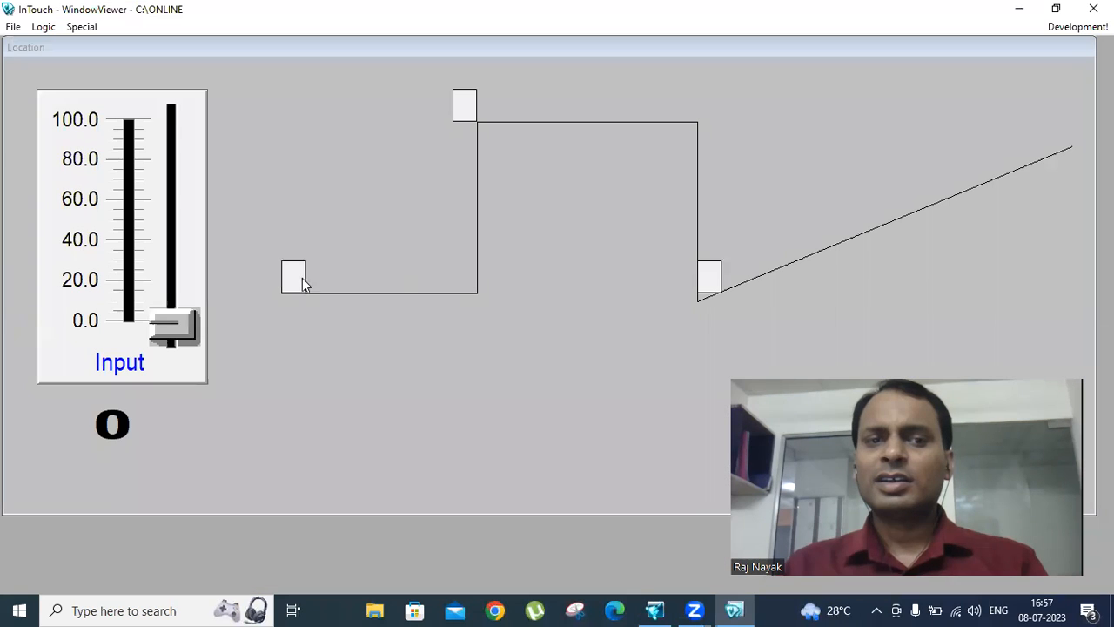
{"action": "left_click_drag", "start_coordinate": [174, 324], "coordinate": [145, 336]}
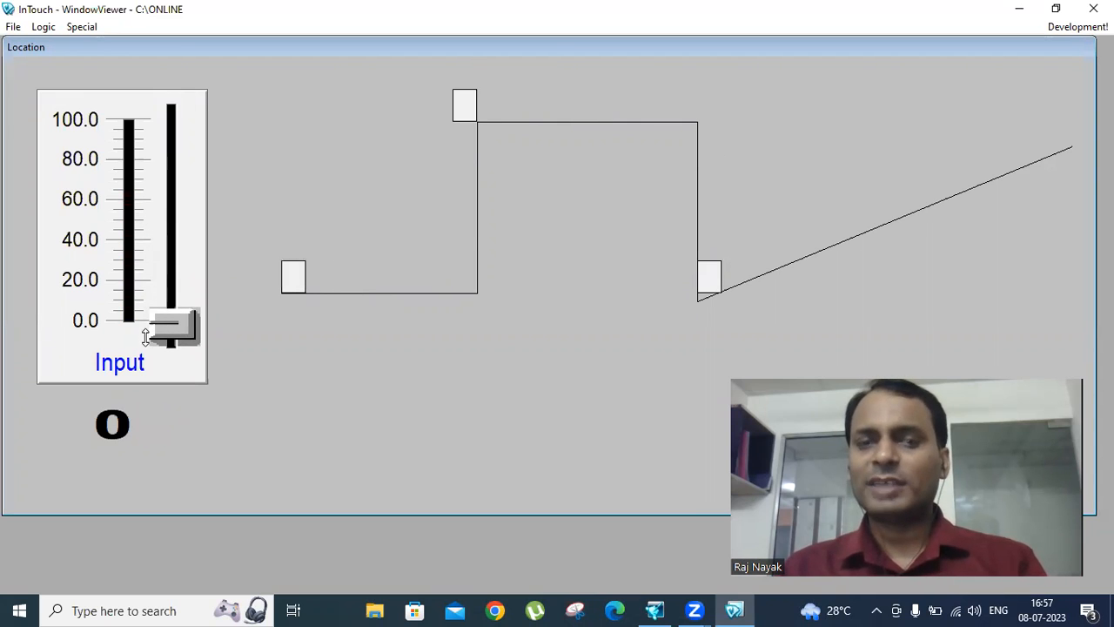
{"action": "left_click", "coordinate": [1074, 27]}
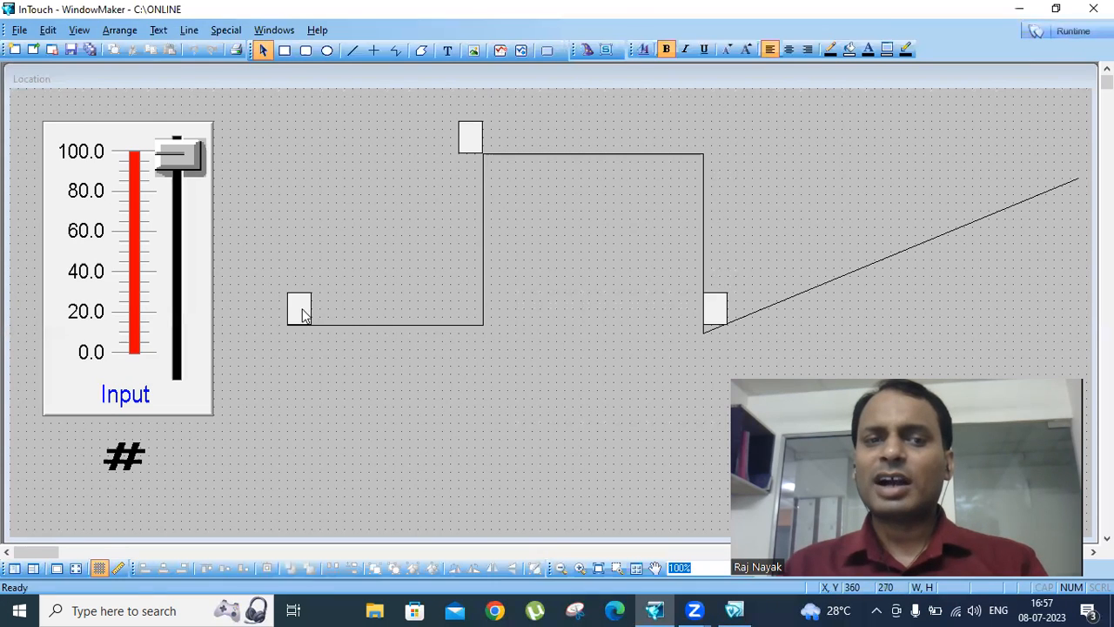
- Switch the visible state of the start rectangle's visibility link to Off
{"action": "double_click", "coordinate": [301, 310]}
{"action": "left_click", "coordinate": [514, 352]}
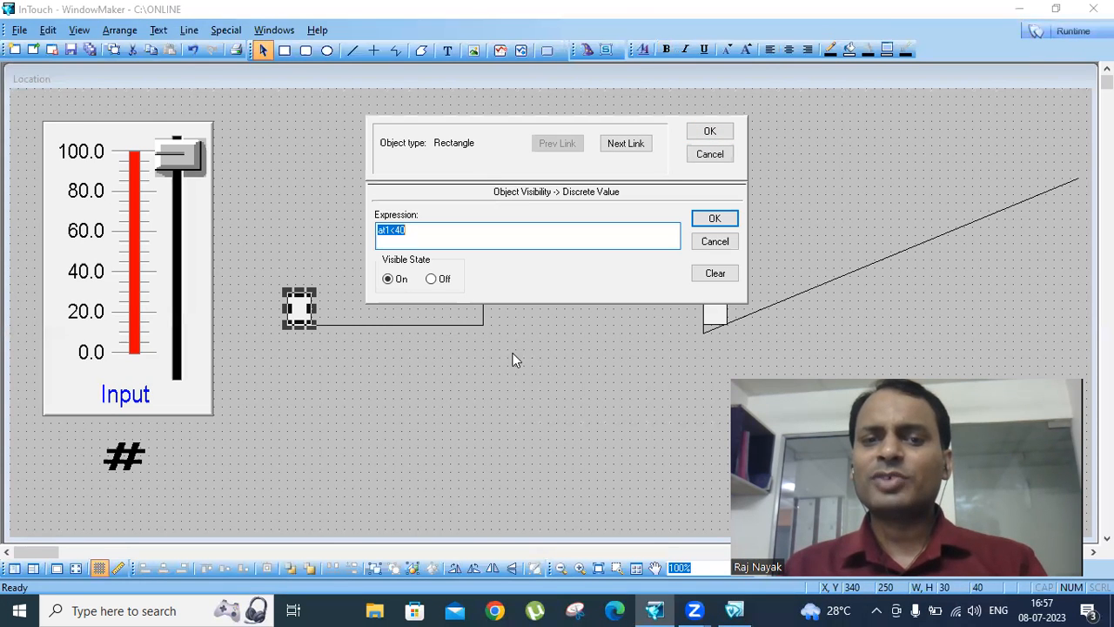
{"action": "left_click", "coordinate": [431, 278]}
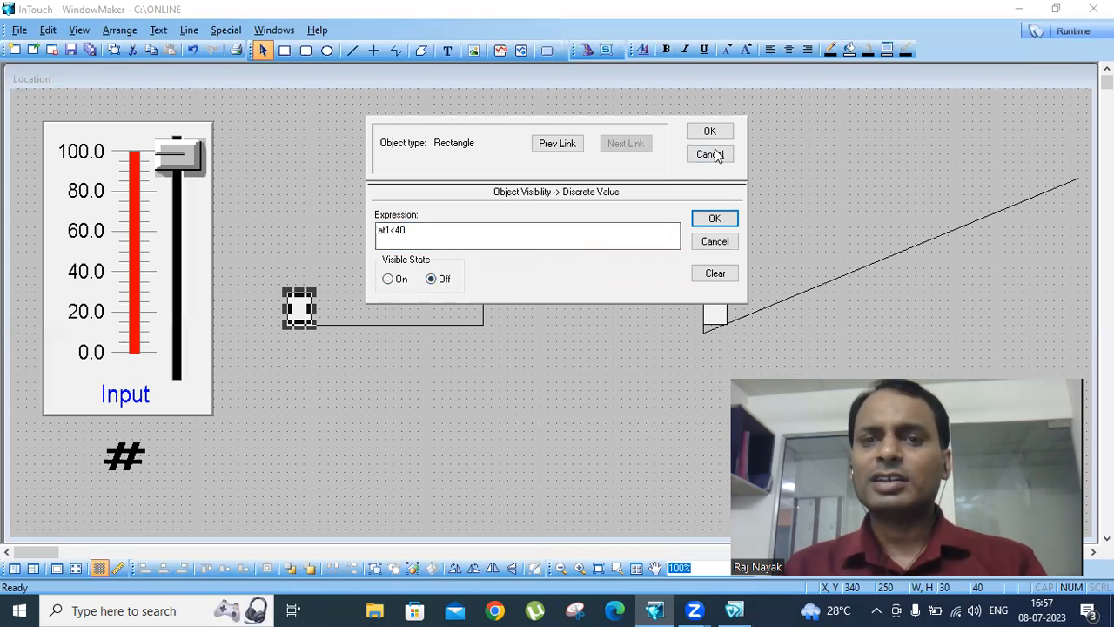
{"action": "left_click", "coordinate": [713, 218]}
{"action": "left_click", "coordinate": [711, 131]}
- Check in runtime how the start rectangle behaves with the Off visible state while moving the Input slider
{"action": "left_click", "coordinate": [1073, 30]}
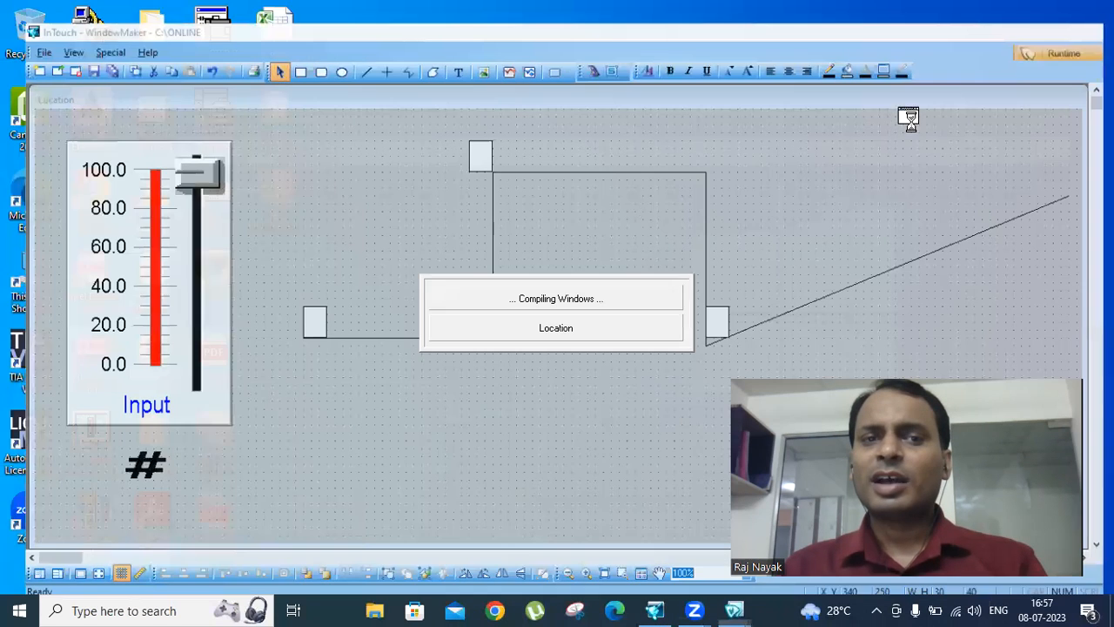
{"action": "left_click_drag", "start_coordinate": [177, 307], "coordinate": [153, 340]}
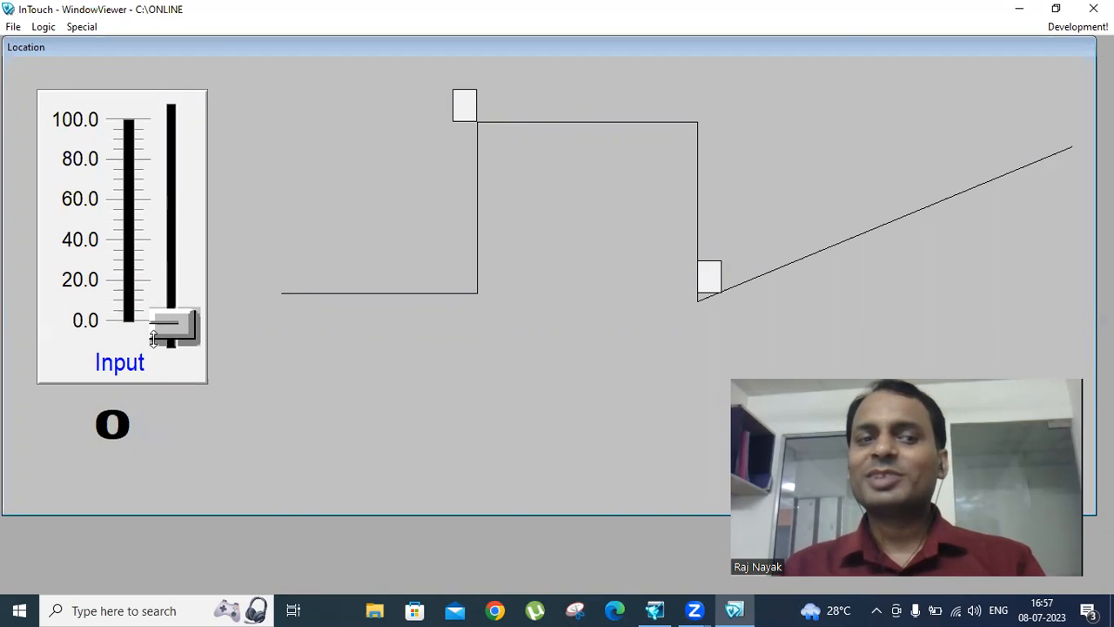
{"action": "left_click", "coordinate": [1080, 27]}
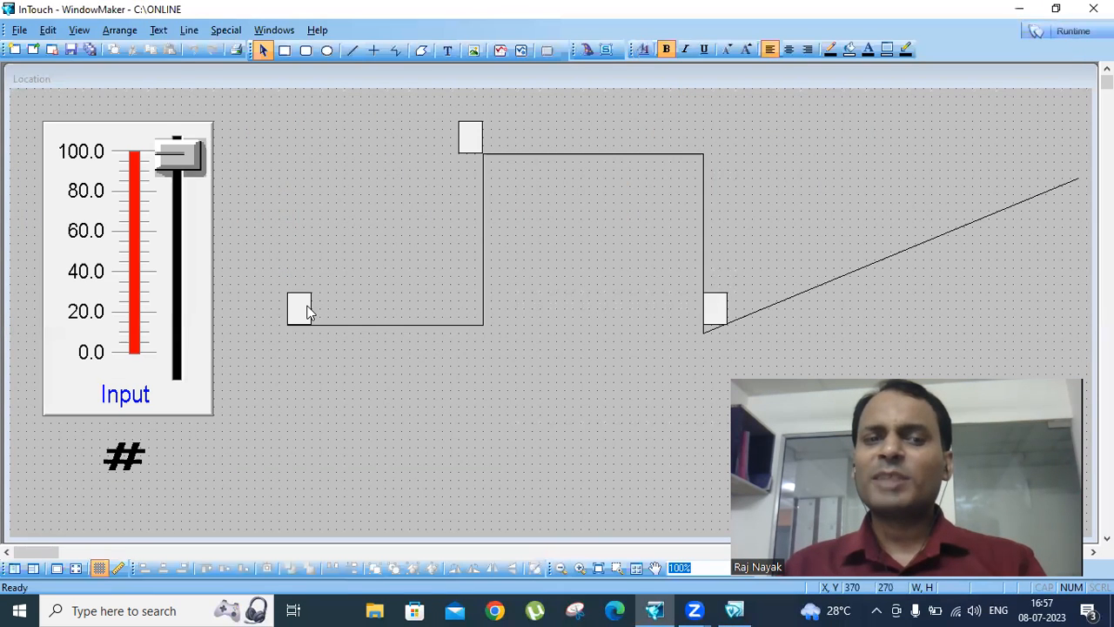
- Set the visible state of the start rectangle's visibility link back to On, keeping the expression at1<40
{"action": "double_click", "coordinate": [300, 309]}
{"action": "left_click", "coordinate": [514, 354]}
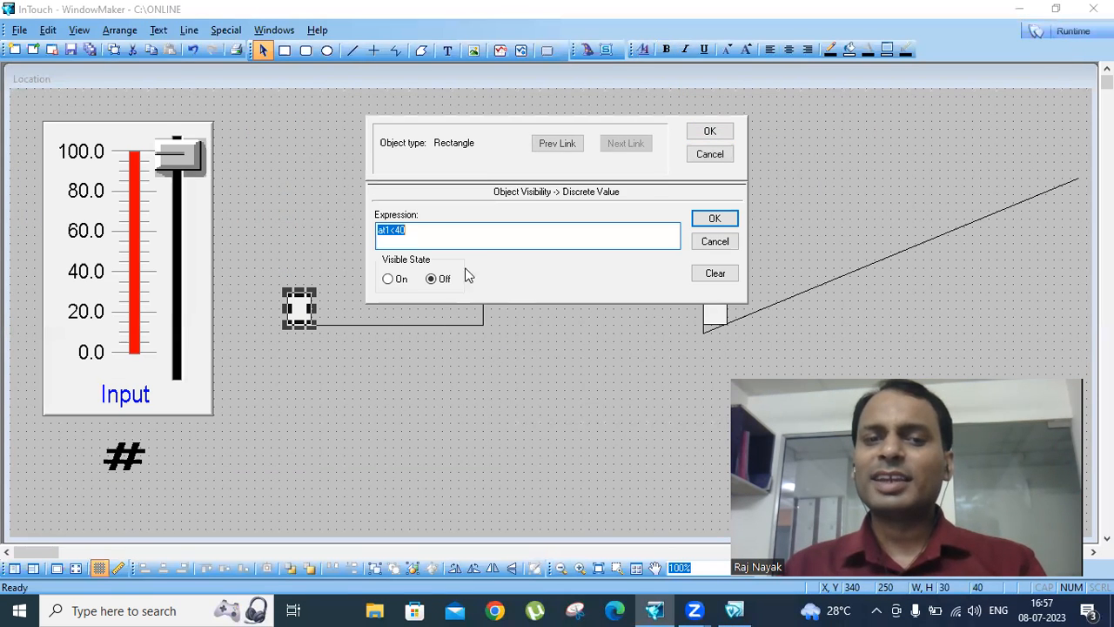
{"action": "left_click", "coordinate": [389, 280]}
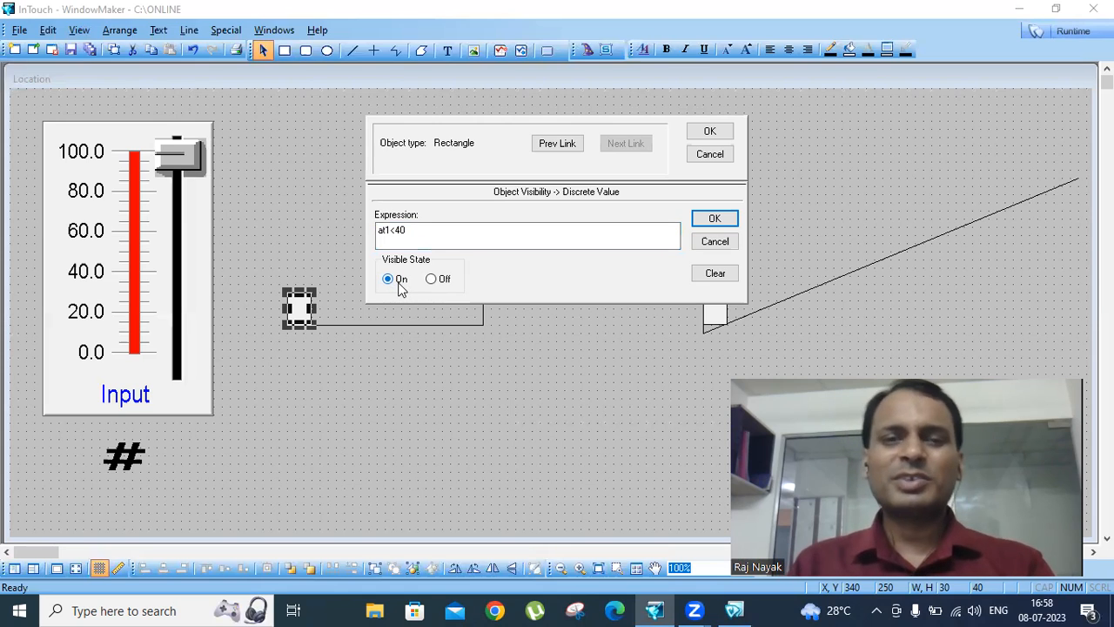
{"action": "left_click", "coordinate": [408, 228]}
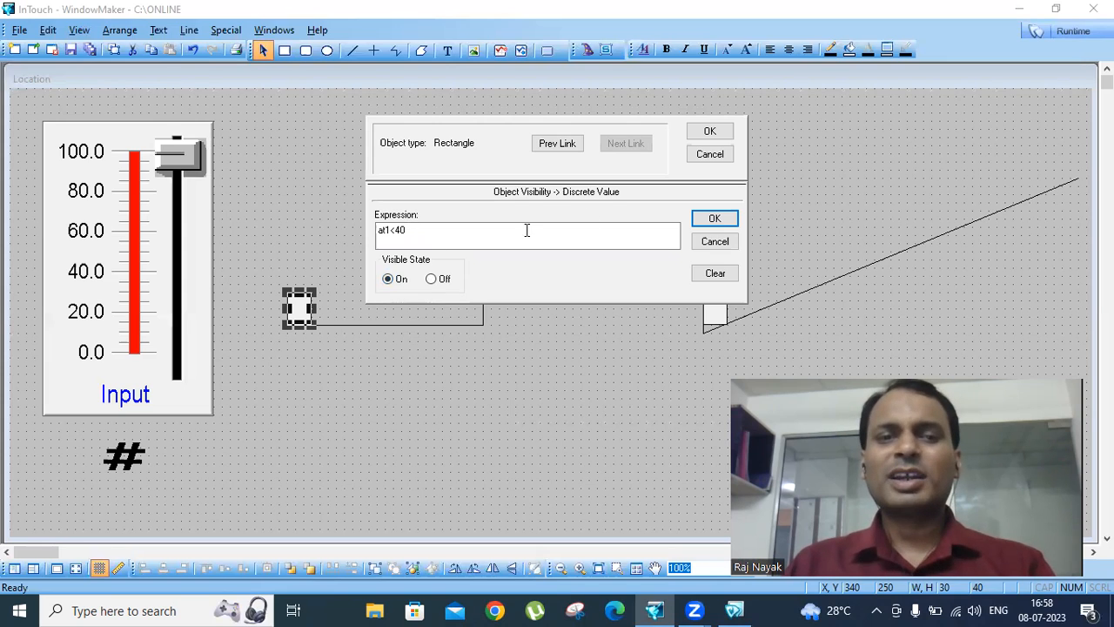
{"action": "left_click", "coordinate": [711, 132]}
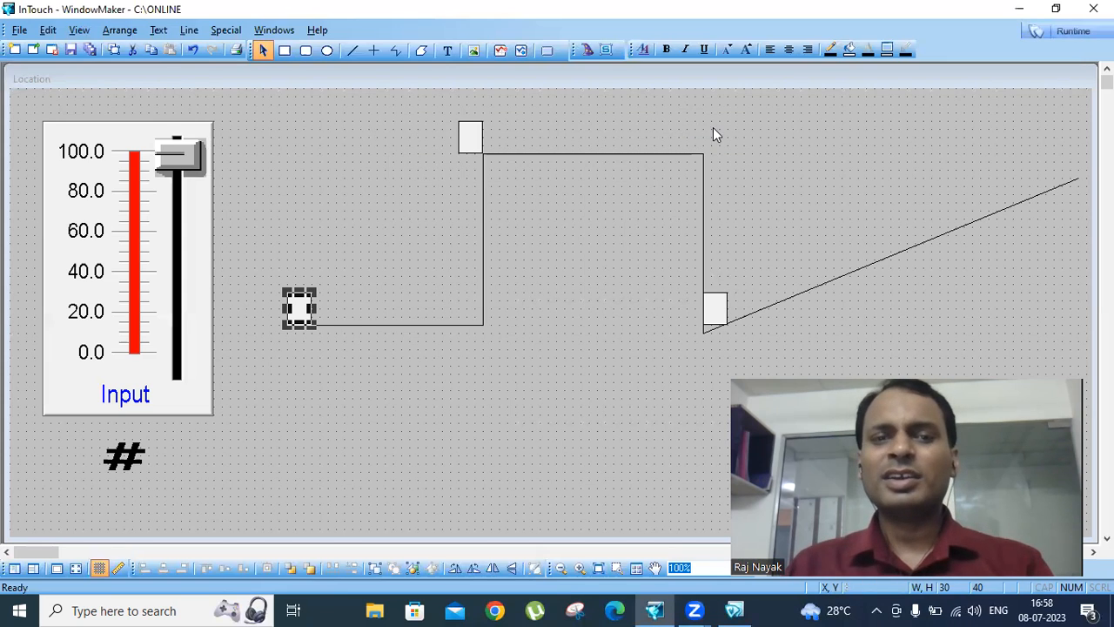
- Add a visibility link to the upper rectangle with expression at1>=40 and at1<80 and visible state On
{"action": "left_click", "coordinate": [471, 141]}
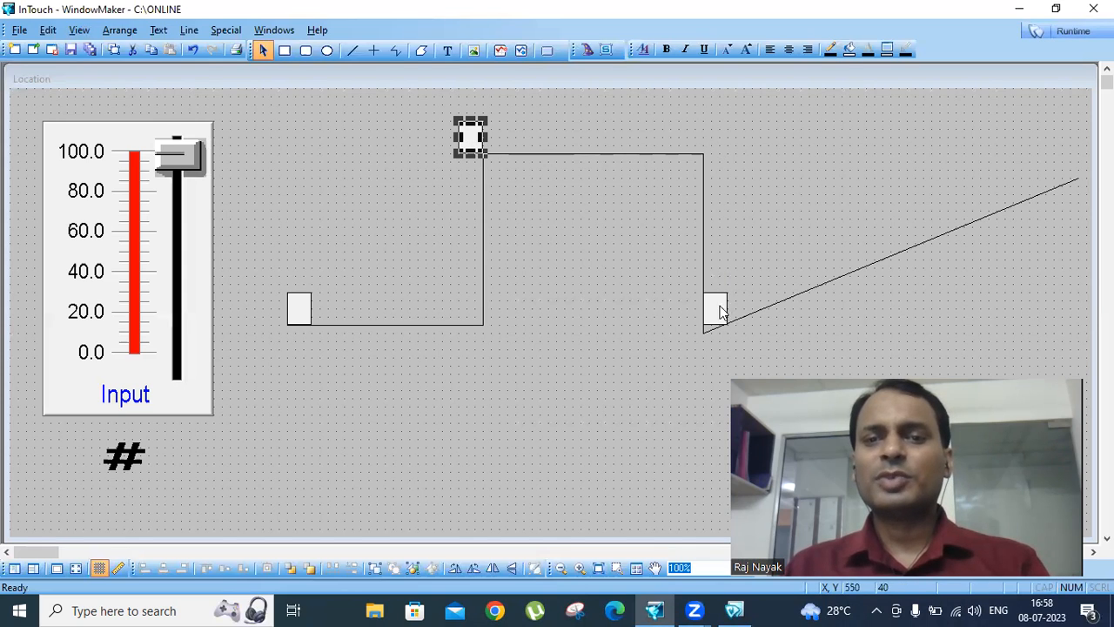
{"action": "double_click", "coordinate": [474, 147]}
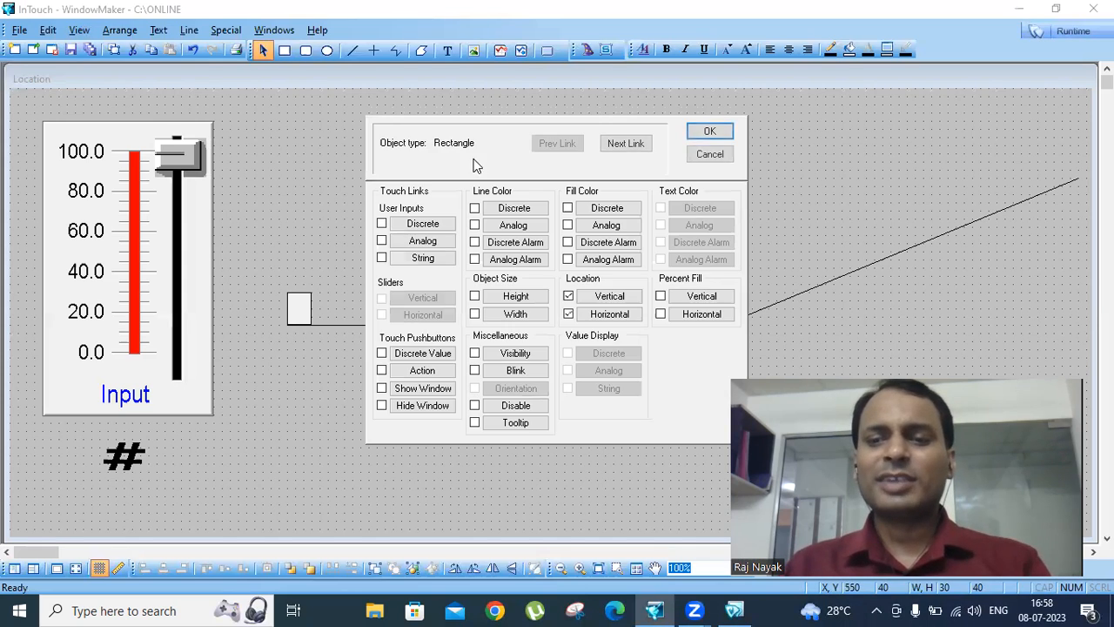
{"action": "left_click", "coordinate": [513, 354]}
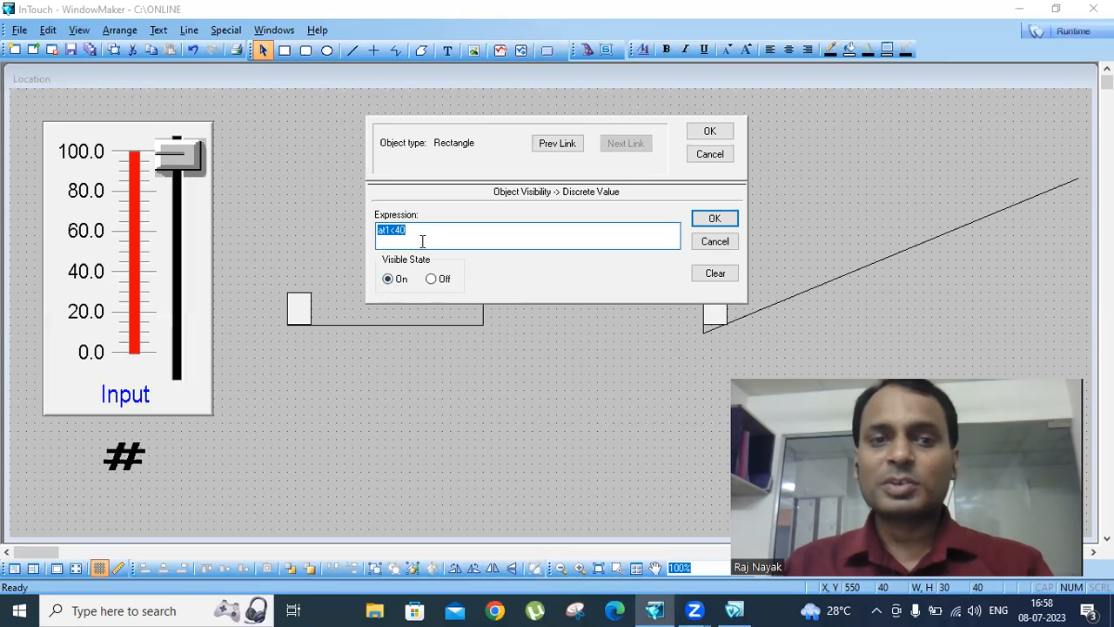
{"action": "left_click", "coordinate": [396, 230]}
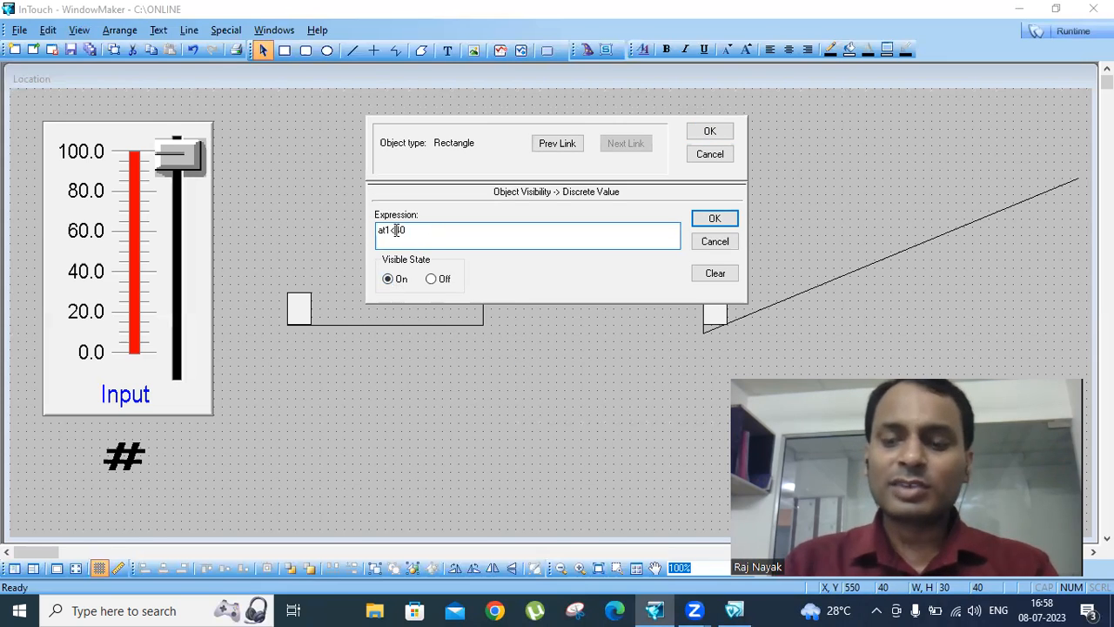
{"action": "key", "text": "BackSpace"}
{"action": "type", "text": ">"}
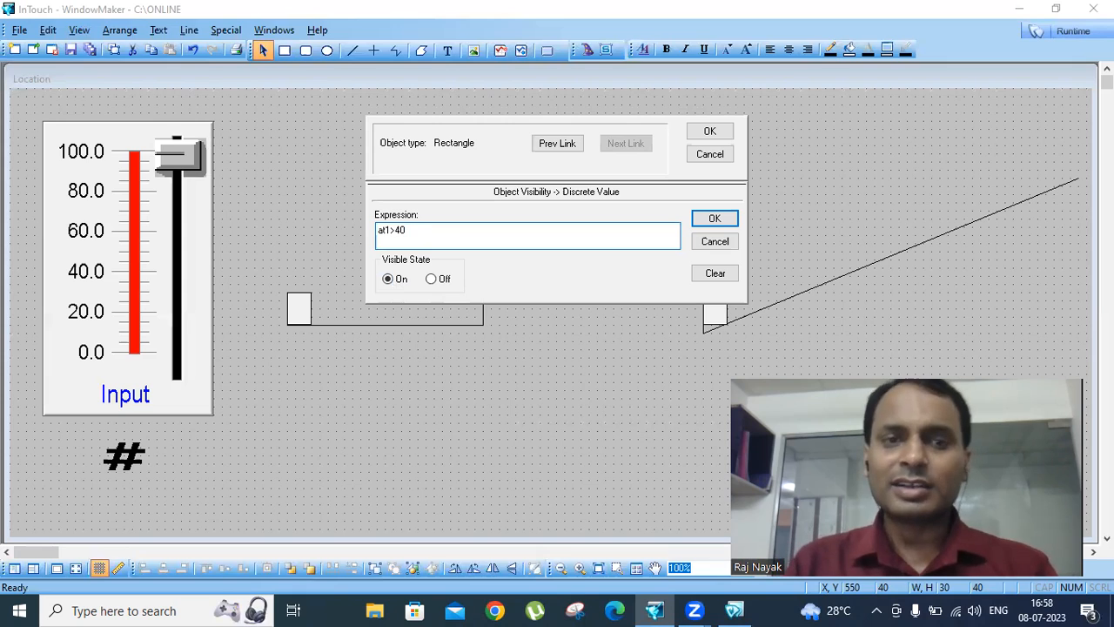
{"action": "type", "text": "=40 and at1<8"}
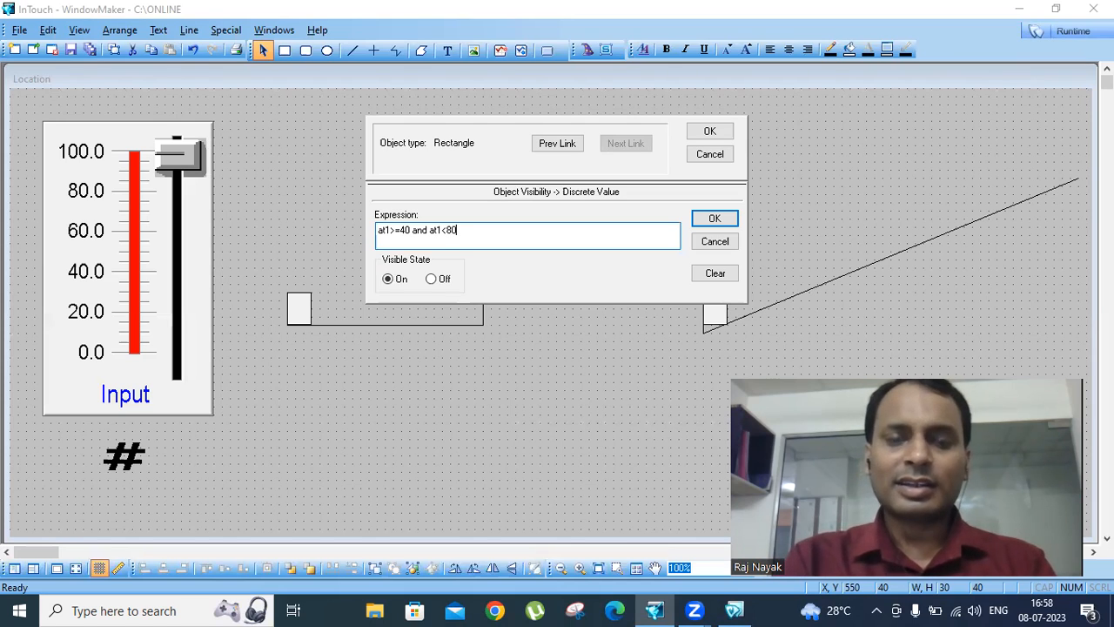
{"action": "type", "text": "0"}
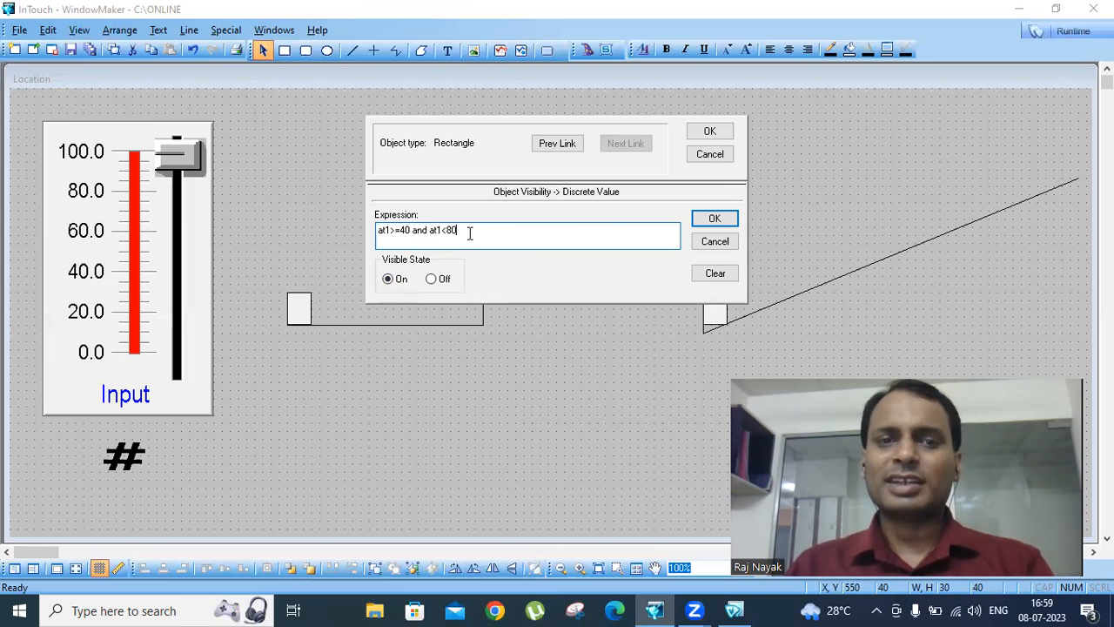
{"action": "left_click", "coordinate": [710, 215]}
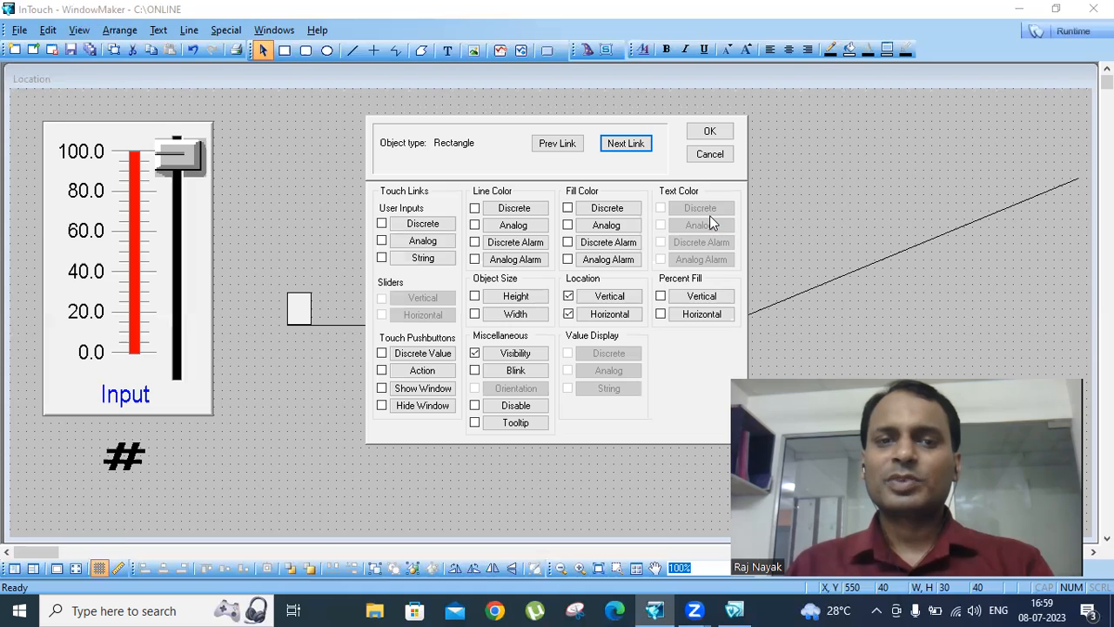
{"action": "left_click", "coordinate": [711, 131]}
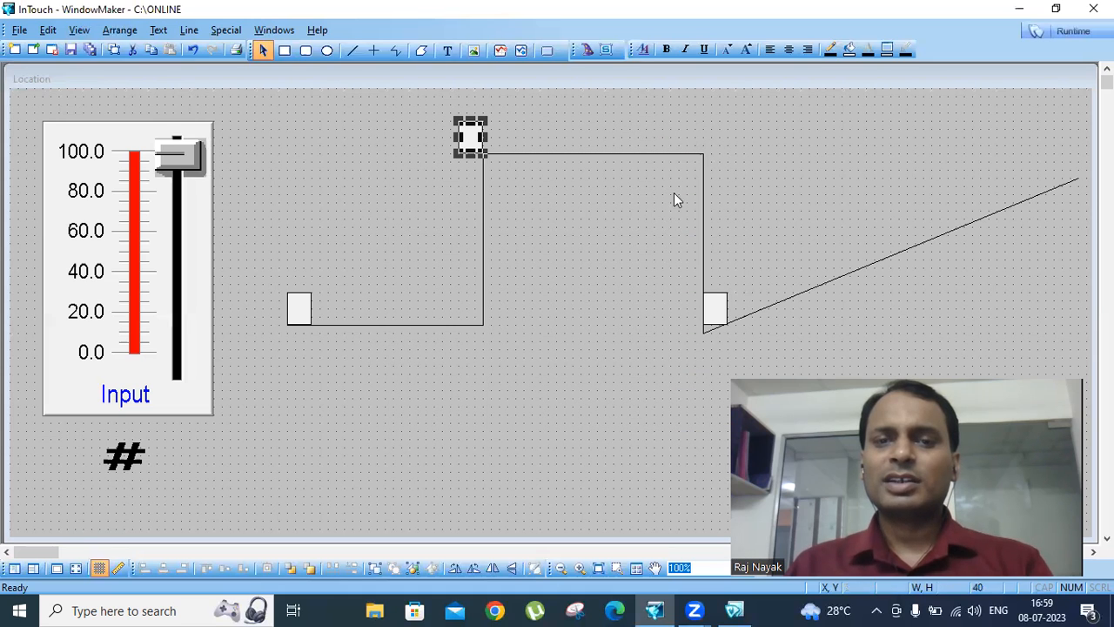
- Add a visibility link to the rectangle at the foot of the sloped line with expression at1>=80 and at1<100, visible state On
{"action": "double_click", "coordinate": [720, 307]}
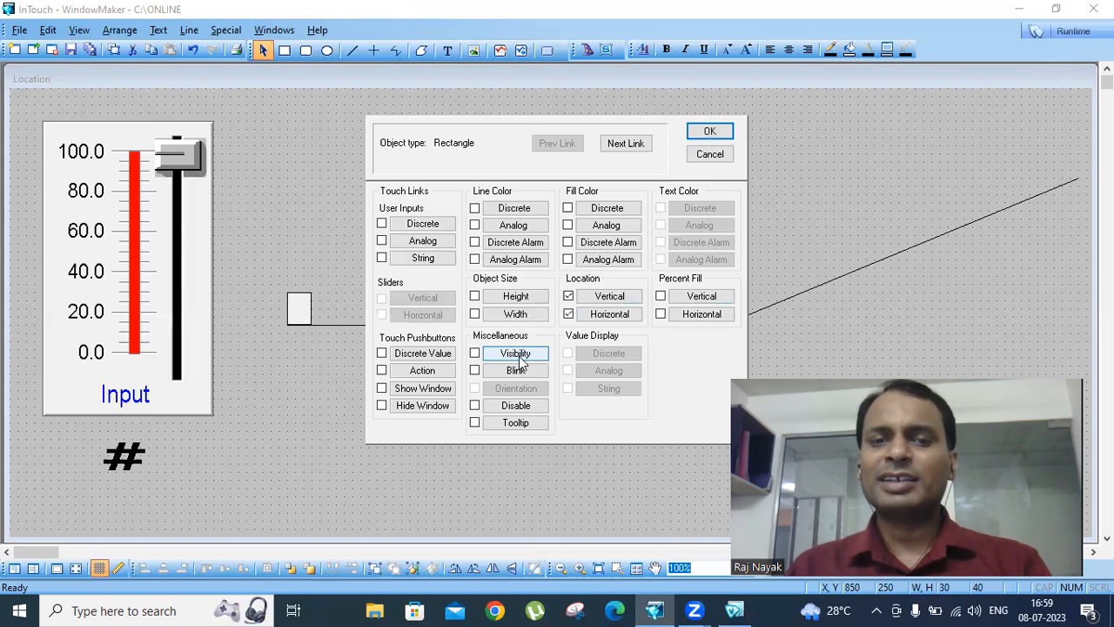
{"action": "left_click", "coordinate": [519, 357]}
{"action": "left_click", "coordinate": [465, 230]}
{"action": "left_click_drag", "start_coordinate": [465, 231], "coordinate": [398, 231]}
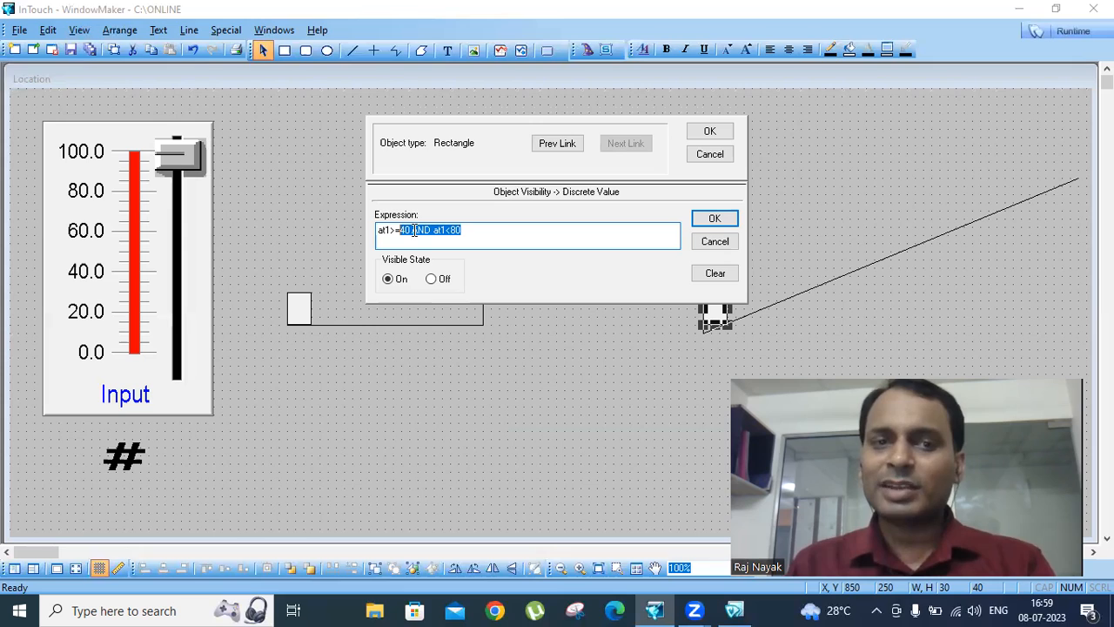
{"action": "type", "text": "80"}
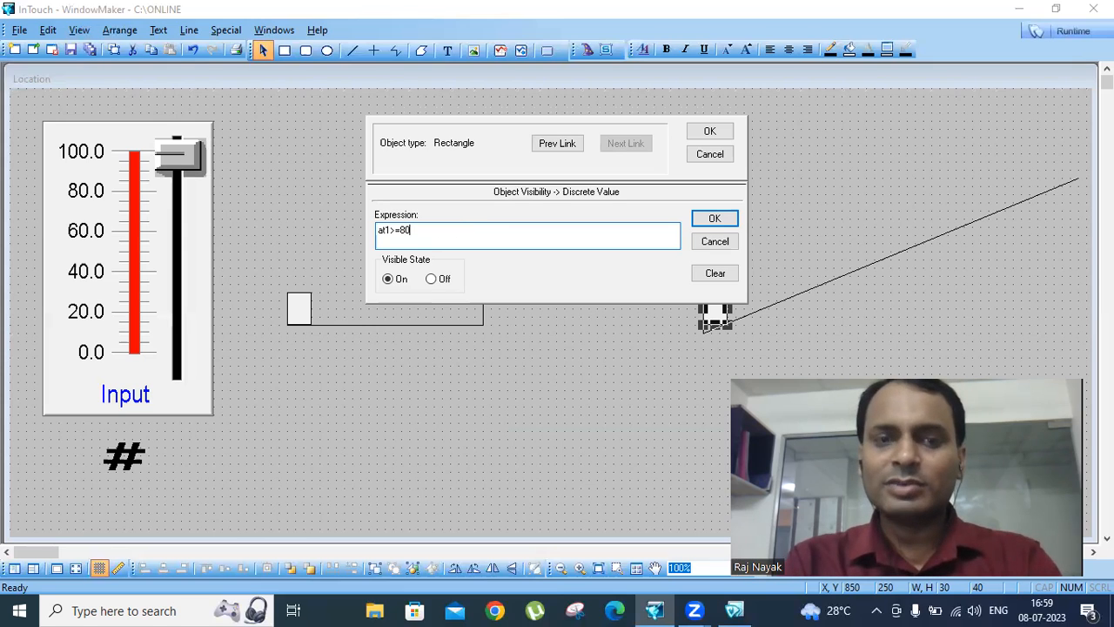
{"action": "type", "text": " and a"}
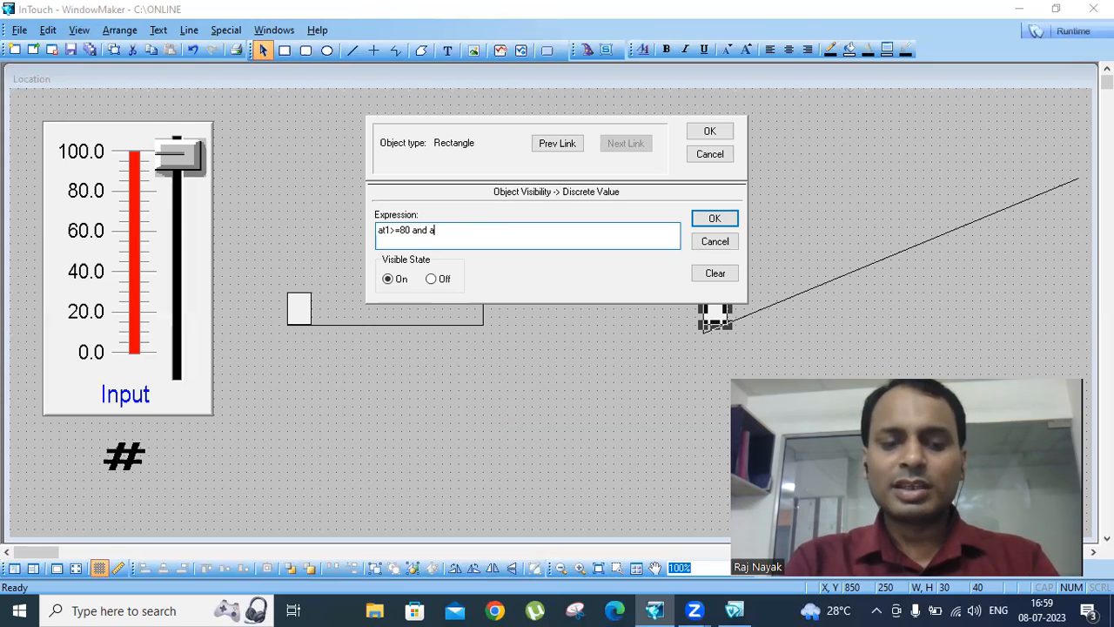
{"action": "type", "text": "t1<100"}
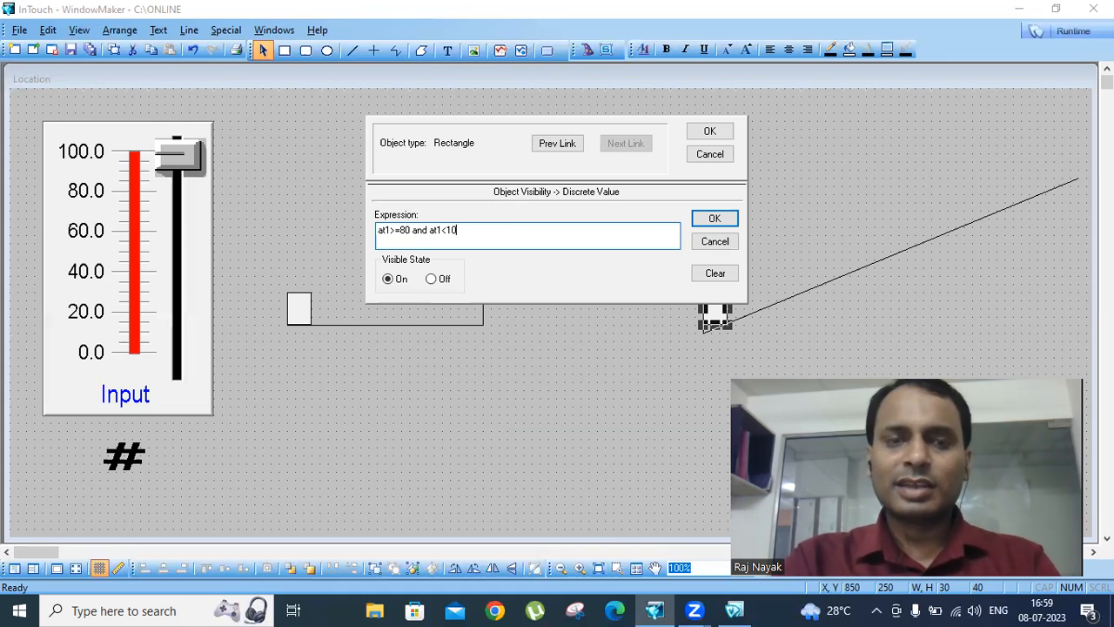
{"action": "left_click", "coordinate": [710, 132]}
{"action": "left_click", "coordinate": [903, 155]}
- Test all three rectangles in runtime by moving the Input slider through its range, and return to development
{"action": "left_click", "coordinate": [1070, 33]}
{"action": "left_click_drag", "start_coordinate": [191, 315], "coordinate": [108, 327]}
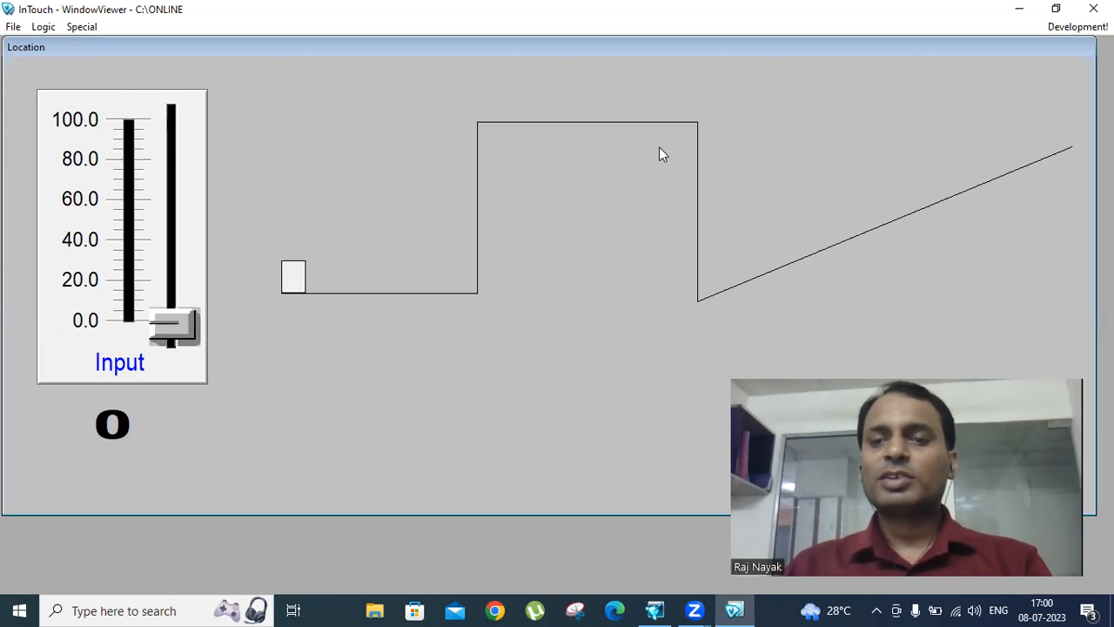
{"action": "left_click", "coordinate": [1078, 26]}
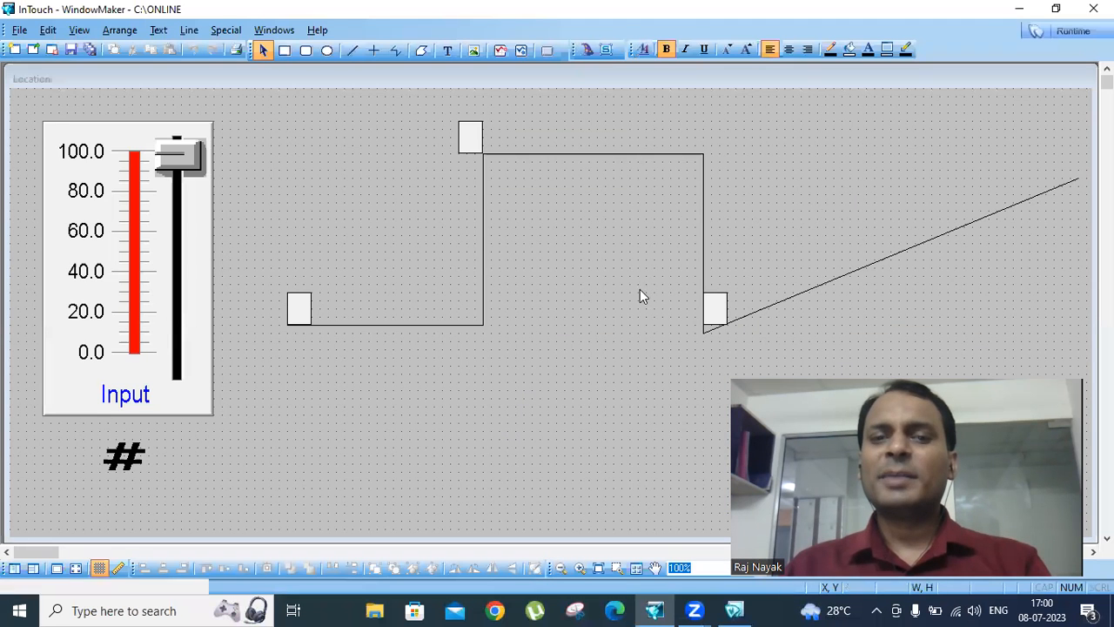
- Change the visibility expression of the rectangle at the sloped line to at1>=80 AND at1<=100
{"action": "double_click", "coordinate": [710, 305]}
{"action": "left_click", "coordinate": [523, 354]}
{"action": "left_click", "coordinate": [454, 230]}
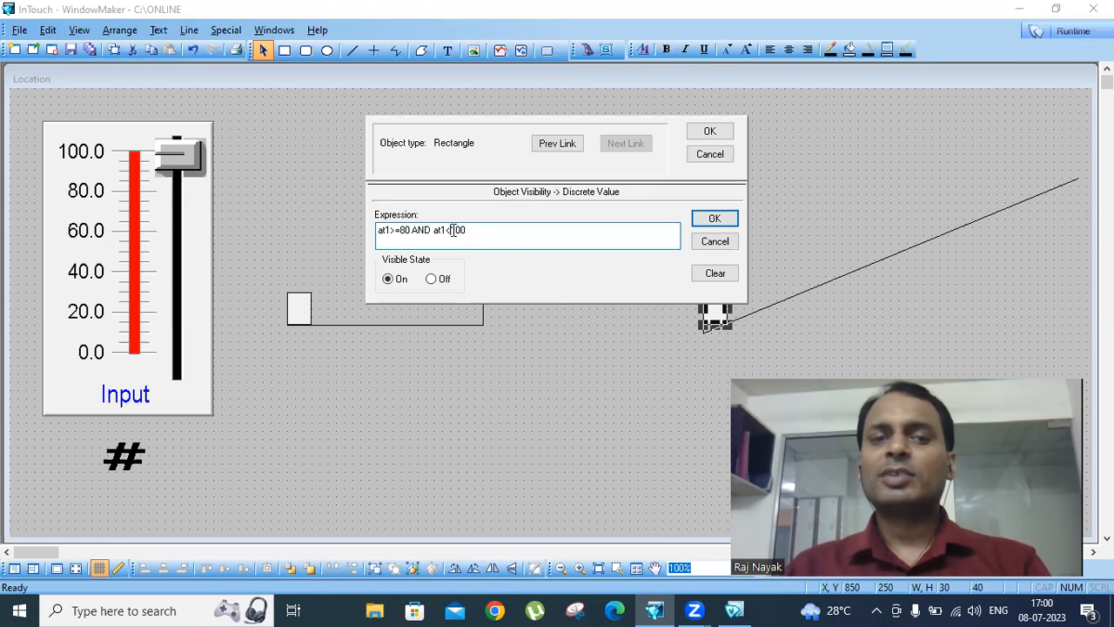
{"action": "type", "text": "="}
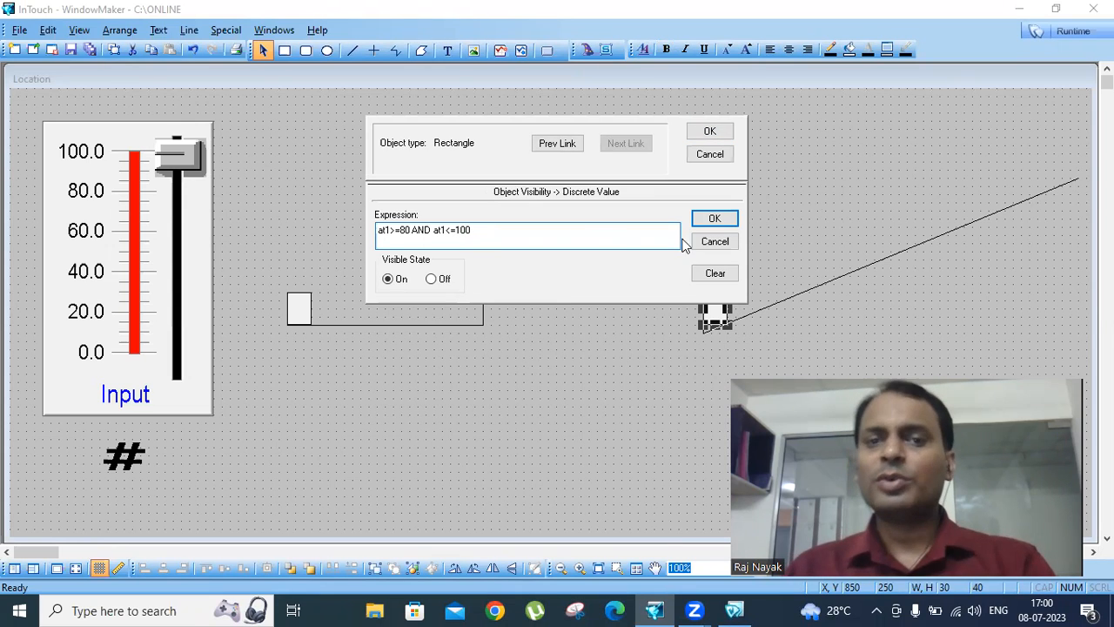
{"action": "left_click", "coordinate": [713, 219]}
{"action": "left_click", "coordinate": [711, 132]}
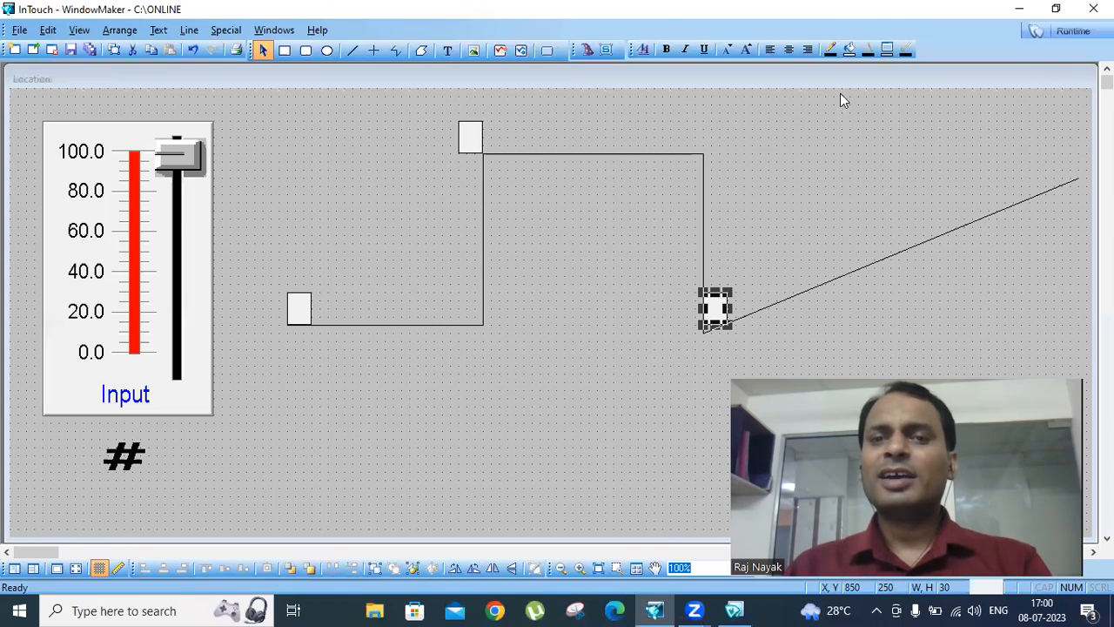
- Retest the rectangle on the sloped line in runtime with the Input slider, and go back to development
{"action": "left_click", "coordinate": [1071, 31]}
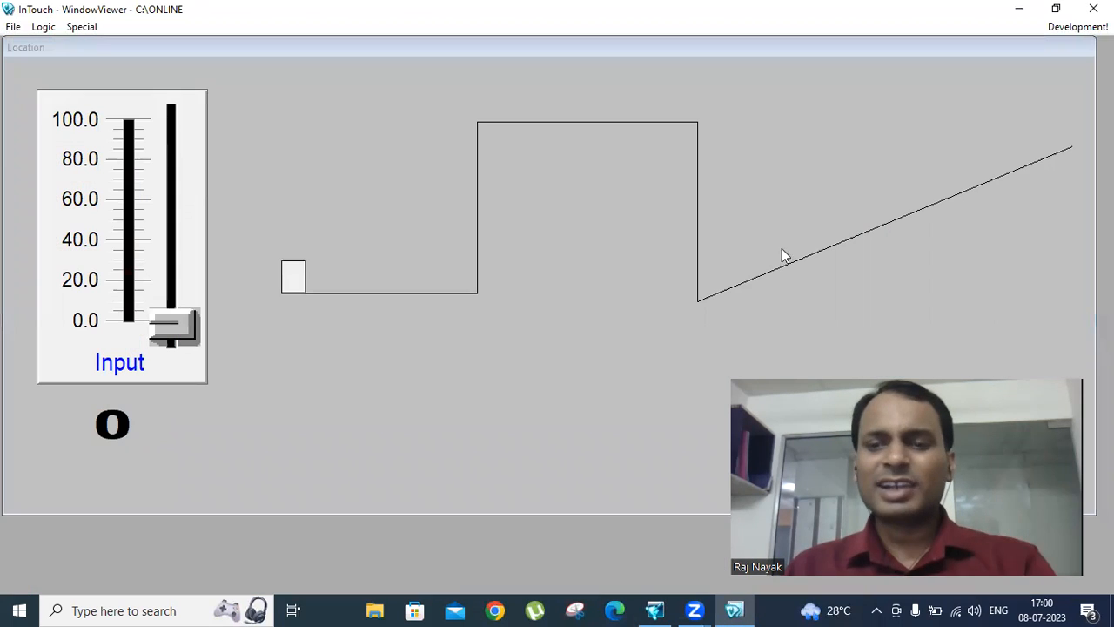
{"action": "mouse_move", "coordinate": [170, 305]}
{"action": "left_mouse_down"}
{"action": "mouse_move", "coordinate": [168, 96]}
{"action": "mouse_move", "coordinate": [171, 324]}
{"action": "left_mouse_up"}
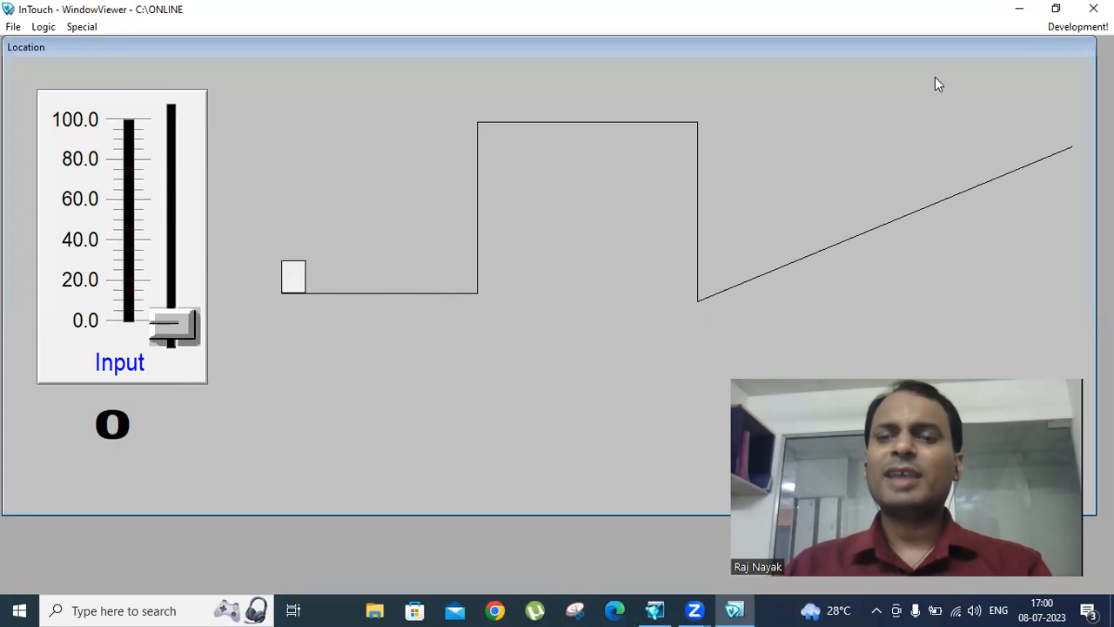
{"action": "left_click", "coordinate": [1050, 28]}
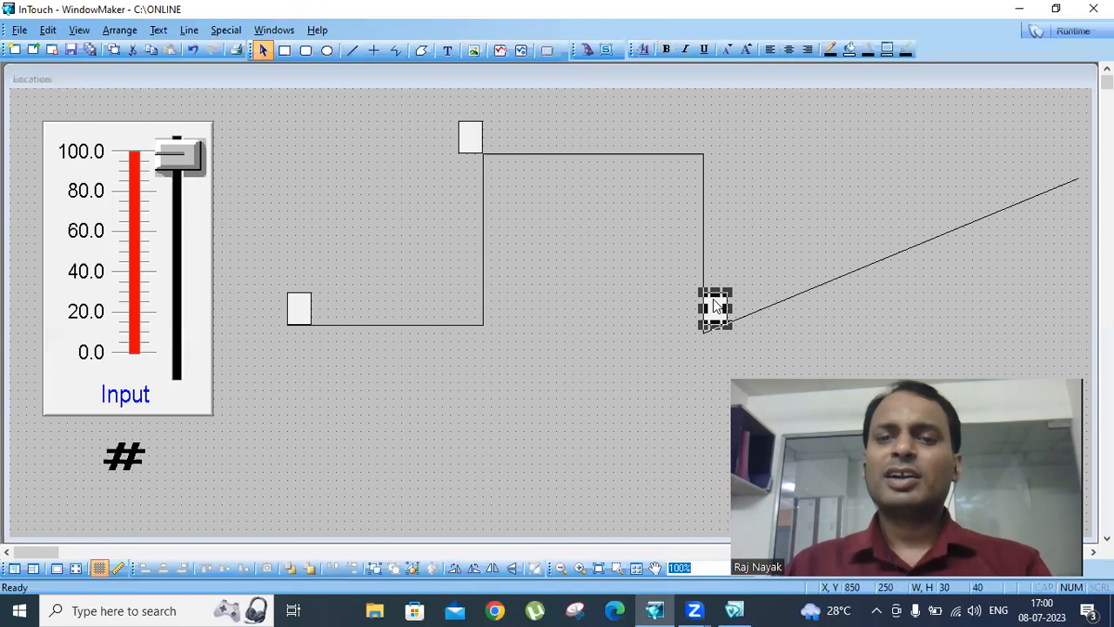
- Shorten the visibility expression of the rectangle at the sloped line to at1>=80
{"action": "double_click", "coordinate": [715, 304]}
{"action": "left_click", "coordinate": [520, 353]}
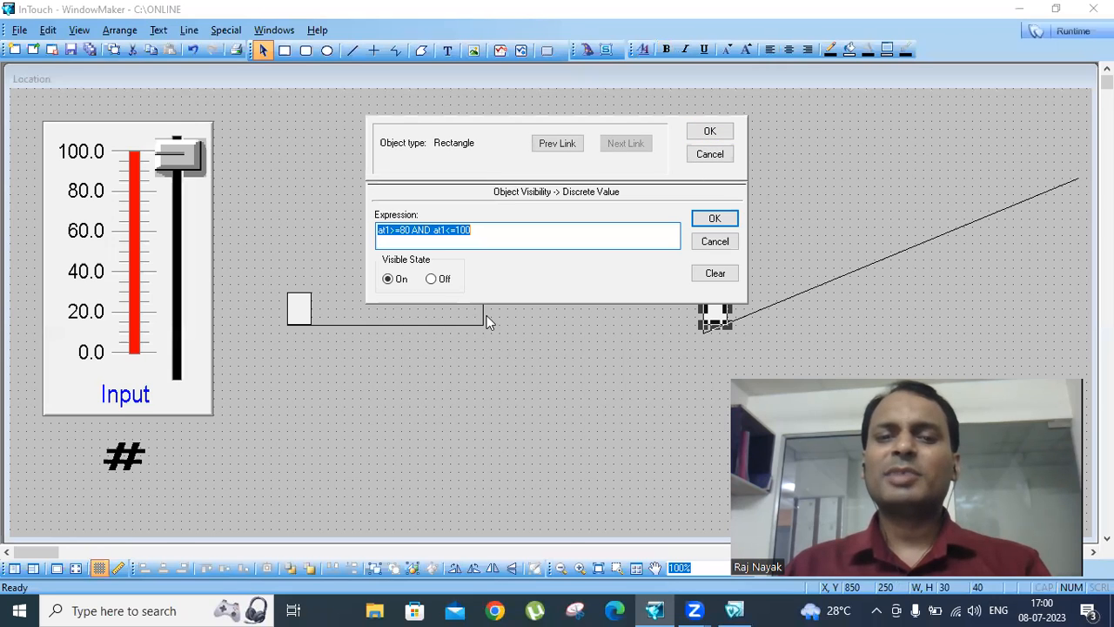
{"action": "left_click", "coordinate": [413, 231]}
{"action": "left_click_drag", "start_coordinate": [412, 231], "coordinate": [510, 232]}
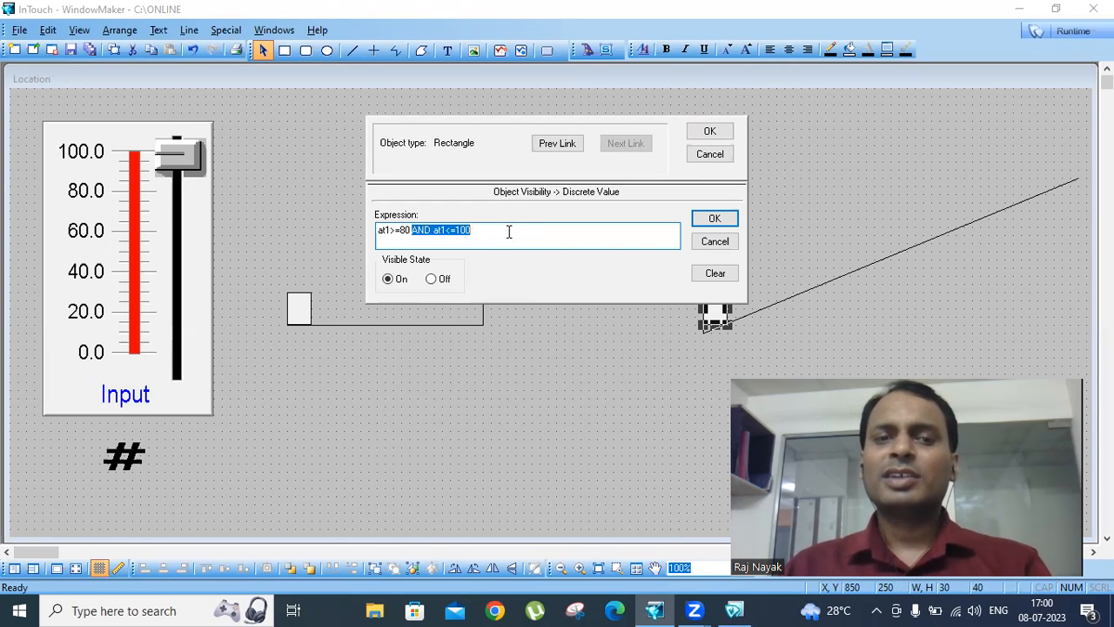
{"action": "key", "text": "Delete"}
{"action": "left_click", "coordinate": [709, 132]}
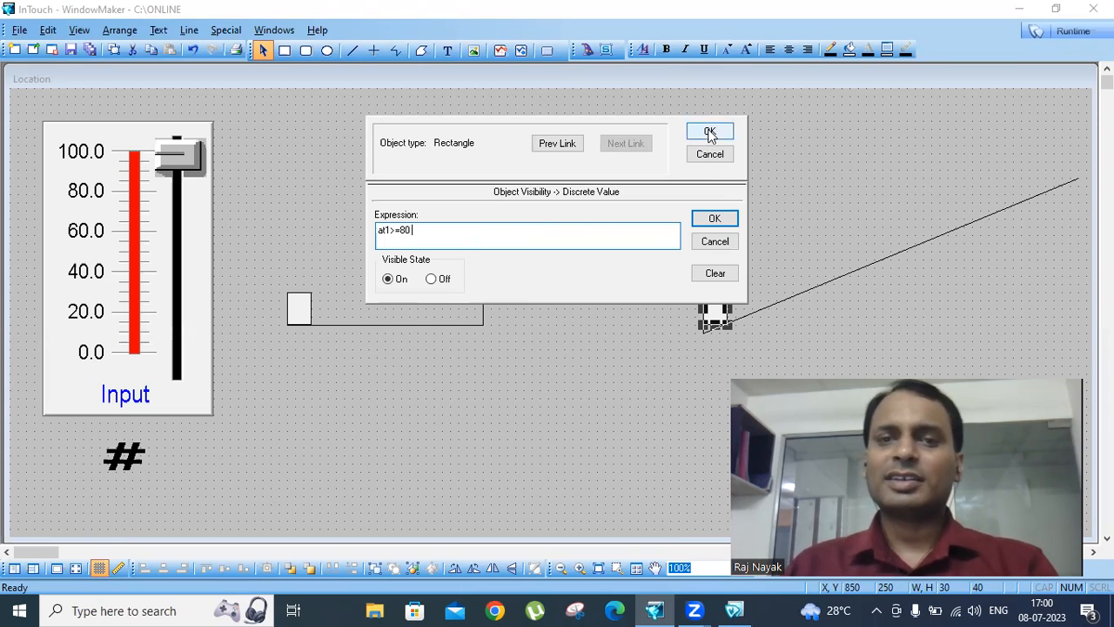
- Check in runtime the rectangles' travel along the whole path with the Input slider, and reopen the development window
{"action": "left_click", "coordinate": [1059, 34]}
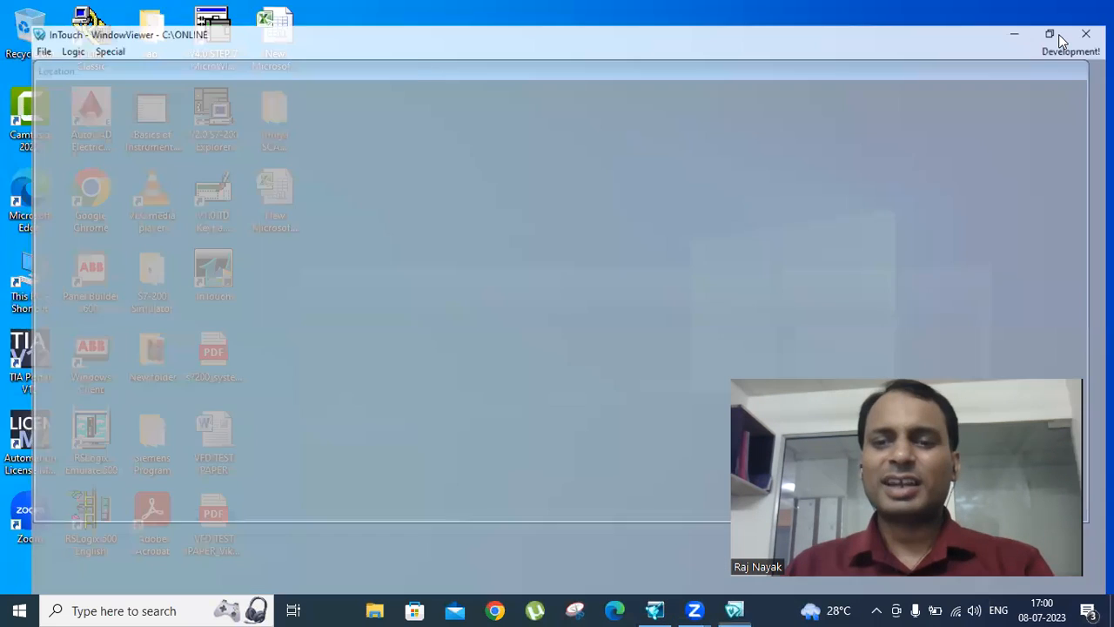
{"action": "left_click_drag", "start_coordinate": [178, 328], "coordinate": [67, 343]}
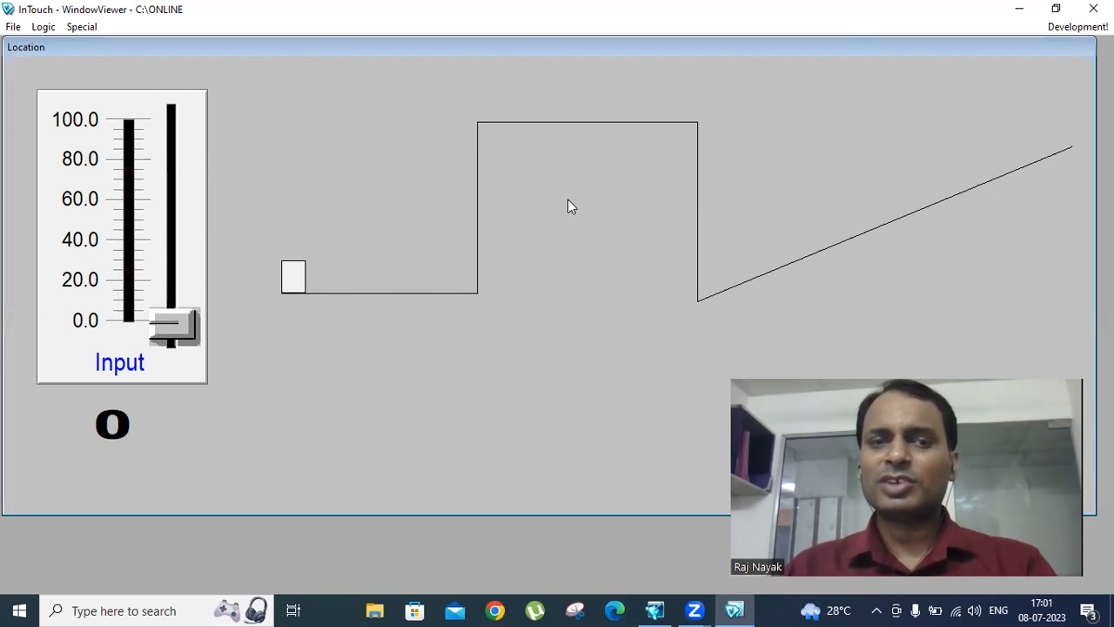
{"action": "left_click", "coordinate": [1063, 27]}
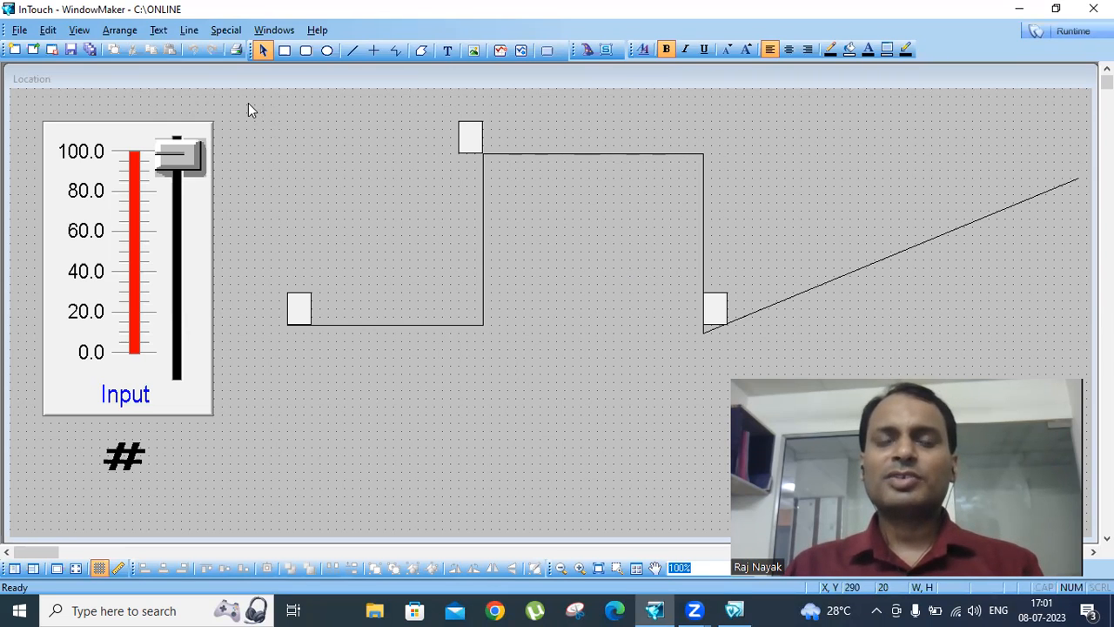
- Delete the polyline path together with its three rectangles, leaving the Input slider and the value display
{"action": "left_click_drag", "start_coordinate": [247, 98], "coordinate": [1084, 368]}
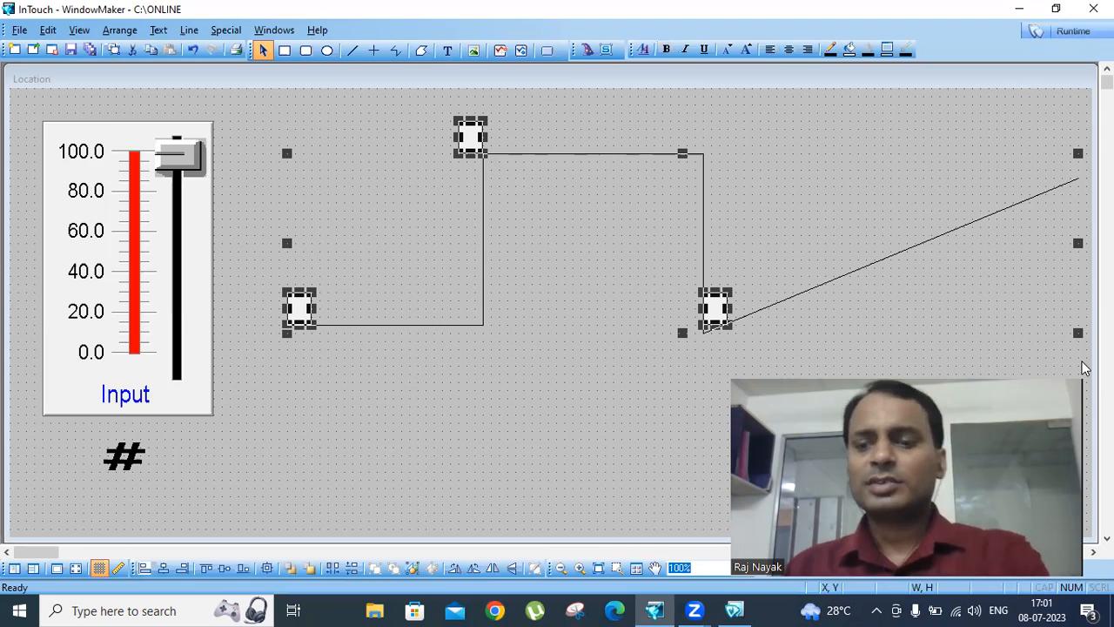
{"action": "key", "text": "Delete"}
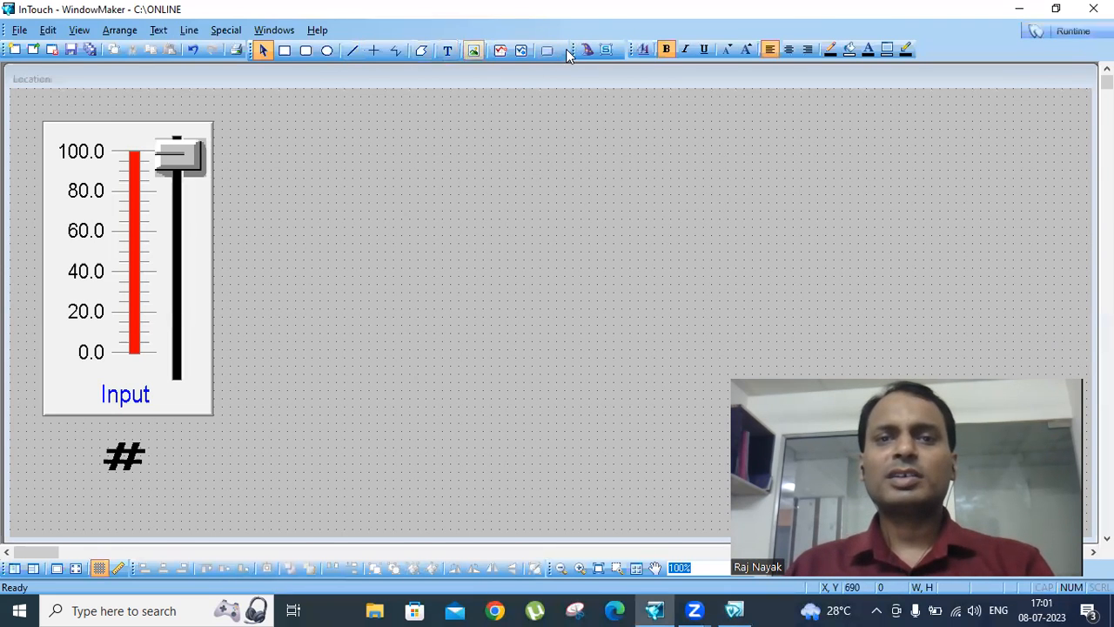
- Open the Symbol Factory wizard and look through its symbol categories
{"action": "left_click", "coordinate": [587, 50]}
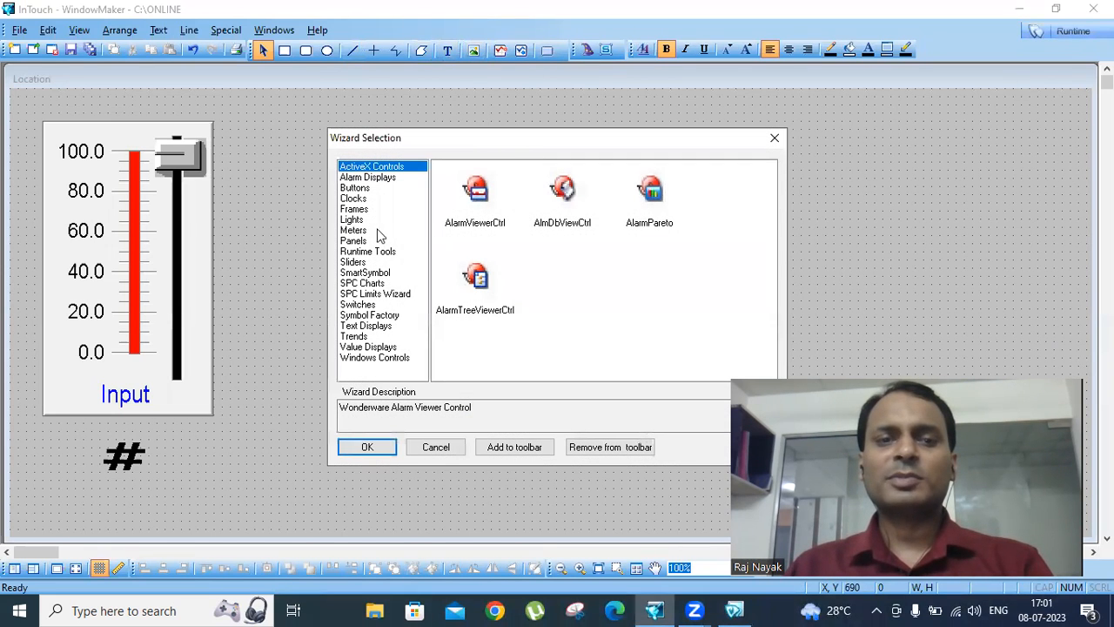
{"action": "left_click", "coordinate": [369, 315]}
{"action": "left_click", "coordinate": [478, 213]}
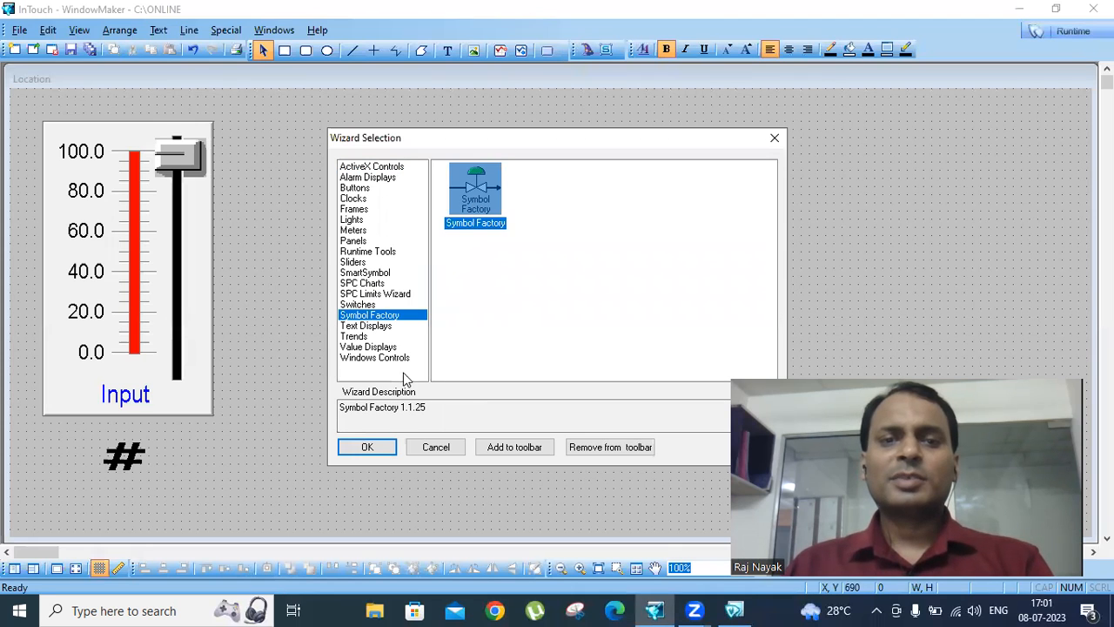
{"action": "left_click", "coordinate": [369, 448]}
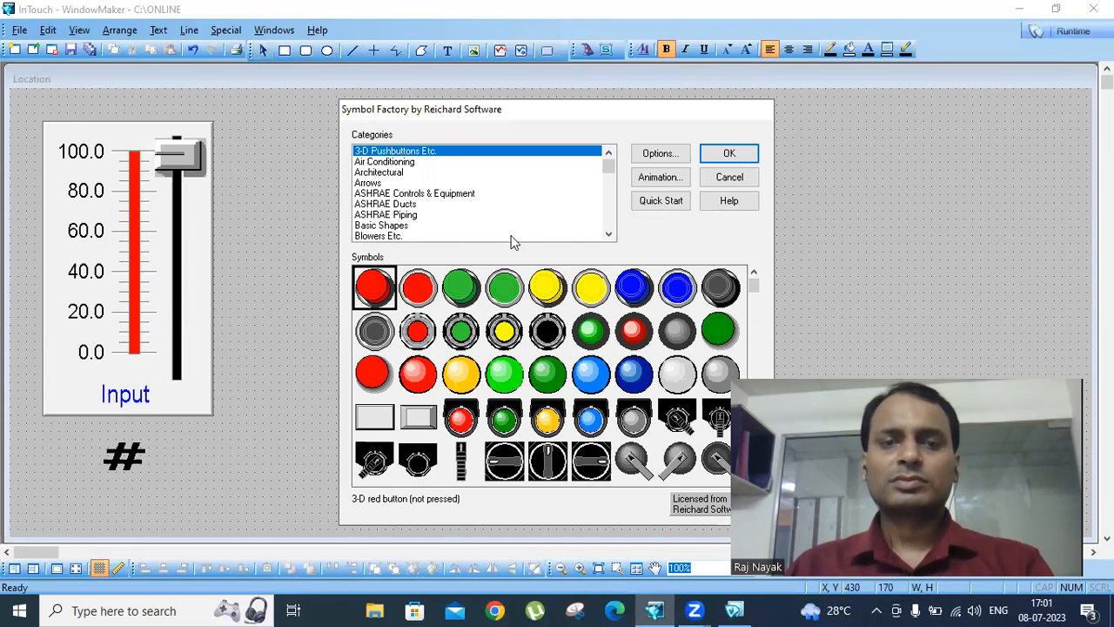
{"action": "left_click", "coordinate": [608, 235]}
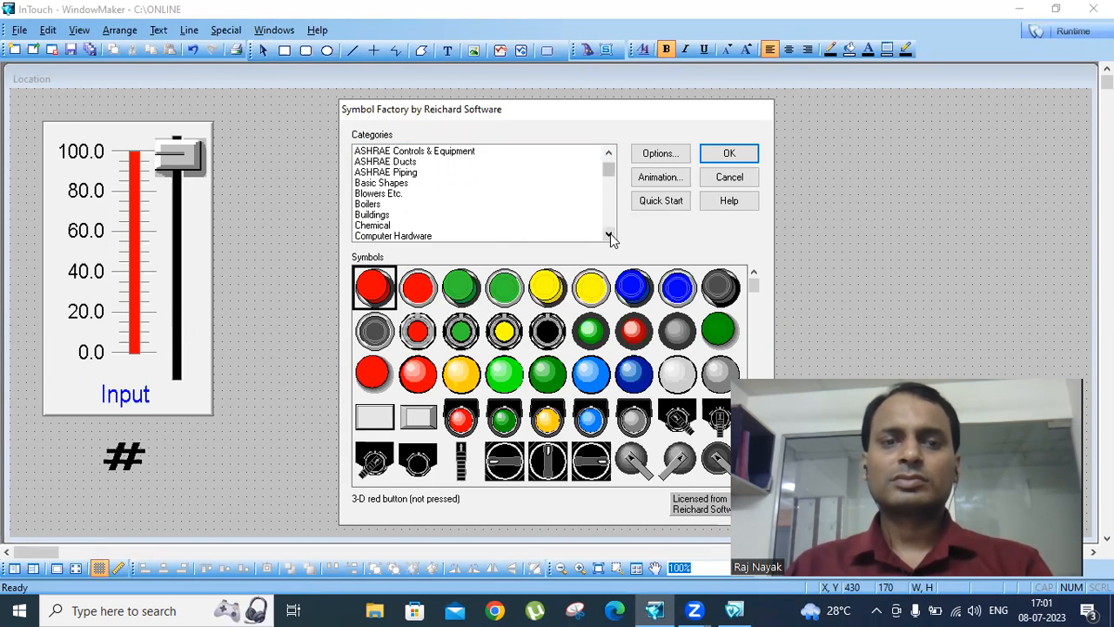
{"action": "left_click", "coordinate": [609, 235]}
{"action": "left_click", "coordinate": [608, 235]}
{"action": "left_click", "coordinate": [608, 235]}
{"action": "left_click", "coordinate": [609, 235]}
{"action": "left_click", "coordinate": [609, 235]}
{"action": "left_click", "coordinate": [608, 235]}
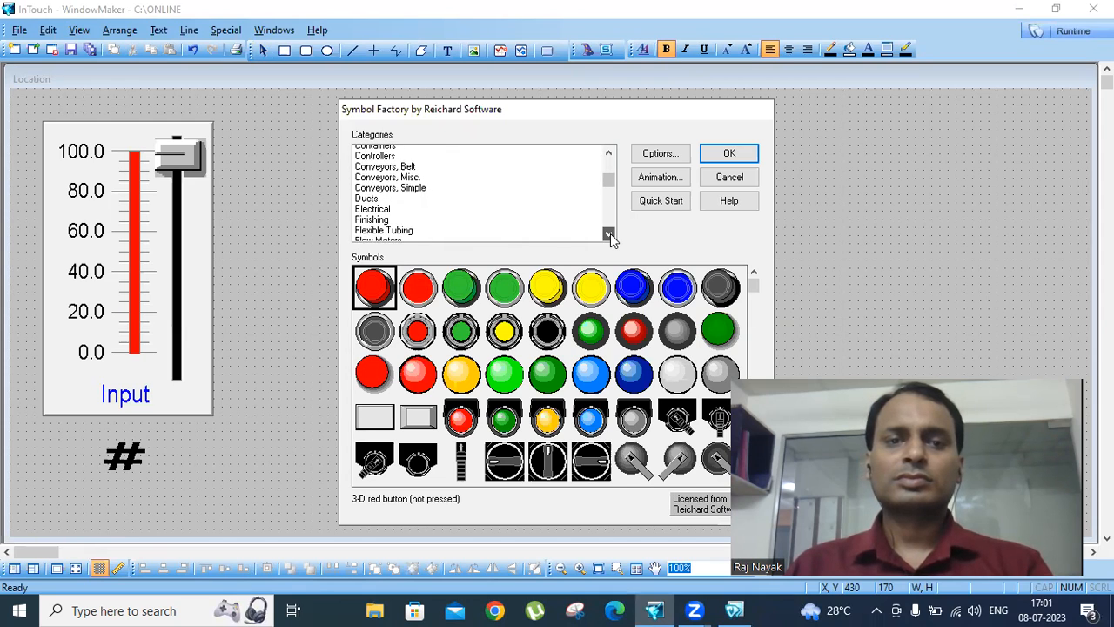
{"action": "left_click", "coordinate": [609, 235]}
{"action": "left_click", "coordinate": [609, 235]}
{"action": "left_click", "coordinate": [608, 235]}
{"action": "left_click", "coordinate": [609, 235]}
{"action": "left_click", "coordinate": [609, 235]}
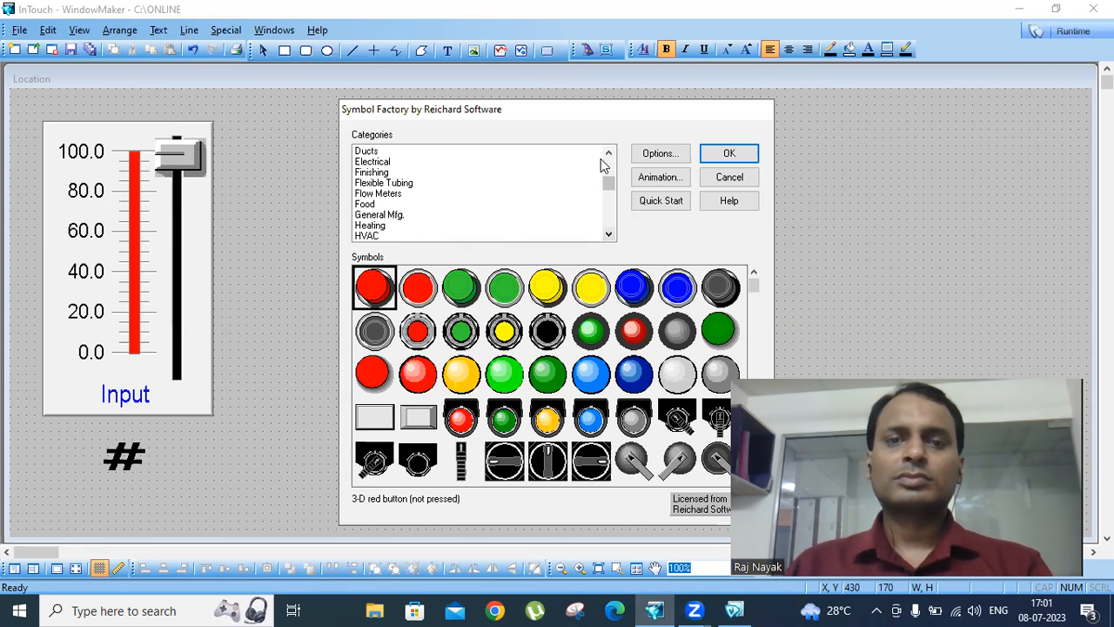
{"action": "left_click_drag", "start_coordinate": [607, 182], "coordinate": [606, 162]}
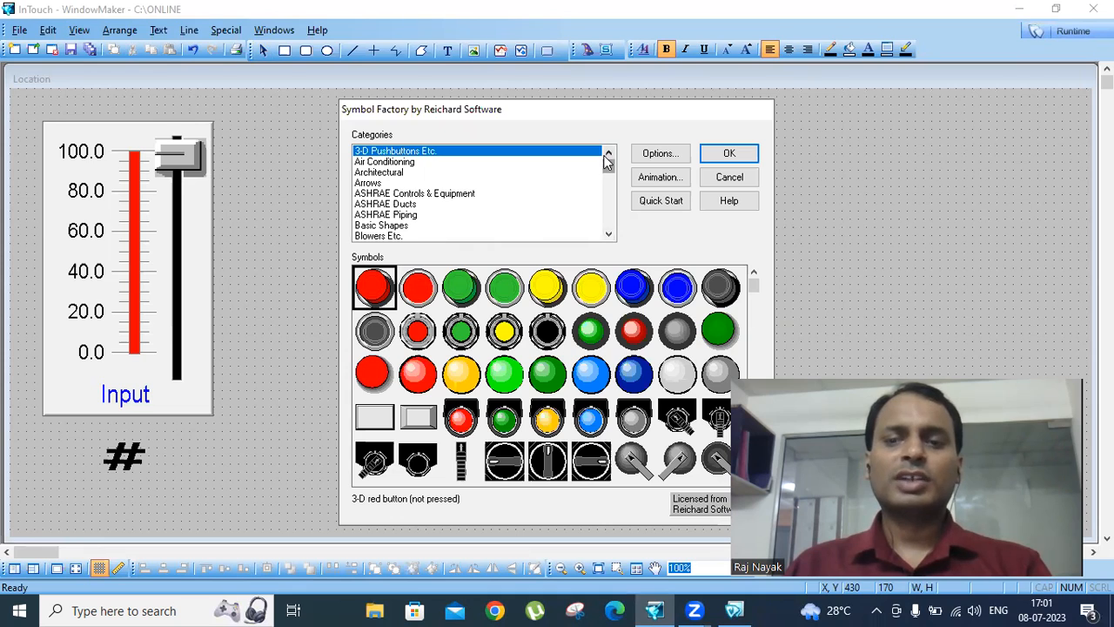
- Insert the Aggregate plant symbol from the Conveyors, Misc. category into the window
{"action": "left_click", "coordinate": [612, 233]}
{"action": "left_click", "coordinate": [612, 233]}
{"action": "left_click", "coordinate": [612, 233]}
{"action": "left_click", "coordinate": [611, 233]}
{"action": "left_click", "coordinate": [612, 233]}
{"action": "left_click", "coordinate": [612, 233]}
{"action": "left_click", "coordinate": [612, 234]}
{"action": "left_click", "coordinate": [612, 233]}
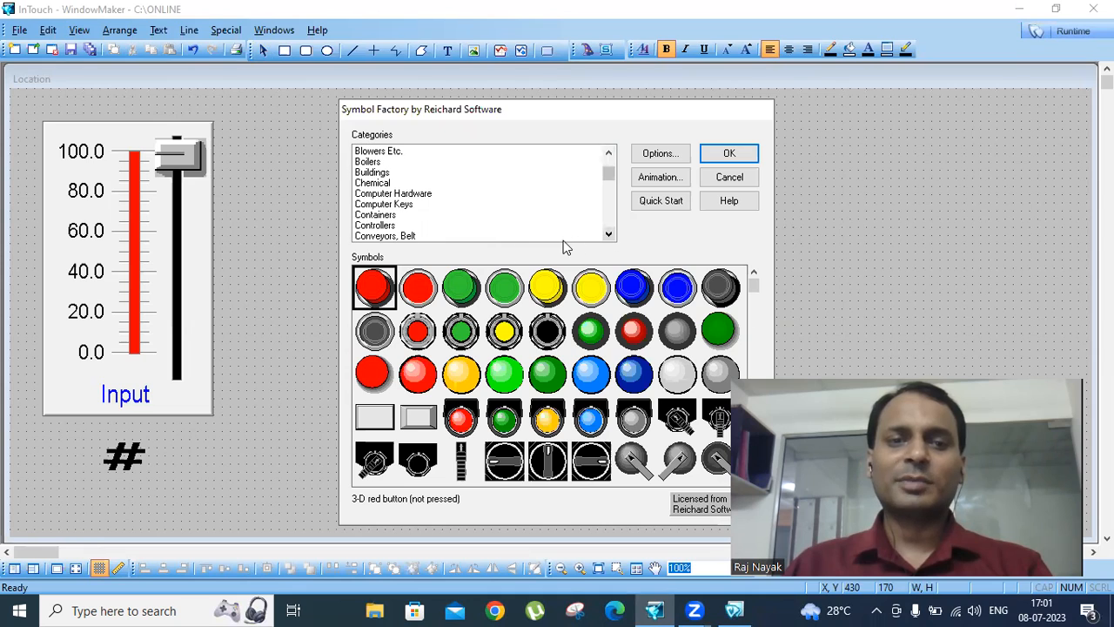
{"action": "left_click", "coordinate": [397, 237]}
{"action": "left_click", "coordinate": [609, 233]}
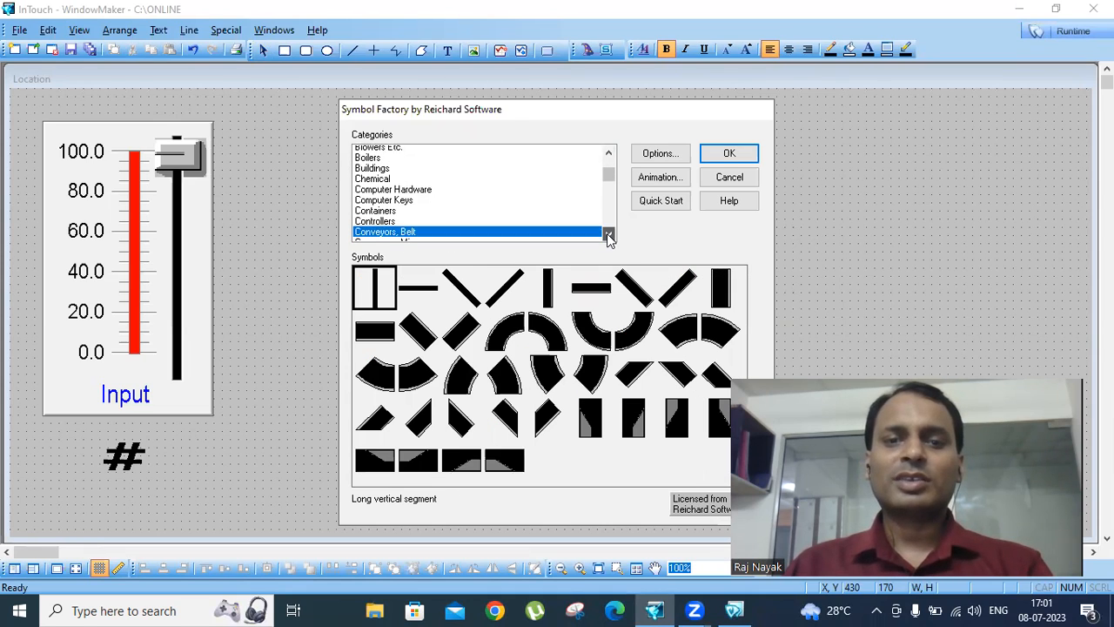
{"action": "left_click", "coordinate": [608, 233]}
{"action": "left_click", "coordinate": [402, 225]}
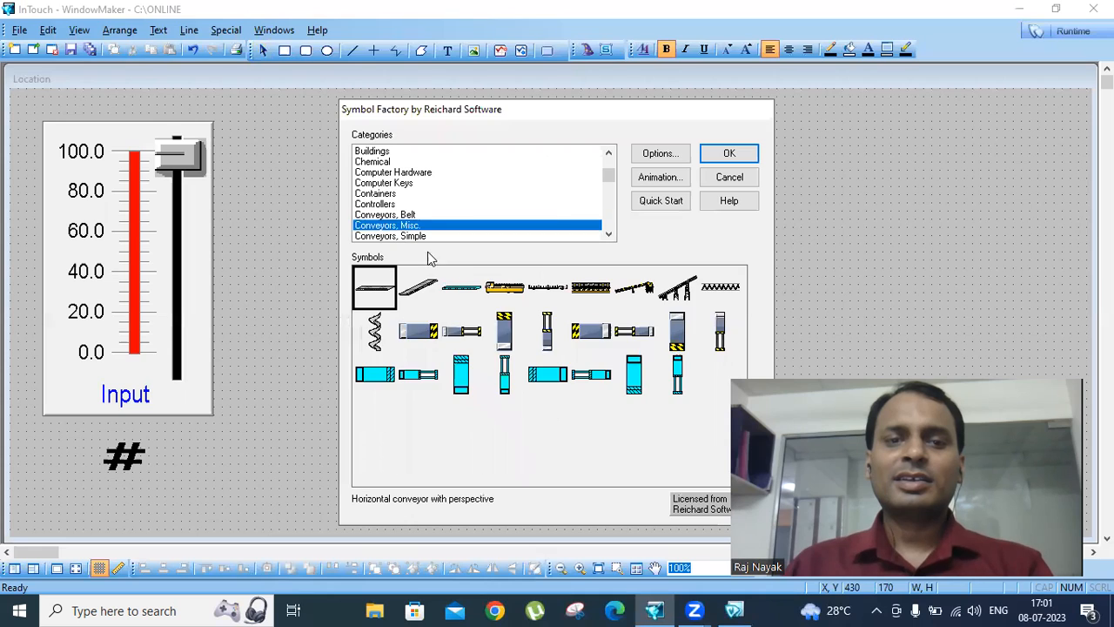
{"action": "left_click", "coordinate": [638, 291]}
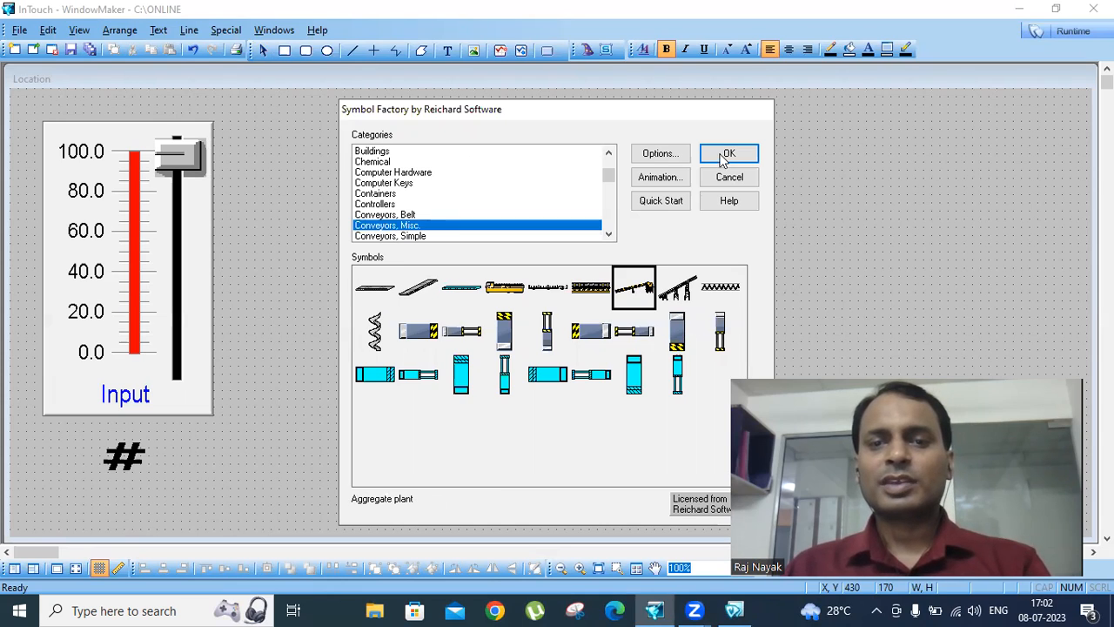
{"action": "left_click", "coordinate": [724, 156]}
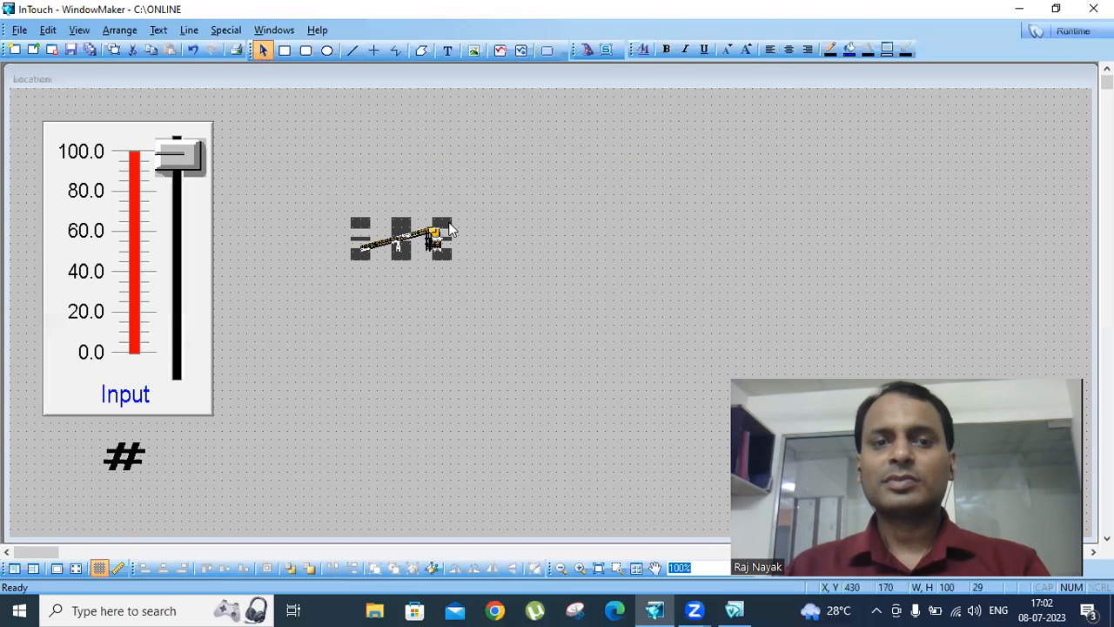
- Enlarge the aggregate plant to about 362 by 105 and move it to about X 670, Y 150
{"action": "left_click_drag", "start_coordinate": [450, 229], "coordinate": [614, 121]}
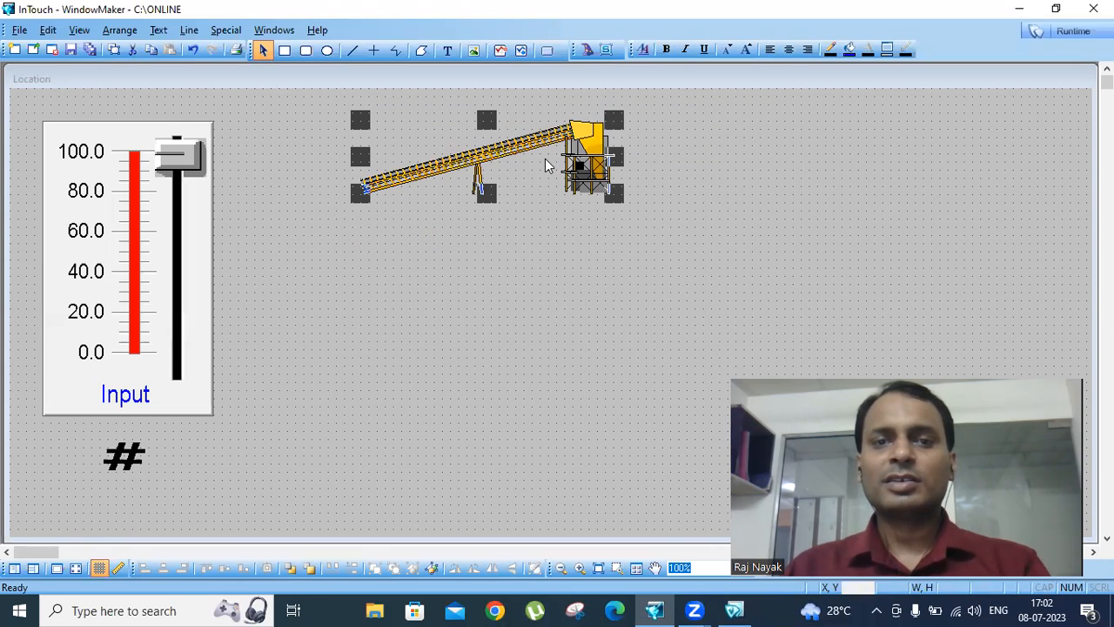
{"action": "left_click_drag", "start_coordinate": [577, 166], "coordinate": [788, 175]}
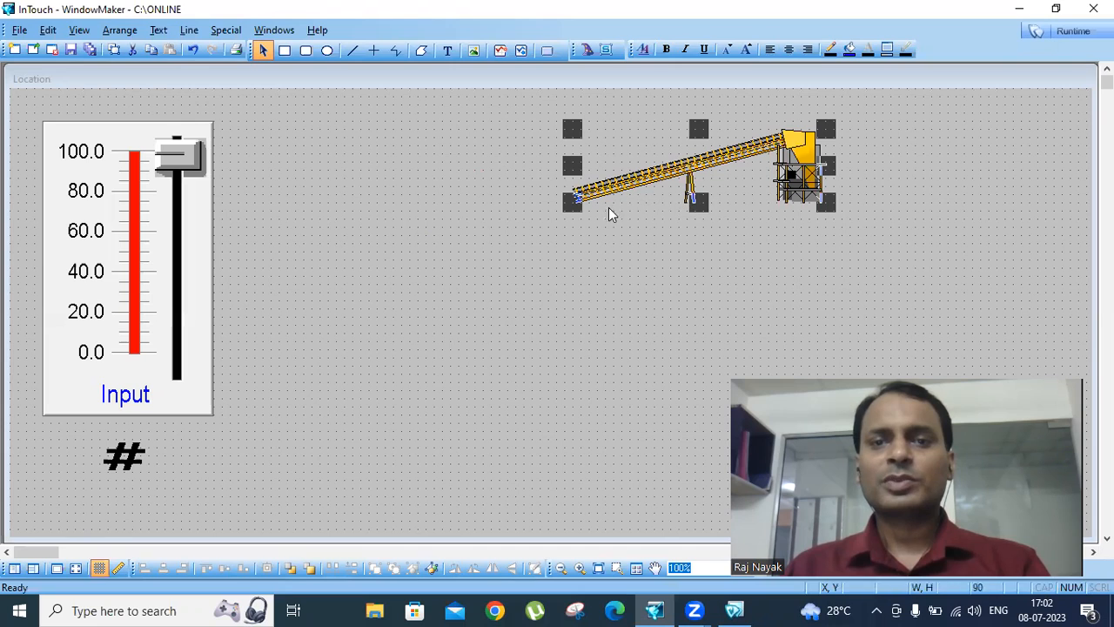
{"action": "left_click_drag", "start_coordinate": [574, 209], "coordinate": [533, 328]}
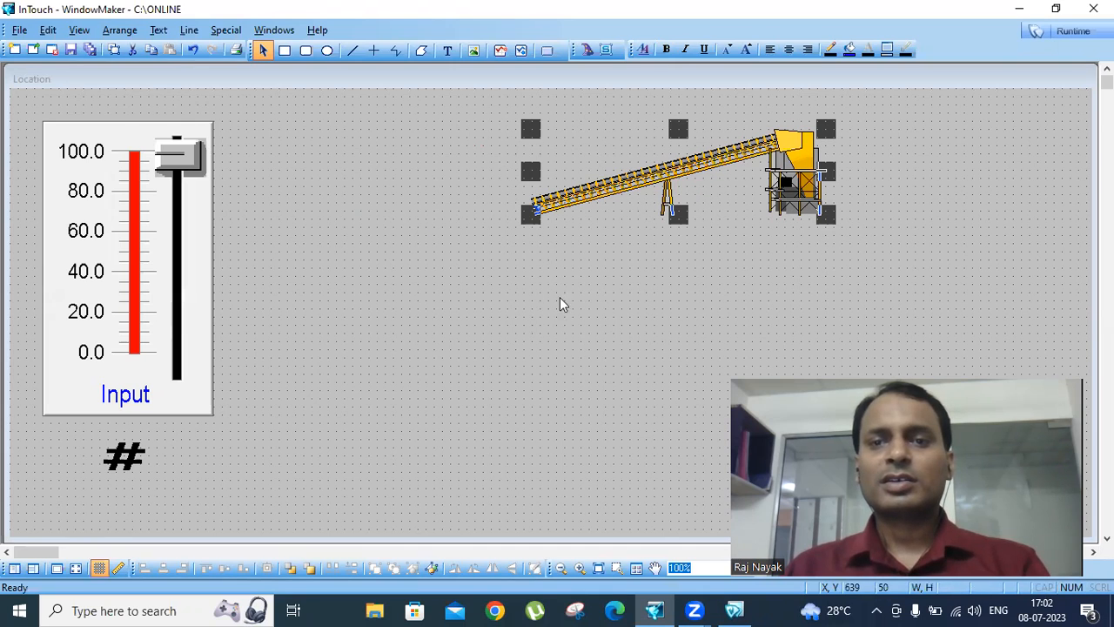
{"action": "left_click_drag", "start_coordinate": [719, 178], "coordinate": [712, 270]}
- Break the aggregate plant's cell, flip it horizontally and place it beside the Input slider at X 350, Y 110
{"action": "left_click", "coordinate": [925, 171]}
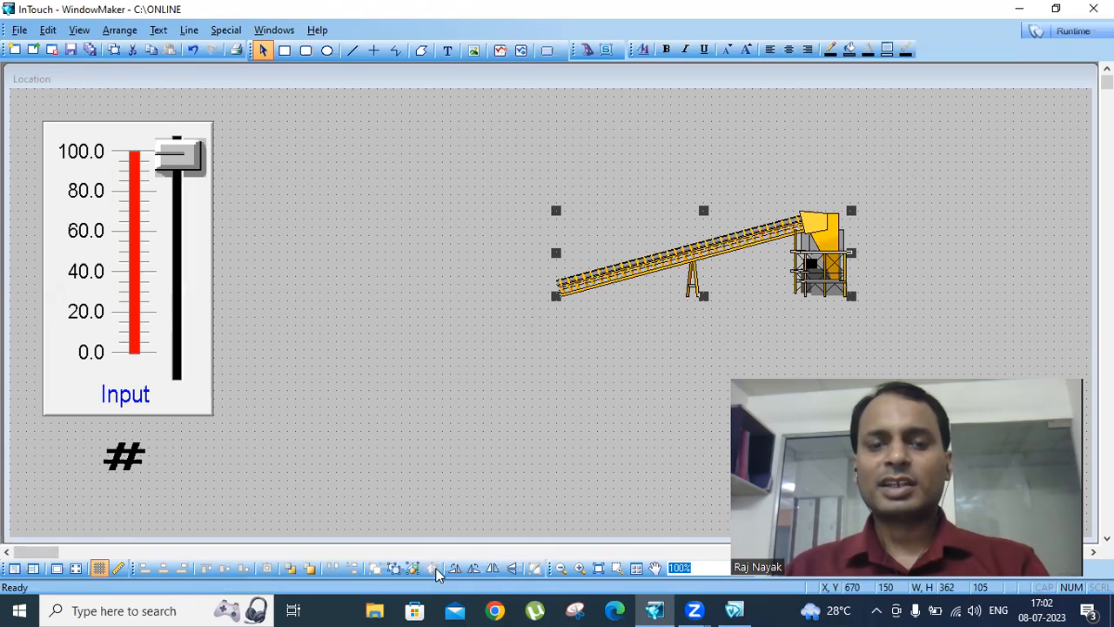
{"action": "left_click", "coordinate": [493, 569]}
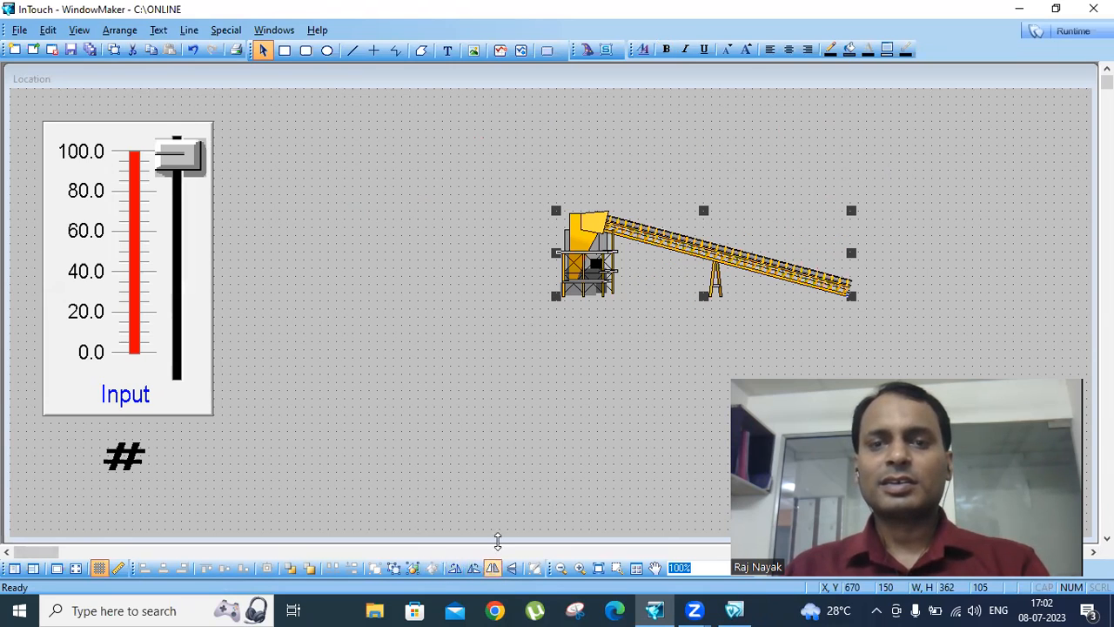
{"action": "left_click_drag", "start_coordinate": [688, 237], "coordinate": [429, 210]}
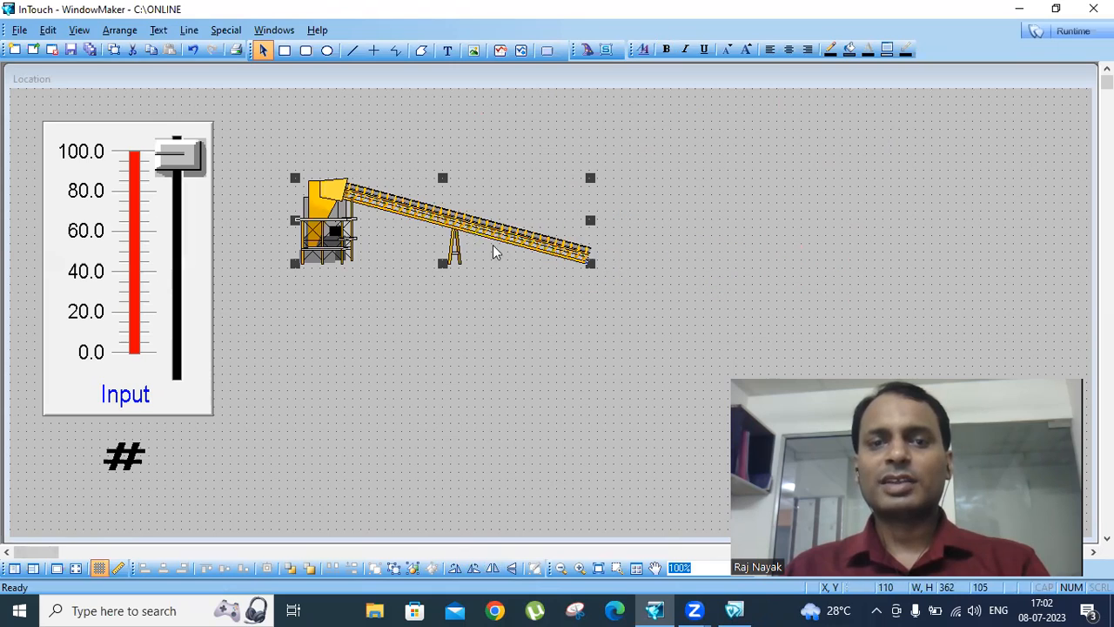
{"action": "left_click", "coordinate": [667, 220]}
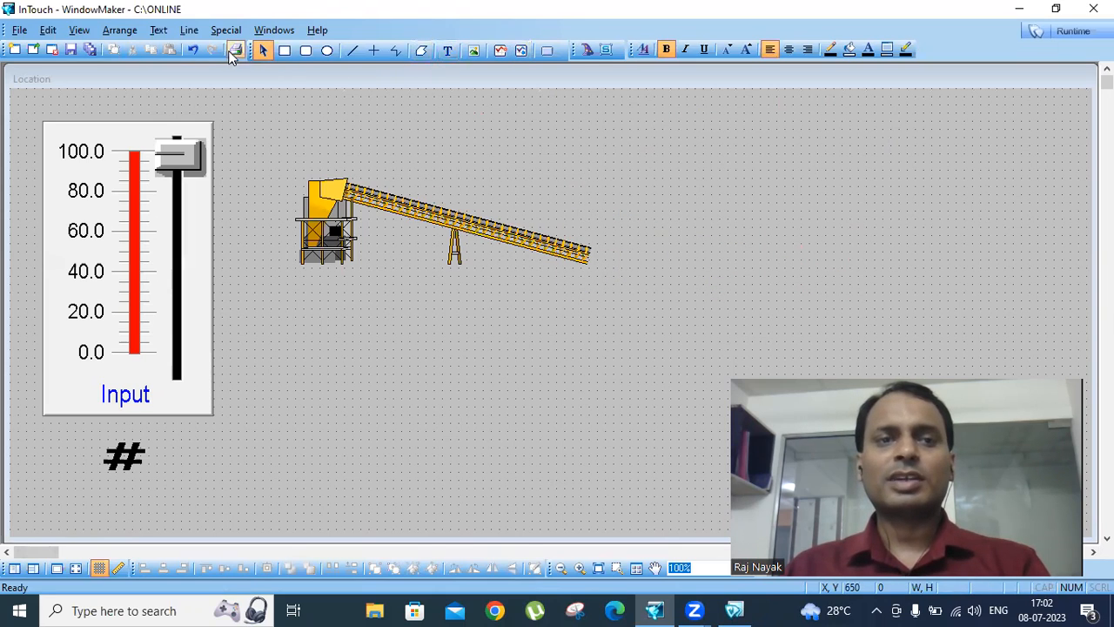
- Insert the Horizontal conveyor segment from Symbol Factory's Conveyors, Misc. category below the aggregate plant
{"action": "left_click", "coordinate": [589, 50]}
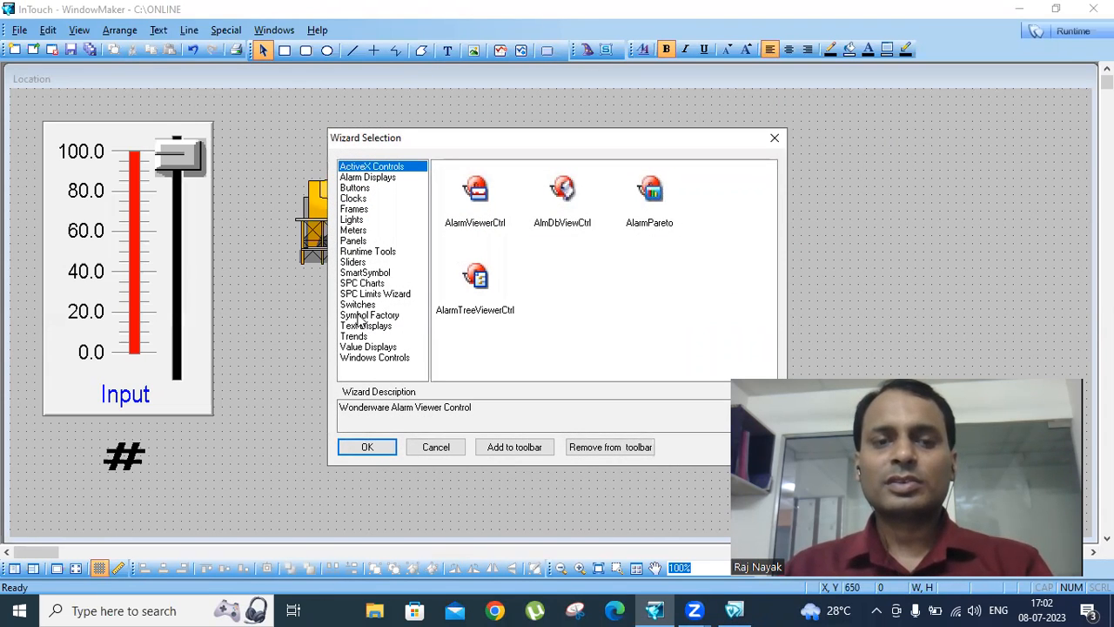
{"action": "left_click", "coordinate": [358, 315]}
{"action": "left_click", "coordinate": [477, 209]}
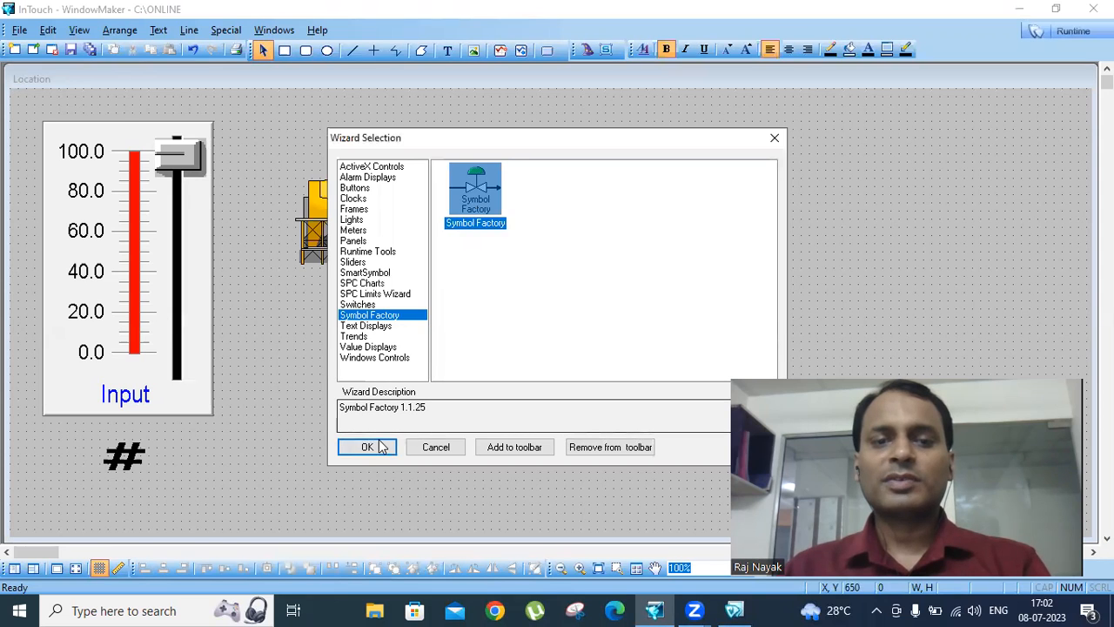
{"action": "left_click", "coordinate": [381, 446]}
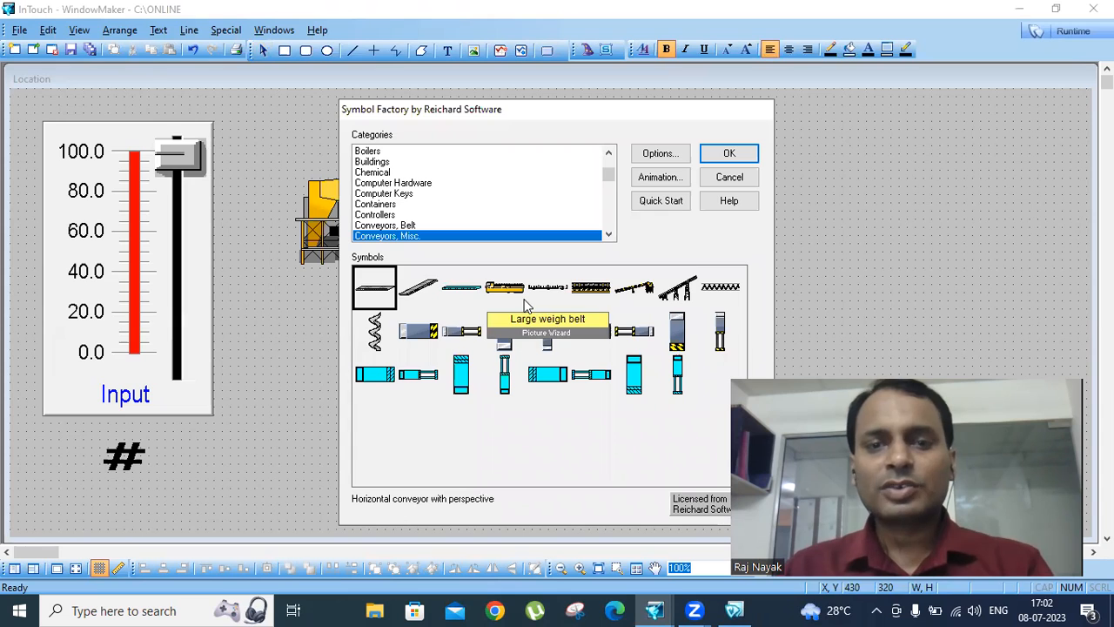
{"action": "left_click", "coordinate": [583, 294]}
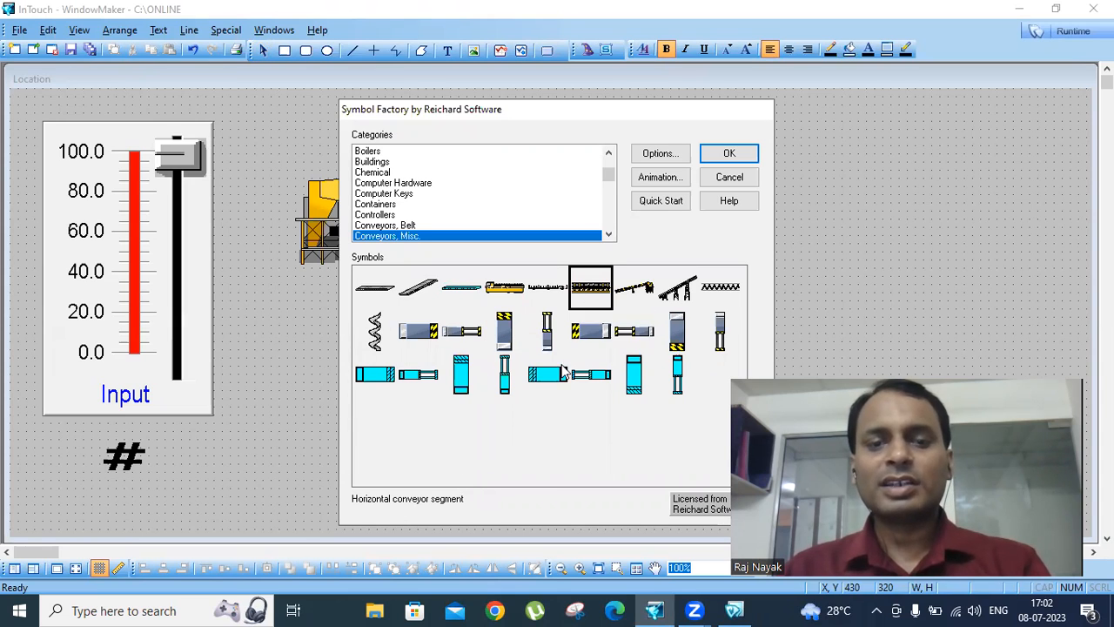
{"action": "left_click", "coordinate": [729, 153]}
{"action": "left_click", "coordinate": [418, 362]}
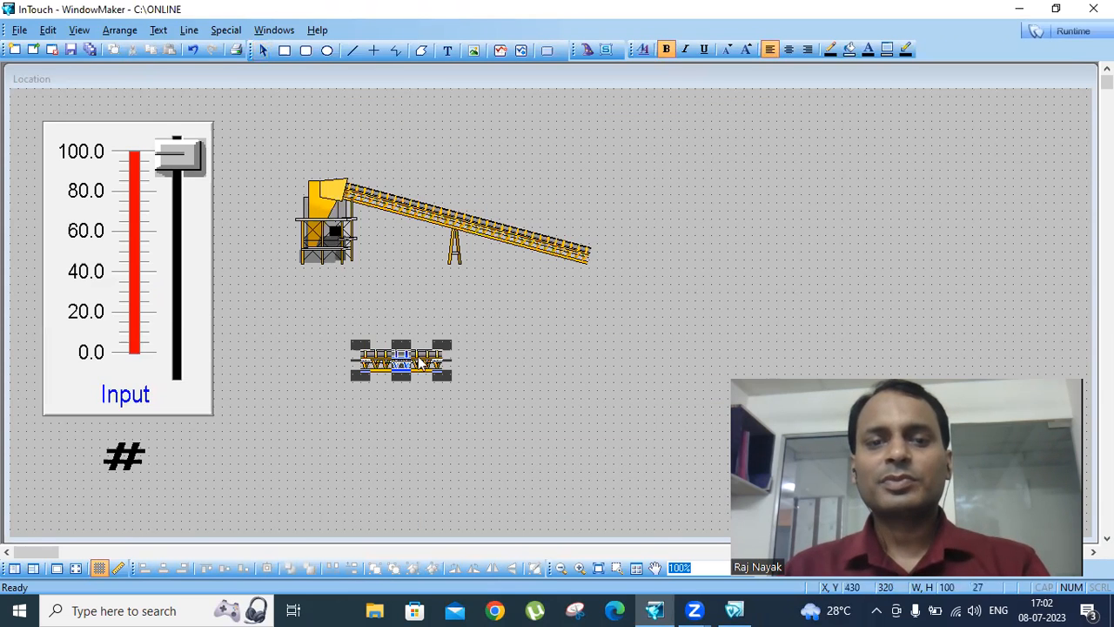
- Enlarge the horizontal conveyor segment to about 361 by 101 and join it to the sloped conveyor's lower end at X 710, Y 200
{"action": "left_click_drag", "start_coordinate": [442, 377], "coordinate": [663, 441]}
{"action": "left_click_drag", "start_coordinate": [503, 392], "coordinate": [729, 296]}
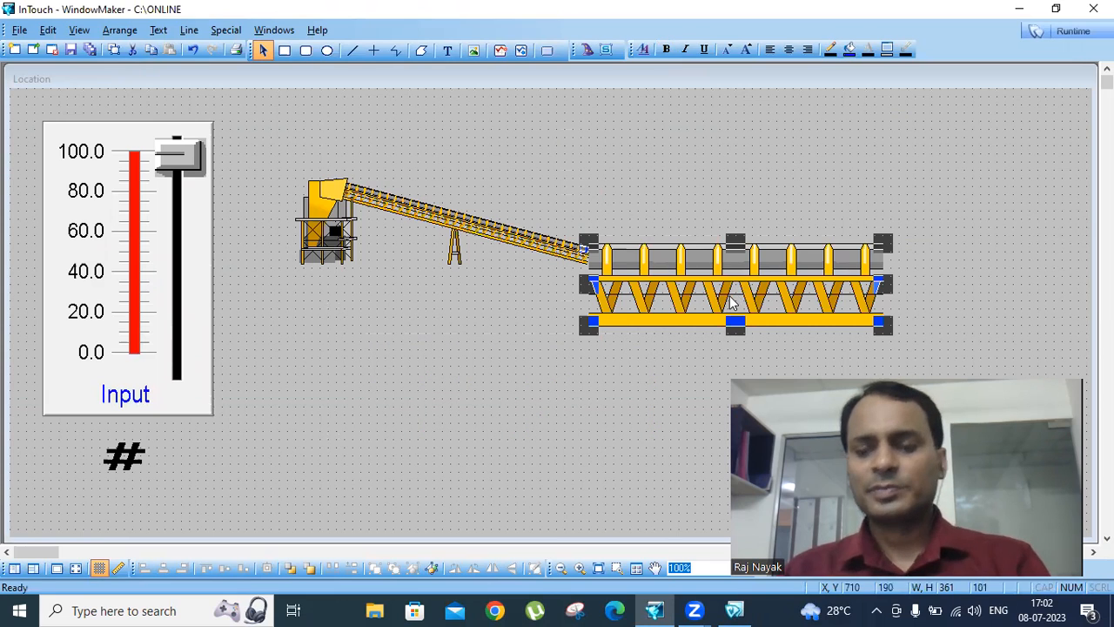
{"action": "left_click", "coordinate": [469, 336]}
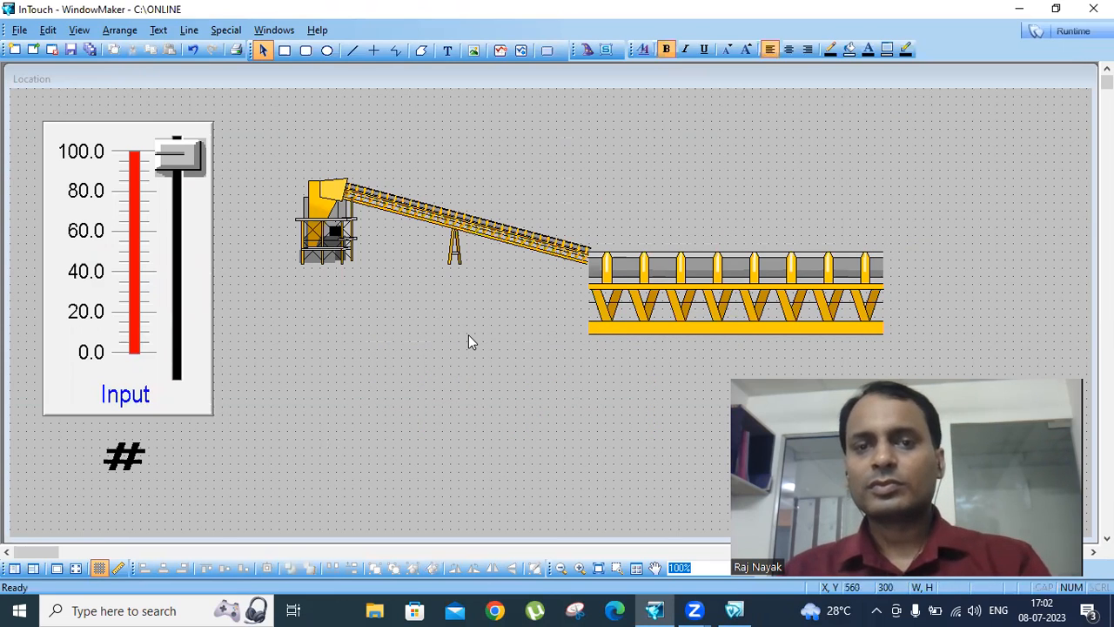
{"action": "left_click", "coordinate": [656, 285]}
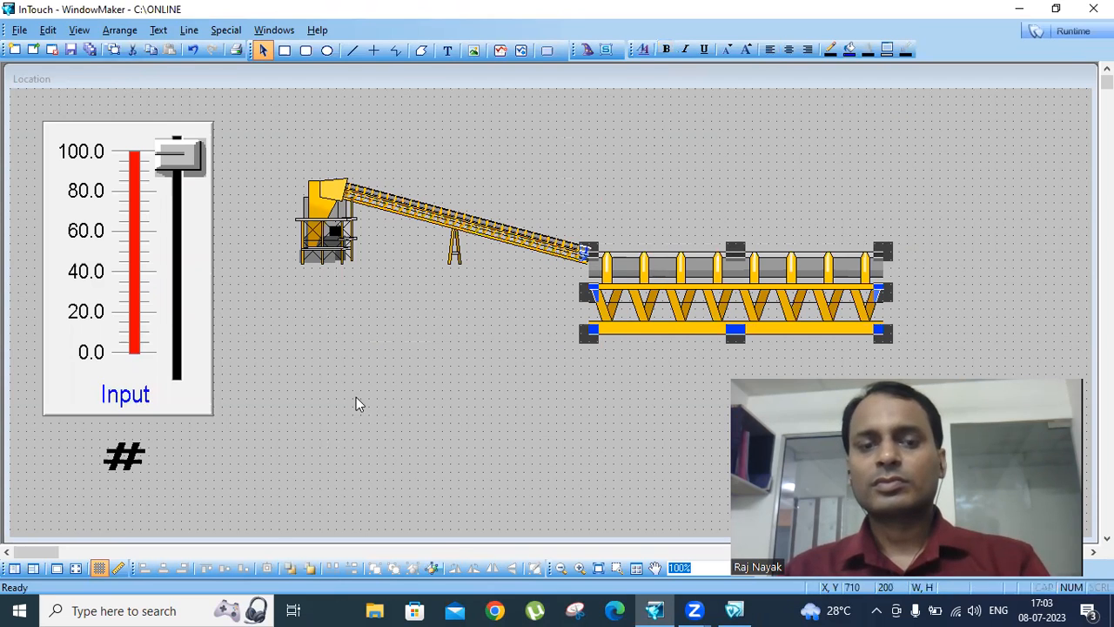
{"action": "left_click", "coordinate": [263, 527]}
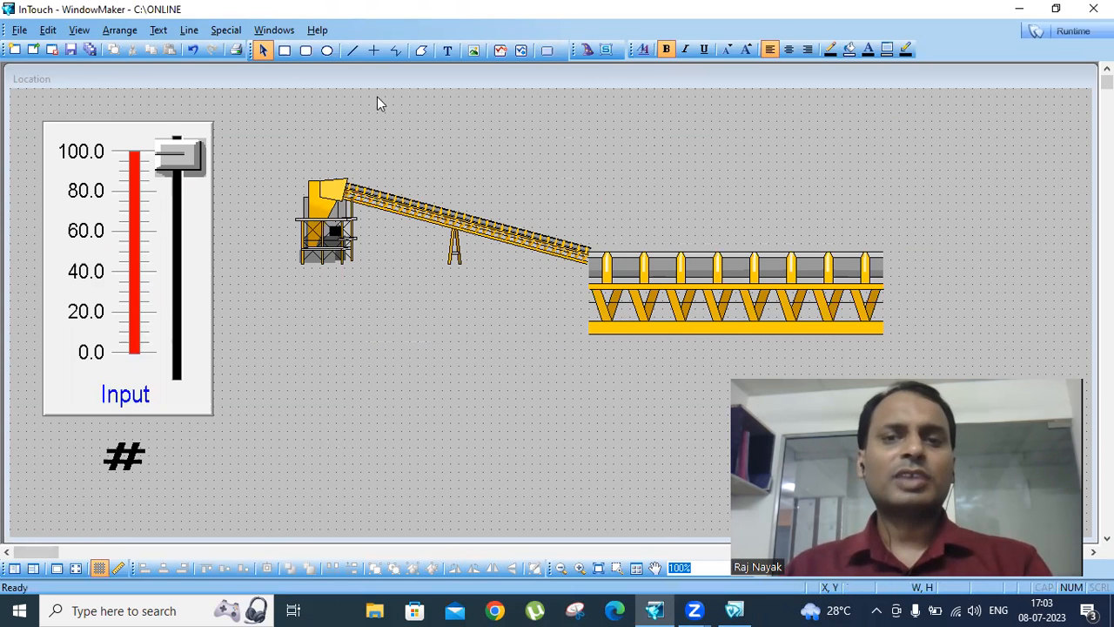
- Insert the Crate 1 symbol from Symbol Factory's Containers category and place it on the sloped conveyor's upper end at X 410, Y 30
{"action": "left_click", "coordinate": [585, 50]}
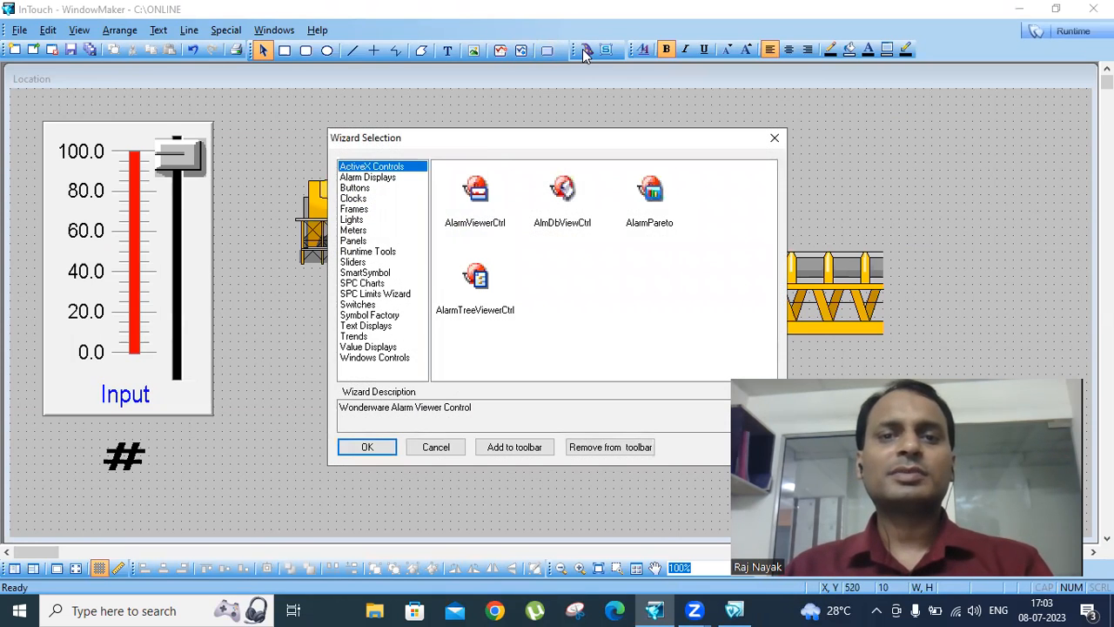
{"action": "left_click", "coordinate": [364, 316]}
{"action": "left_click", "coordinate": [484, 207]}
{"action": "left_click", "coordinate": [368, 447]}
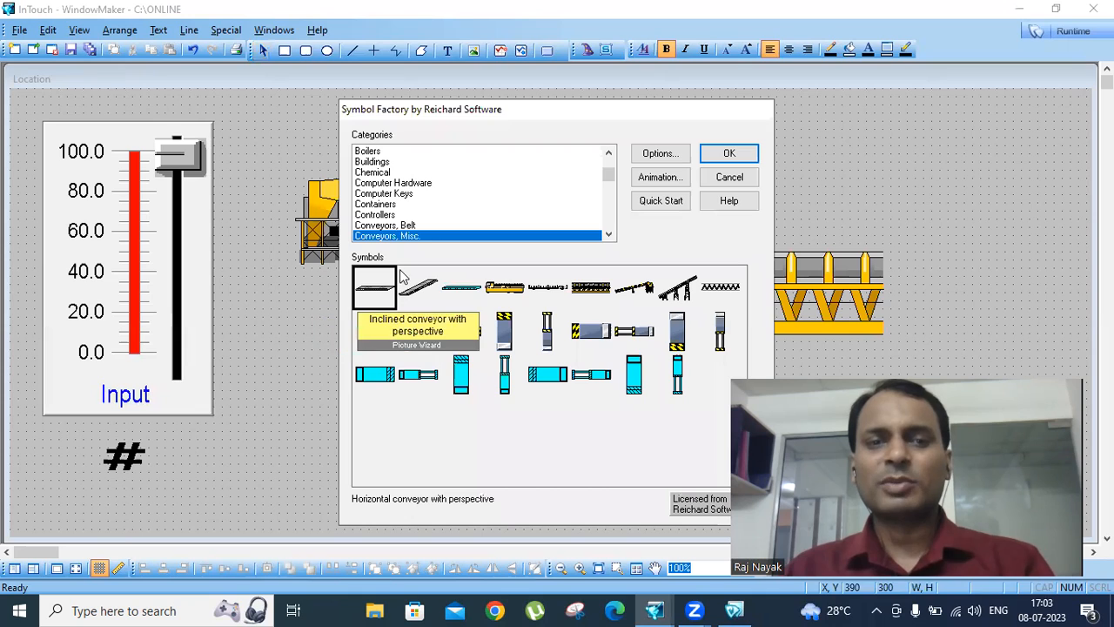
{"action": "left_click", "coordinate": [608, 235]}
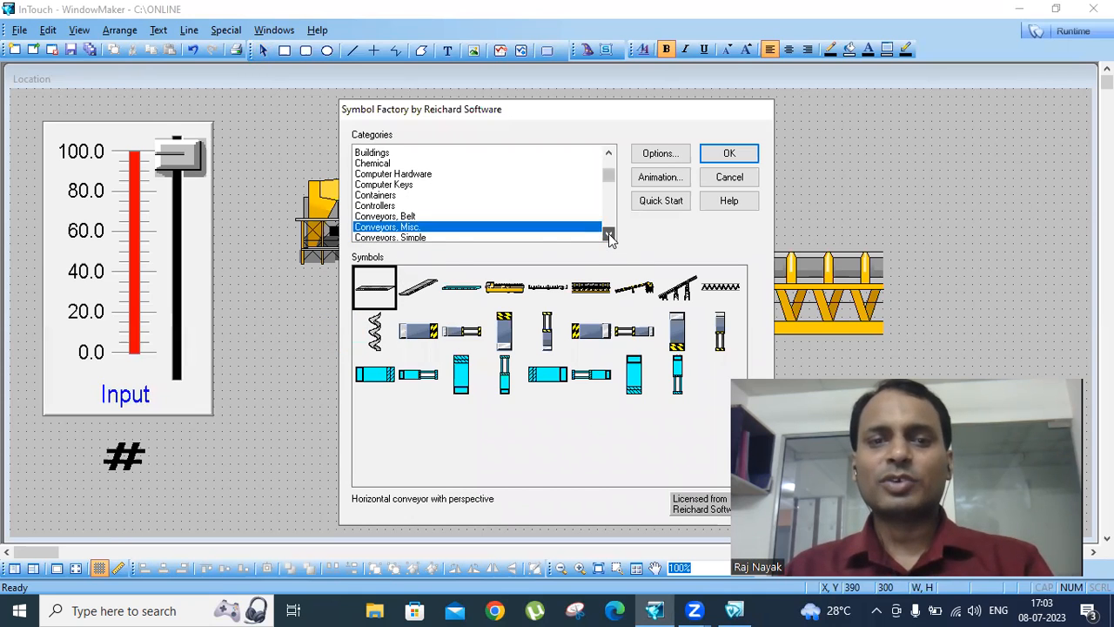
{"action": "left_click", "coordinate": [609, 235]}
{"action": "left_click", "coordinate": [418, 226]}
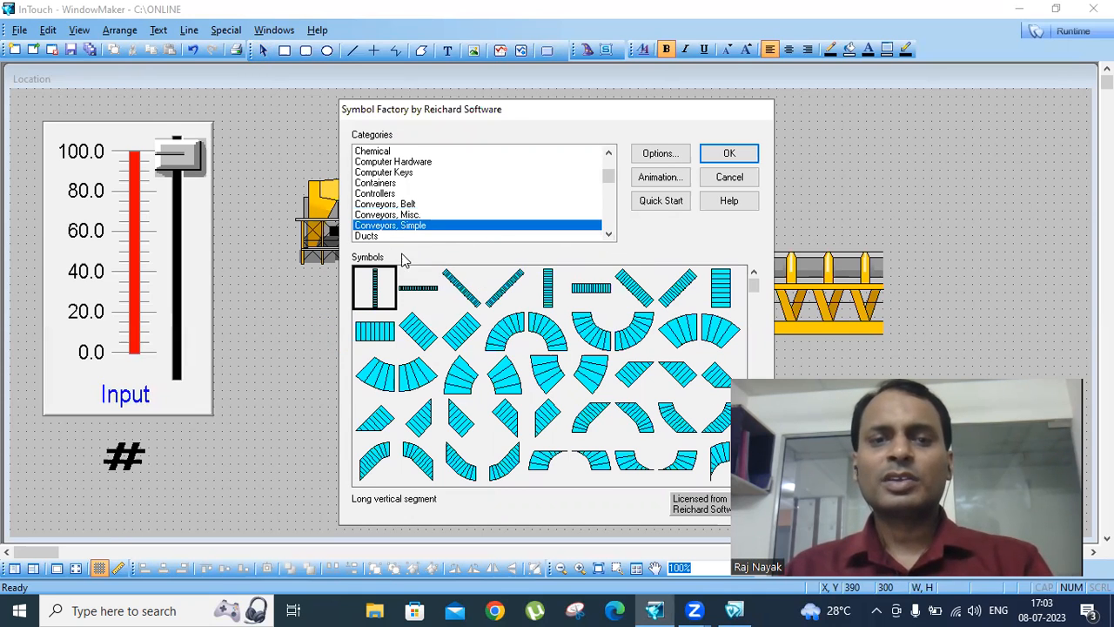
{"action": "left_click", "coordinate": [386, 184]}
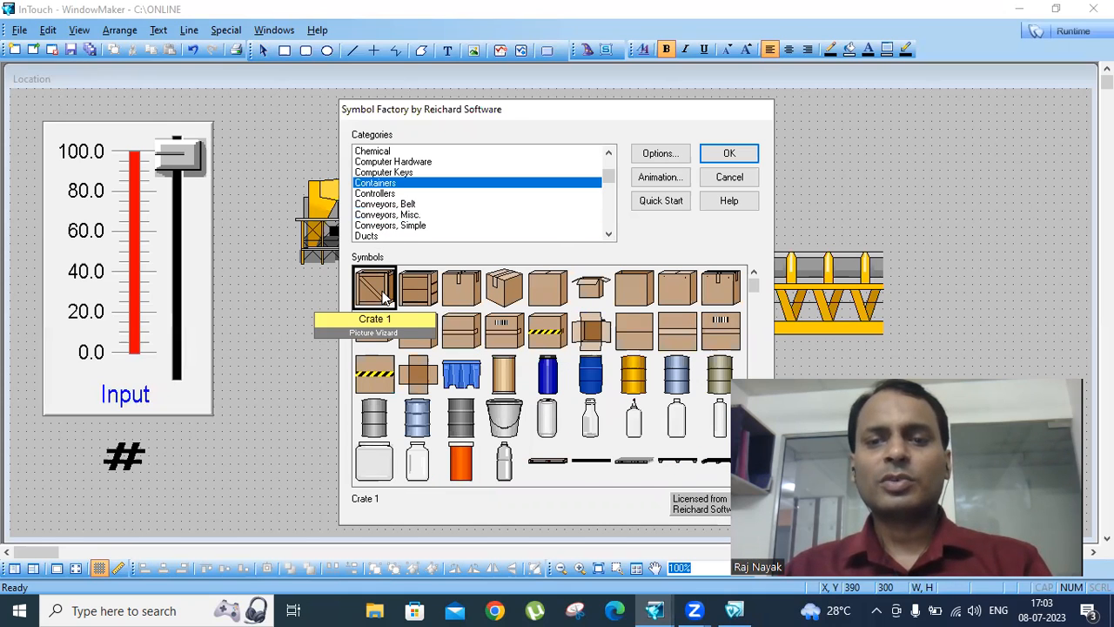
{"action": "left_click", "coordinate": [718, 154]}
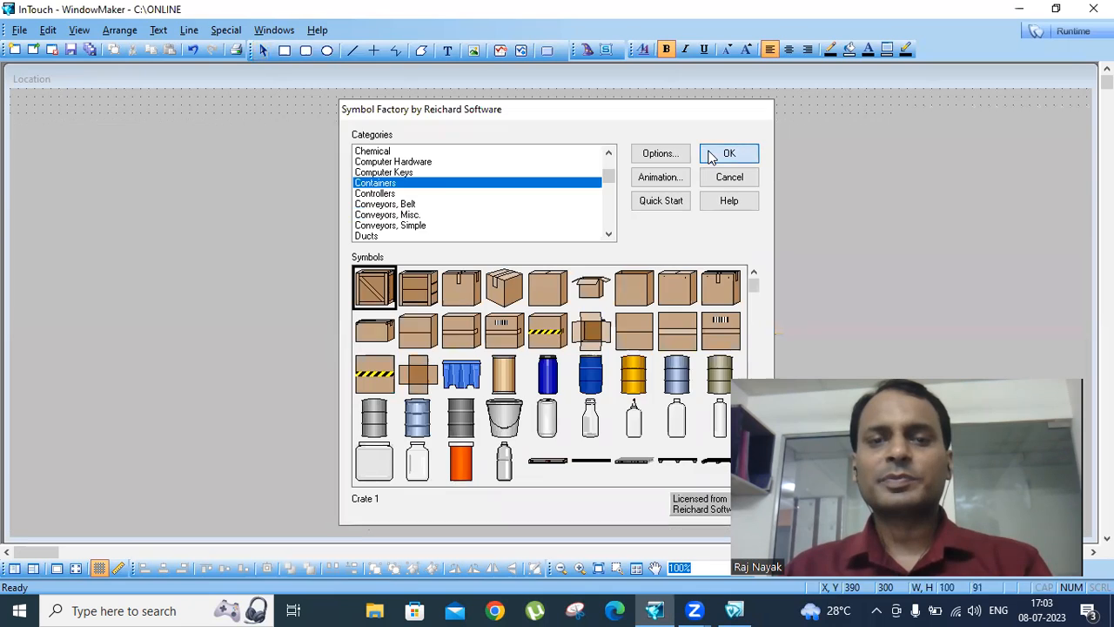
{"action": "left_click_drag", "start_coordinate": [375, 370], "coordinate": [395, 151]}
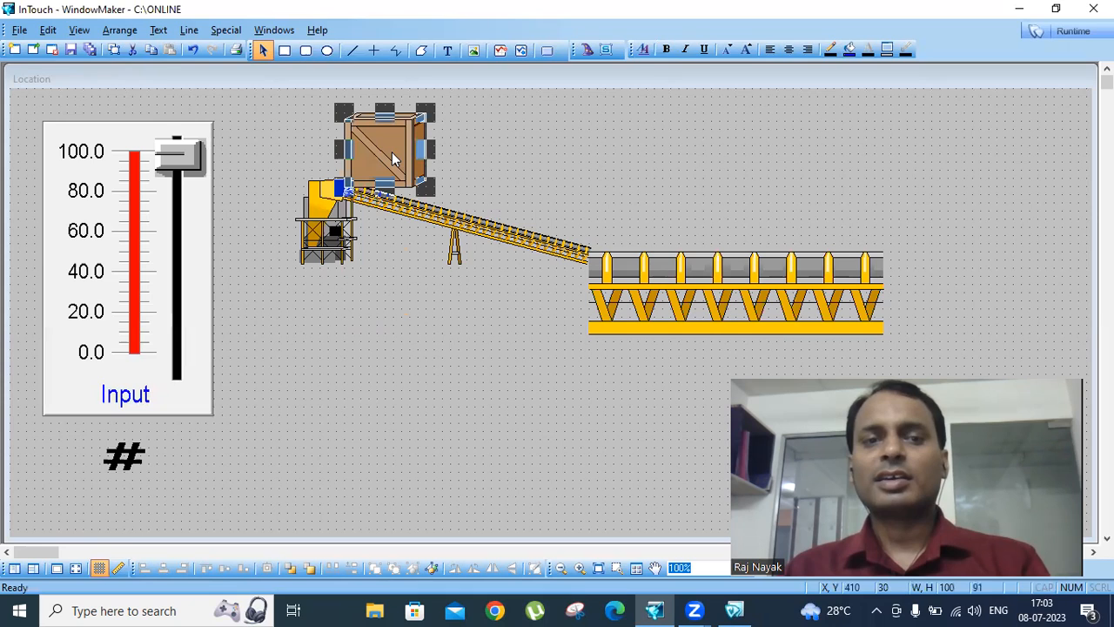
- Raise the crate to Y 20, duplicate it and place the copy at the start of the horizontal conveyor at X 710, Y 110
{"action": "key", "text": "Up"}
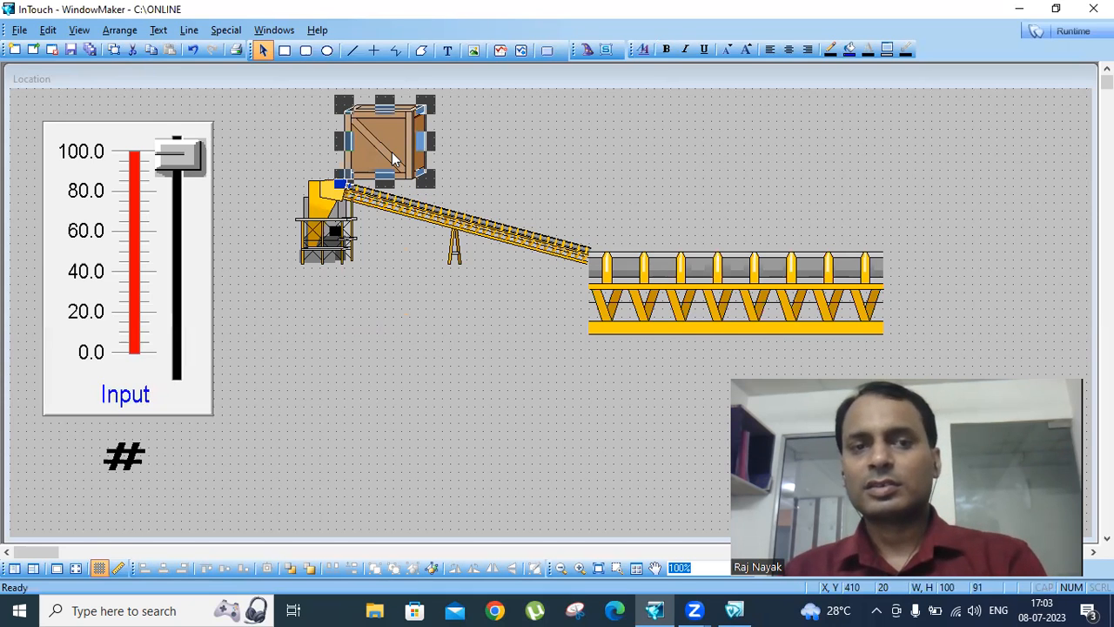
{"action": "right_click", "coordinate": [391, 152]}
{"action": "left_click", "coordinate": [416, 182]}
{"action": "left_click_drag", "start_coordinate": [423, 168], "coordinate": [629, 216]}
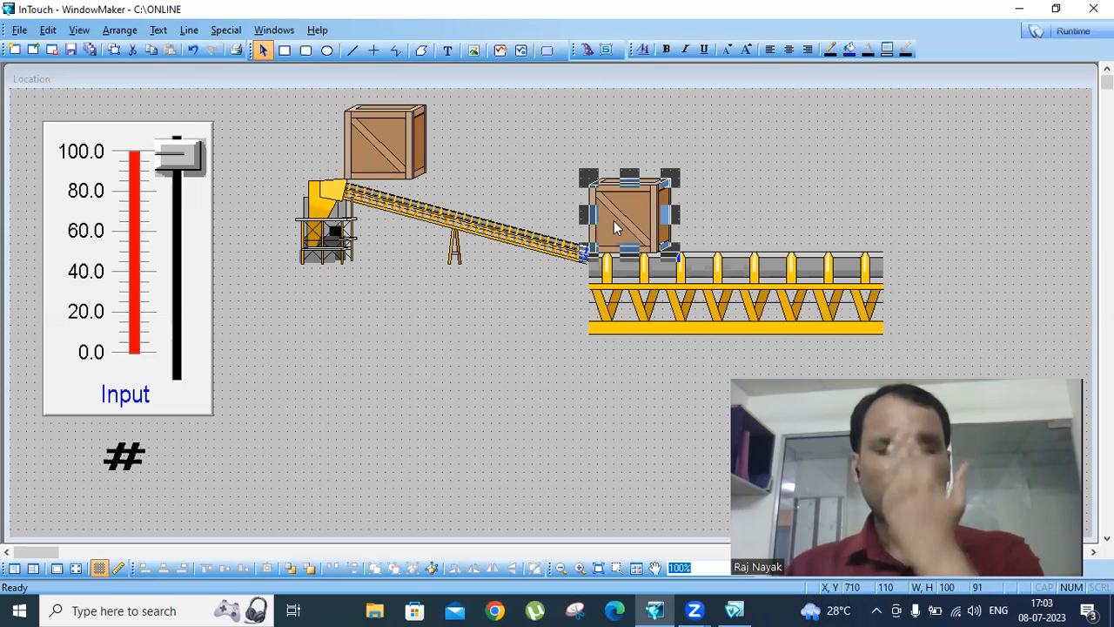
- Duplicate the second crate and place the copy at the far end of the horizontal conveyor at X 990, Y 110
{"action": "right_click", "coordinate": [614, 220]}
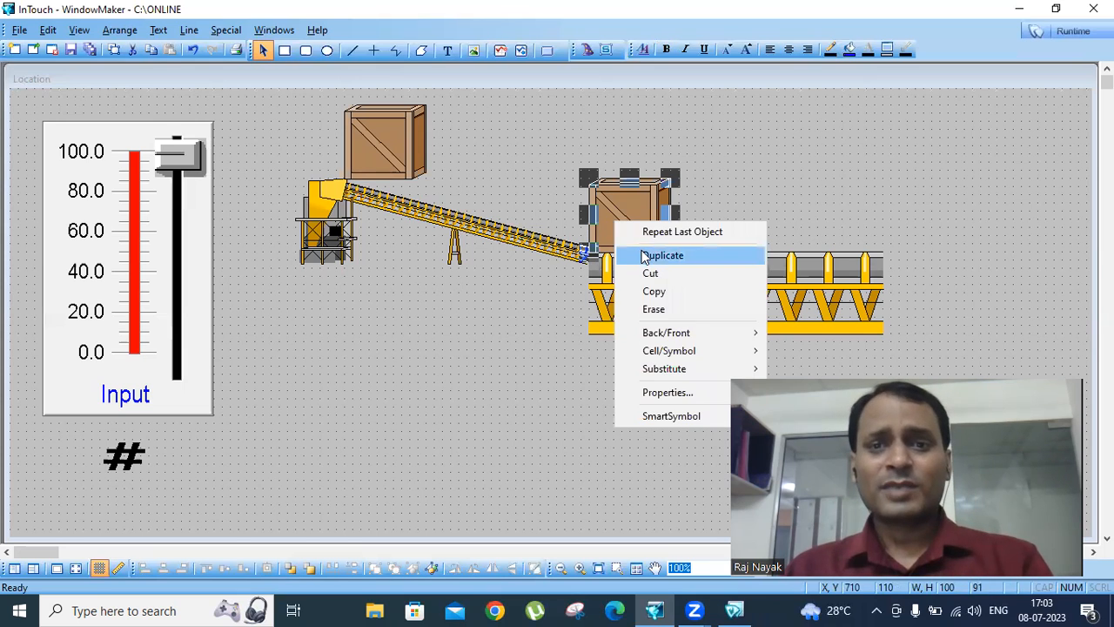
{"action": "left_click", "coordinate": [646, 255]}
{"action": "left_click_drag", "start_coordinate": [847, 259], "coordinate": [845, 214]}
{"action": "left_click", "coordinate": [890, 275]}
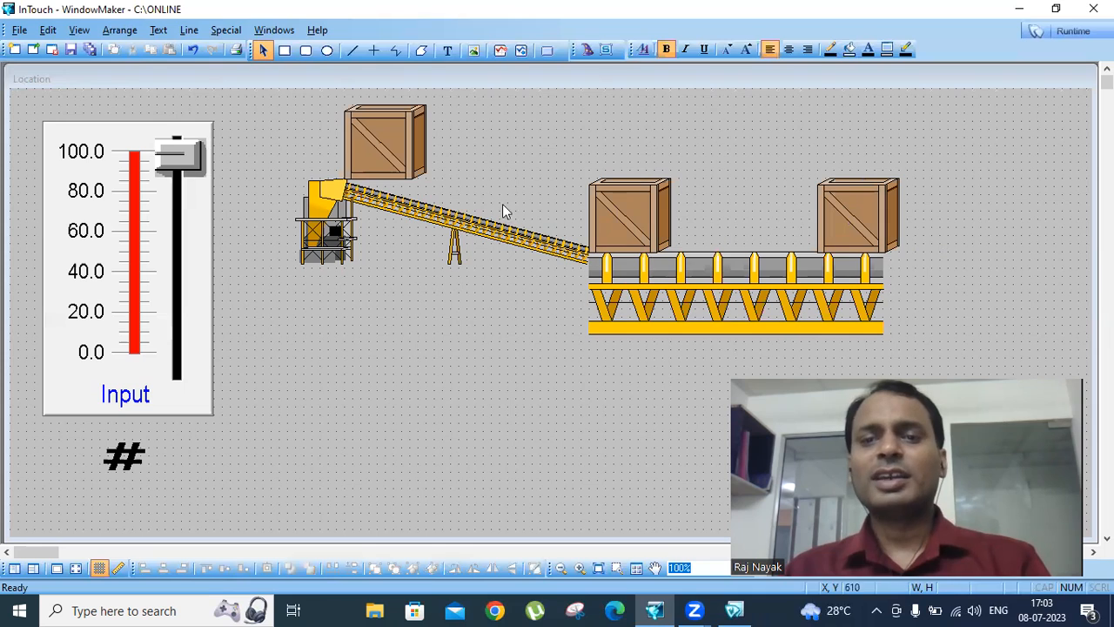
- Break the cell of each of the three crates on the conveyors
{"action": "left_click", "coordinate": [404, 152]}
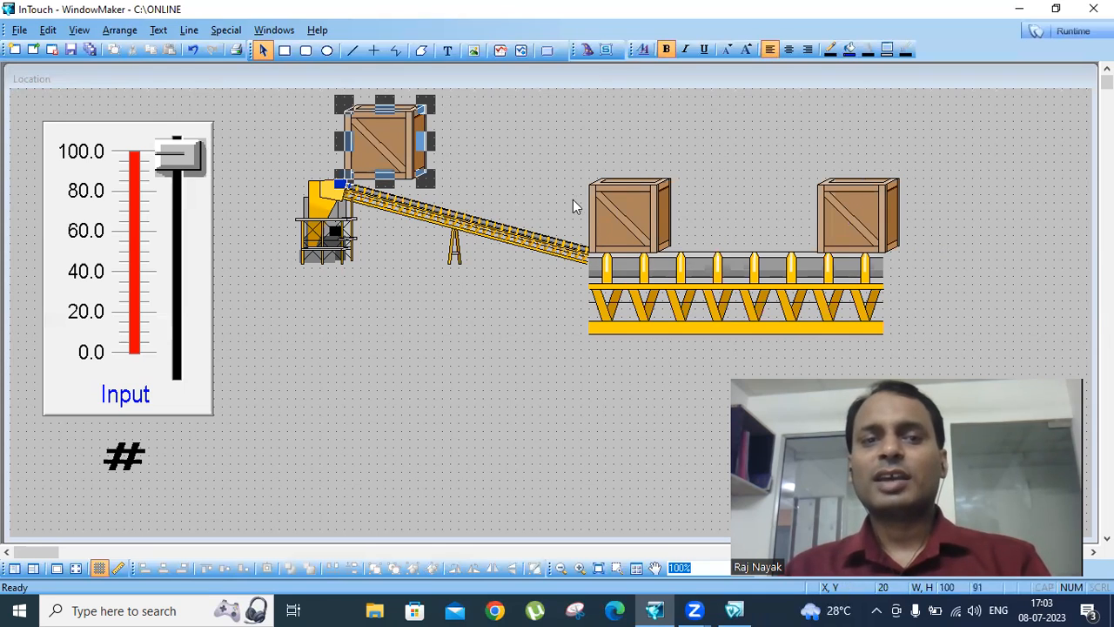
{"action": "left_click", "coordinate": [647, 202]}
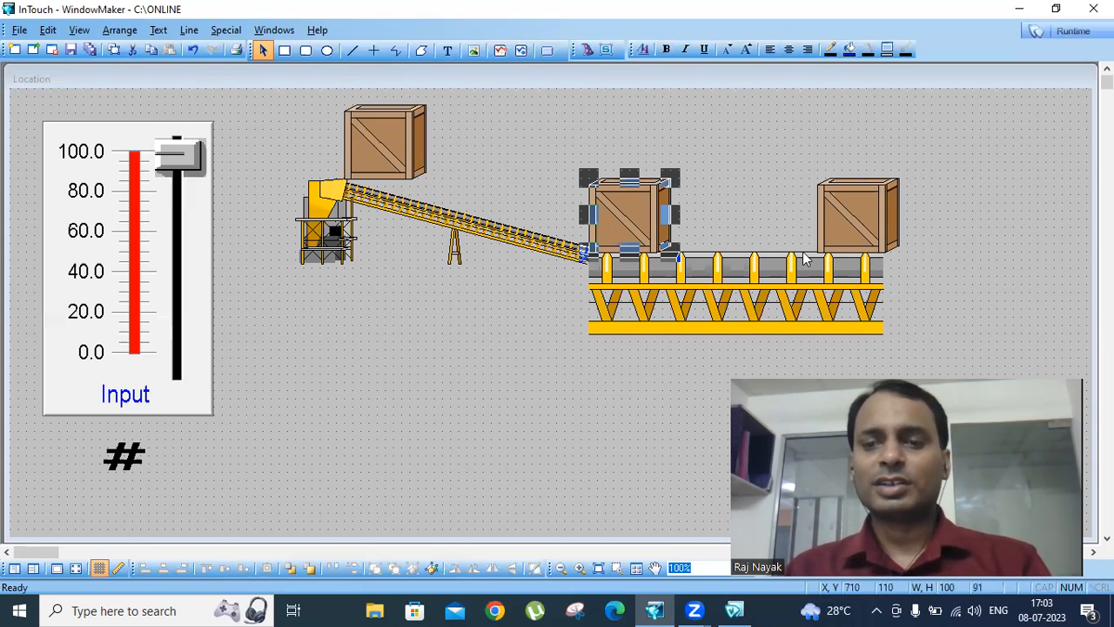
{"action": "left_click", "coordinate": [1003, 235]}
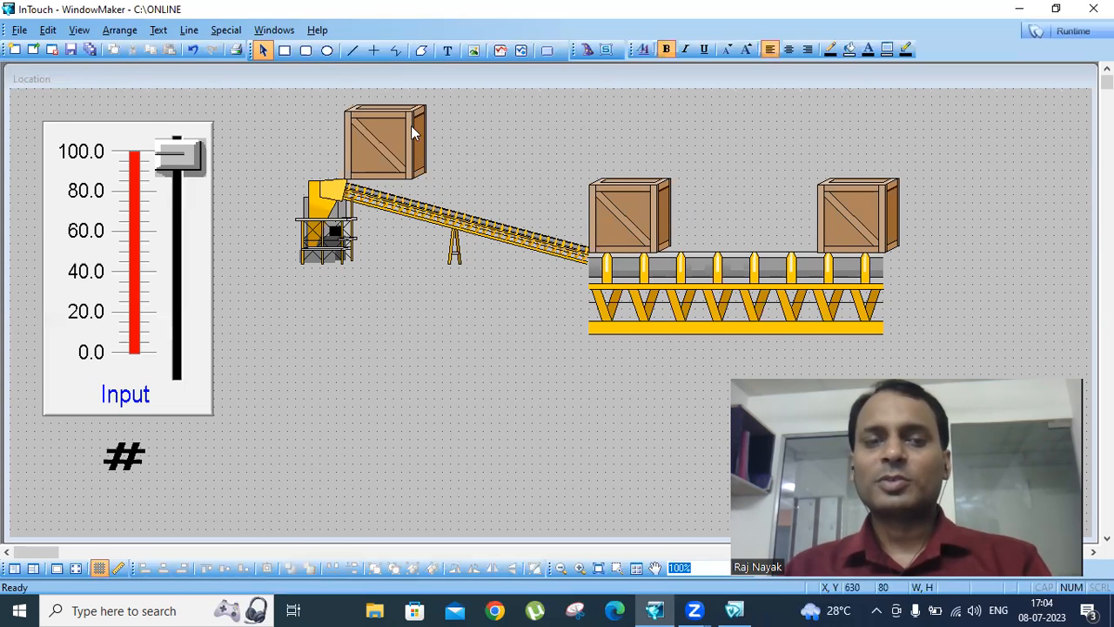
{"action": "left_click", "coordinate": [389, 132]}
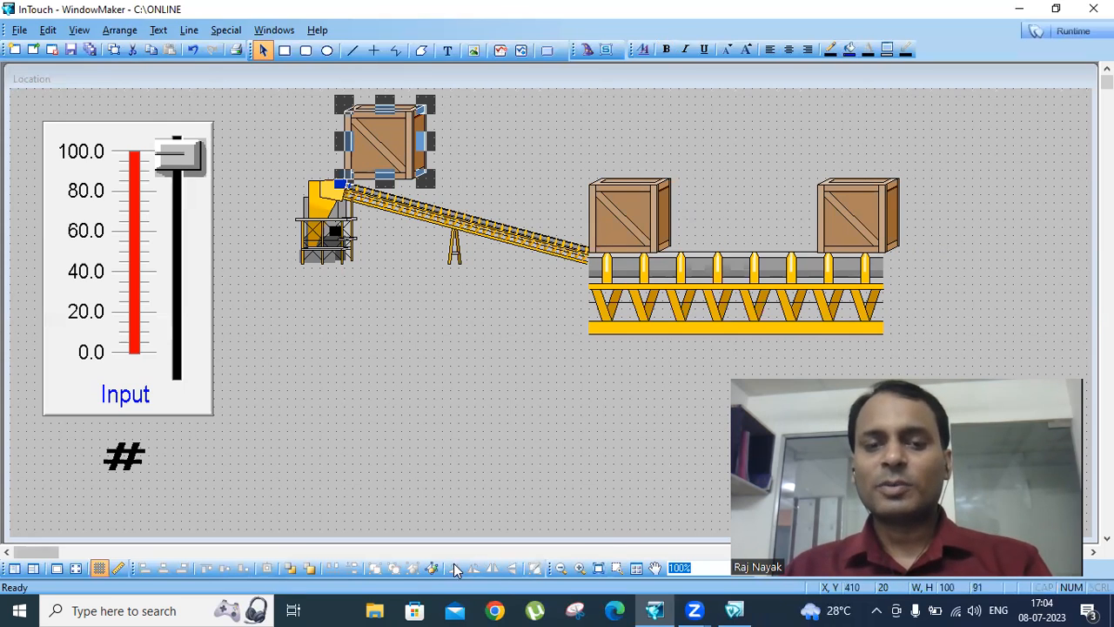
{"action": "left_click", "coordinate": [607, 237]}
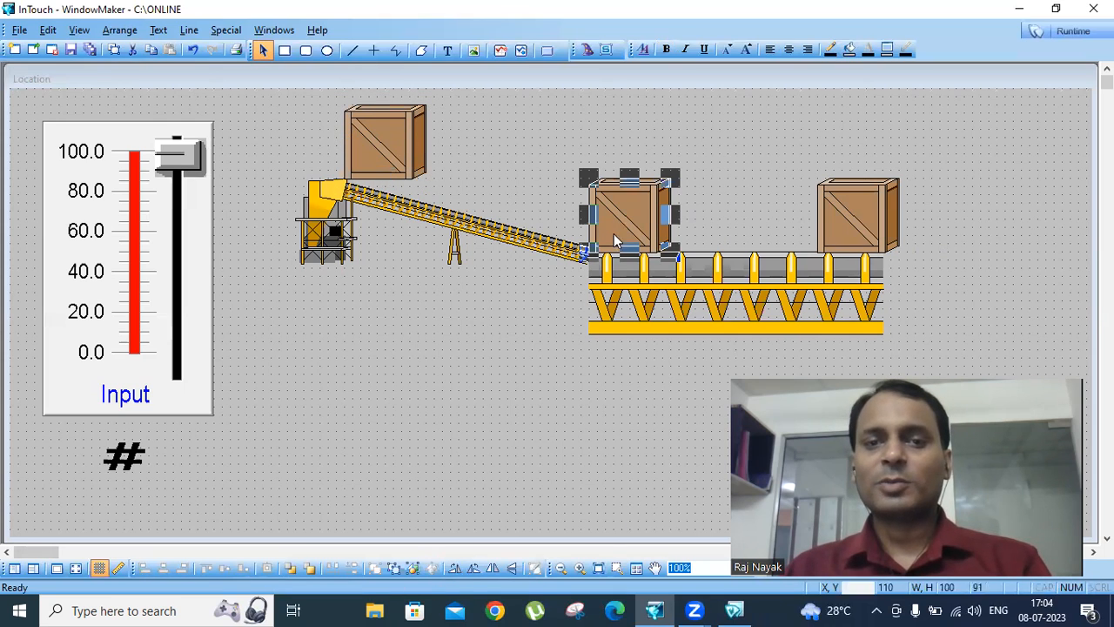
{"action": "left_click", "coordinate": [856, 239]}
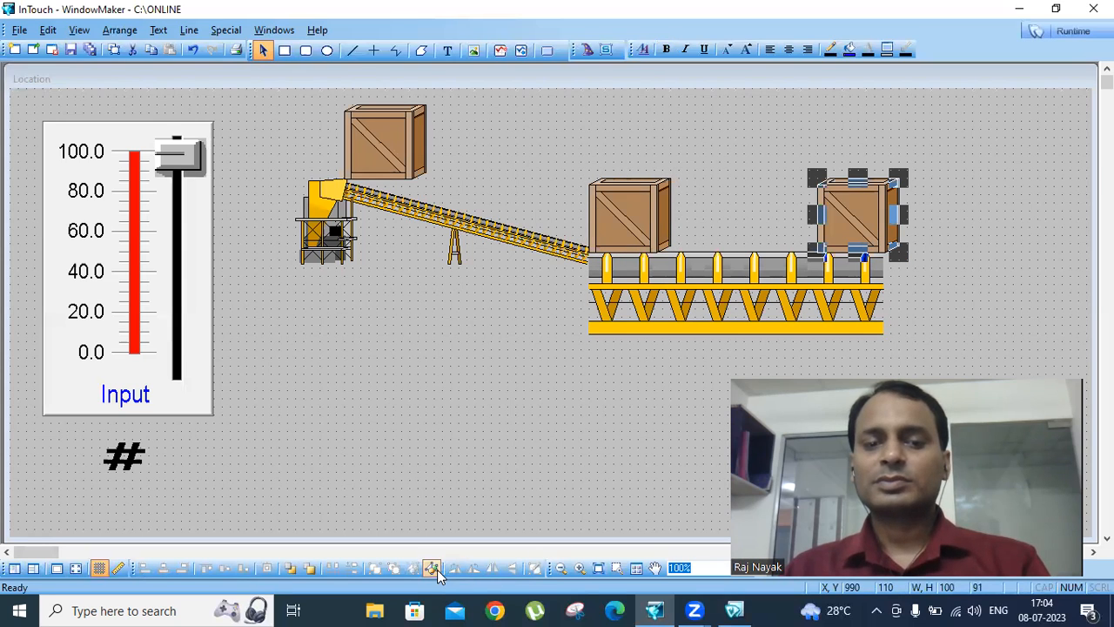
{"action": "left_click", "coordinate": [459, 362]}
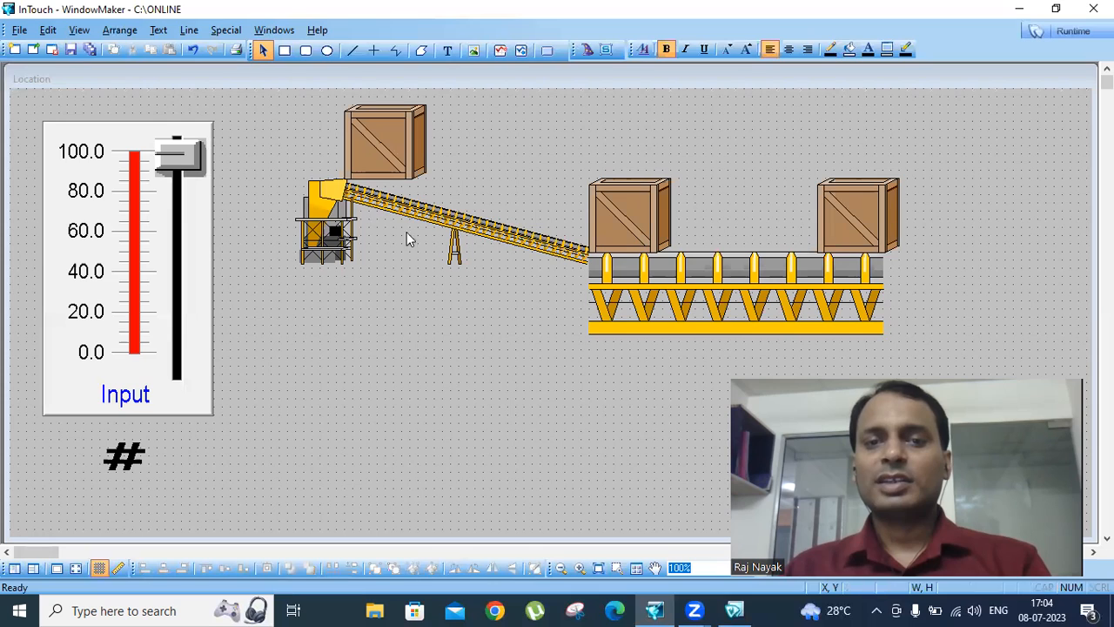
{"action": "left_click", "coordinate": [390, 136]}
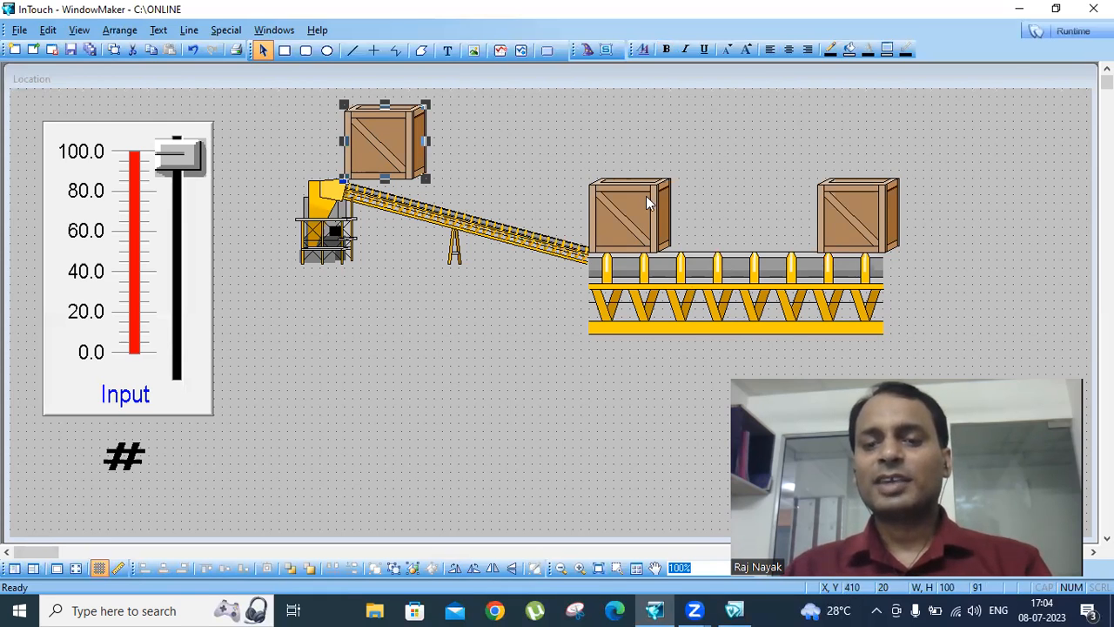
{"action": "double_click", "coordinate": [389, 154]}
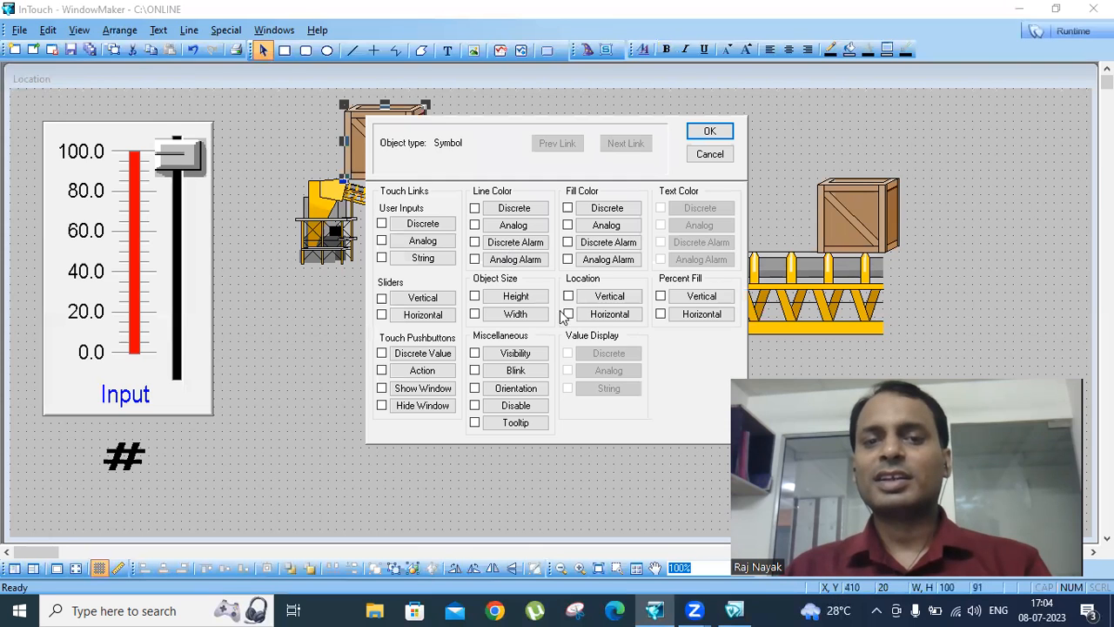
{"action": "left_click", "coordinate": [609, 314]}
{"action": "key", "text": "Tab"}
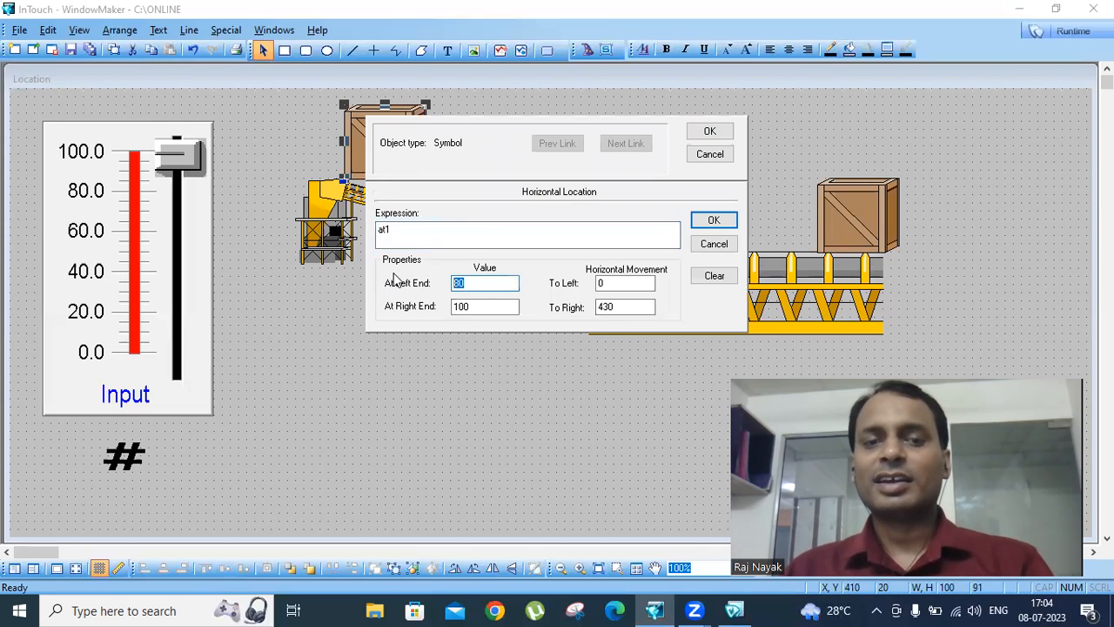
{"action": "left_click", "coordinate": [709, 154]}
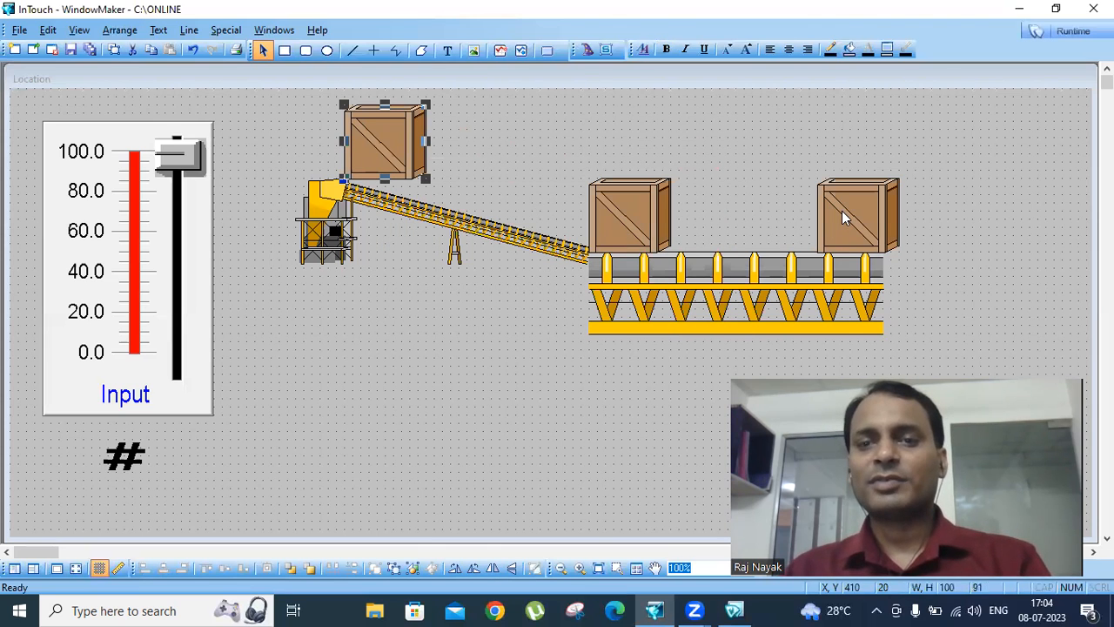
- Link the first crate's horizontal location to at1, with left end value 0, right end value 50 and 400 movement to the right
{"action": "double_click", "coordinate": [357, 147]}
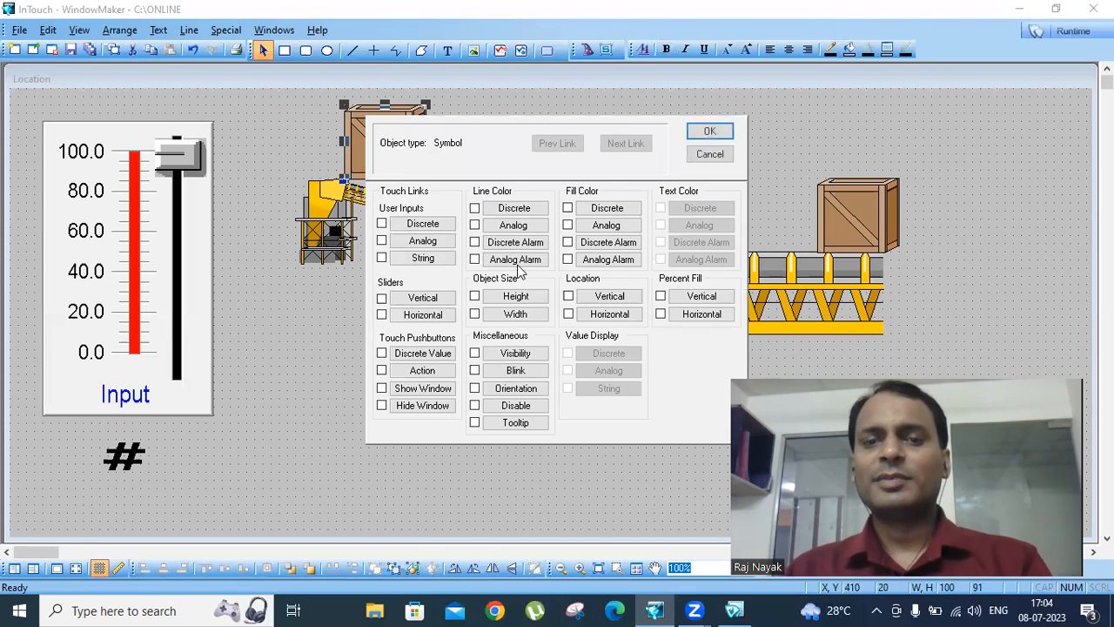
{"action": "left_click", "coordinate": [609, 314]}
{"action": "key", "text": "Tab"}
{"action": "type", "text": "0"}
{"action": "left_click_drag", "start_coordinate": [522, 307], "coordinate": [385, 308]}
{"action": "type", "text": "5"}
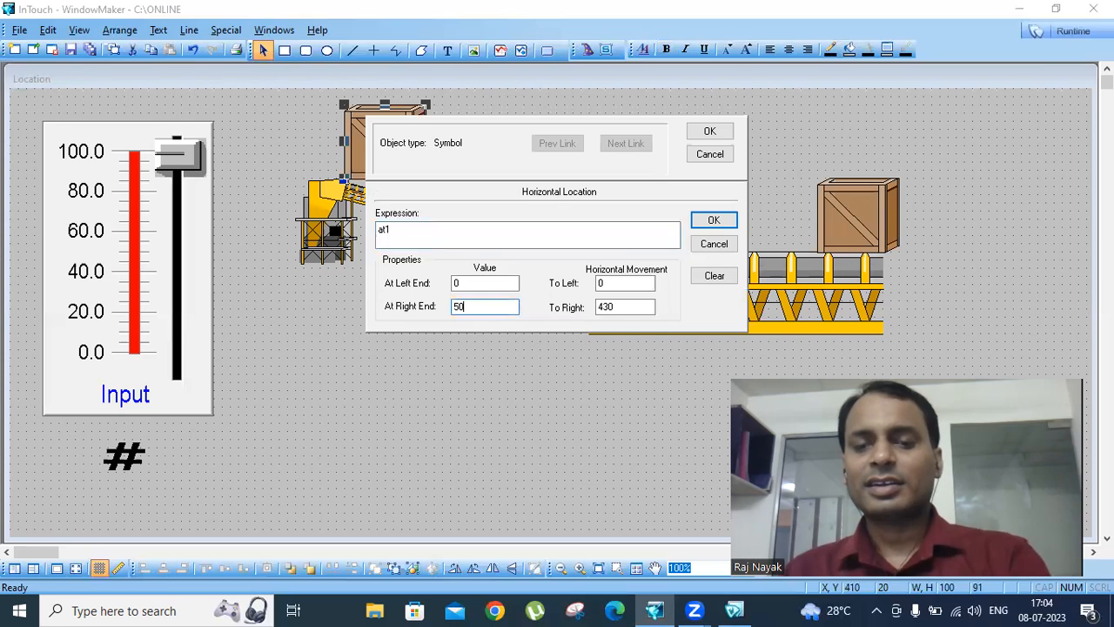
{"action": "left_click_drag", "start_coordinate": [630, 307], "coordinate": [463, 304]}
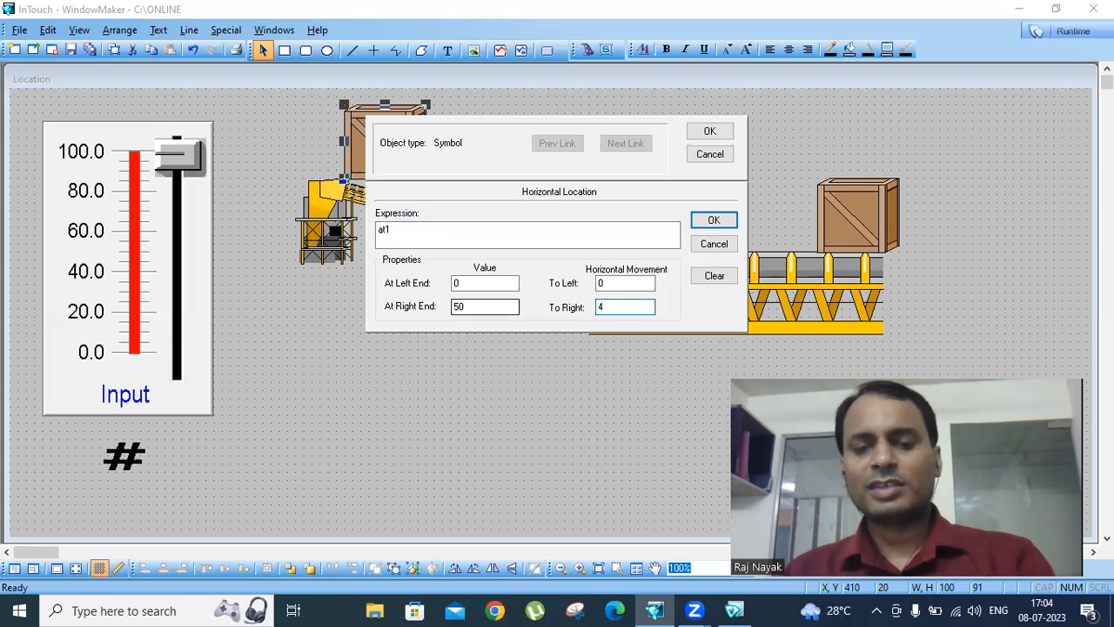
{"action": "type", "text": "400"}
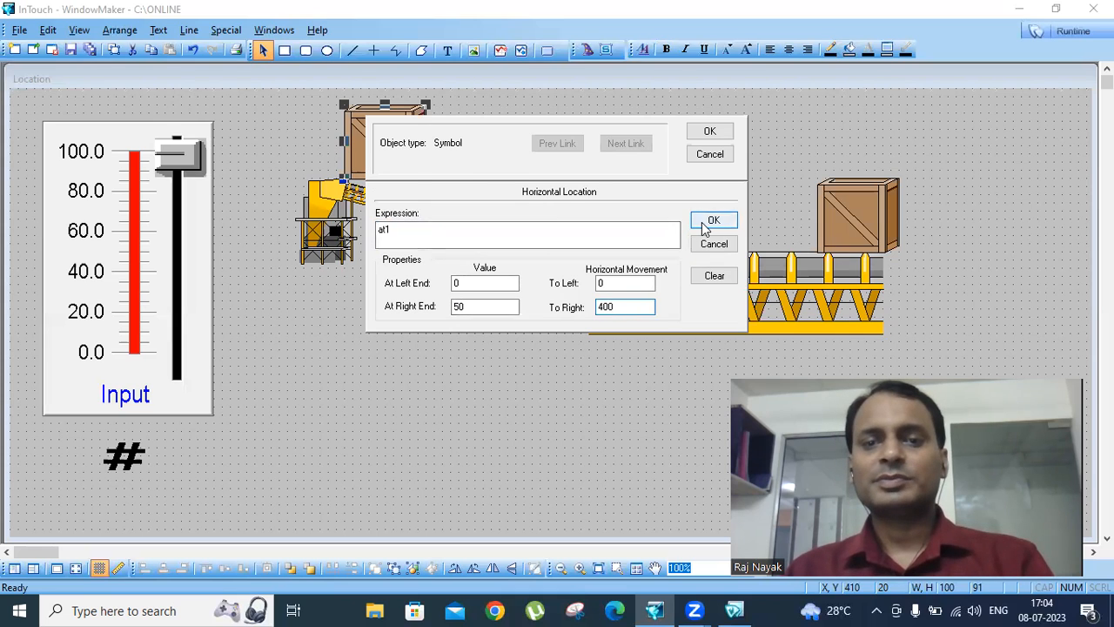
{"action": "left_click", "coordinate": [707, 219]}
{"action": "left_click", "coordinate": [709, 133]}
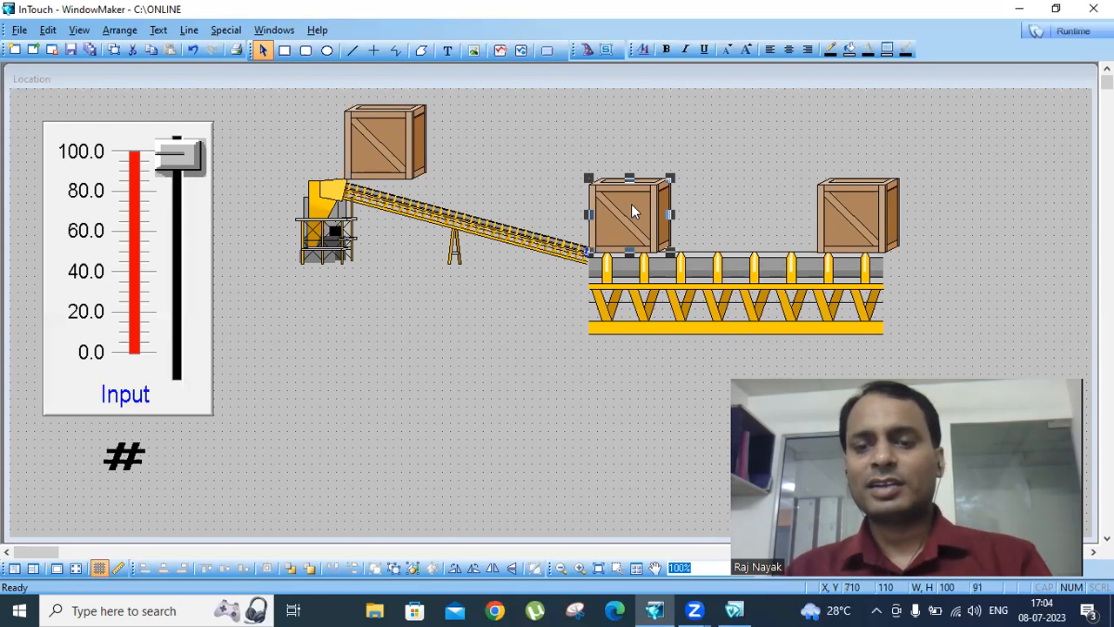
- Link the first crate's vertical location to at1, with top value 0, bottom value 50, upward movement 0 and downward movement 90
{"action": "double_click", "coordinate": [398, 144]}
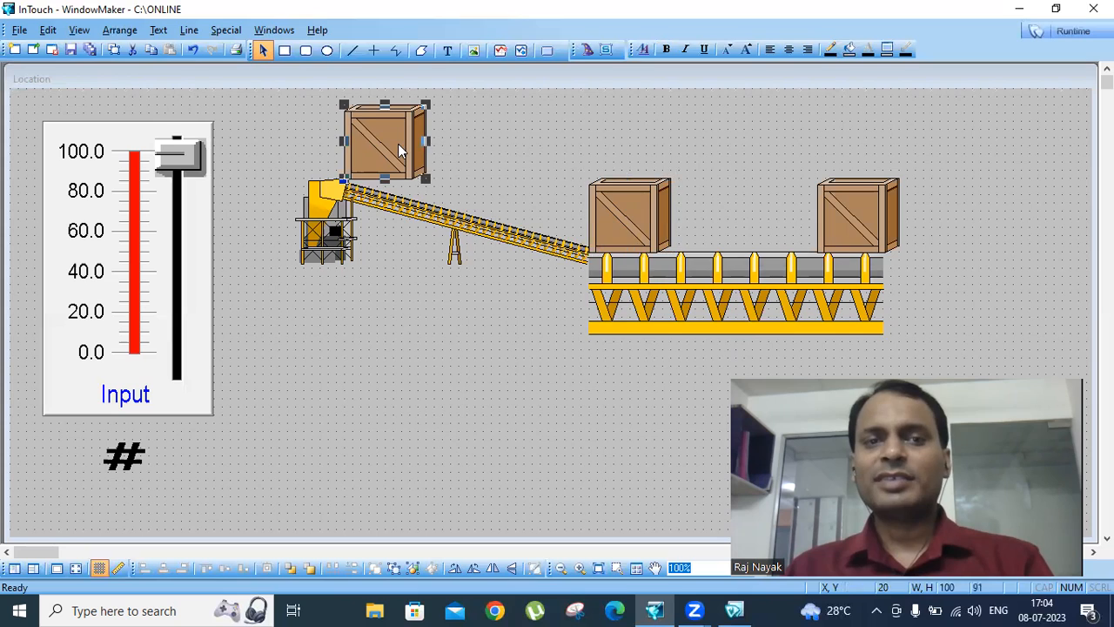
{"action": "left_click", "coordinate": [609, 296]}
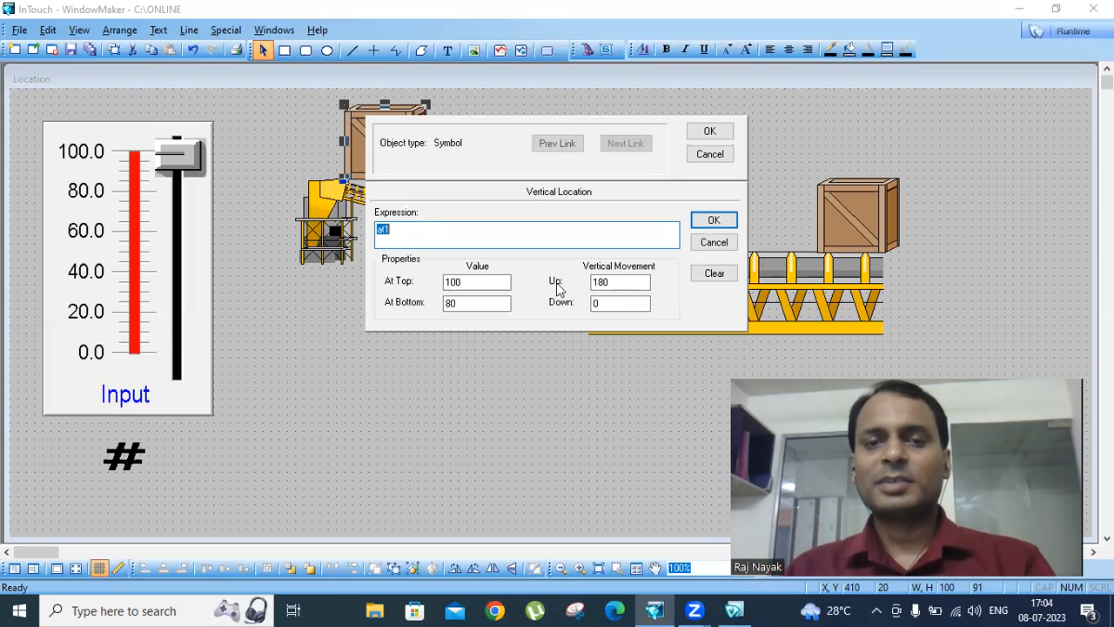
{"action": "left_click", "coordinate": [477, 282]}
{"action": "left_click_drag", "start_coordinate": [383, 278], "coordinate": [379, 282]}
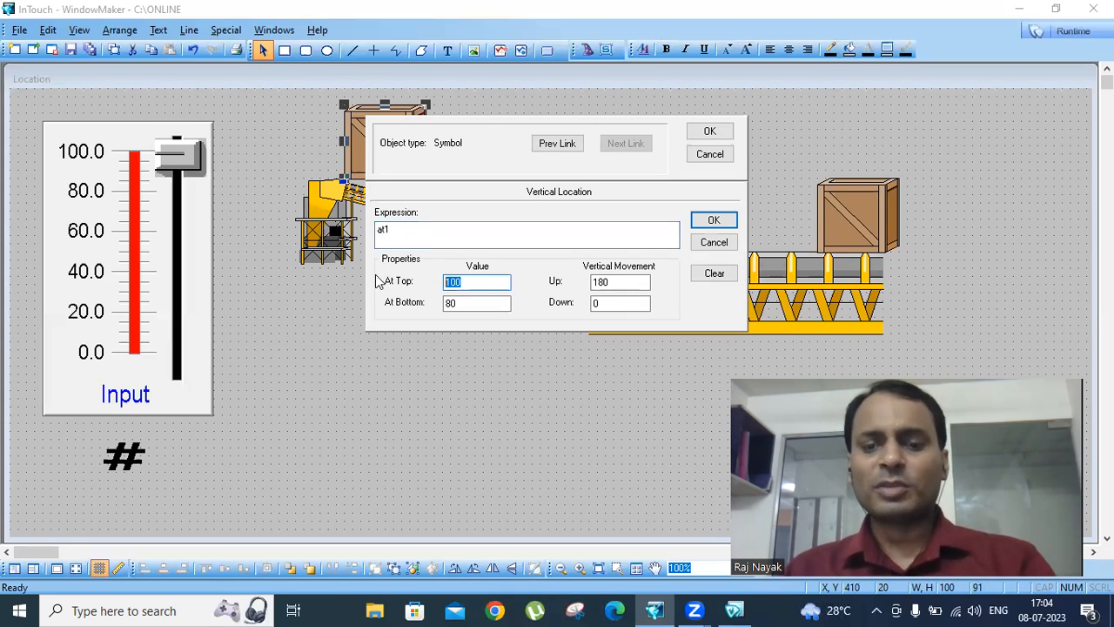
{"action": "type", "text": "0"}
{"action": "left_click_drag", "start_coordinate": [465, 304], "coordinate": [403, 300]}
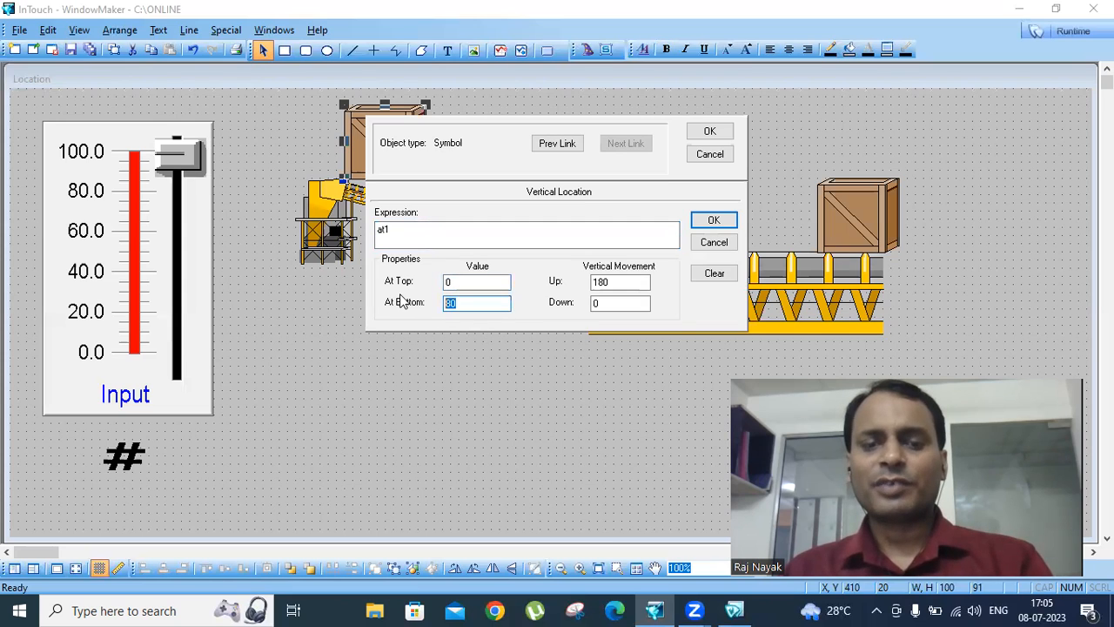
{"action": "type", "text": "50"}
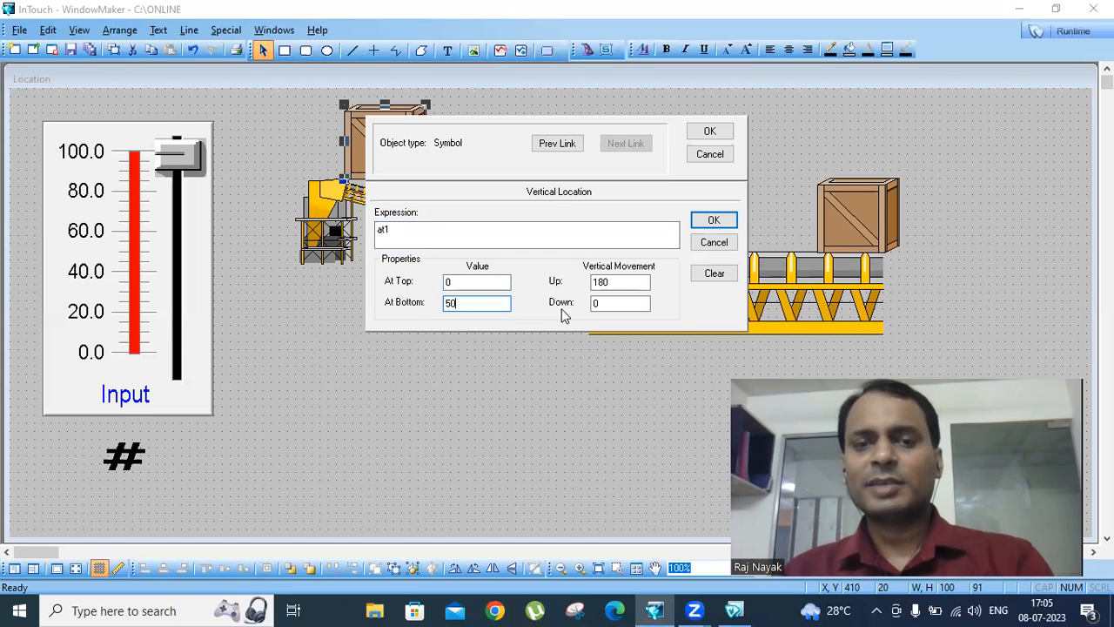
{"action": "double_click", "coordinate": [613, 281]}
{"action": "type", "text": "0"}
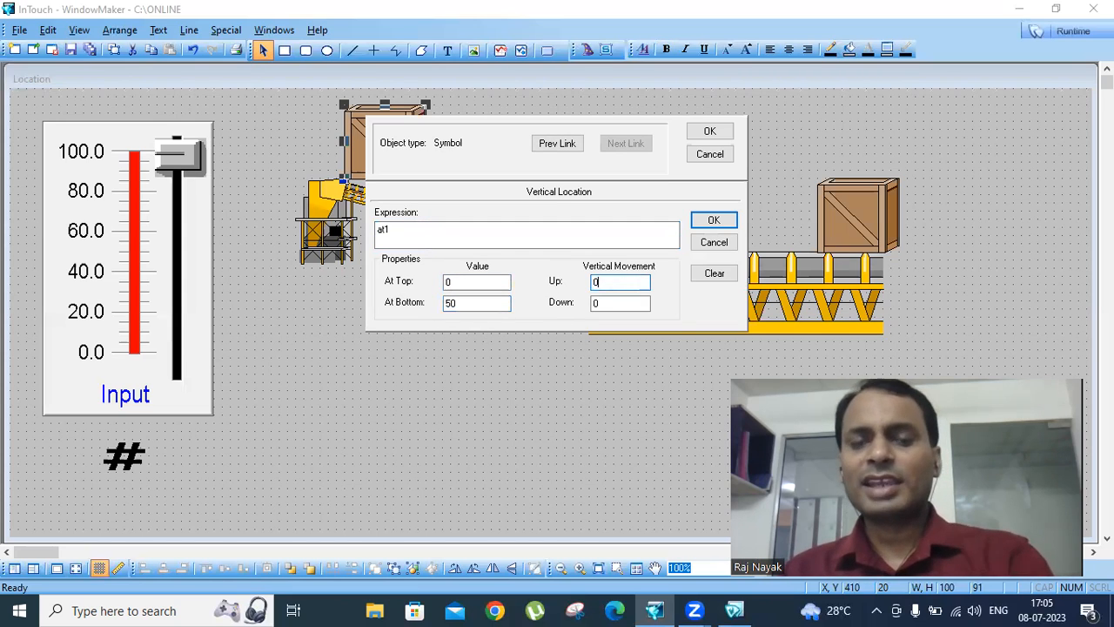
{"action": "double_click", "coordinate": [613, 304]}
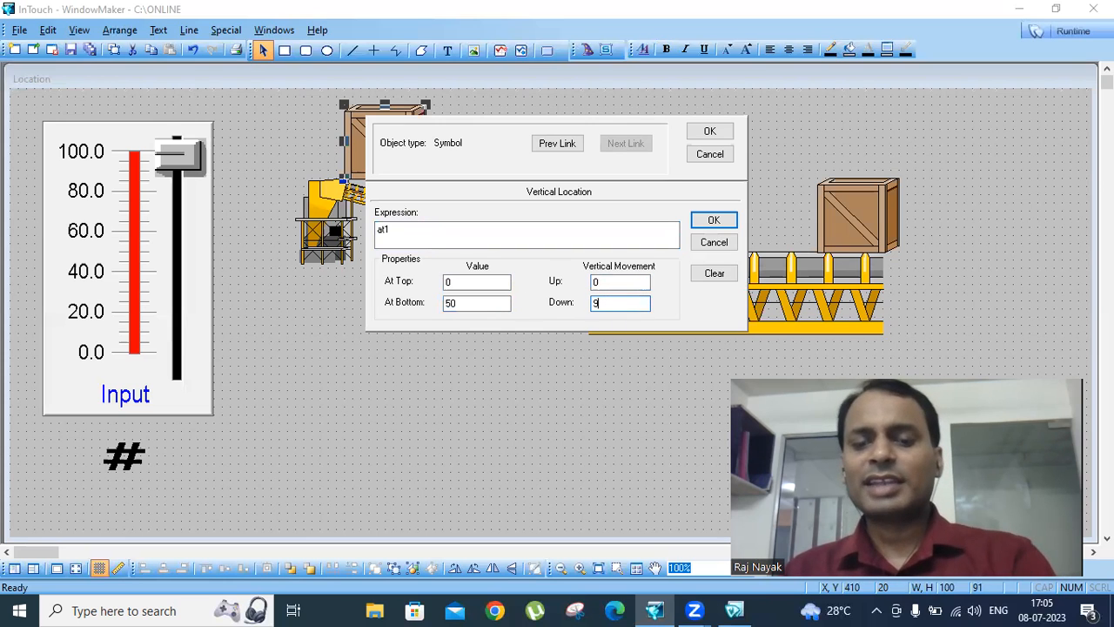
{"action": "type", "text": "90"}
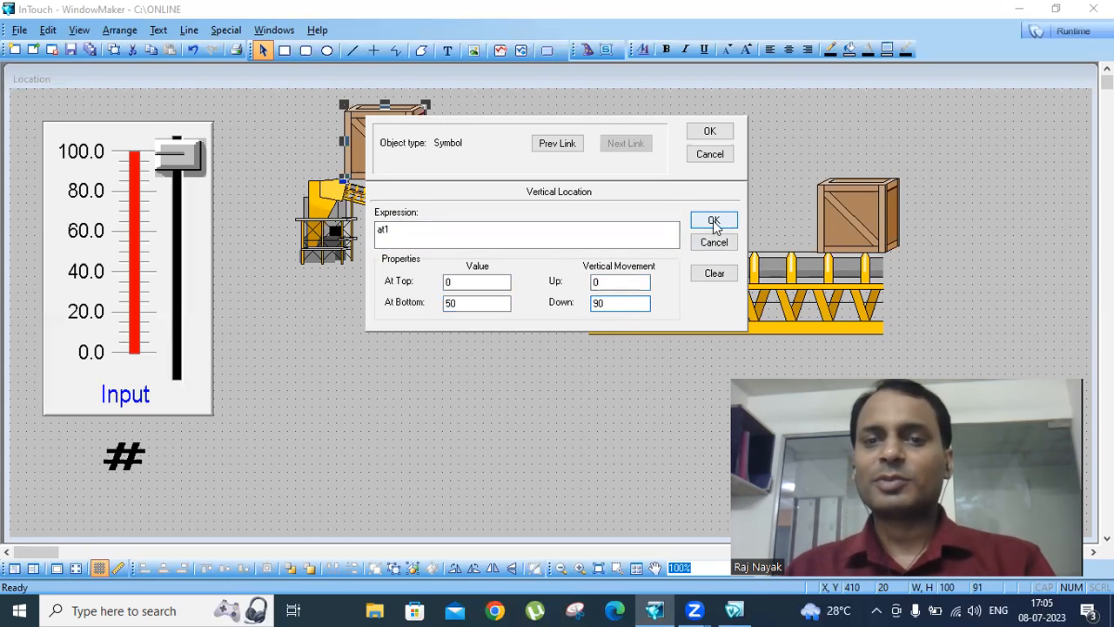
{"action": "left_click", "coordinate": [713, 220]}
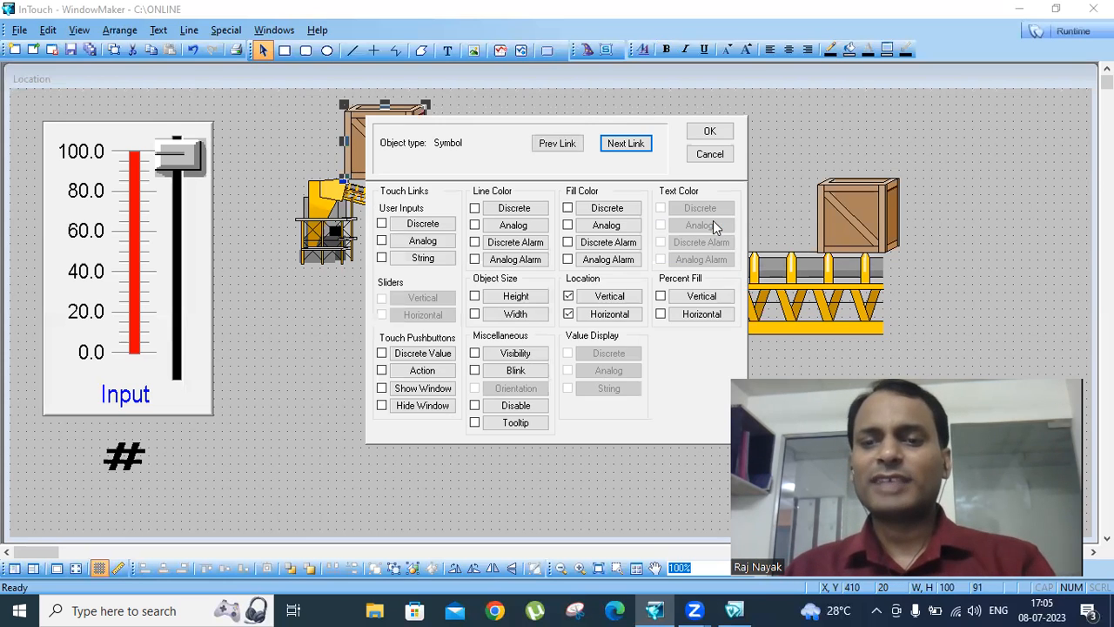
{"action": "left_click", "coordinate": [701, 131]}
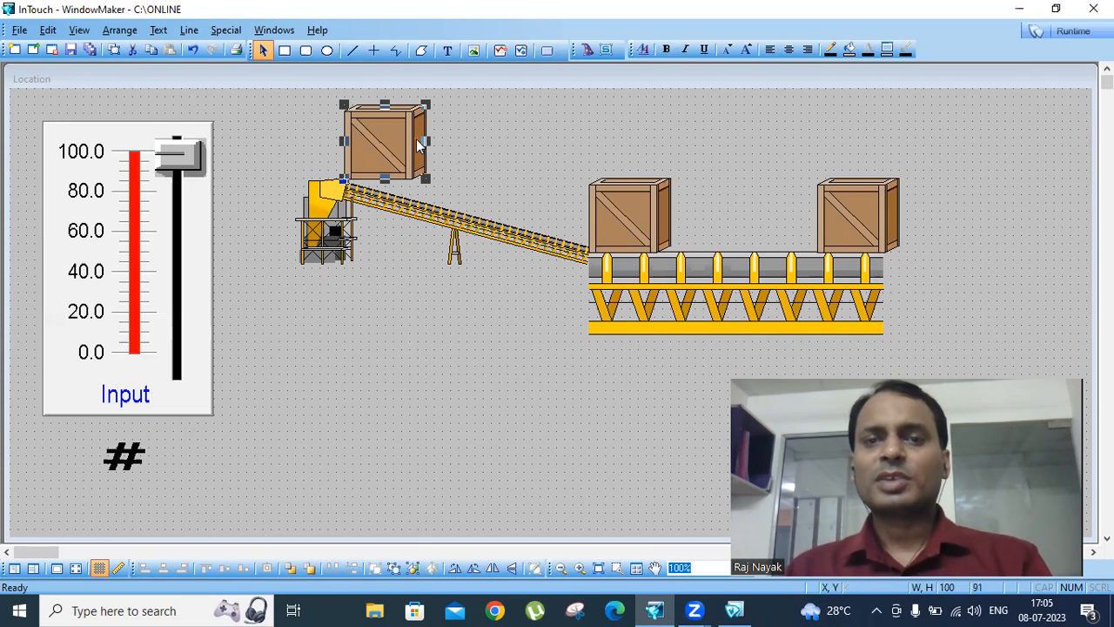
- Link the second crate's horizontal location to at1, with left end value 50, right end value 100 and 280 movement to the right
{"action": "left_click", "coordinate": [623, 207]}
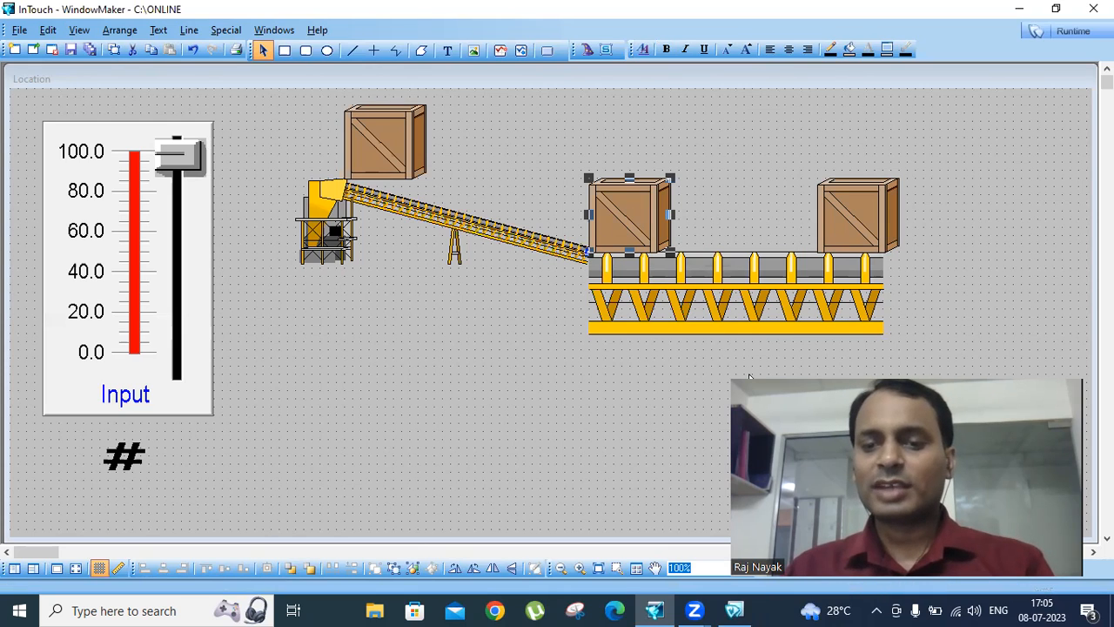
{"action": "left_click", "coordinate": [840, 228]}
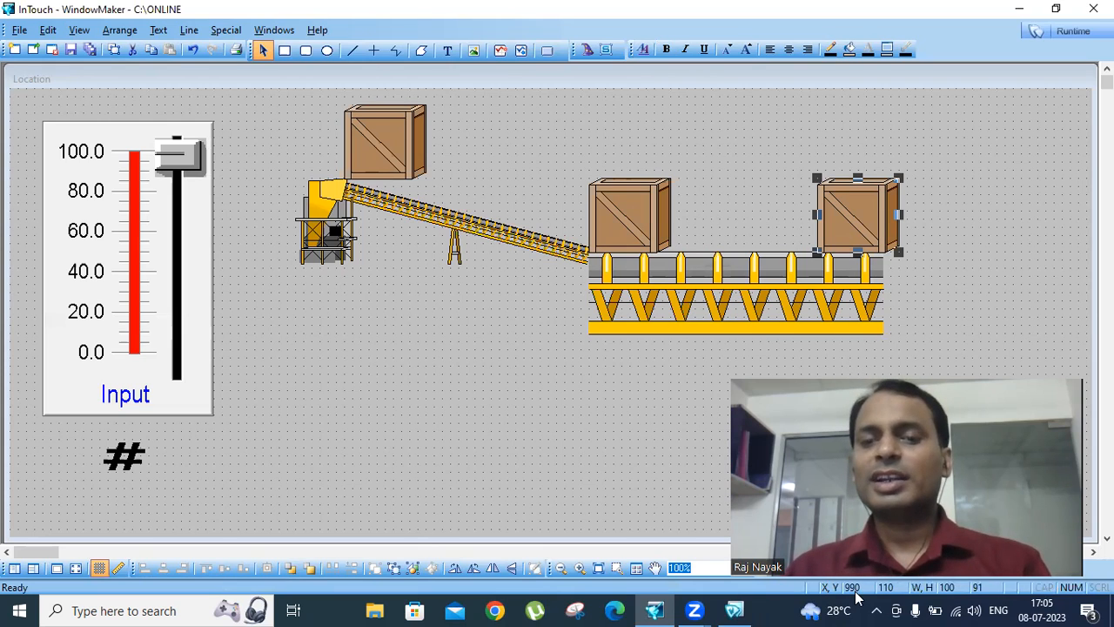
{"action": "left_click", "coordinate": [641, 227]}
{"action": "double_click", "coordinate": [641, 227]}
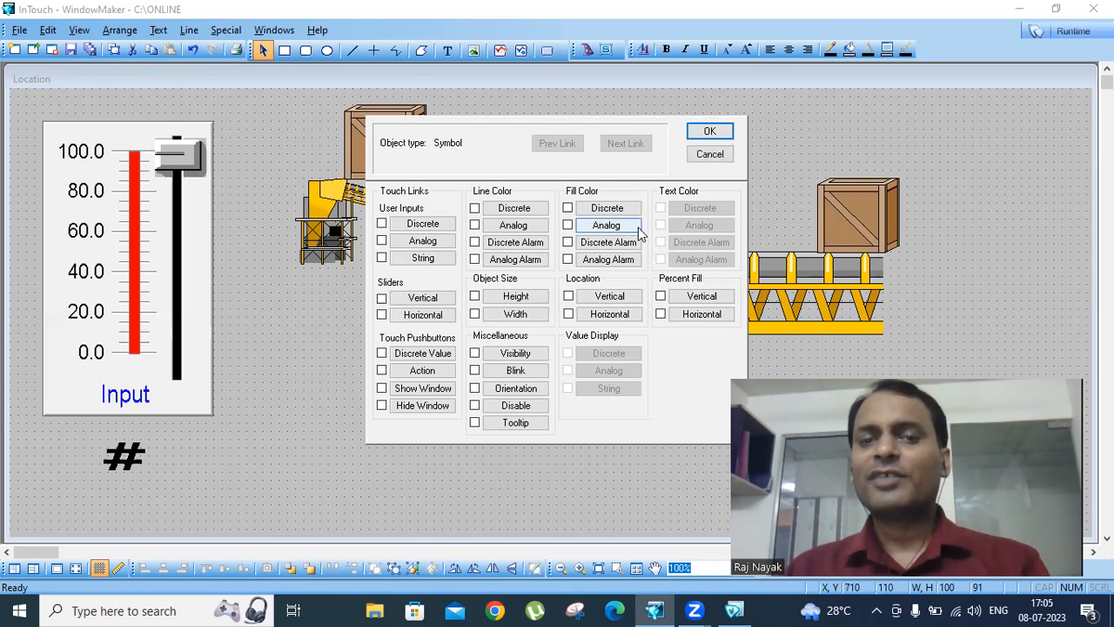
{"action": "left_click", "coordinate": [609, 314]}
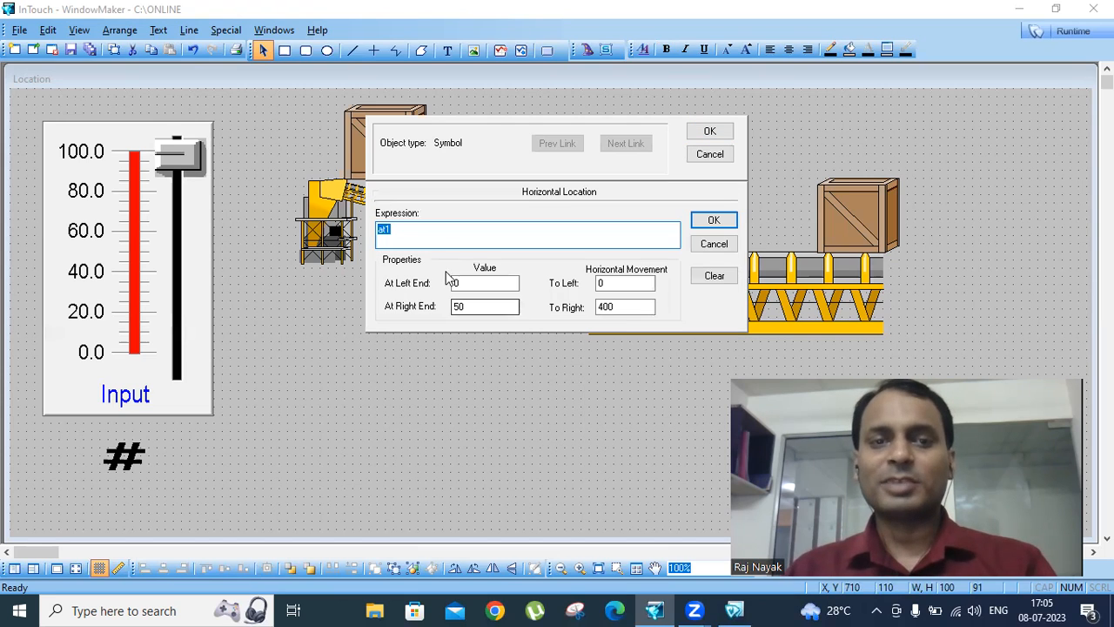
{"action": "key", "text": "Tab"}
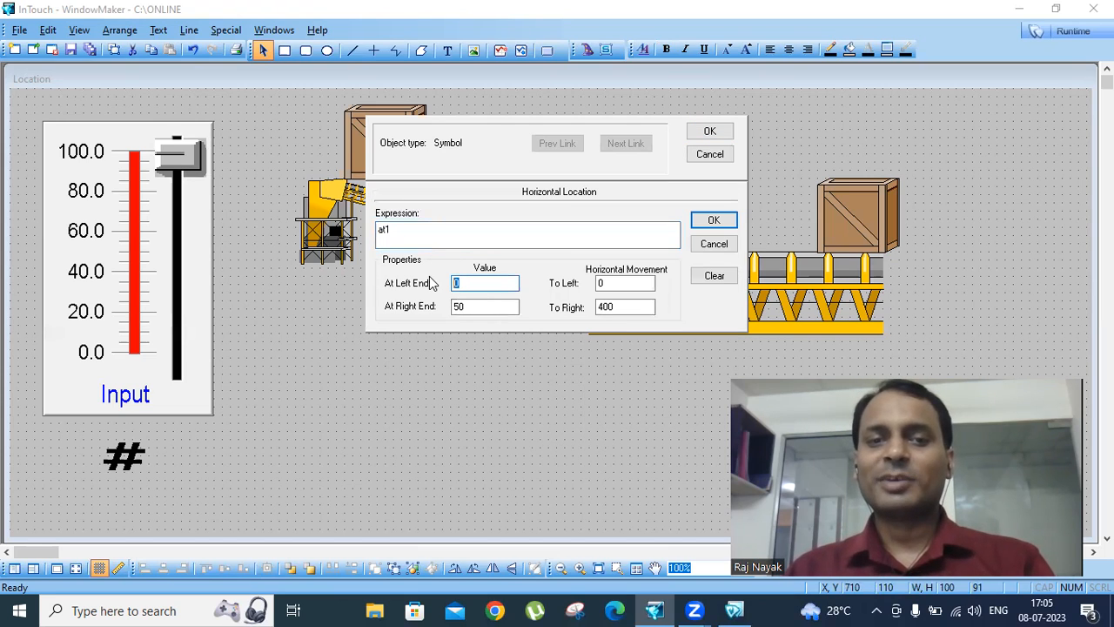
{"action": "type", "text": "50"}
{"action": "key", "text": "Tab"}
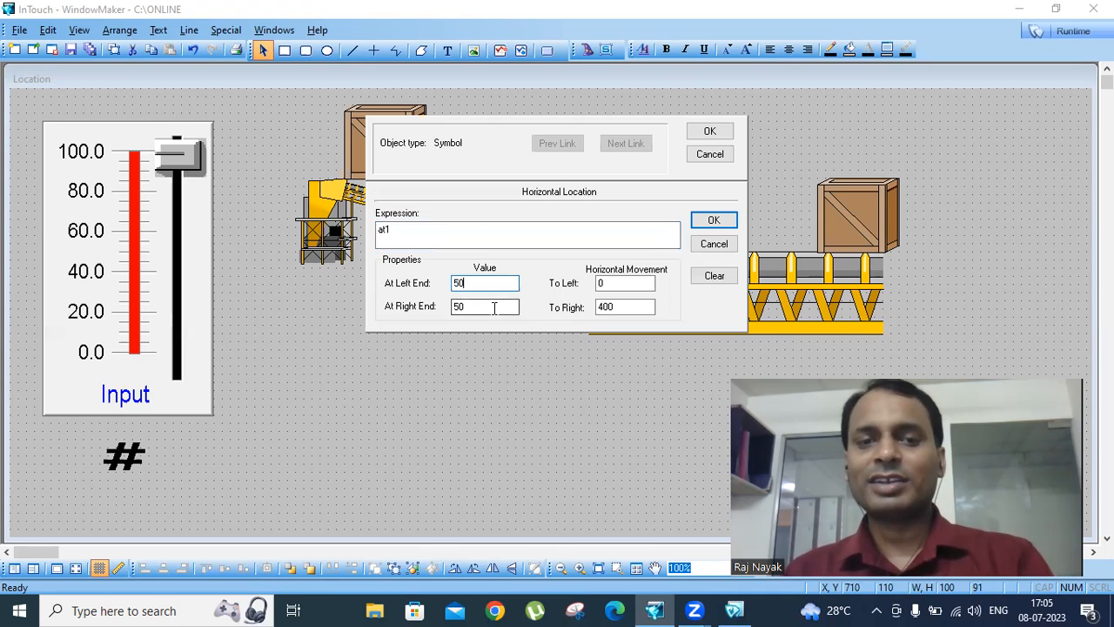
{"action": "type", "text": "100"}
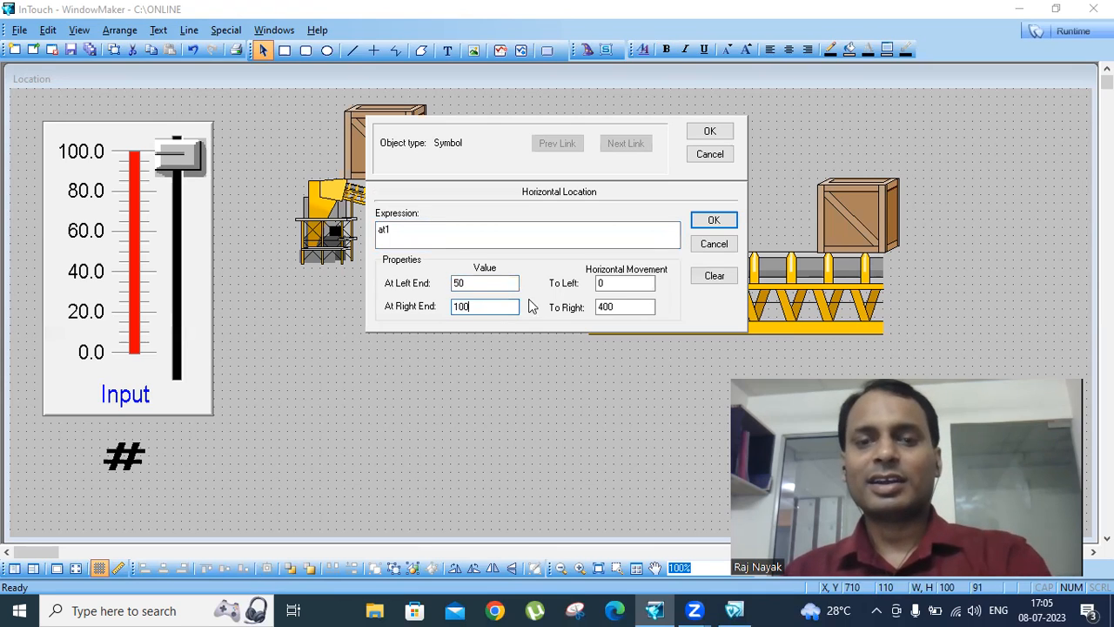
{"action": "double_click", "coordinate": [626, 306]}
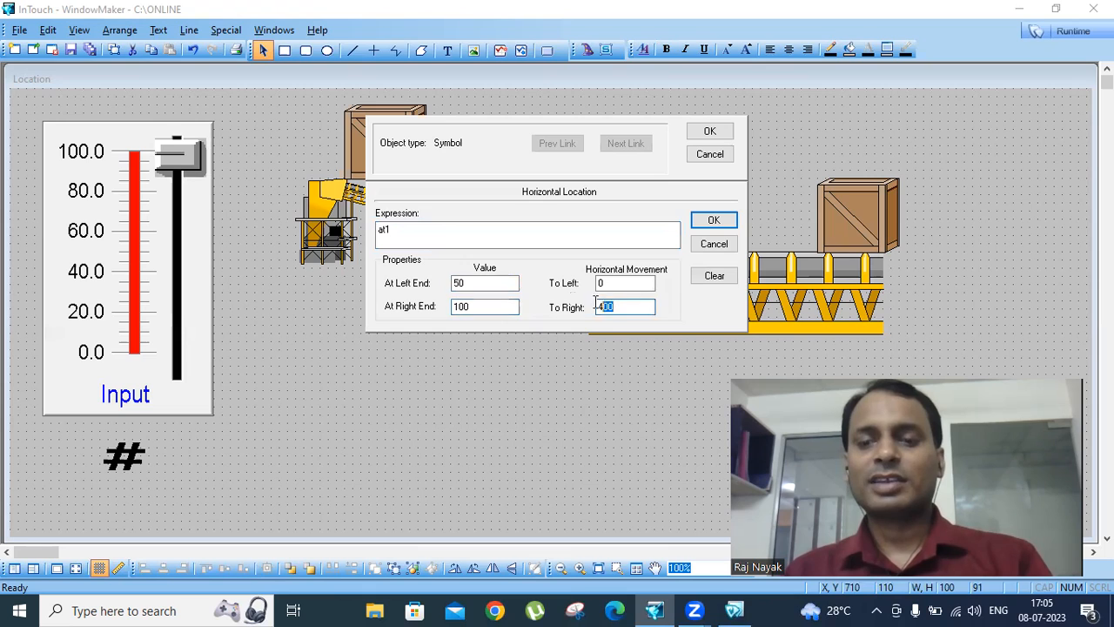
{"action": "type", "text": "280"}
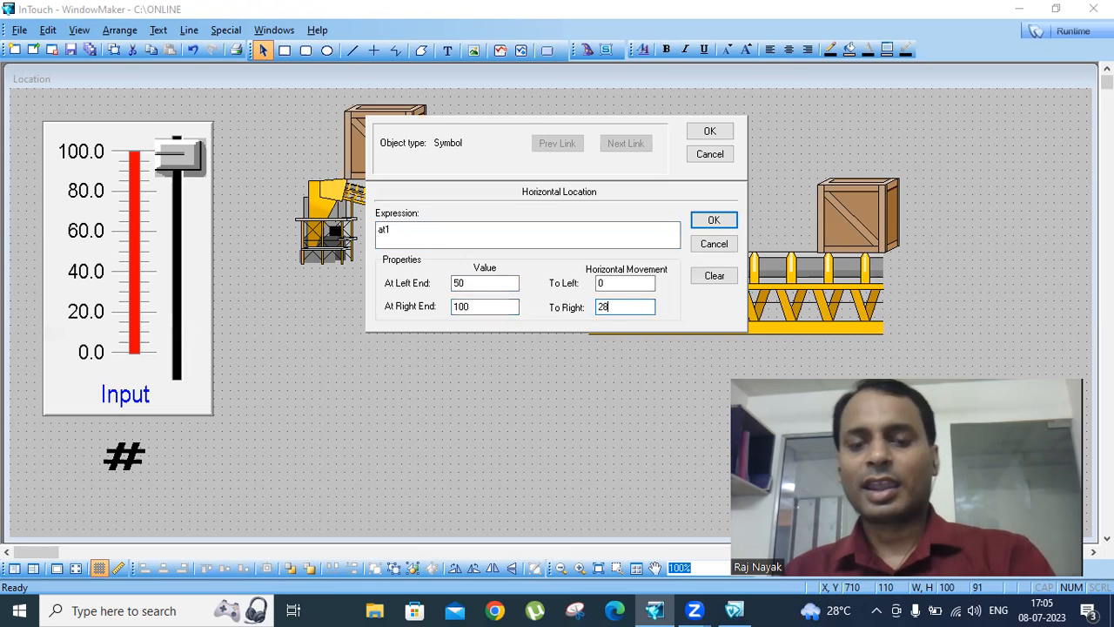
{"action": "left_click", "coordinate": [702, 130]}
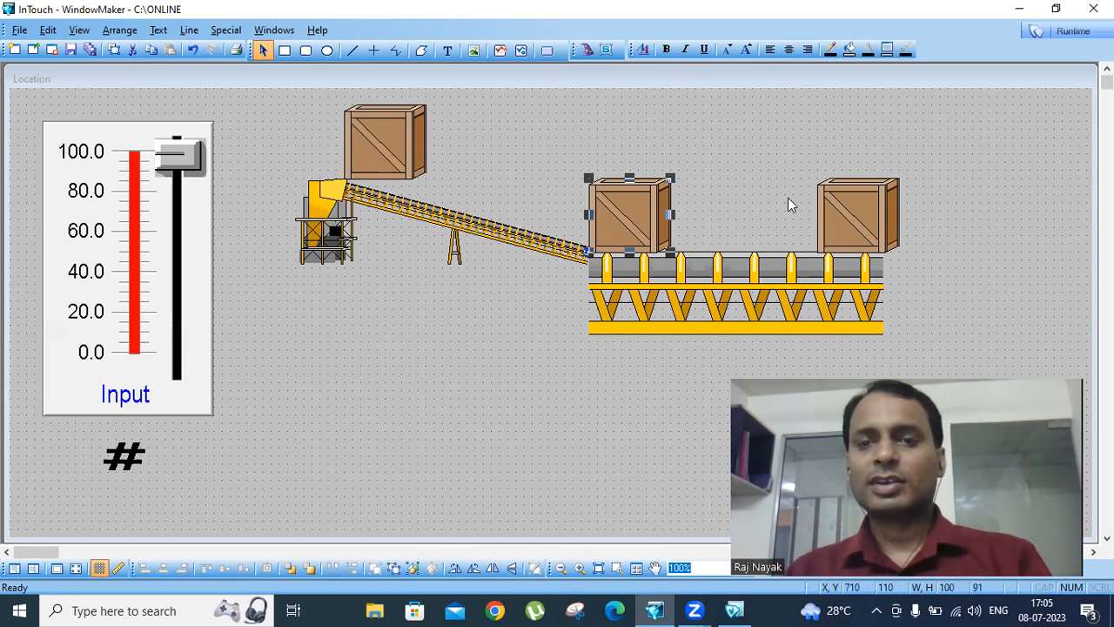
- Check the second crate's horizontal location link against the position of the third crate
{"action": "left_click", "coordinate": [838, 208]}
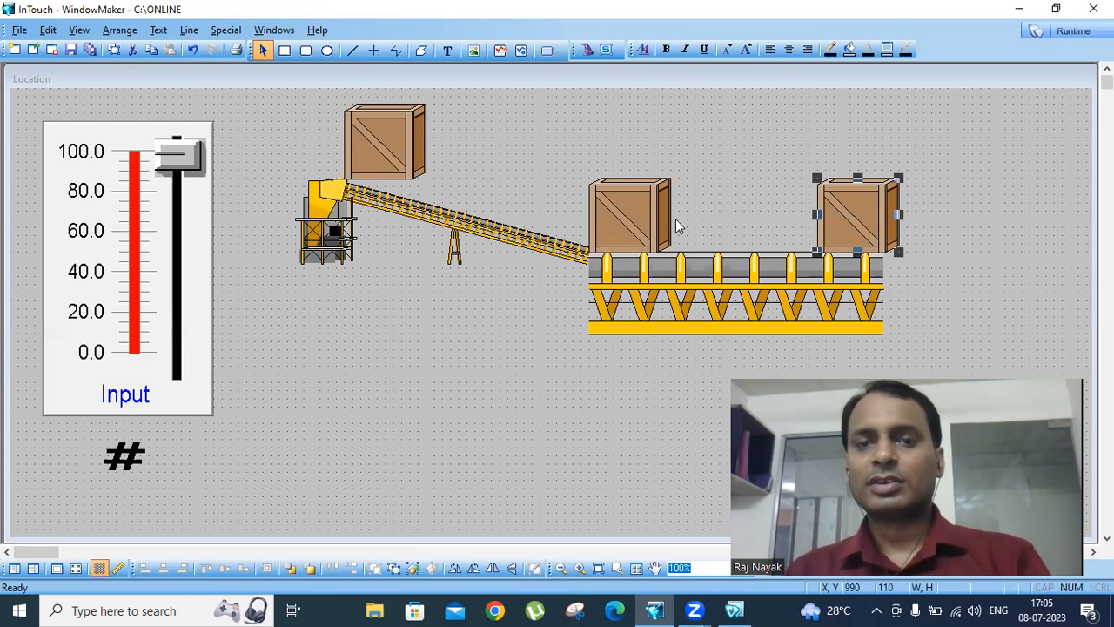
{"action": "left_click", "coordinate": [642, 216]}
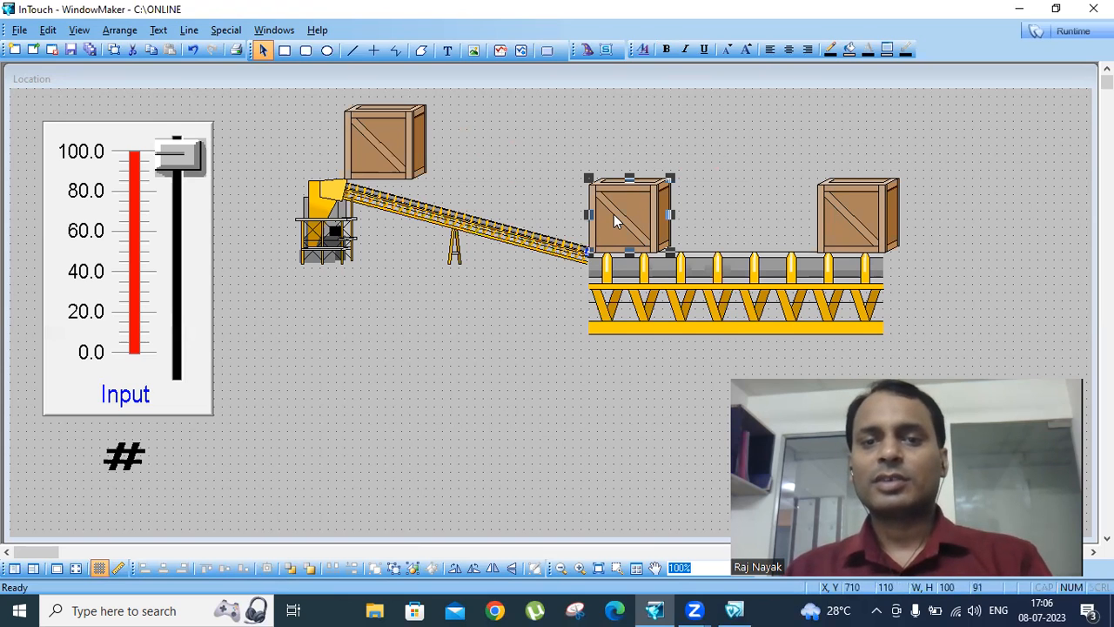
{"action": "double_click", "coordinate": [613, 214]}
{"action": "left_click", "coordinate": [601, 315]}
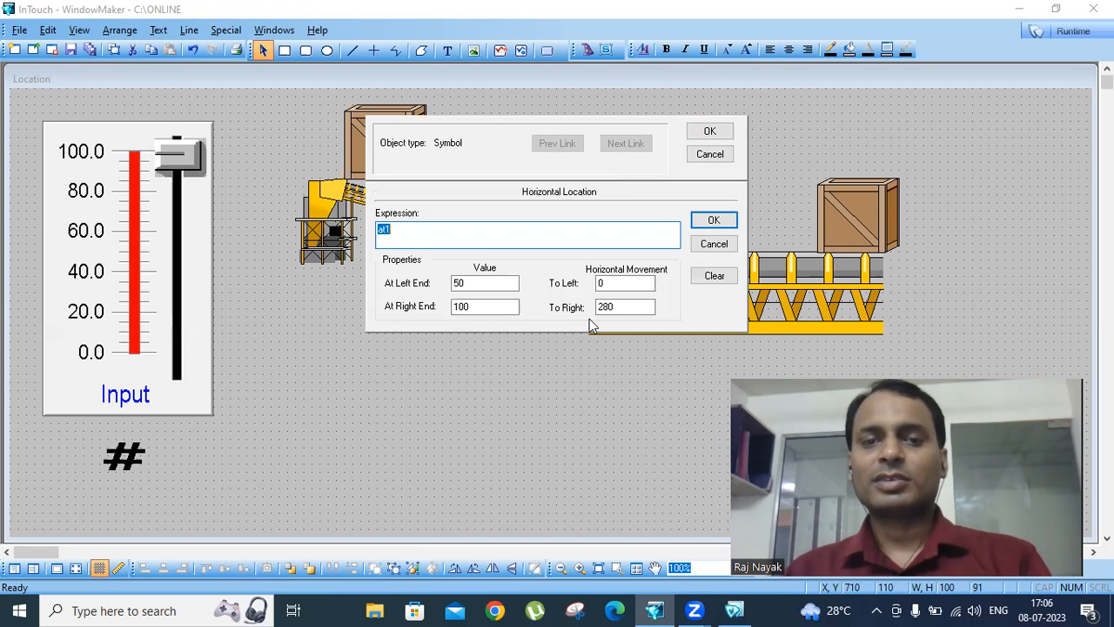
{"action": "left_click", "coordinate": [707, 222]}
{"action": "left_click", "coordinate": [710, 130]}
- Delete the third crate at the far end of the horizontal conveyor and test the crate movement in runtime with the Input slider
{"action": "left_click", "coordinate": [855, 189]}
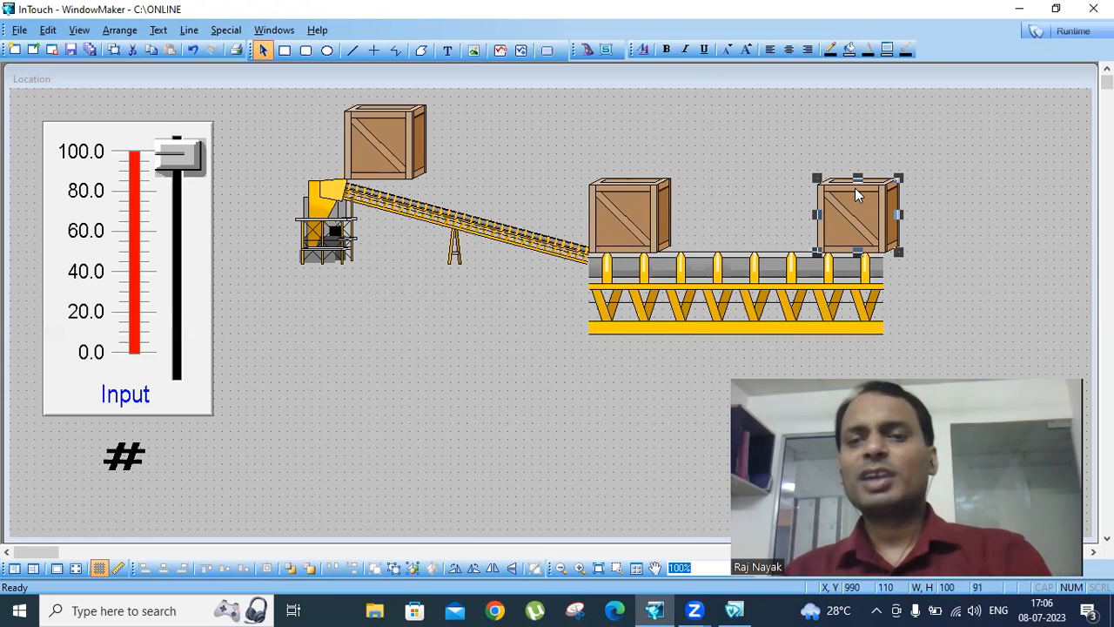
{"action": "key", "text": "Delete"}
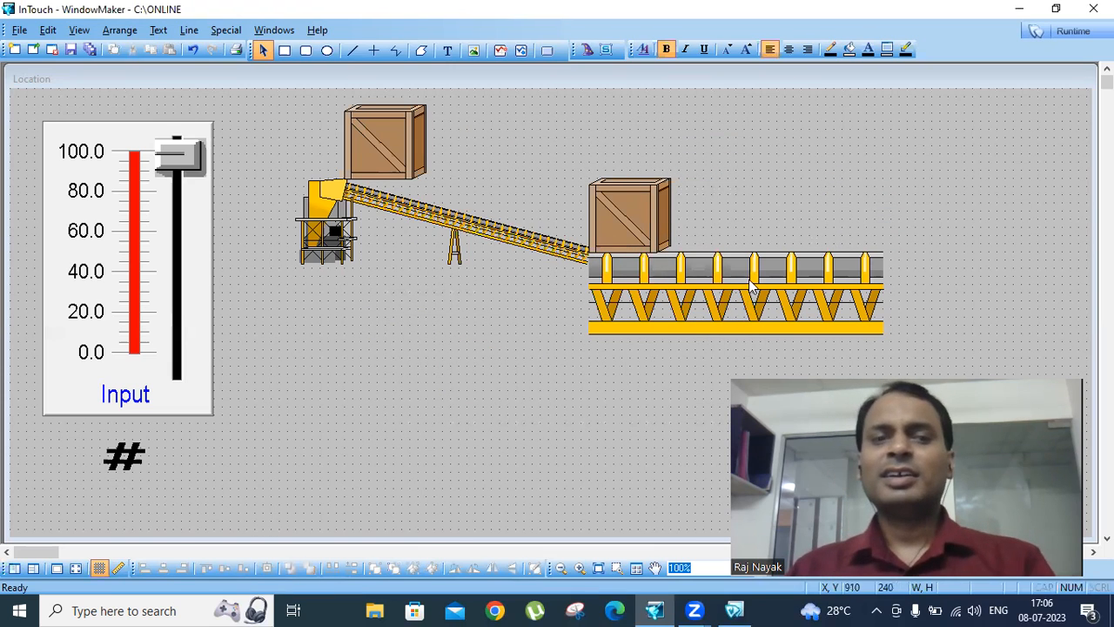
{"action": "left_click", "coordinate": [1064, 32]}
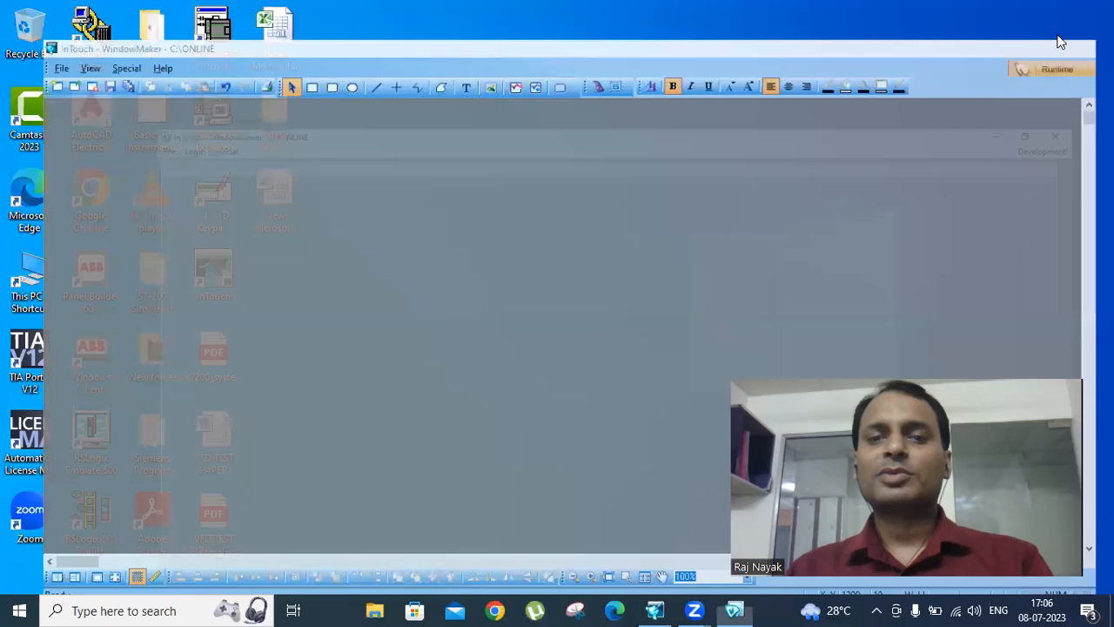
{"action": "mouse_move", "coordinate": [174, 315]}
{"action": "left_mouse_down"}
{"action": "mouse_move", "coordinate": [184, 203]}
{"action": "mouse_move", "coordinate": [191, 309]}
{"action": "left_mouse_up"}
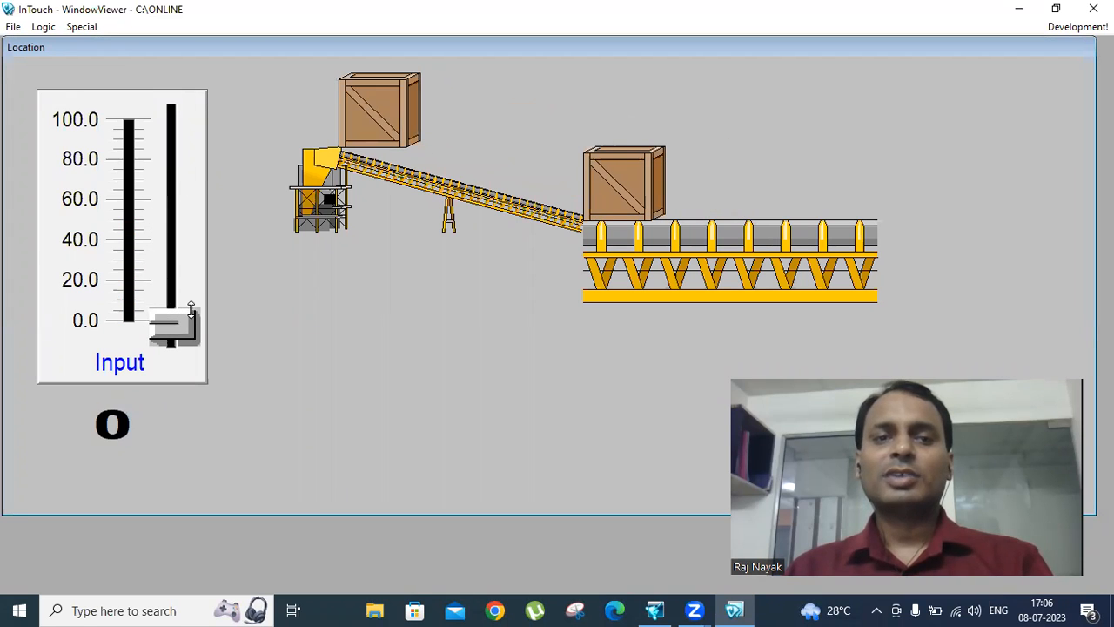
{"action": "left_click", "coordinate": [1069, 32]}
- Set the rightward movement of the first crate's horizontal location link to 300
{"action": "left_click", "coordinate": [396, 161]}
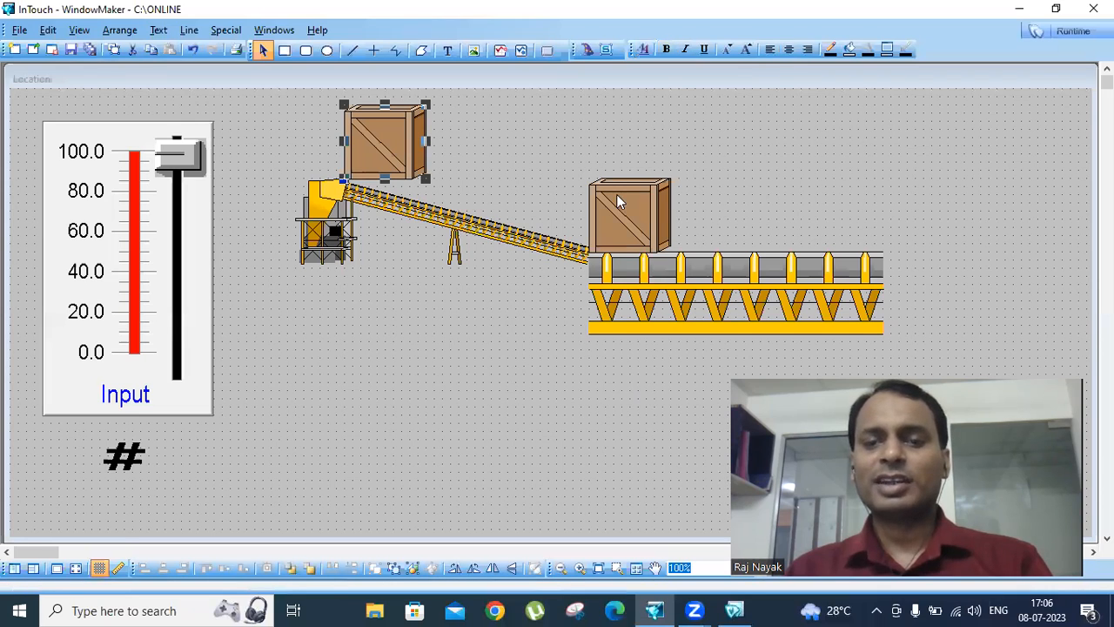
{"action": "double_click", "coordinate": [395, 144]}
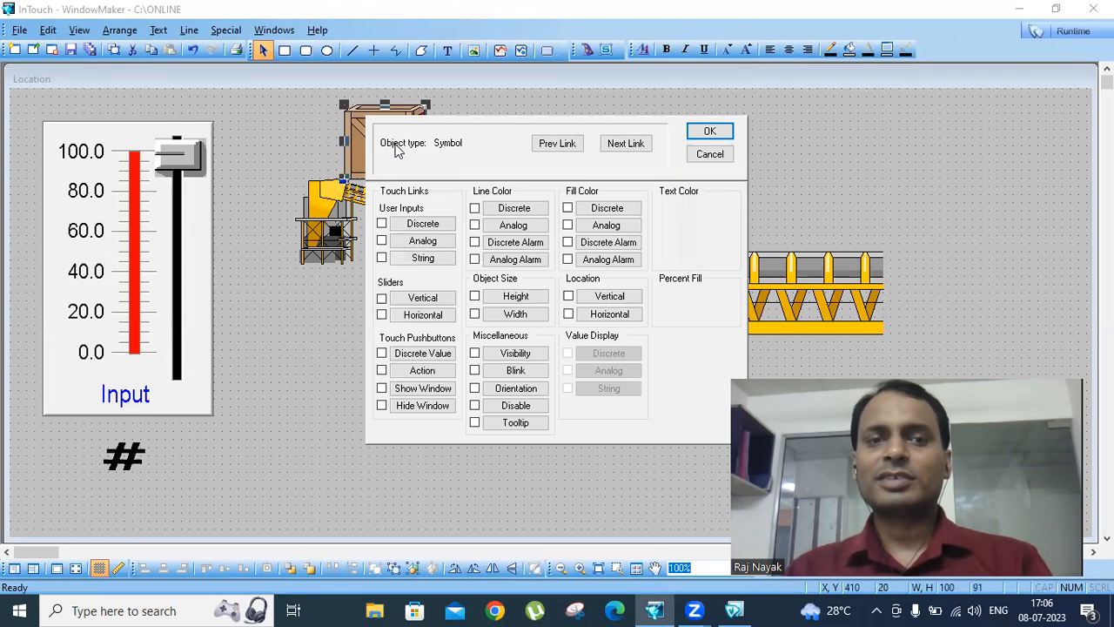
{"action": "left_click", "coordinate": [608, 314]}
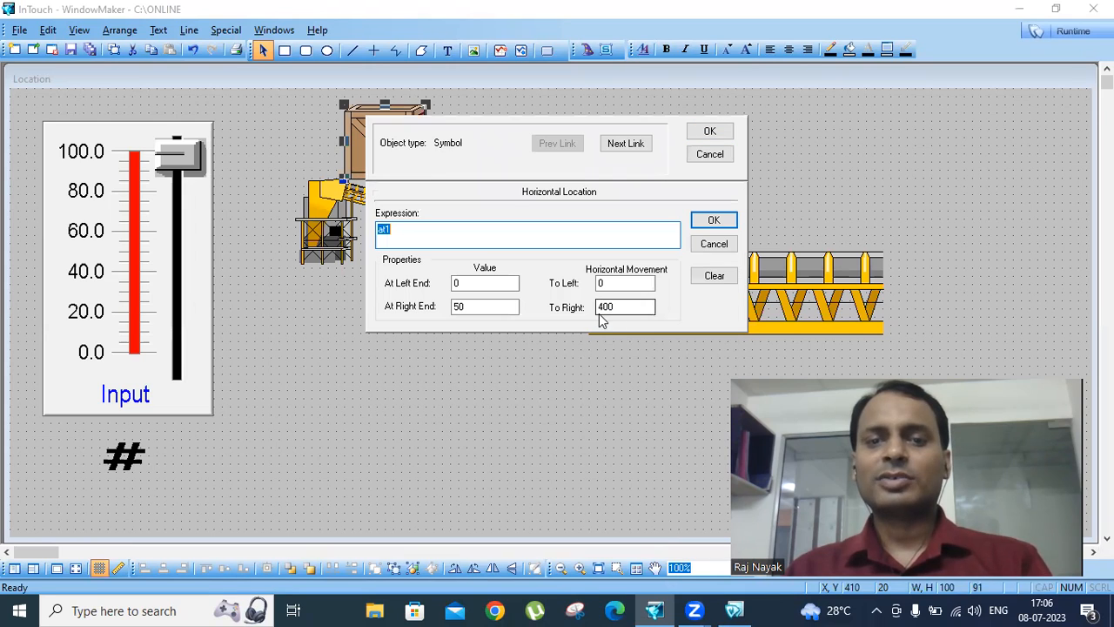
{"action": "double_click", "coordinate": [623, 310]}
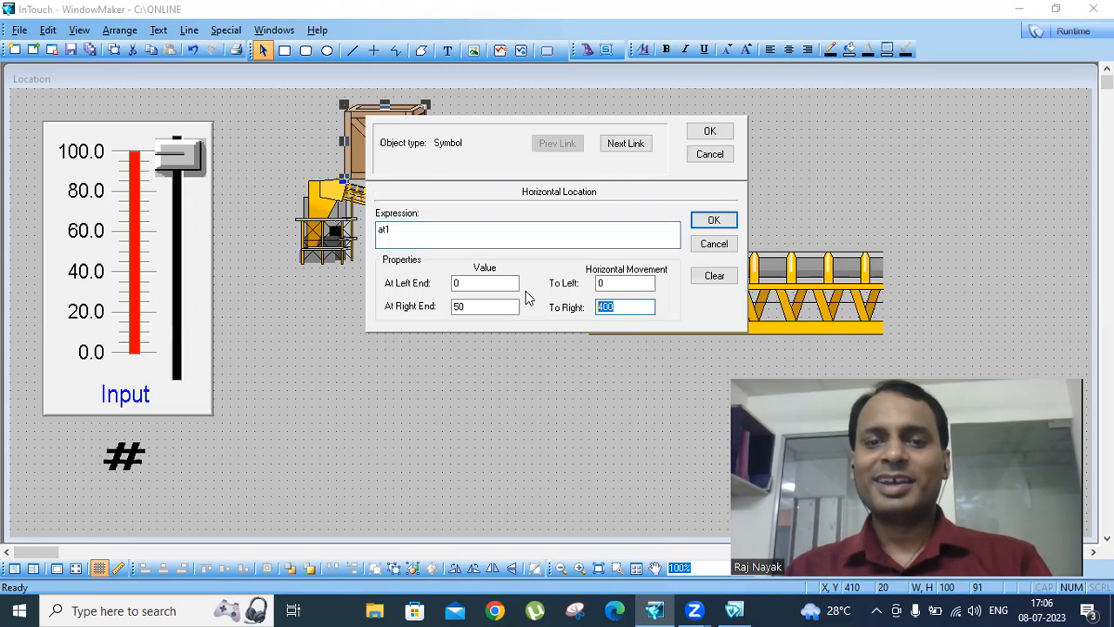
{"action": "type", "text": "30"}
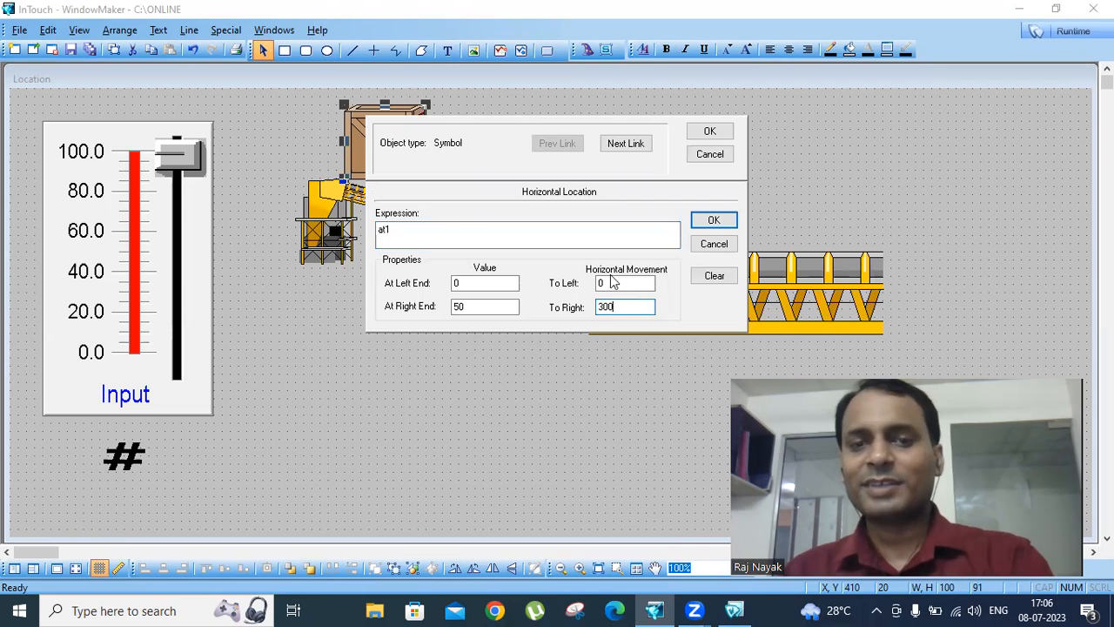
{"action": "left_click", "coordinate": [713, 220]}
{"action": "left_click", "coordinate": [709, 132]}
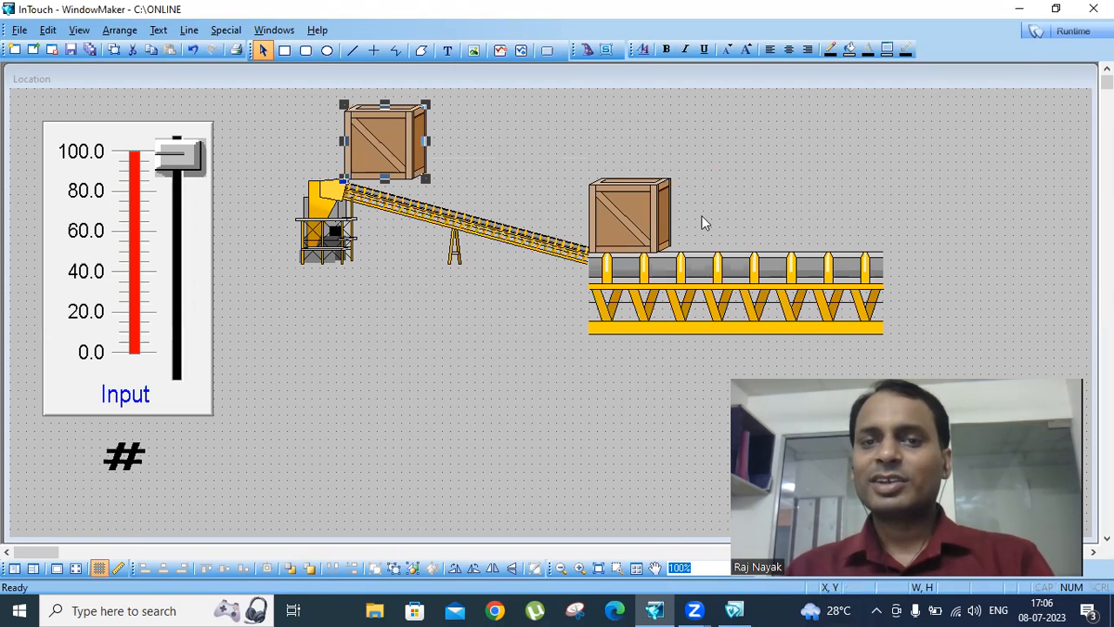
- Test the first crate's travel down the sloped conveyor in runtime with the Input slider, and return to development
{"action": "left_click", "coordinate": [1066, 32]}
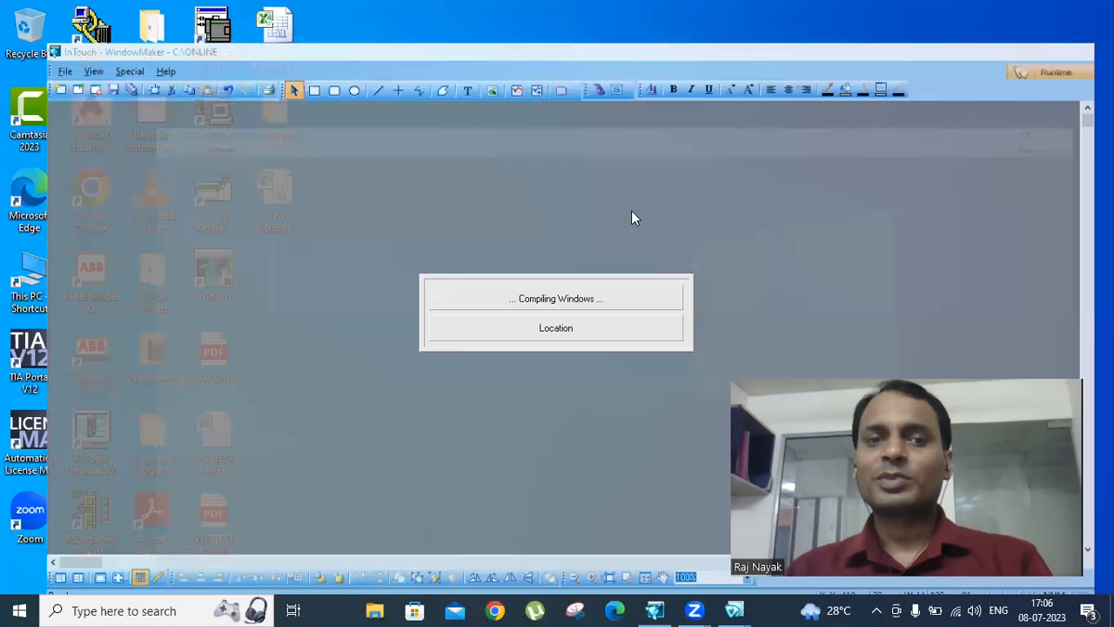
{"action": "left_click_drag", "start_coordinate": [177, 306], "coordinate": [132, 340]}
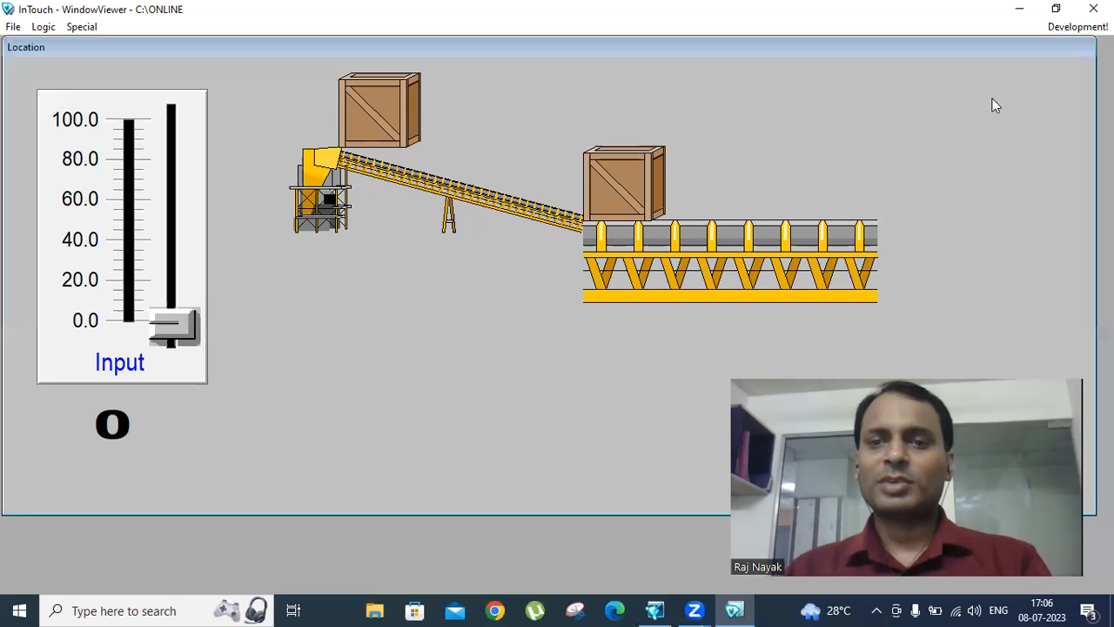
{"action": "left_click", "coordinate": [1076, 27]}
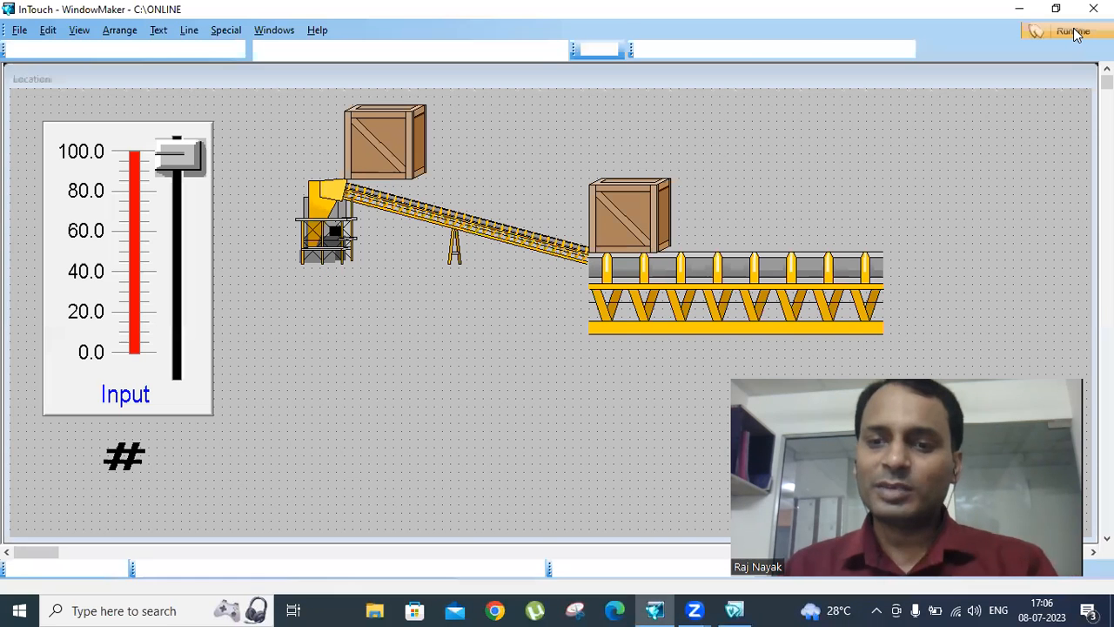
- Make the first crate visible only while at1<50, with the visible state On
{"action": "double_click", "coordinate": [375, 140]}
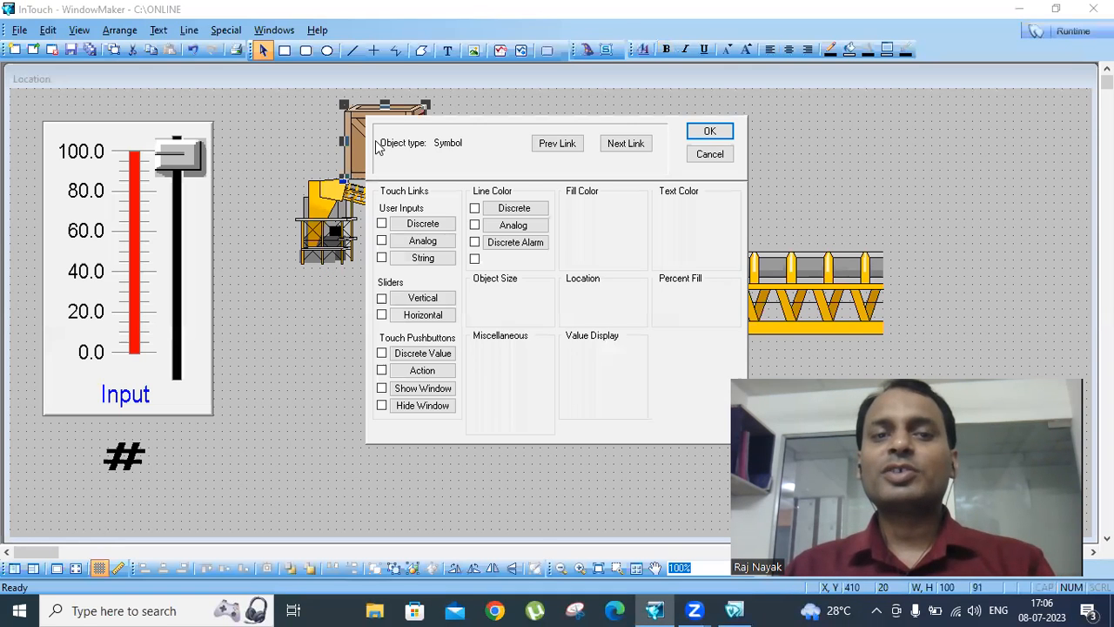
{"action": "left_click", "coordinate": [529, 360]}
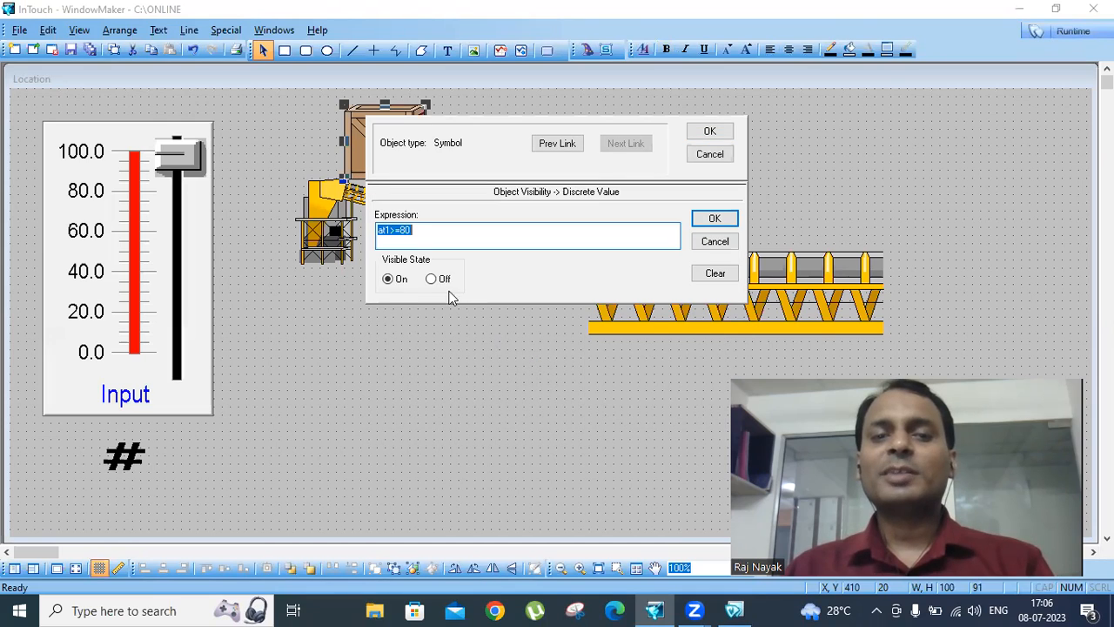
{"action": "left_click", "coordinate": [414, 230]}
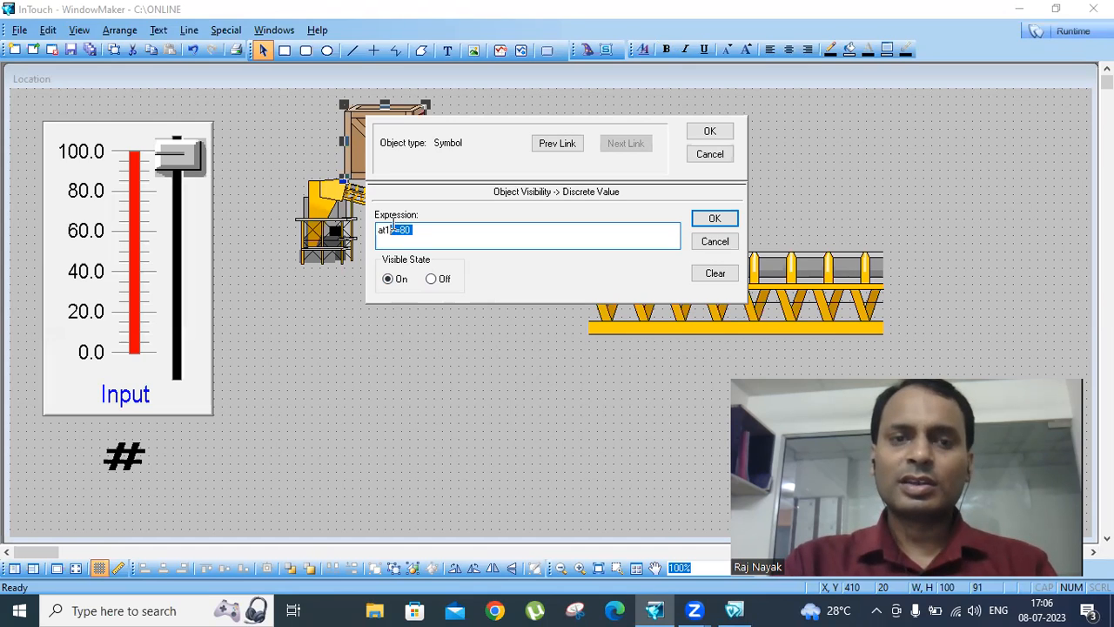
{"action": "type", "text": "<5"}
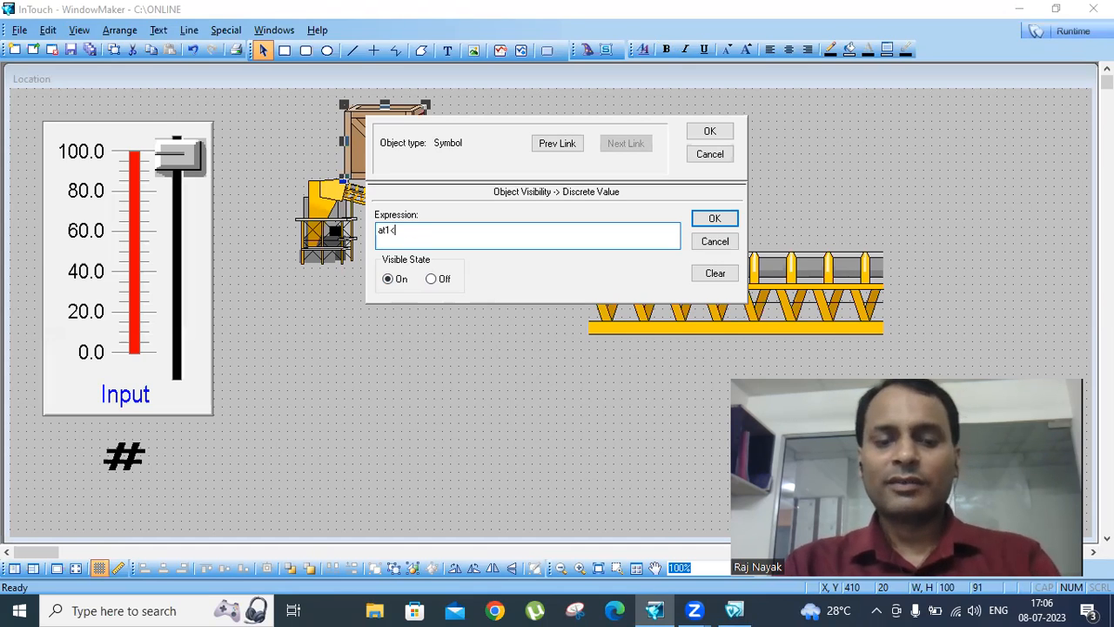
{"action": "left_click", "coordinate": [710, 132]}
- Give the second crate a visibility link with the expression at1<50 and the visible state Off
{"action": "double_click", "coordinate": [640, 211]}
{"action": "left_click", "coordinate": [502, 359]}
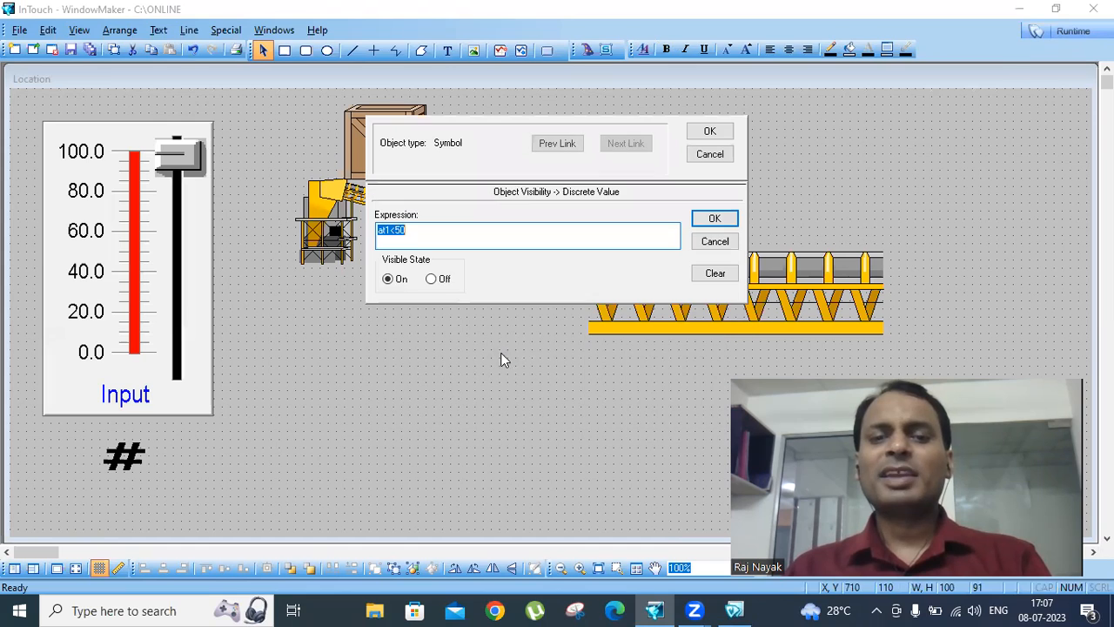
{"action": "left_click", "coordinate": [433, 280]}
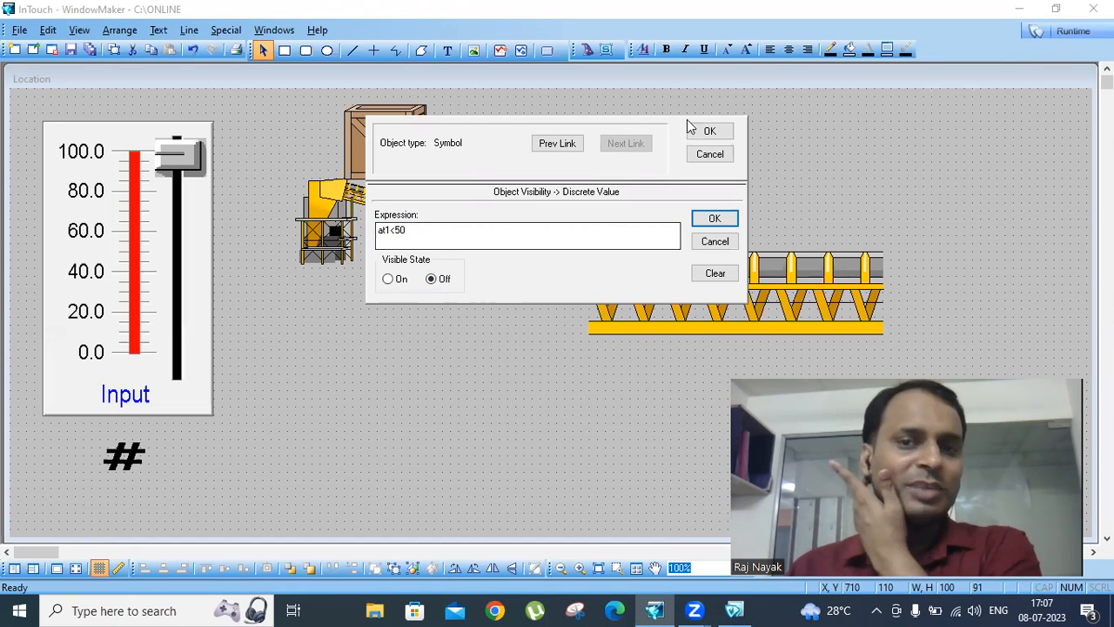
{"action": "left_click", "coordinate": [707, 132]}
- Test the handover between the two crates in runtime by moving the Input slider, and return to development
{"action": "left_click", "coordinate": [1067, 32]}
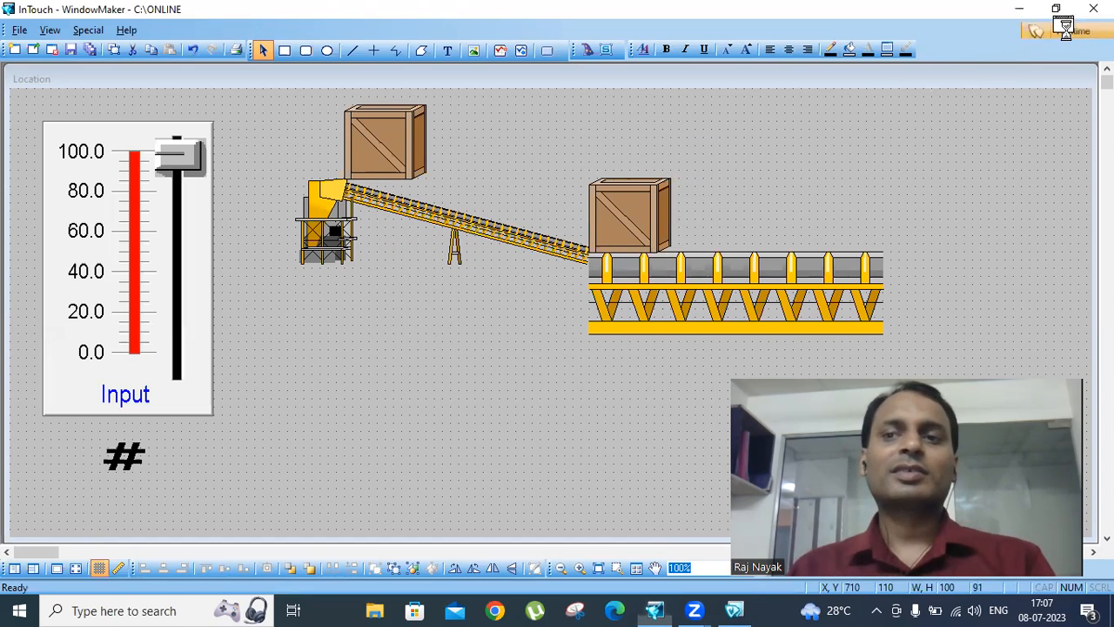
{"action": "left_click_drag", "start_coordinate": [193, 301], "coordinate": [137, 396]}
{"action": "left_click", "coordinate": [1055, 28]}
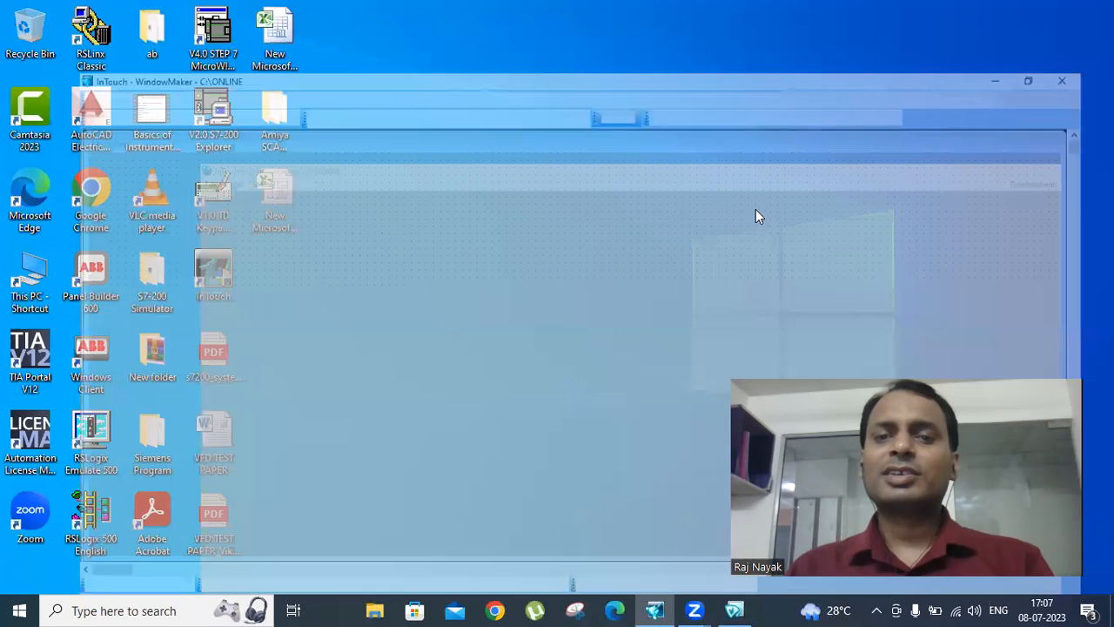
- Change the second crate's visibility link to the expression at1>=50 with the visible state On
{"action": "double_click", "coordinate": [638, 223]}
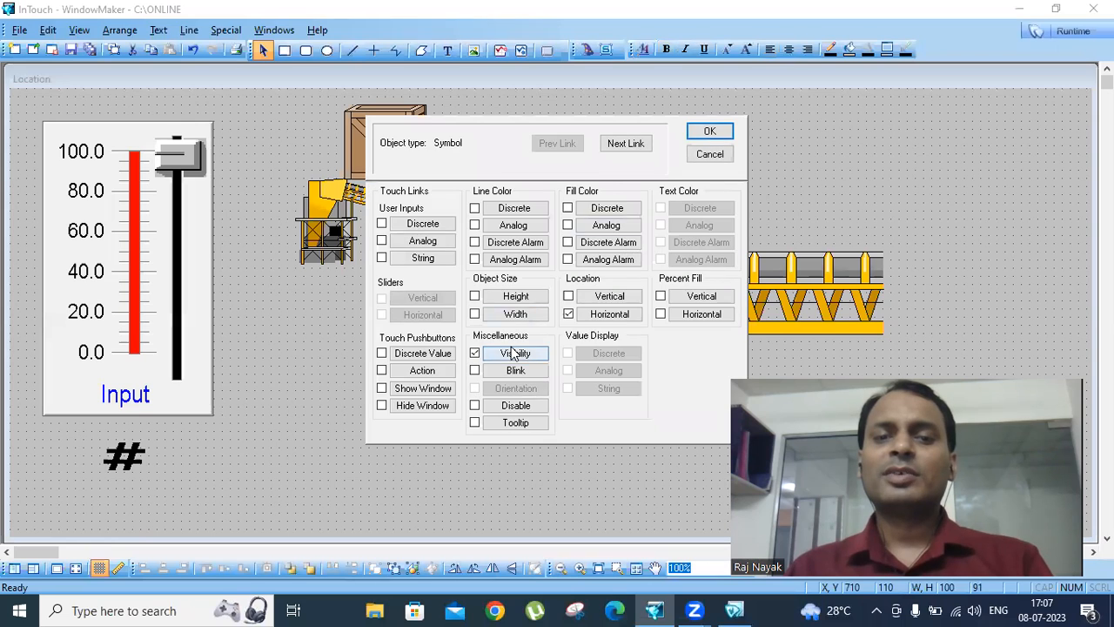
{"action": "left_click", "coordinate": [496, 426]}
{"action": "left_click", "coordinate": [388, 279]}
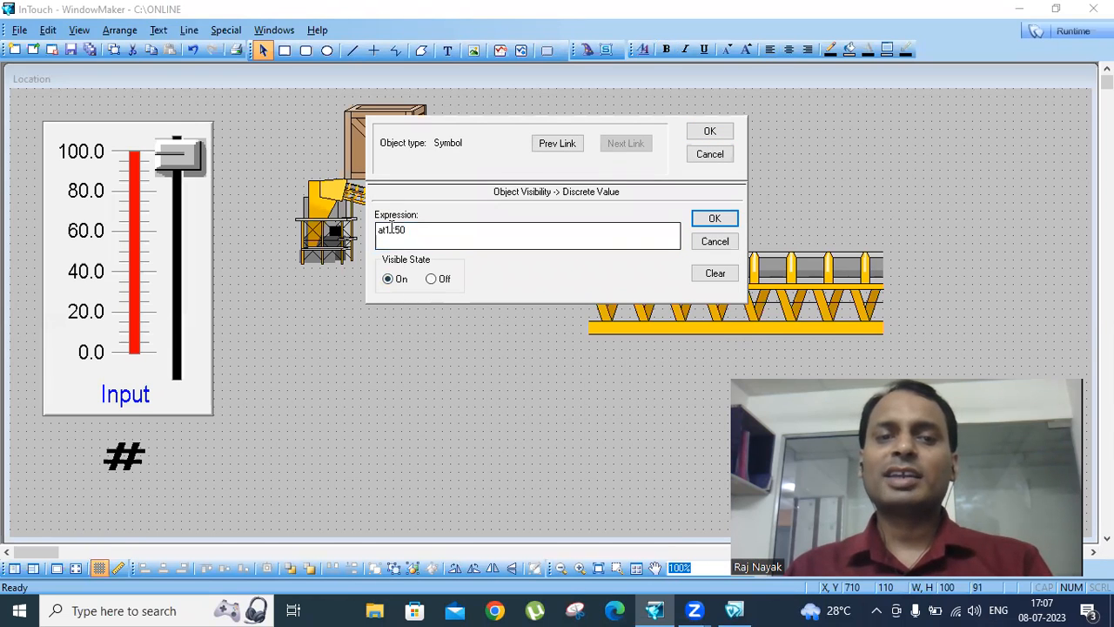
{"action": "left_click", "coordinate": [393, 229]}
{"action": "key", "text": "BackSpace"}
{"action": "type", "text": ">"}
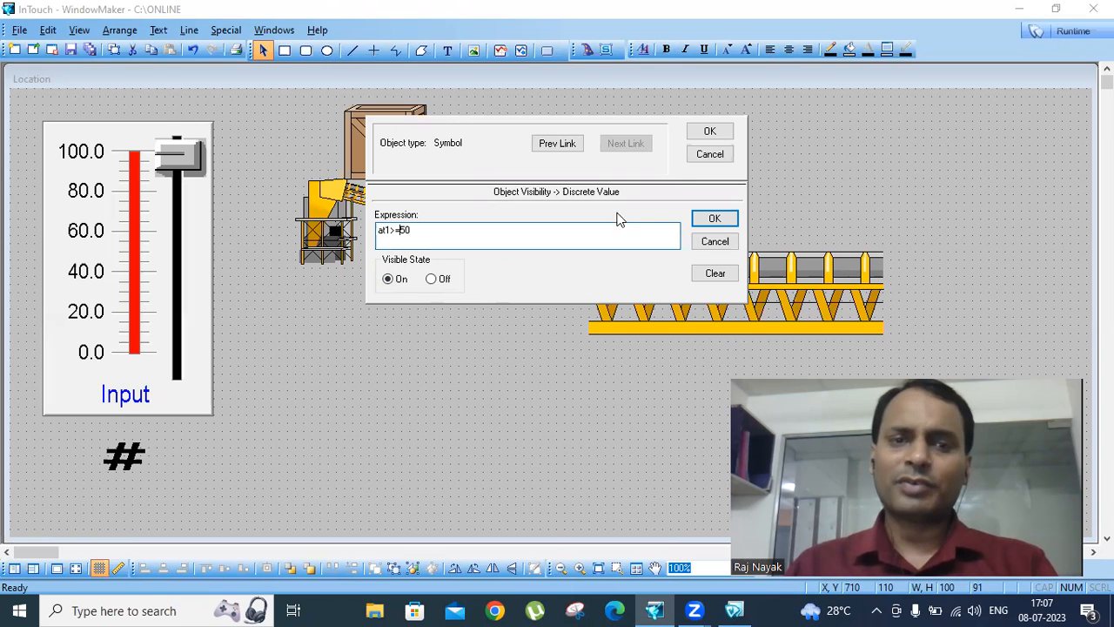
{"action": "left_click", "coordinate": [710, 131]}
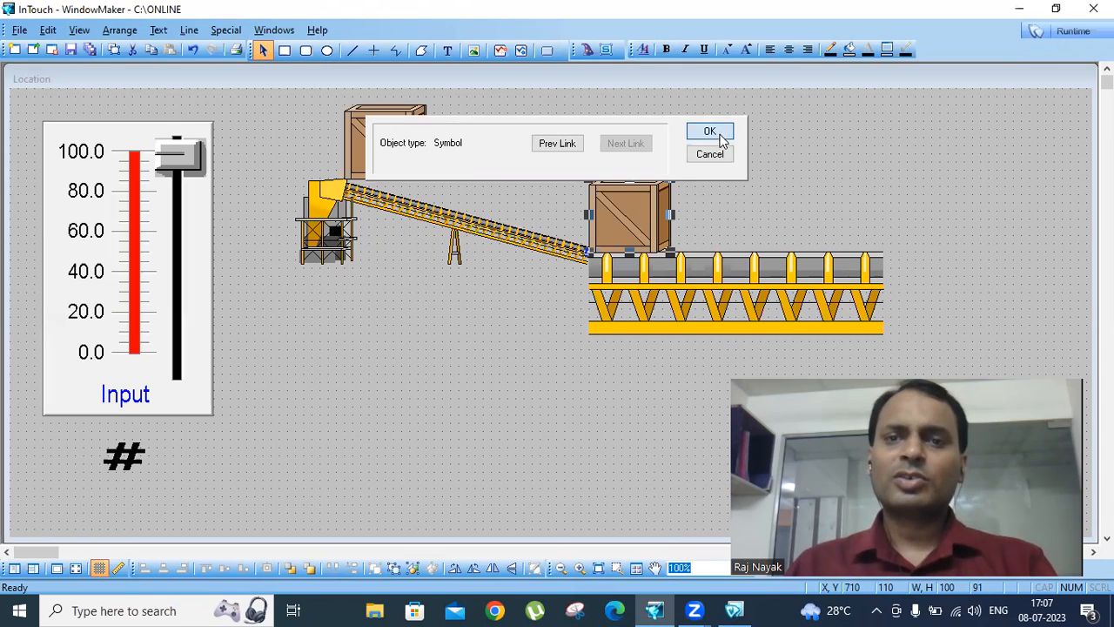
- Run the window, move the Input slider to check the second crate's new visibility condition, and return to development
{"action": "left_click", "coordinate": [1069, 33]}
{"action": "left_click_drag", "start_coordinate": [160, 330], "coordinate": [113, 424]}
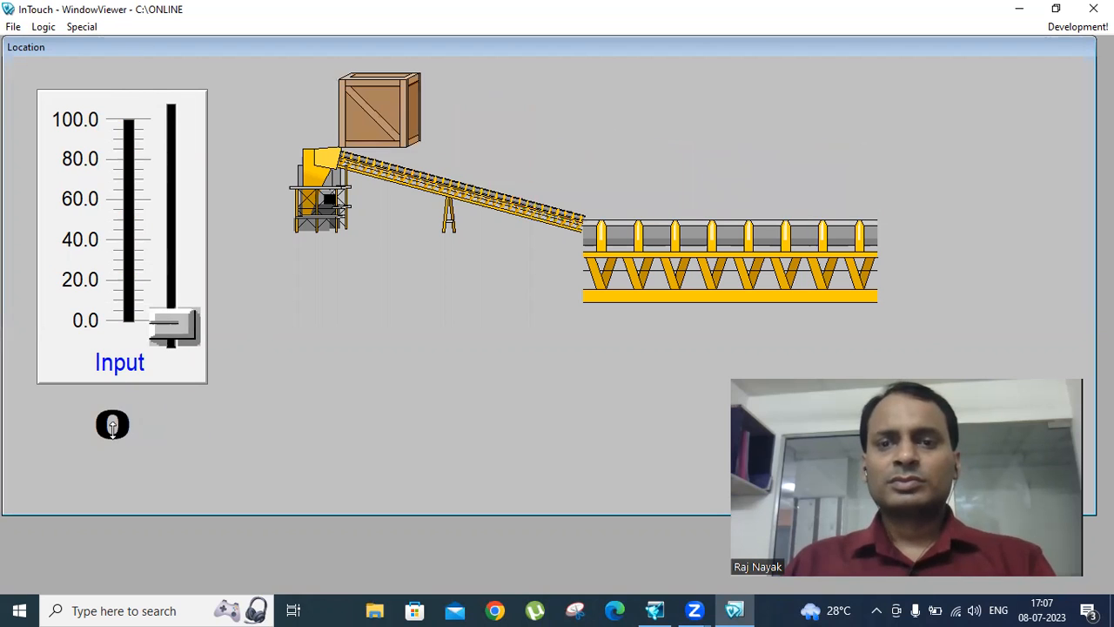
{"action": "left_click", "coordinate": [1066, 34]}
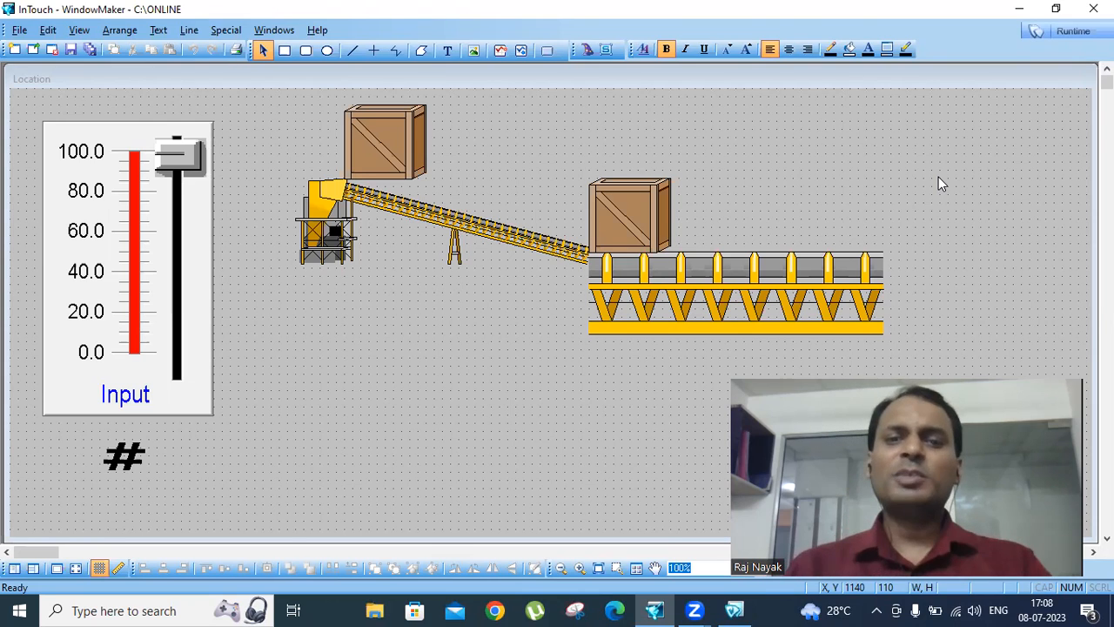
- Draw a rectangle about 300 by 160 below the sloped conveyor, and a red-filled one about 20 by 40 on its upper-left corner
{"action": "left_click", "coordinate": [285, 51]}
{"action": "left_click_drag", "start_coordinate": [304, 376], "coordinate": [548, 505]}
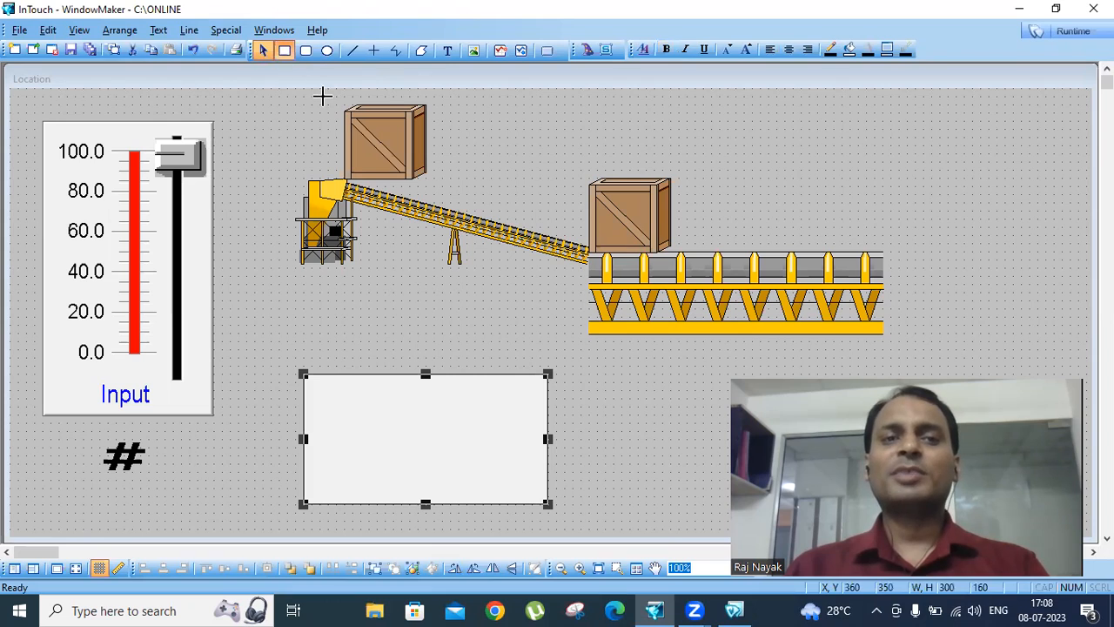
{"action": "mouse_move", "coordinate": [319, 357]}
{"action": "left_mouse_down"}
{"action": "mouse_move", "coordinate": [303, 324]}
{"action": "mouse_move", "coordinate": [319, 367]}
{"action": "mouse_move", "coordinate": [309, 359]}
{"action": "left_mouse_up"}
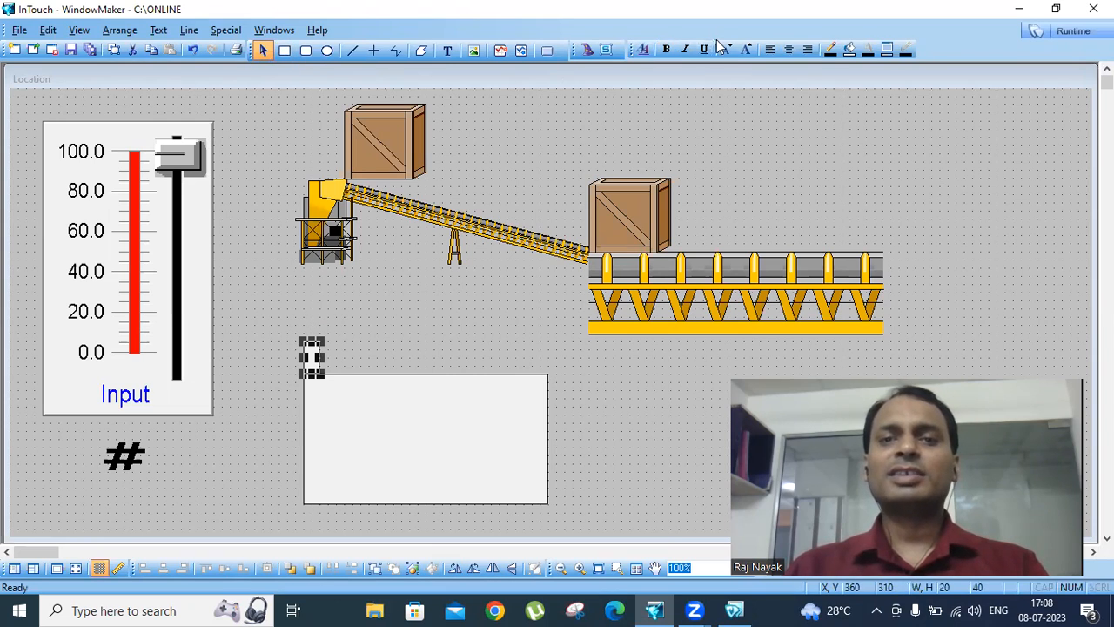
{"action": "left_click", "coordinate": [850, 50]}
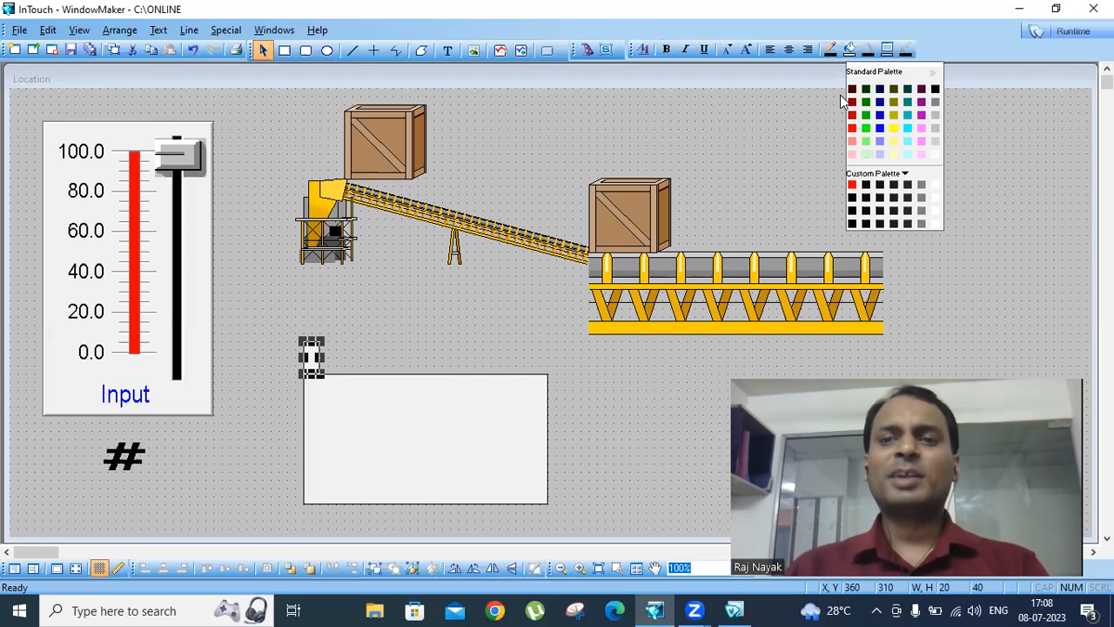
{"action": "left_click", "coordinate": [852, 114]}
{"action": "left_click", "coordinate": [447, 347]}
{"action": "left_click_drag", "start_coordinate": [316, 362], "coordinate": [302, 392]}
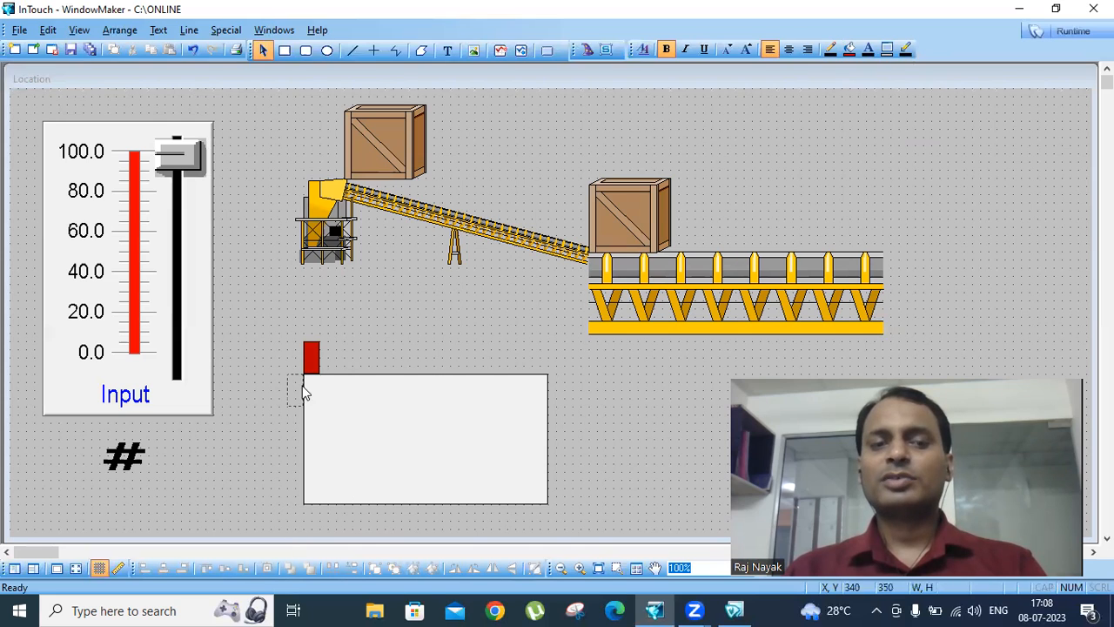
{"action": "left_click_drag", "start_coordinate": [556, 369], "coordinate": [313, 363]}
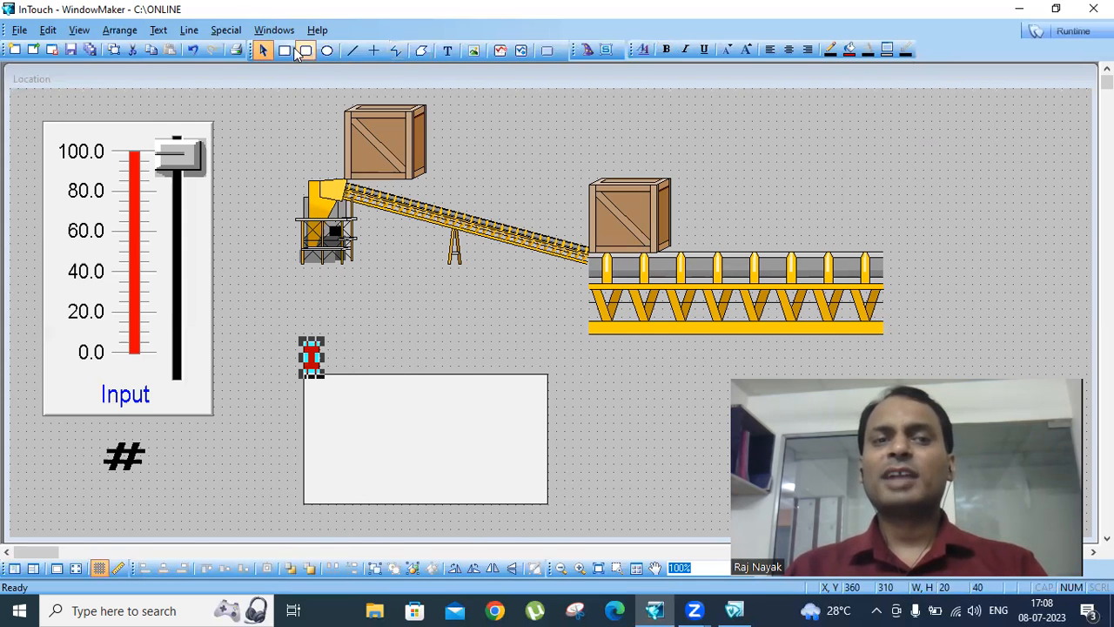
- Draw a closed six-sided polygon with pointed left and right ends above the right part of the horizontal conveyor
{"action": "left_click", "coordinate": [421, 50]}
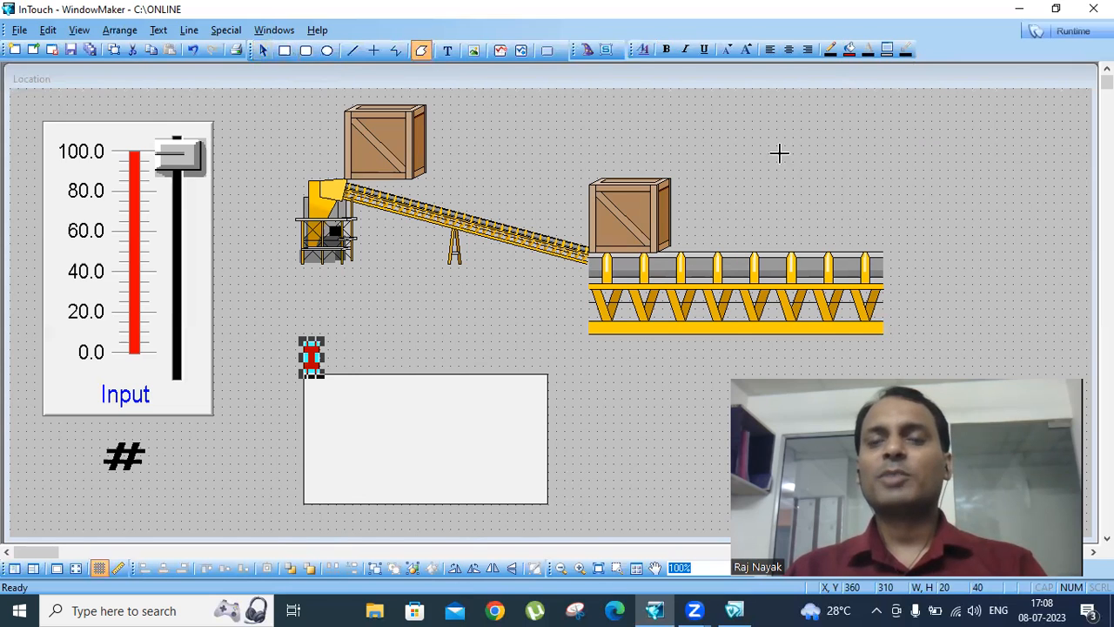
{"action": "left_click", "coordinate": [810, 137]}
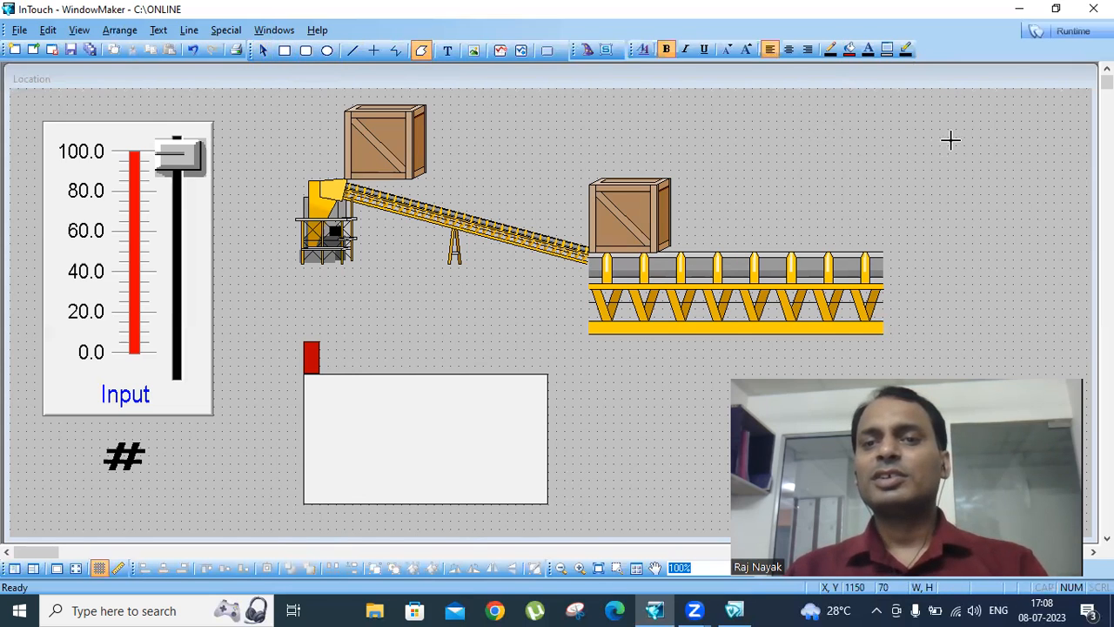
{"action": "left_click", "coordinate": [957, 137]}
{"action": "left_click", "coordinate": [1005, 193]}
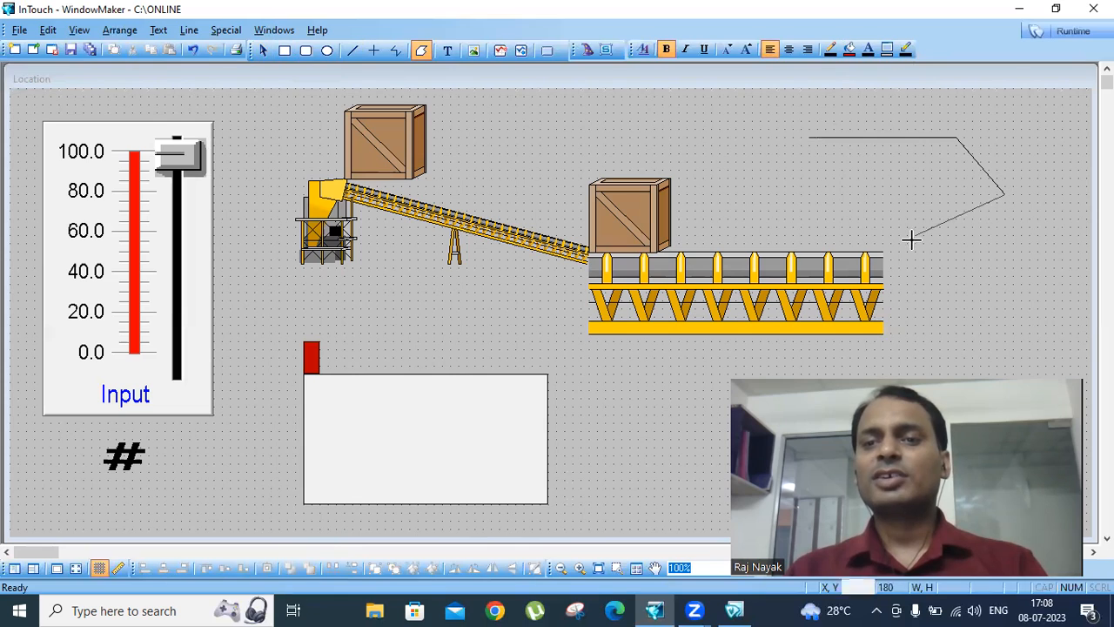
{"action": "left_click", "coordinate": [957, 243]}
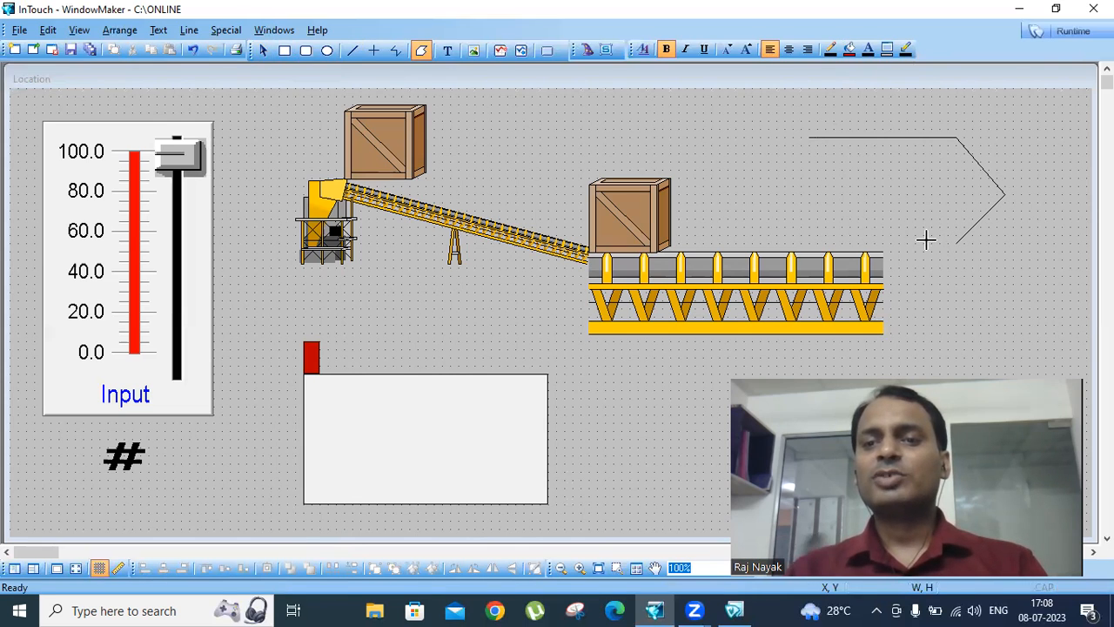
{"action": "left_click", "coordinate": [810, 243]}
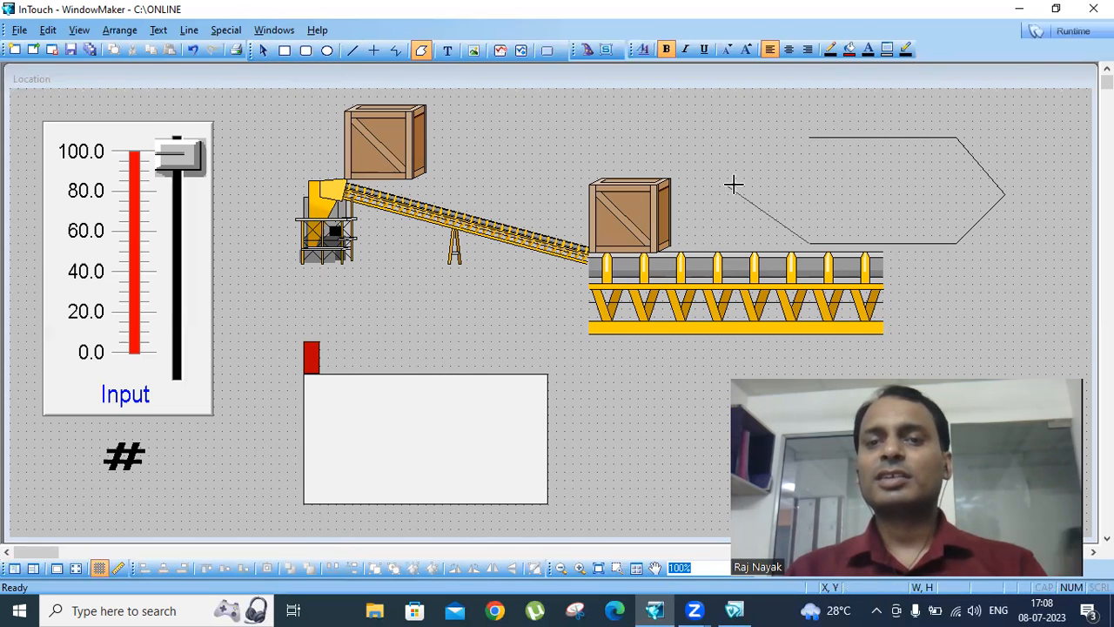
{"action": "left_click", "coordinate": [742, 188]}
{"action": "double_click", "coordinate": [809, 138]}
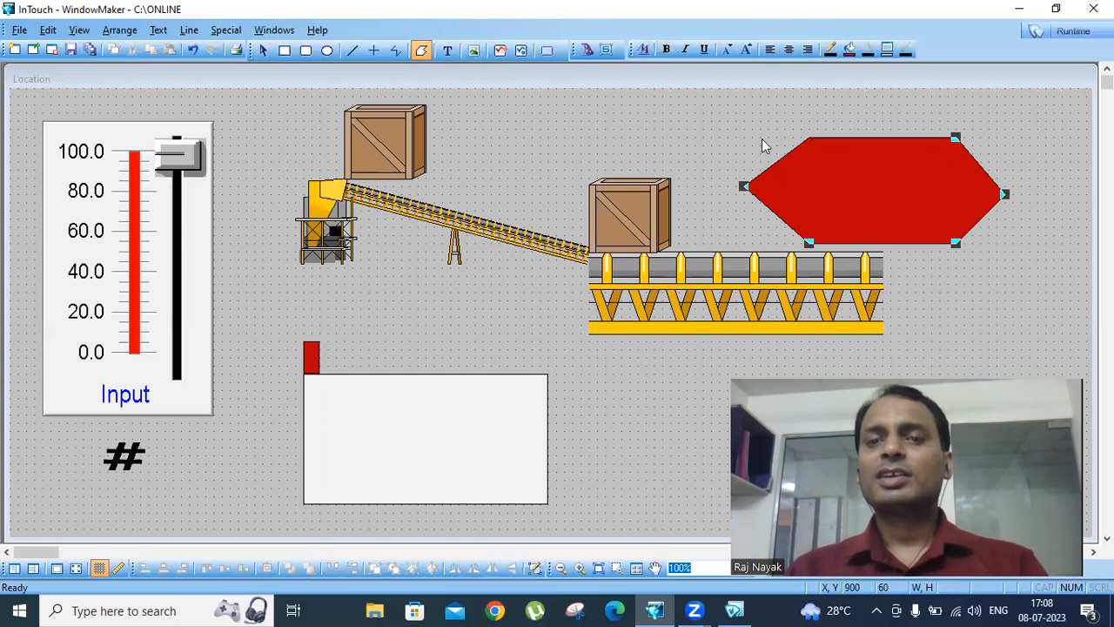
- Draw a small circle about 20 by 20 on the six-sided polygon's upper-left corner
{"action": "left_click", "coordinate": [327, 50]}
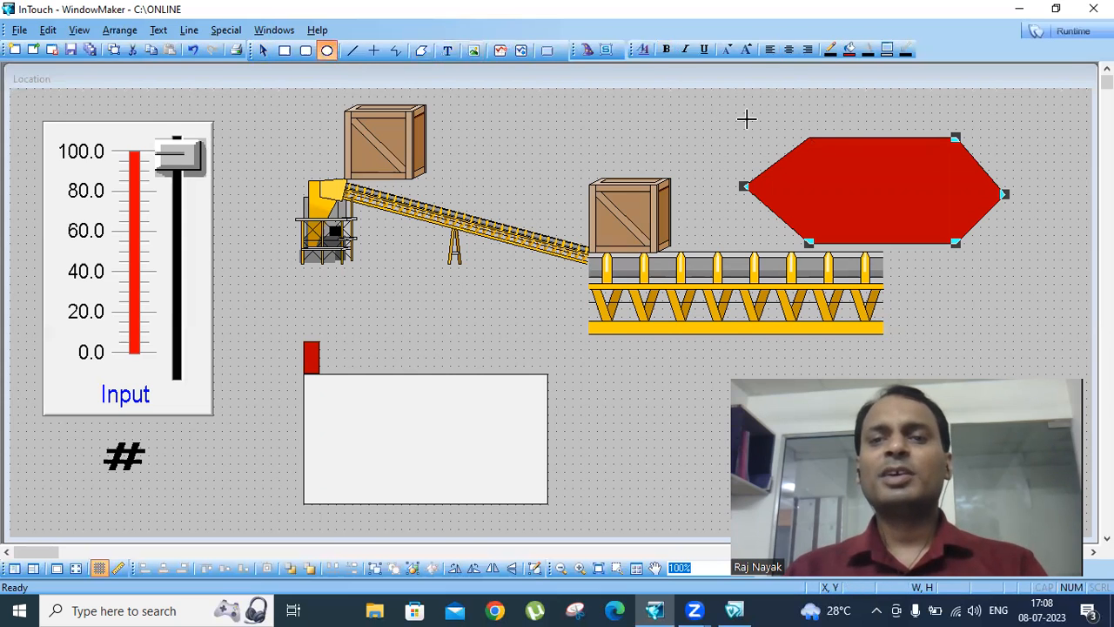
{"action": "mouse_move", "coordinate": [833, 132]}
{"action": "left_mouse_down"}
{"action": "mouse_move", "coordinate": [811, 112]}
{"action": "mouse_move", "coordinate": [825, 128]}
{"action": "left_mouse_up"}
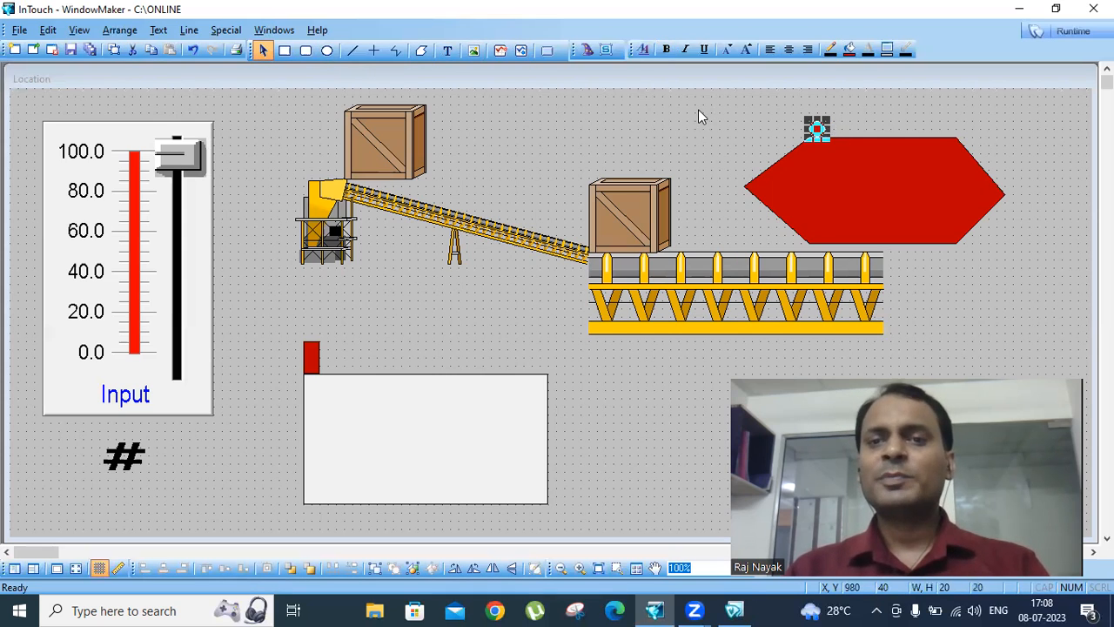